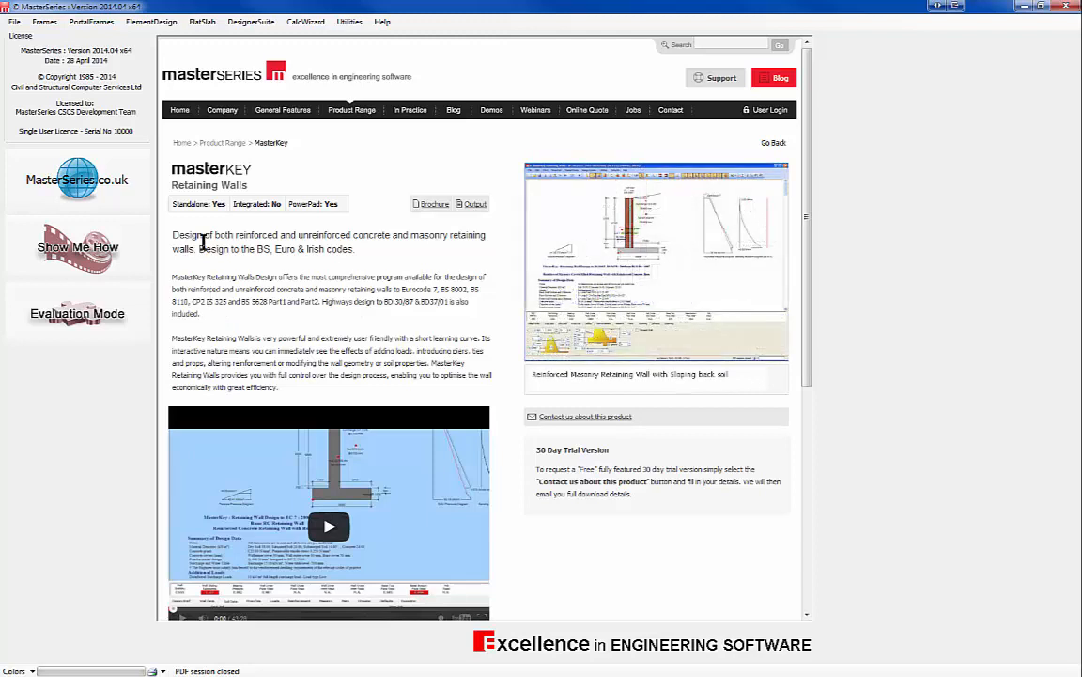
Review the supported design codes and the design features list on the retaining walls product page
left_click_drag(256, 249, 353, 250)
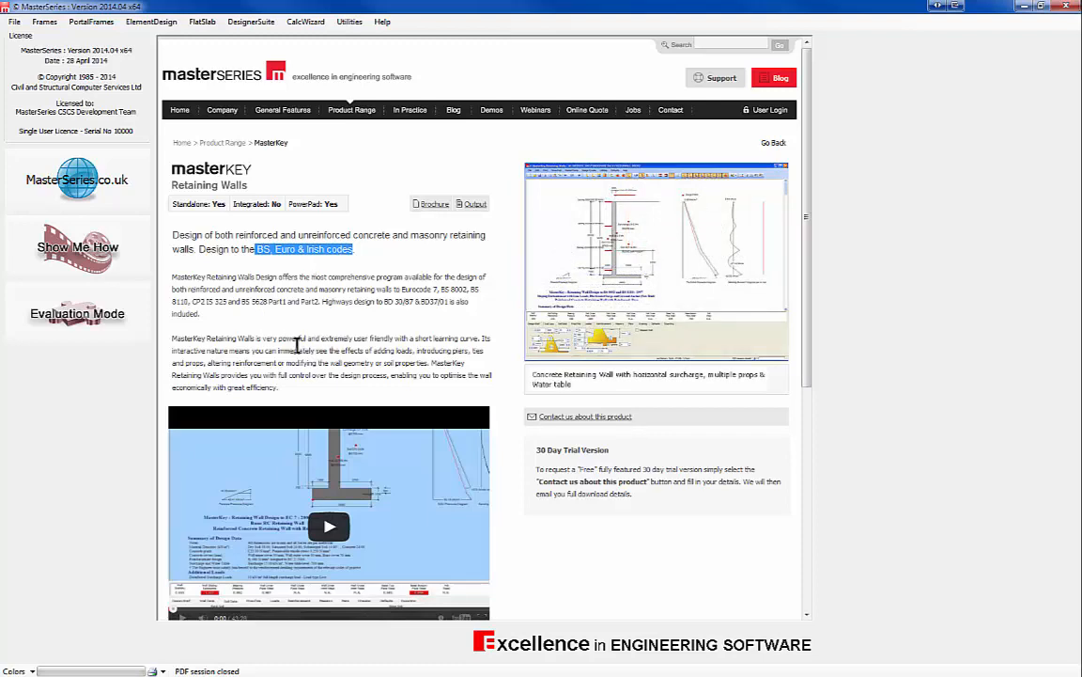
scroll(291, 333, "down", 3)
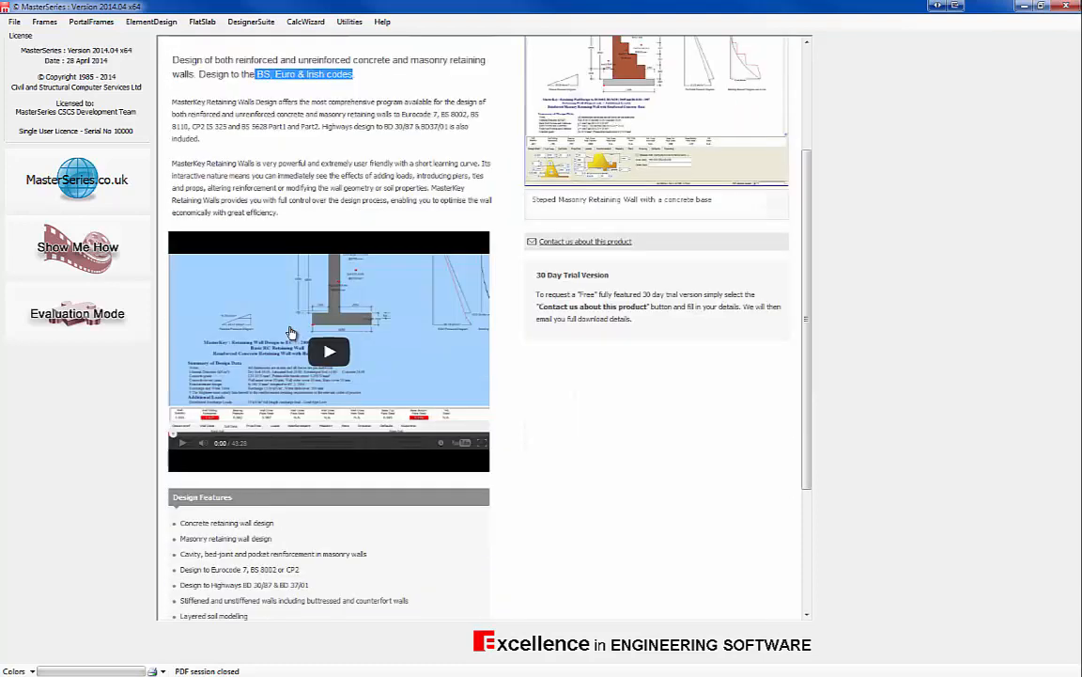
scroll(292, 334, "down", 1)
scroll(290, 329, "up", 4)
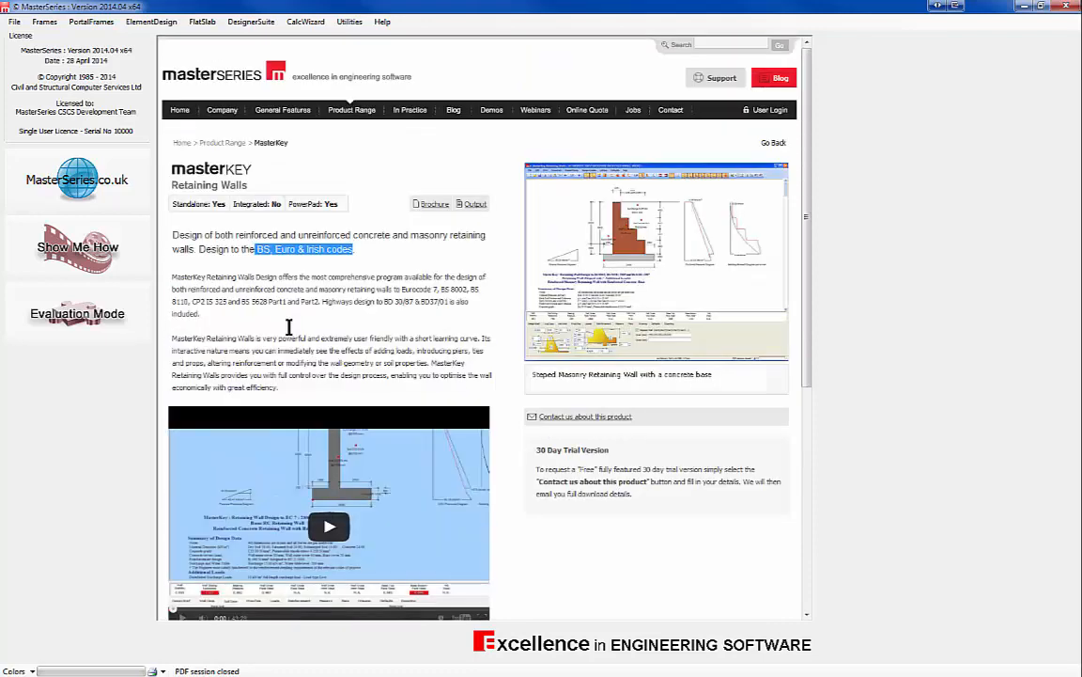
scroll(290, 327, "down", 2)
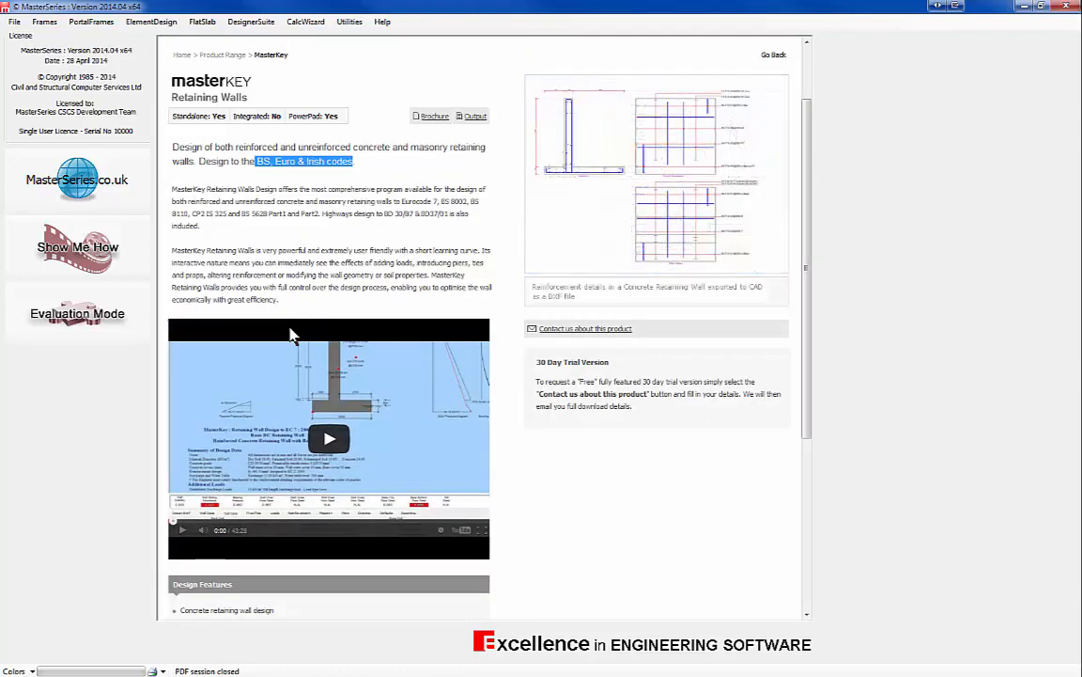
scroll(291, 335, "down", 3)
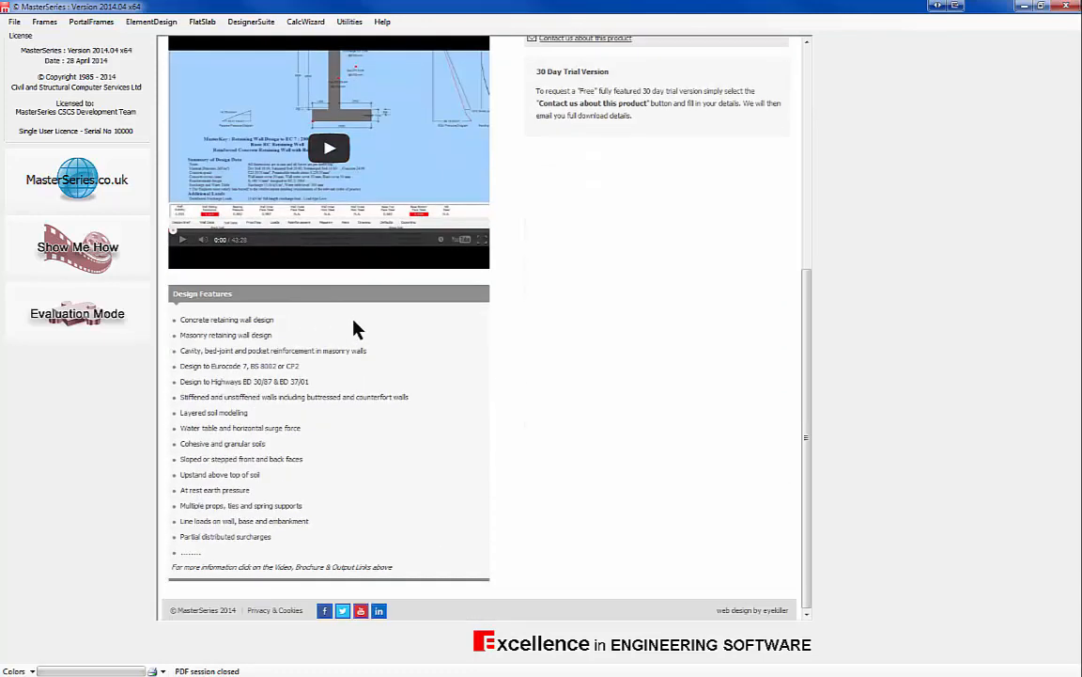
scroll(355, 329, "up", 4)
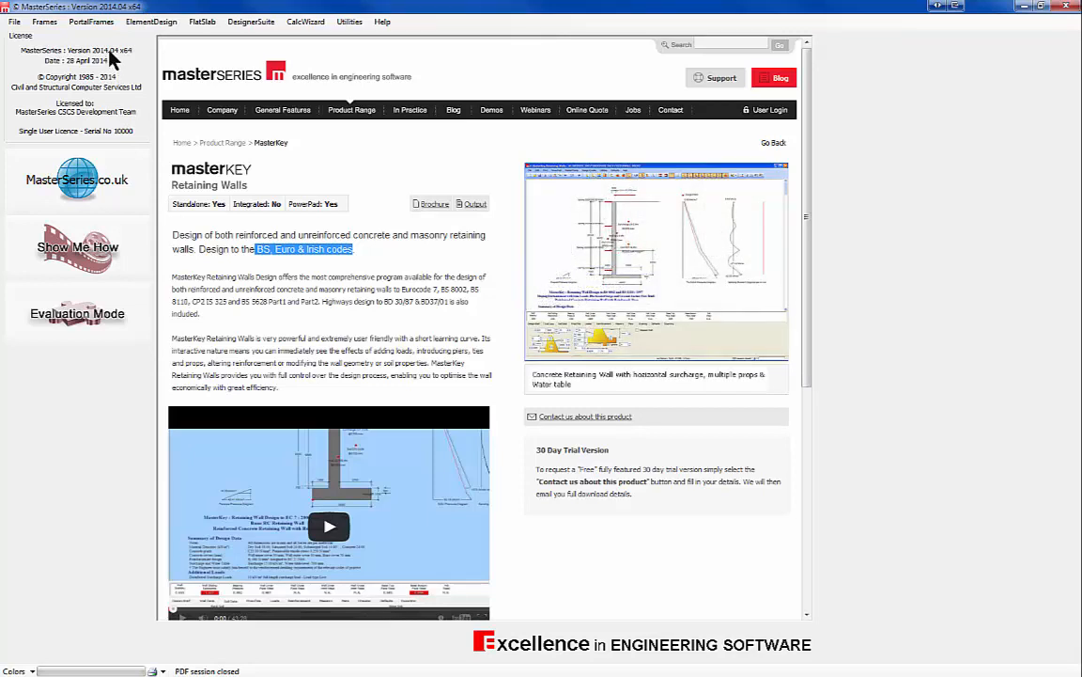
Open the samples.MRW file in MasterKey Retaining Walls and bring up the wall data of its tapering RC Retaining Wall brief
left_click(251, 22)
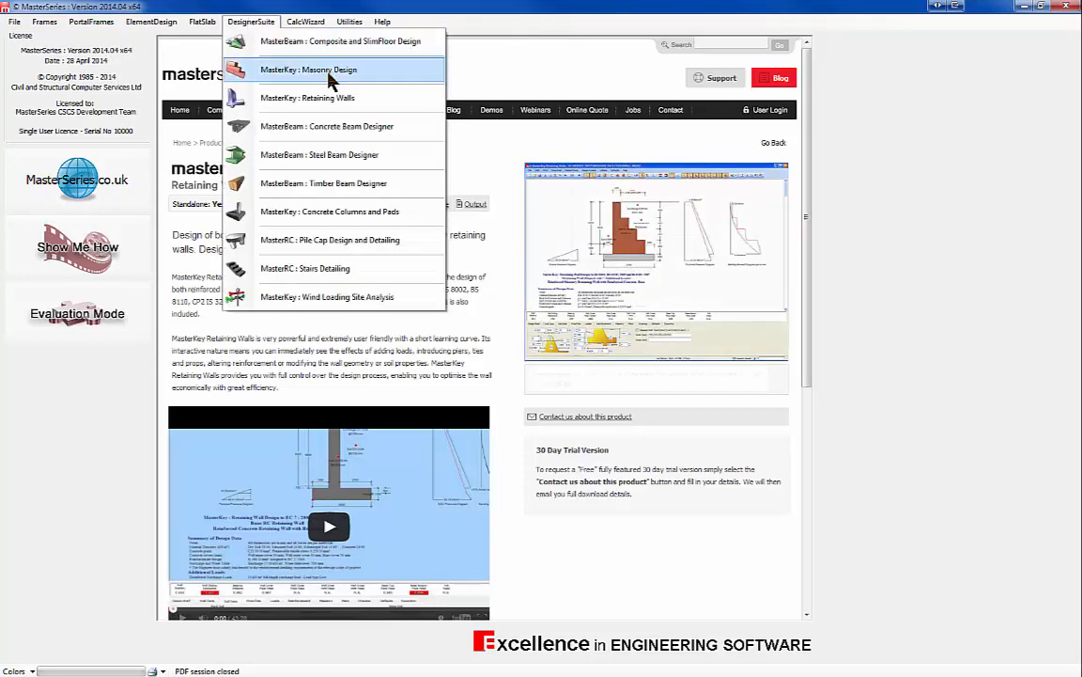
left_click(349, 104)
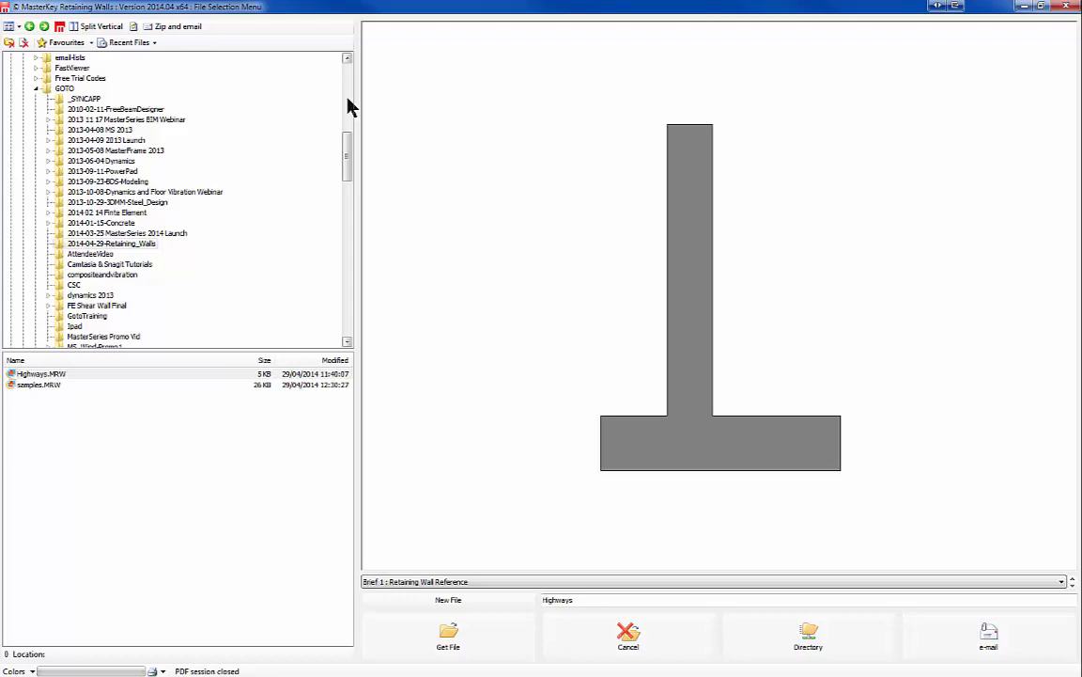
left_click(40, 386)
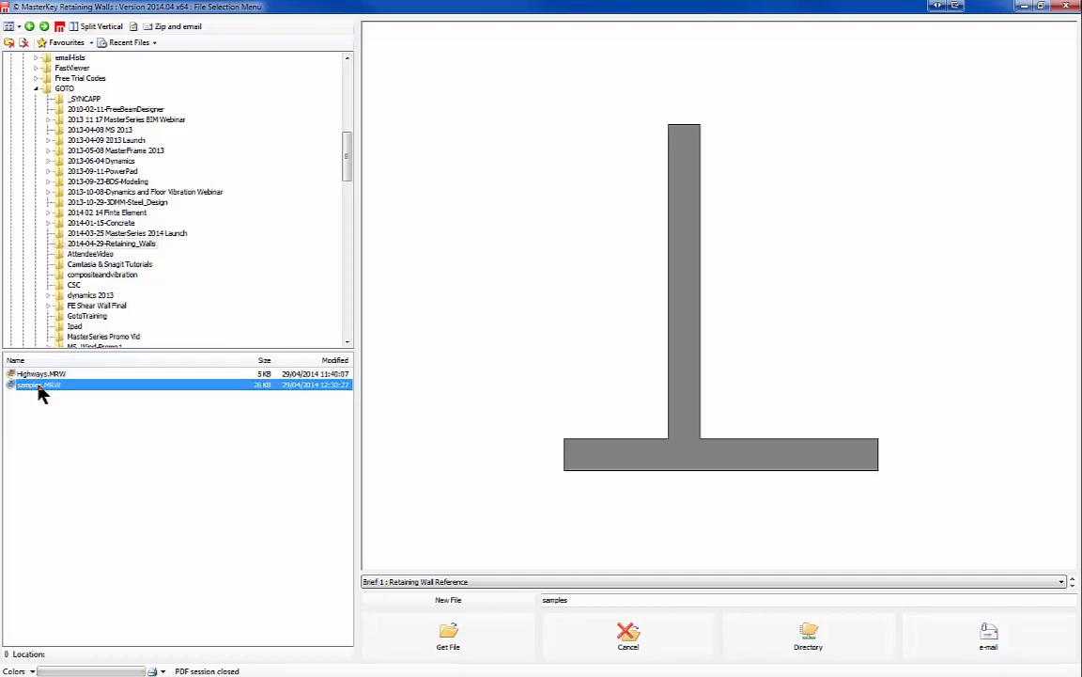
left_click(446, 634)
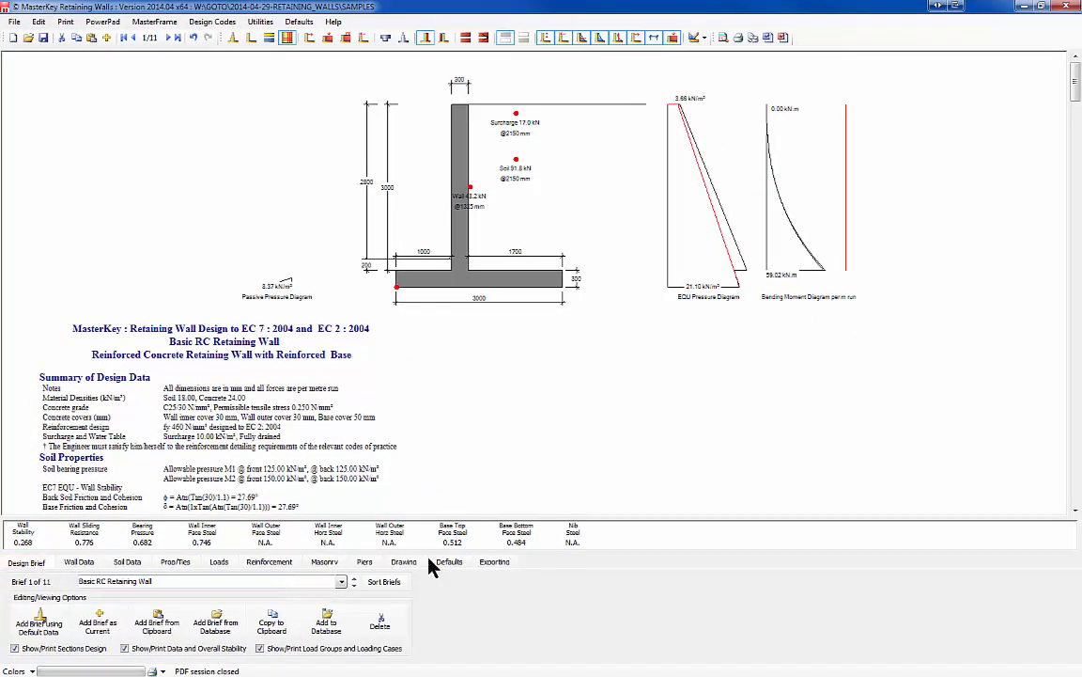
left_click(353, 584)
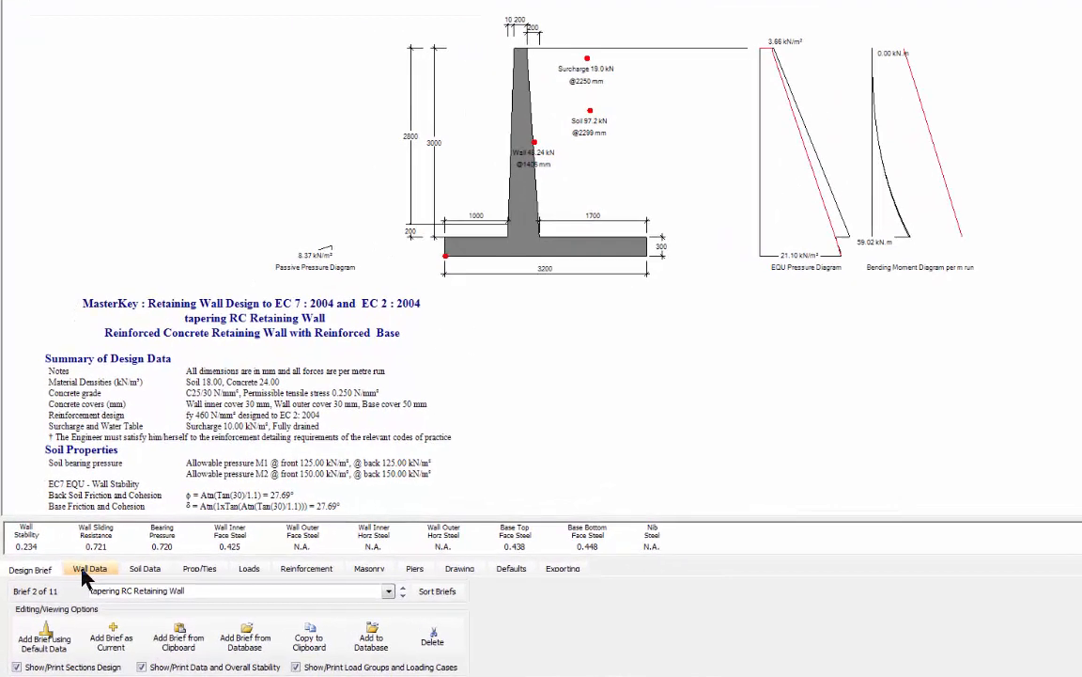
left_click(85, 573)
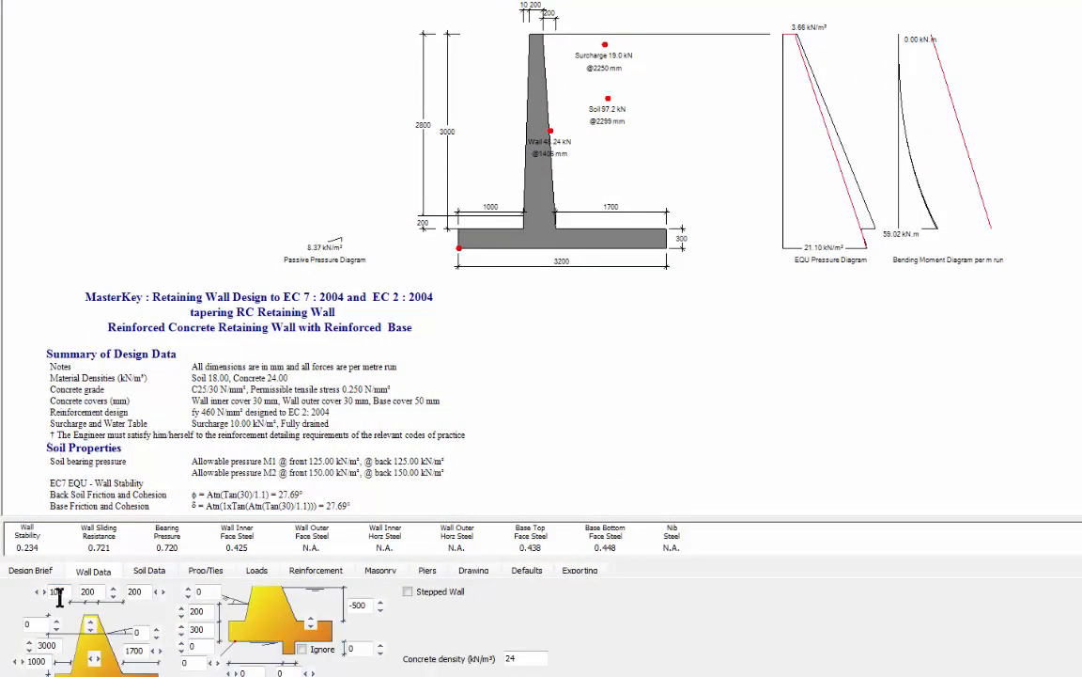
Try back-face tapers of up to 500 mm and down to 100 mm on the tapering wall, ending at 200 mm
left_click(161, 602)
left_click(161, 601)
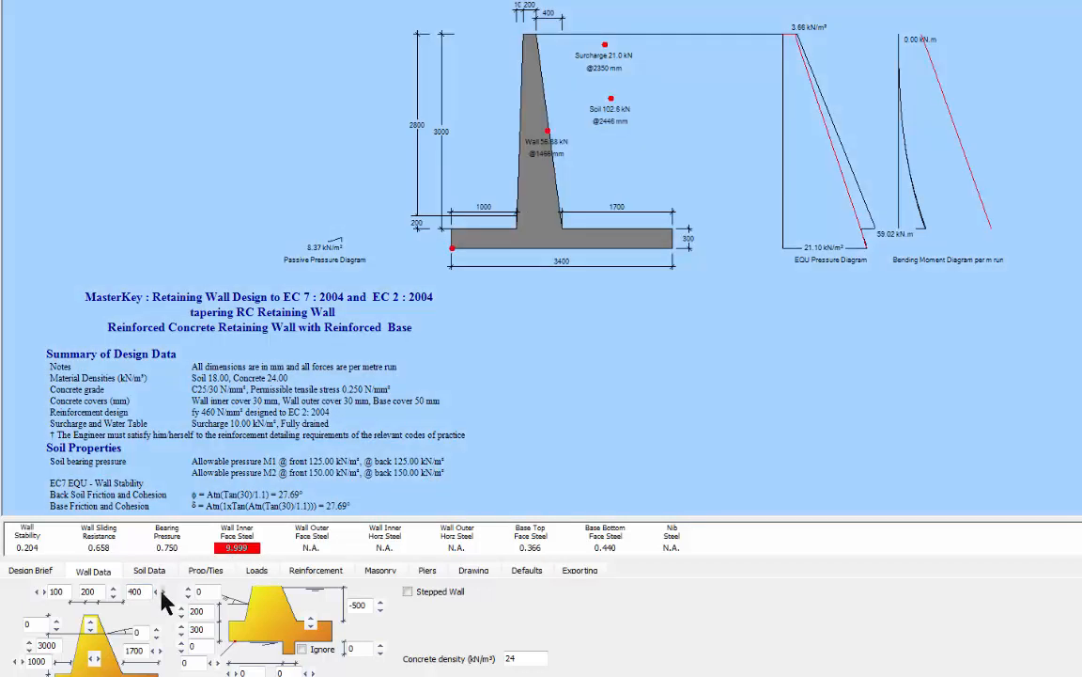
left_click(162, 602)
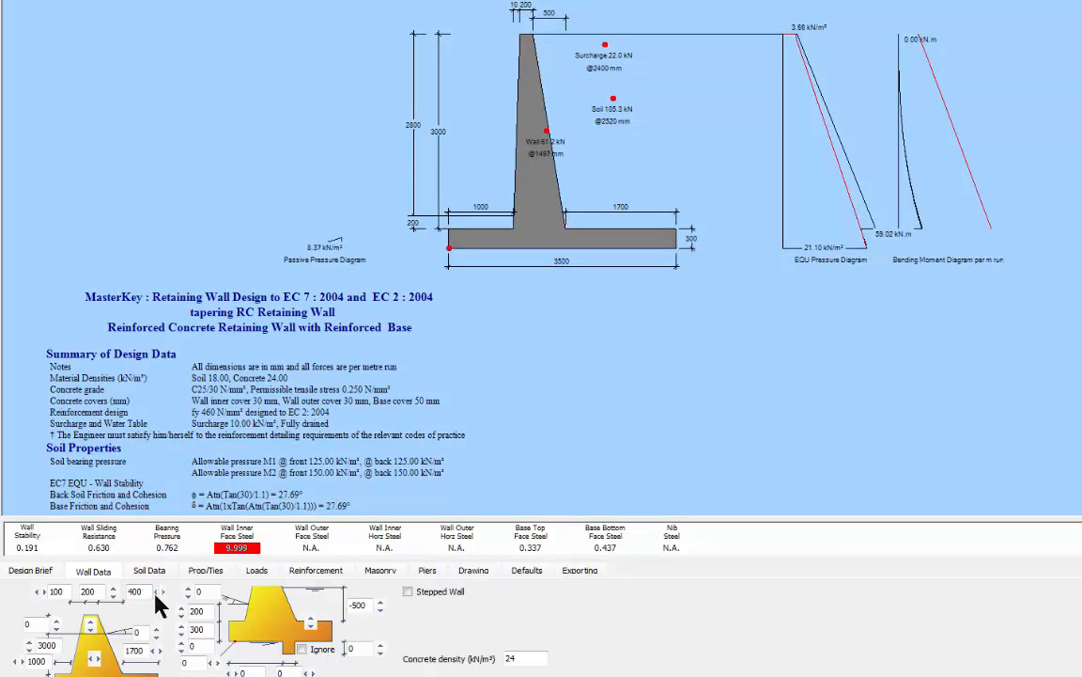
left_click(156, 592)
left_click(156, 592)
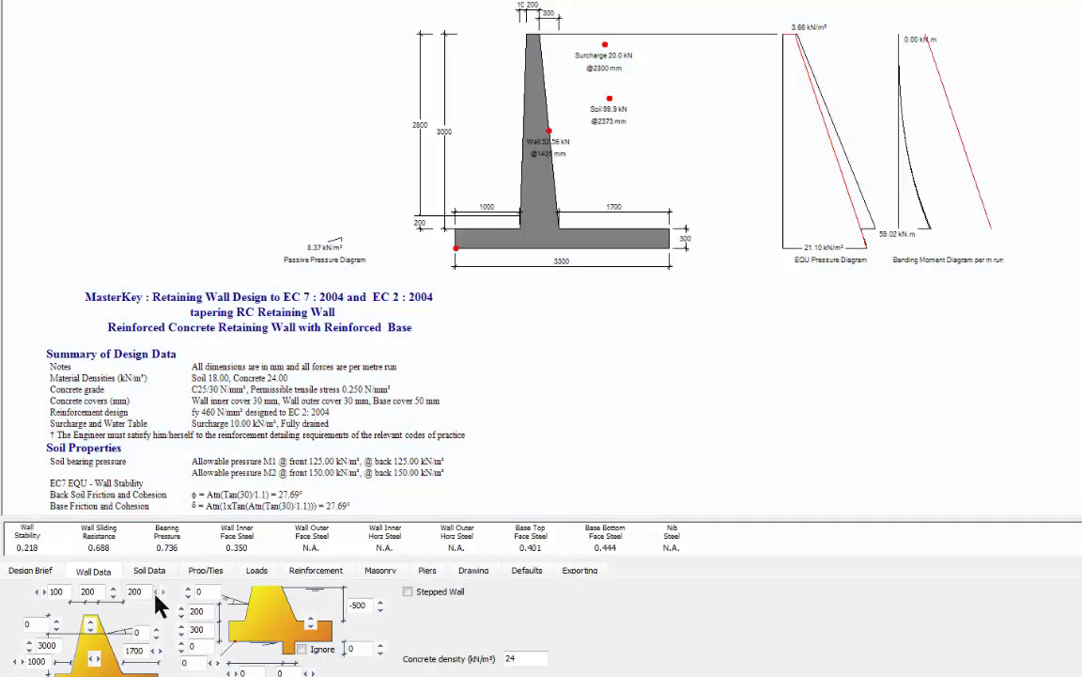
left_click(156, 592)
left_click(156, 592)
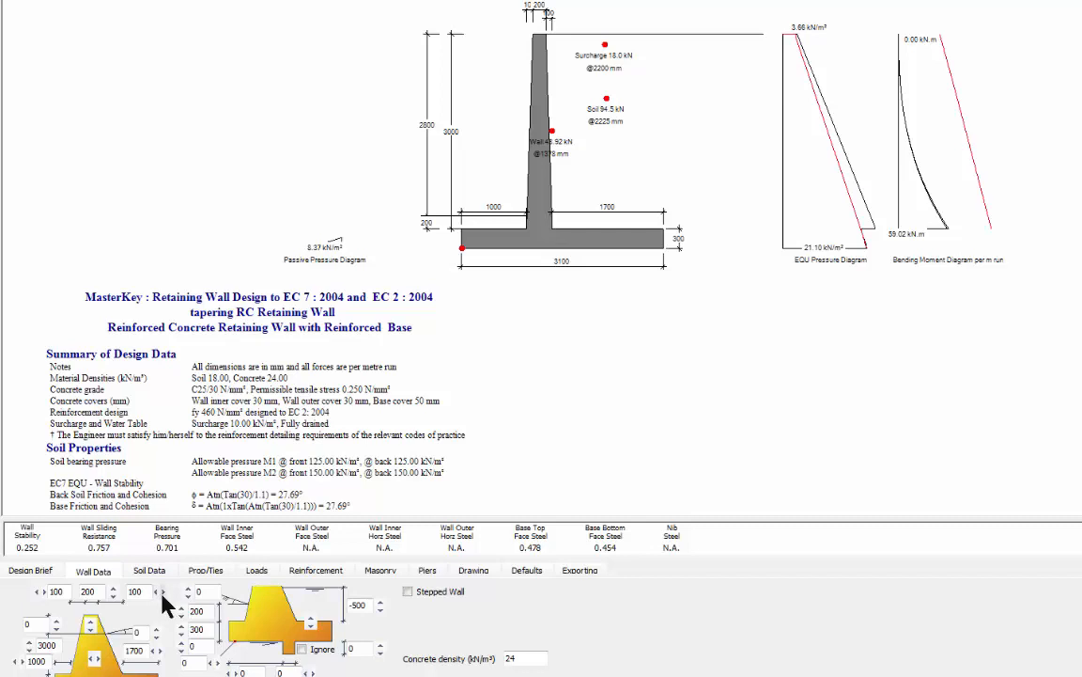
left_click(163, 593)
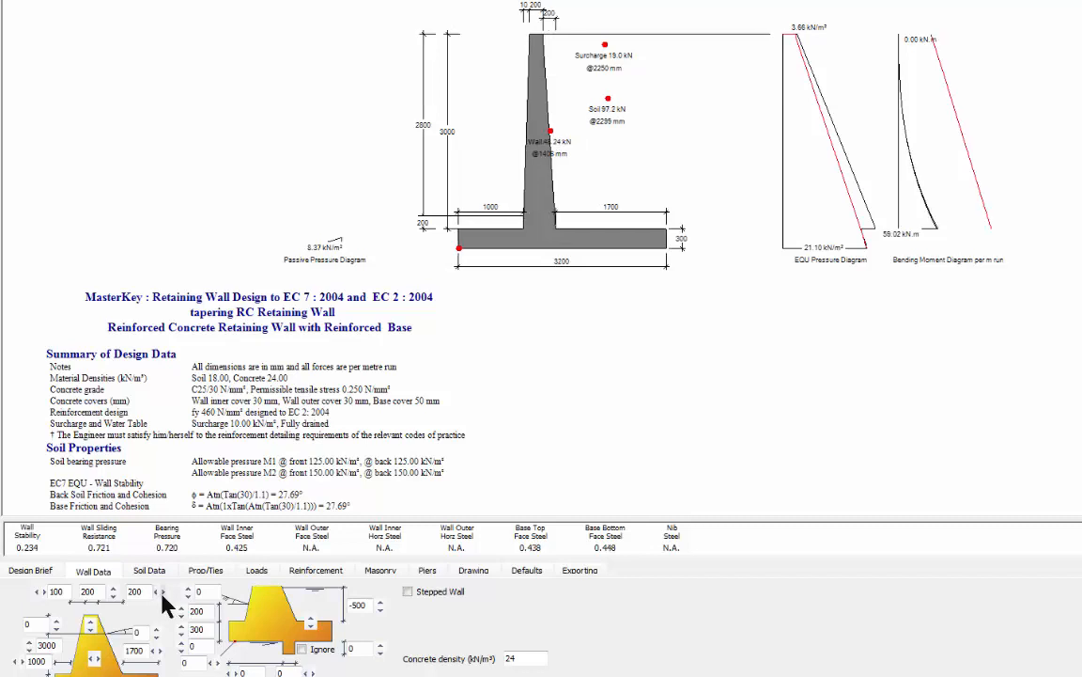
left_click(39, 592)
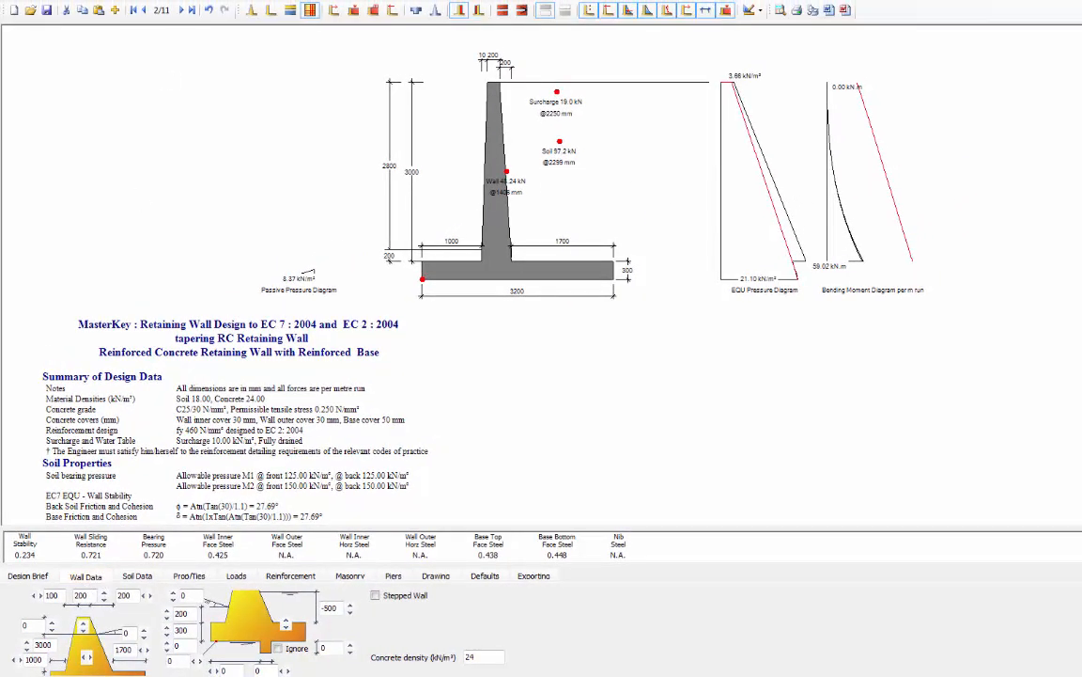
In the Extended RC Retaining Wall brief, reduce the stem's extension above the retained soil to 1000 mm
left_click(184, 16)
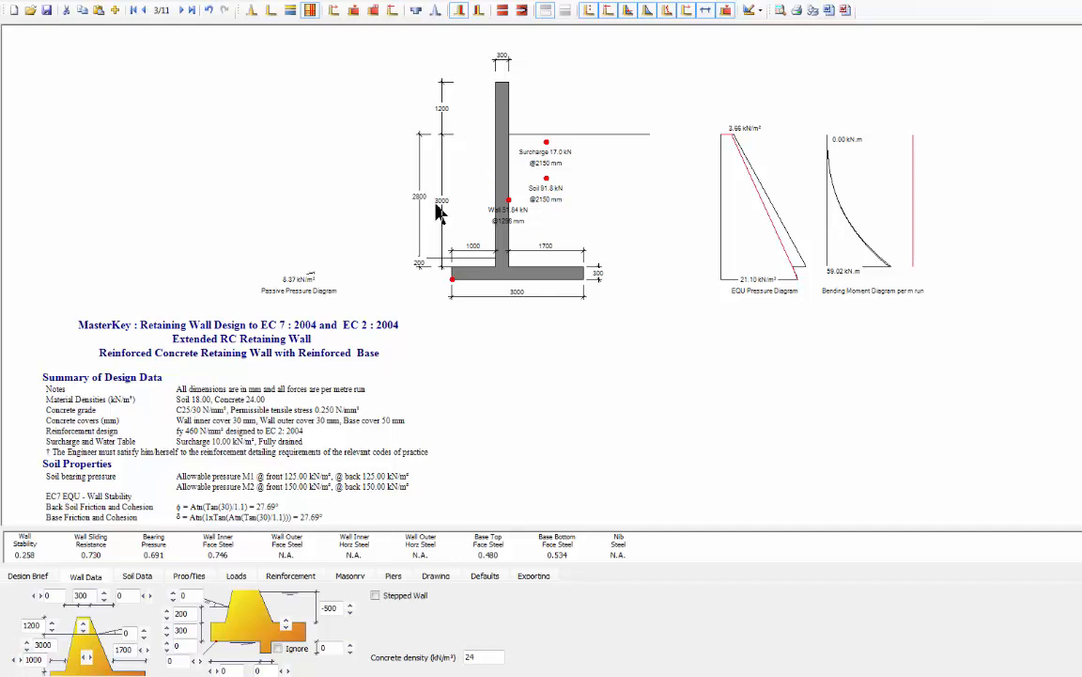
left_click(51, 628)
left_click(52, 629)
left_click(52, 629)
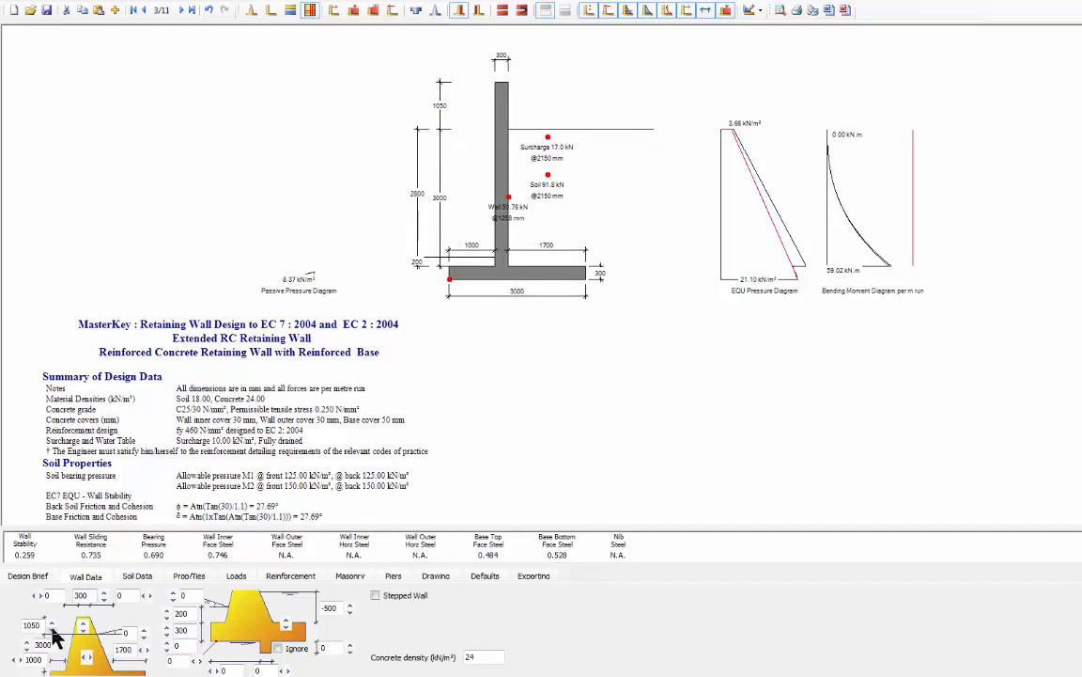
left_click(53, 631)
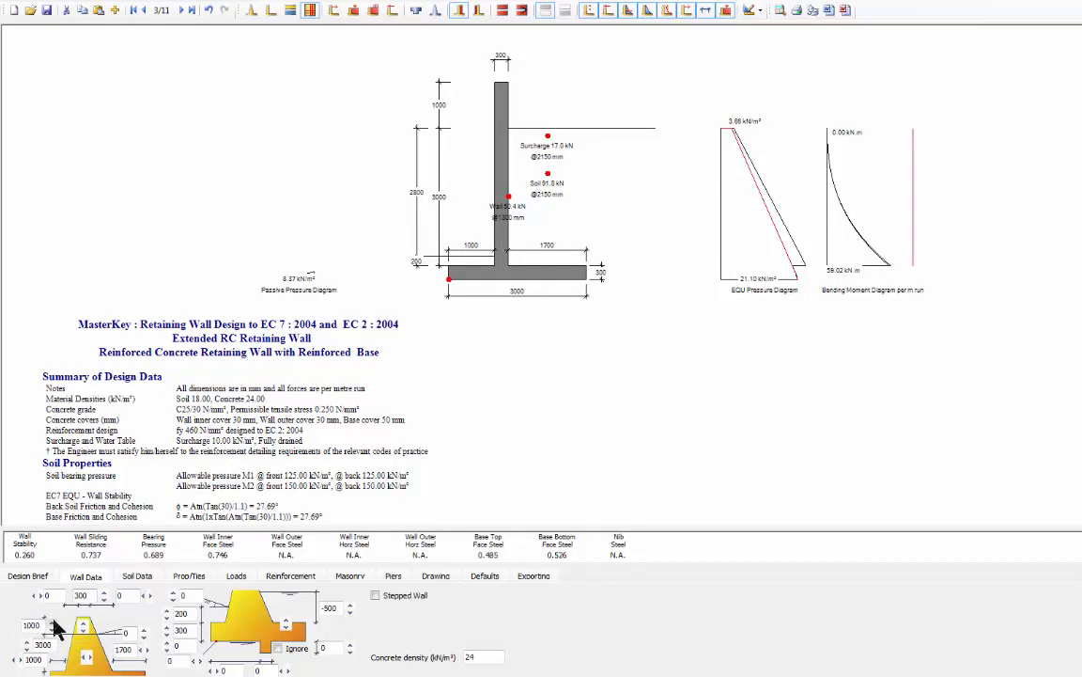
Raise the extended wall's height above the retained soil back to 1200 mm
left_click(52, 622)
left_click(52, 622)
left_click(51, 622)
left_click(52, 622)
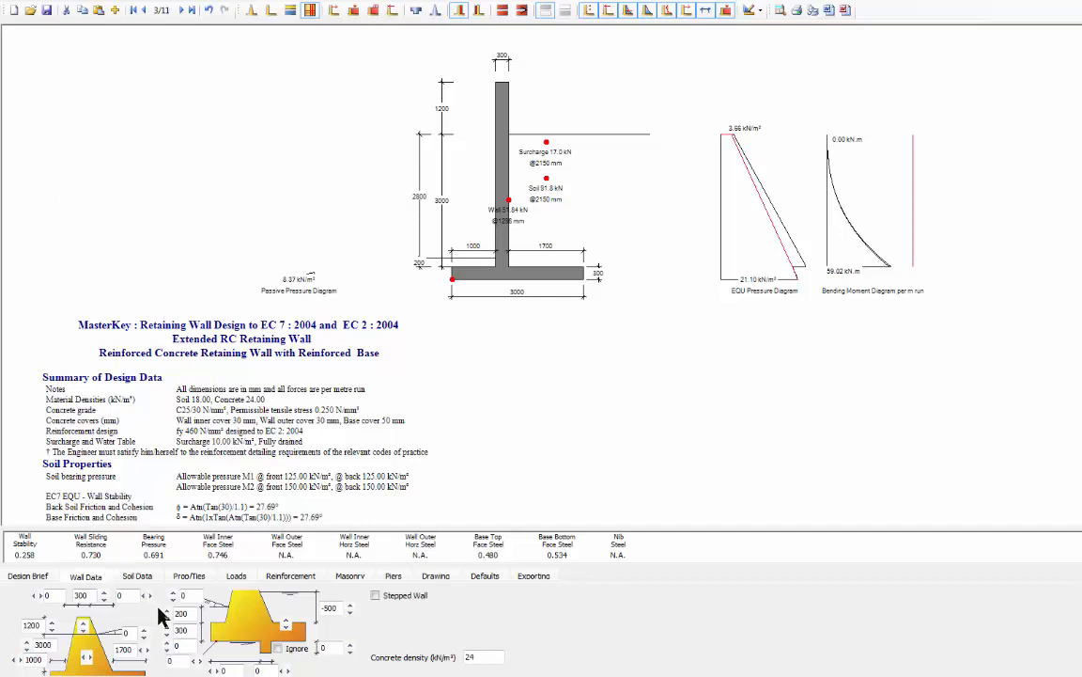
In the RC Retaining Wall with Shear key brief, move the shear key to the toe by reducing its offset to 0 mm
left_click(182, 9)
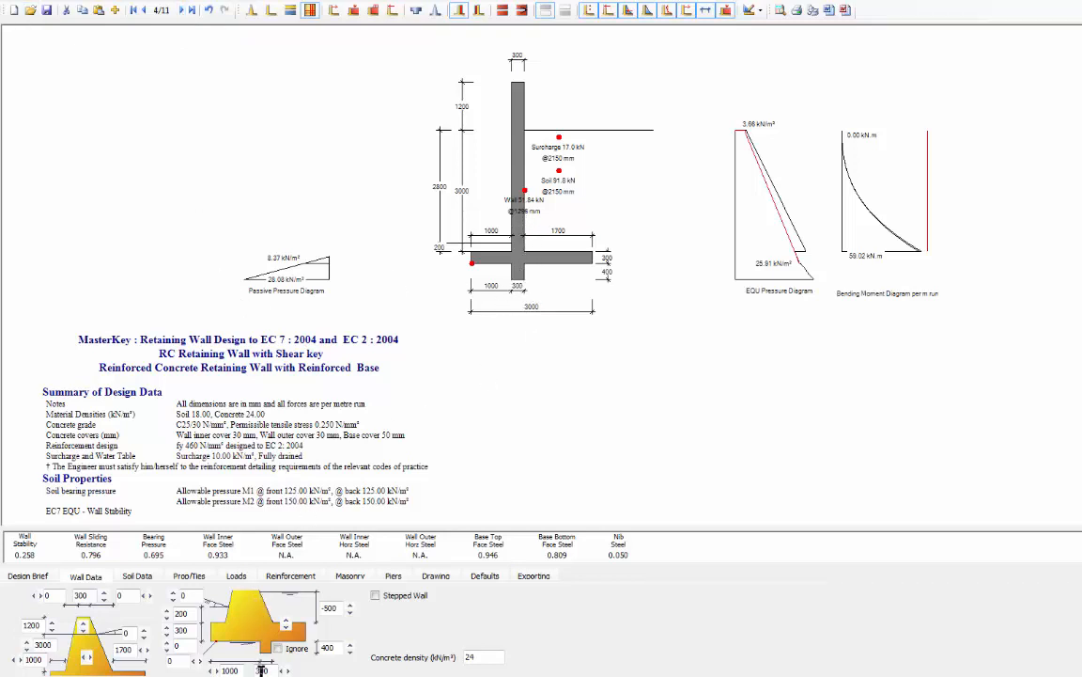
left_click(210, 670)
left_click(211, 670)
left_click(211, 670)
left_click(211, 670)
left_click(210, 670)
left_click(210, 670)
left_click(211, 671)
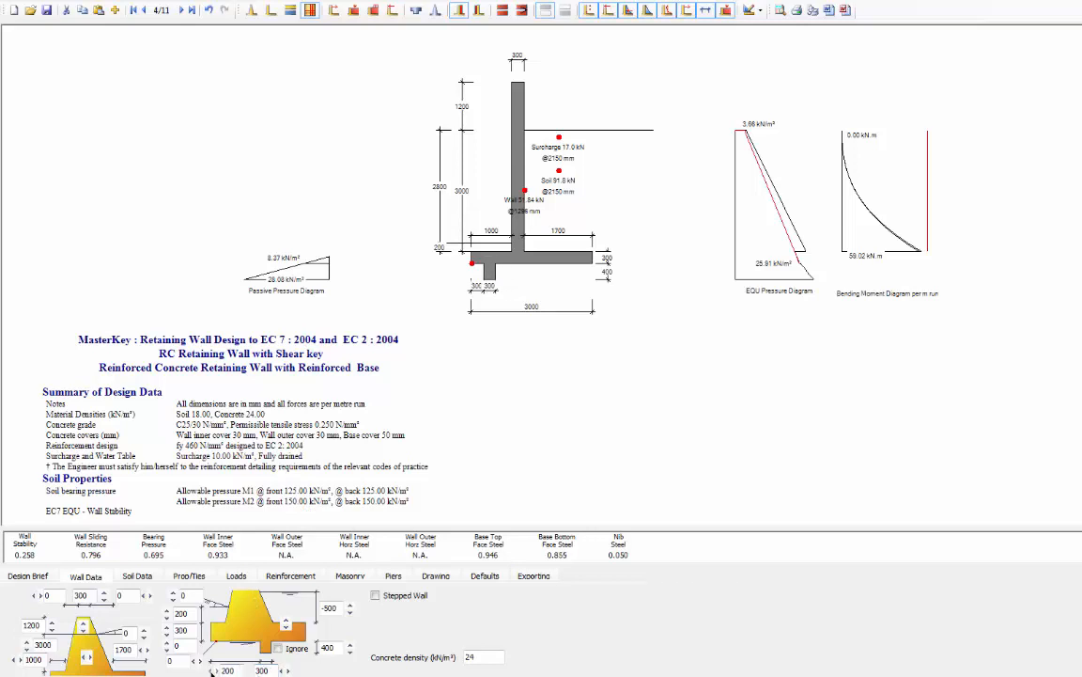
left_click(211, 671)
left_click(211, 671)
left_click(211, 671)
left_click(198, 664)
left_click(194, 661)
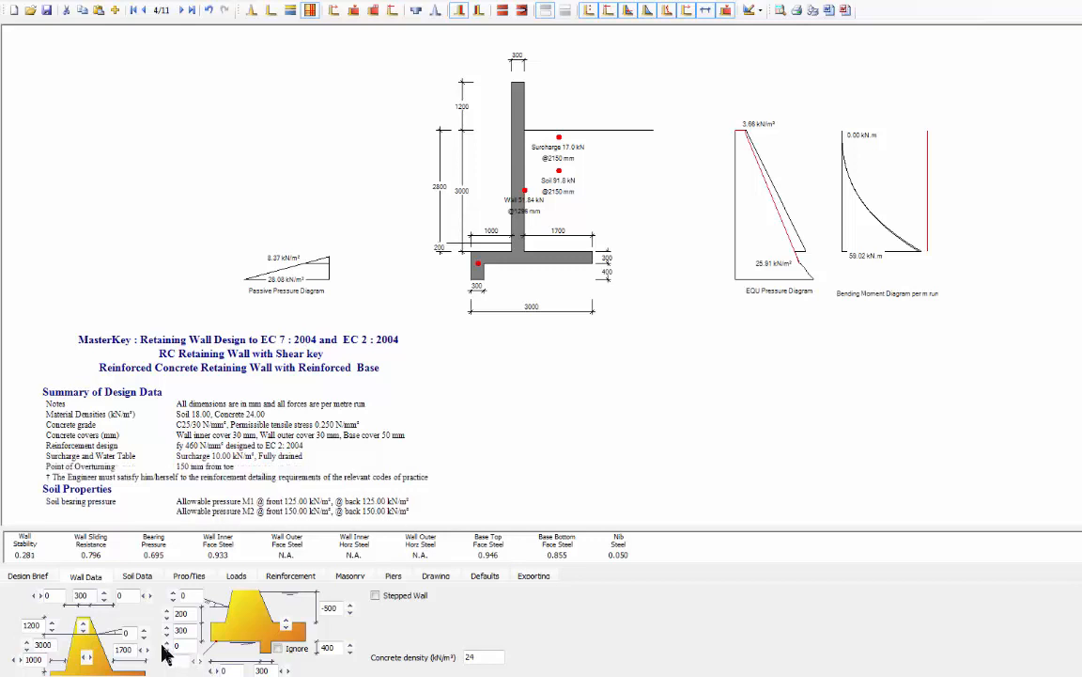
Move the shear key back under the heel by setting its offset from the toe to 1800 mm
left_click(218, 670)
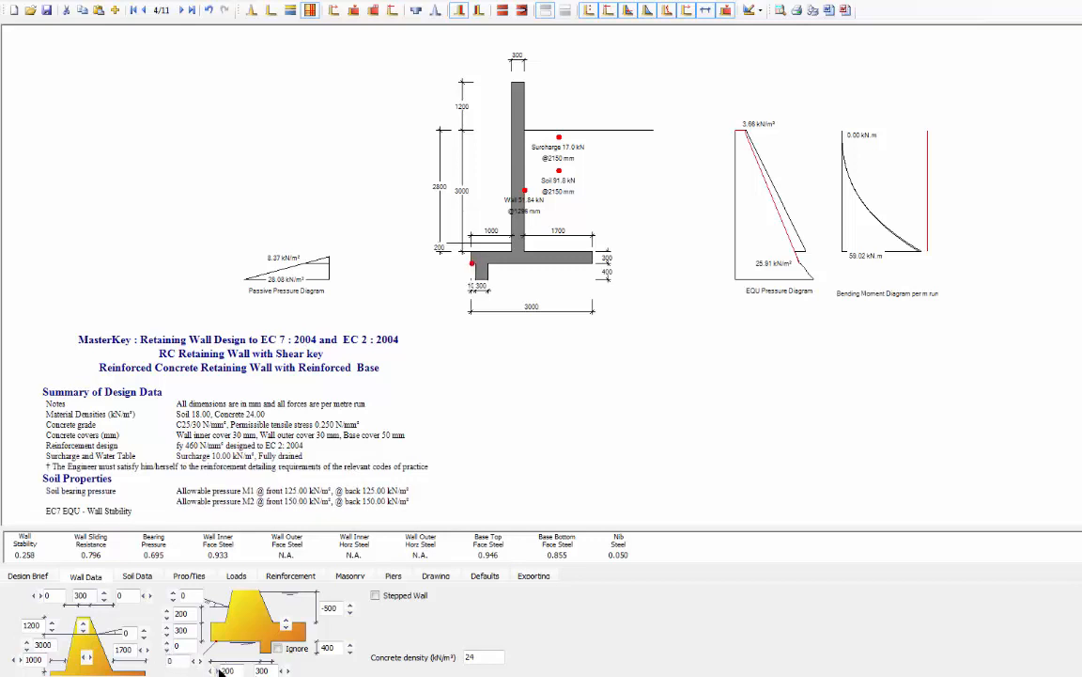
left_click(217, 670)
left_click(217, 670)
double_click(225, 669)
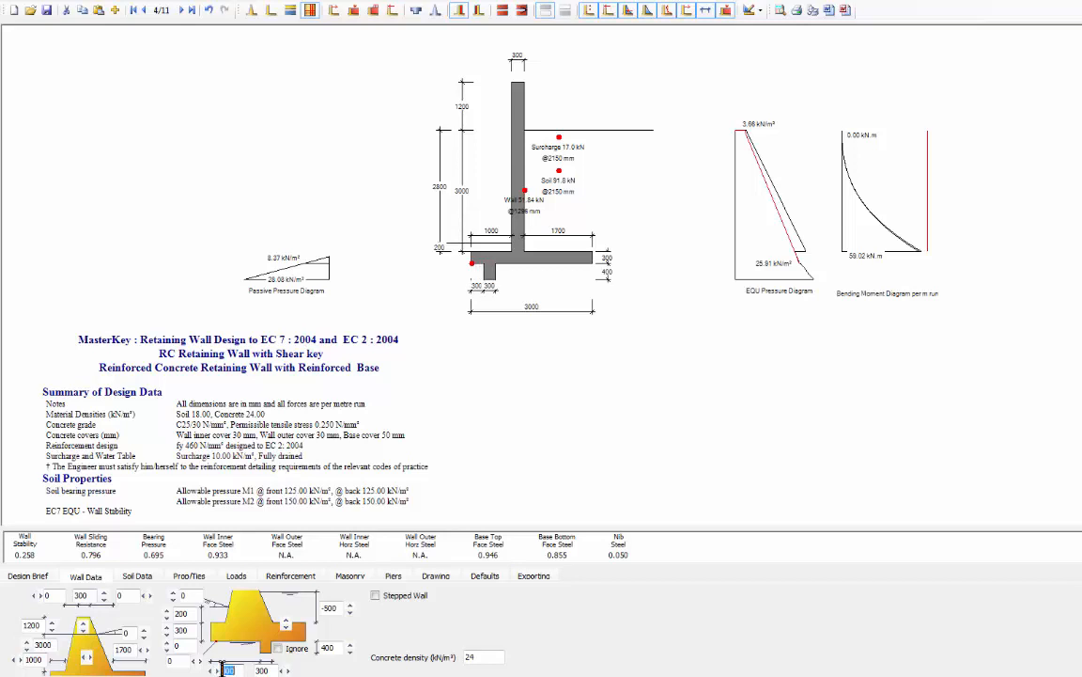
type("600")
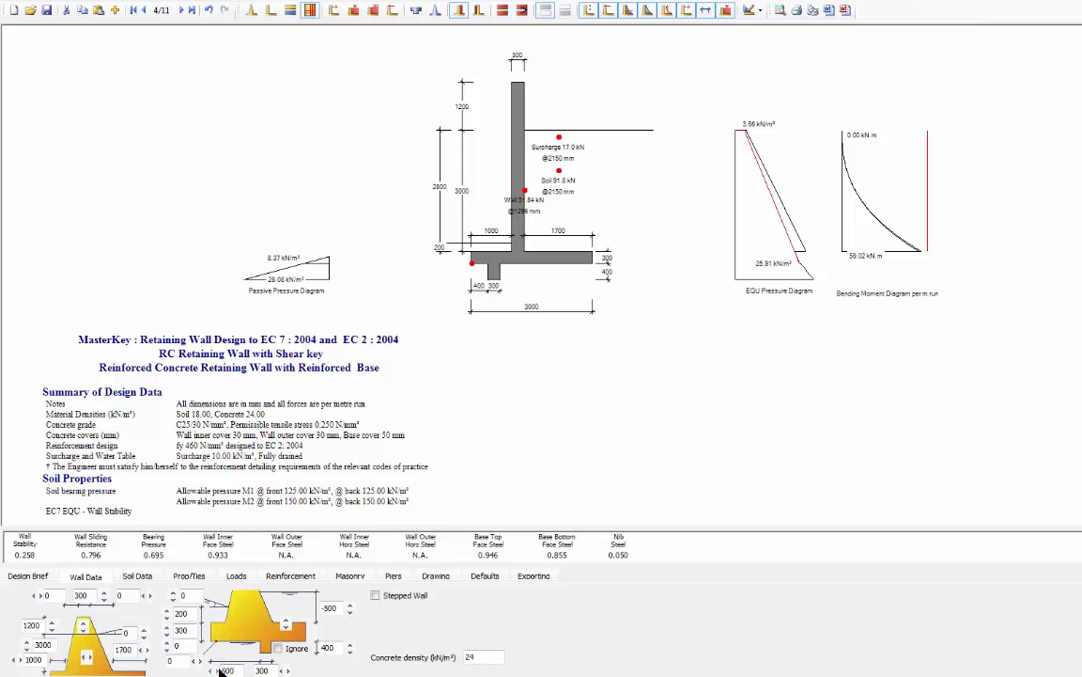
left_click(221, 670)
left_click(222, 670)
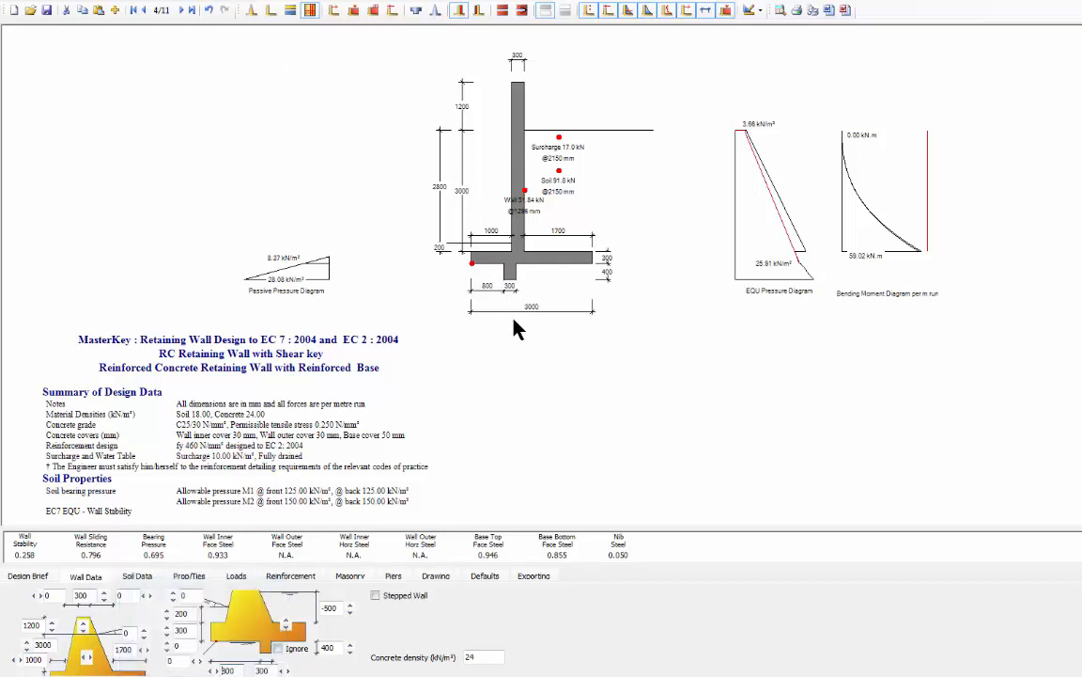
type("1")
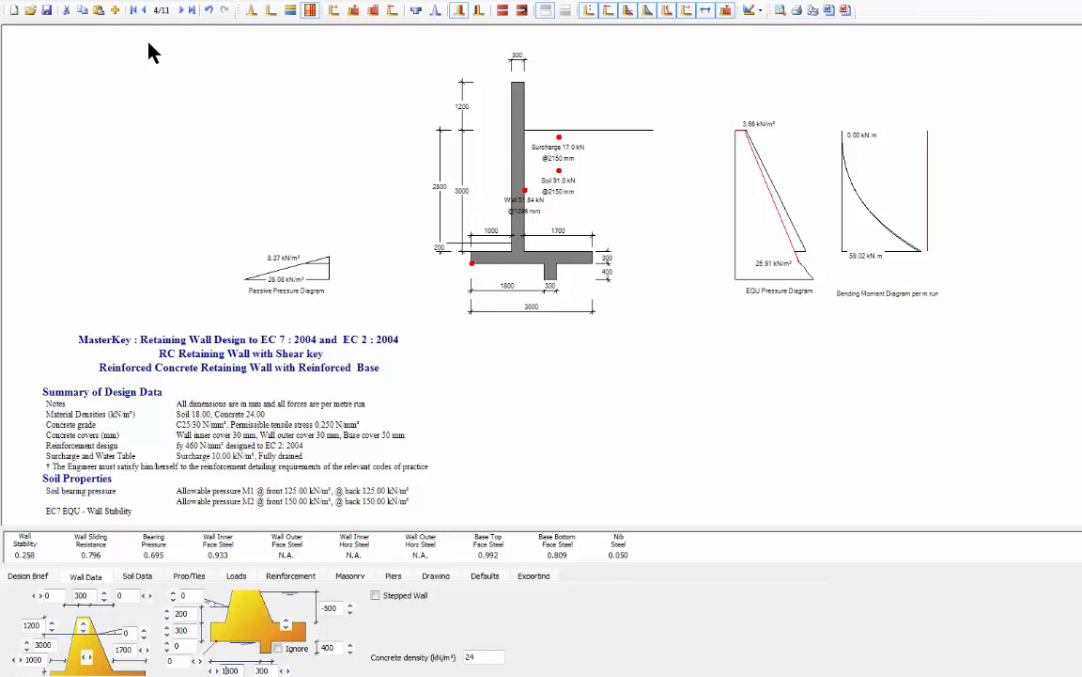
In the Counterfort Retaining Wall brief, compare the pier positions and set the wall to Pier in Compression (Outer face)
left_click(182, 10)
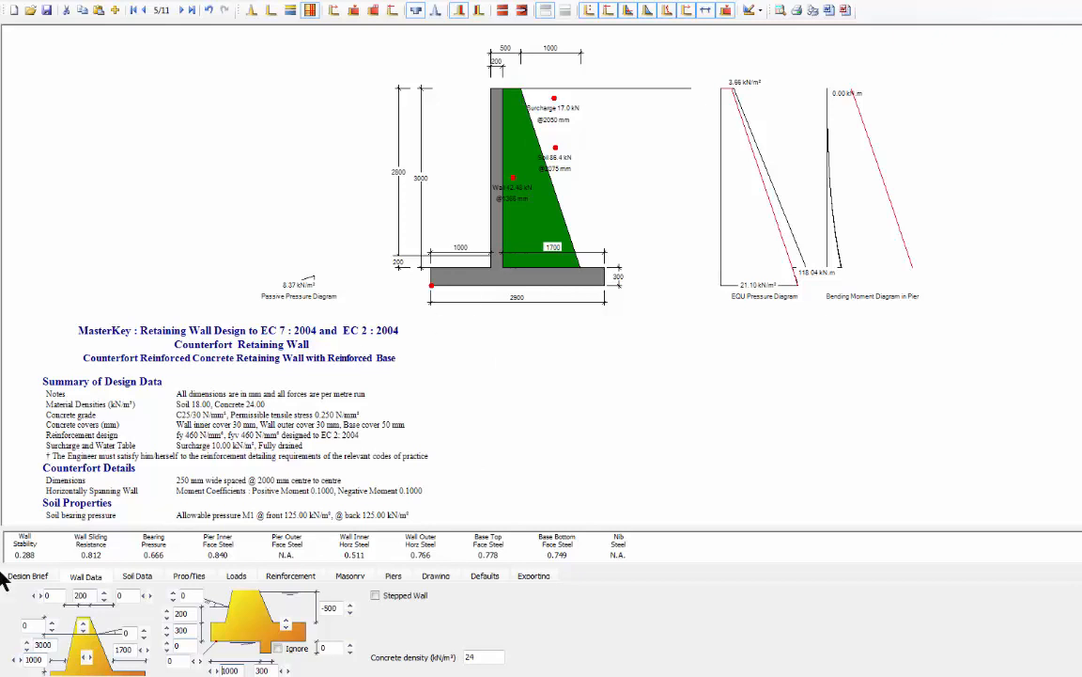
left_click(394, 577)
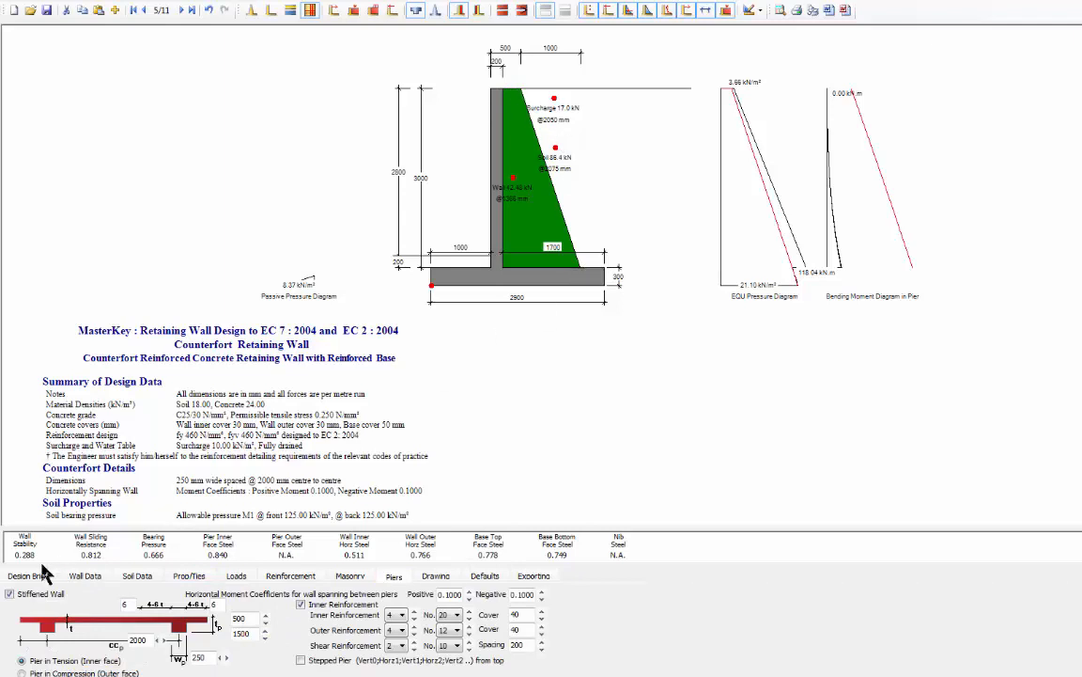
left_click(22, 673)
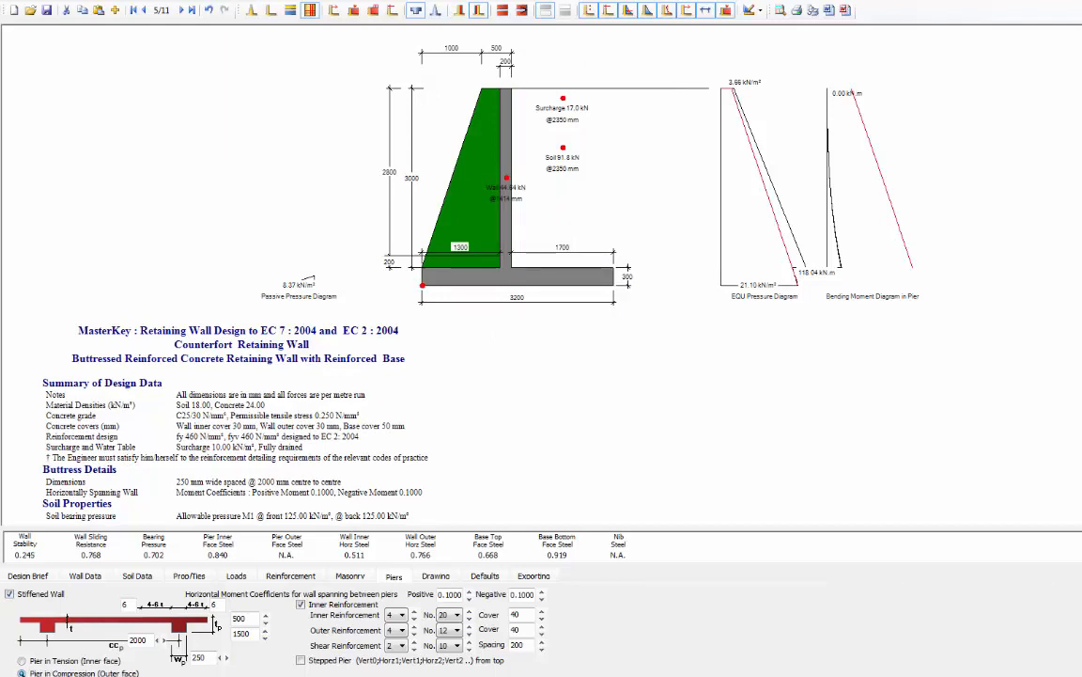
left_click(22, 660)
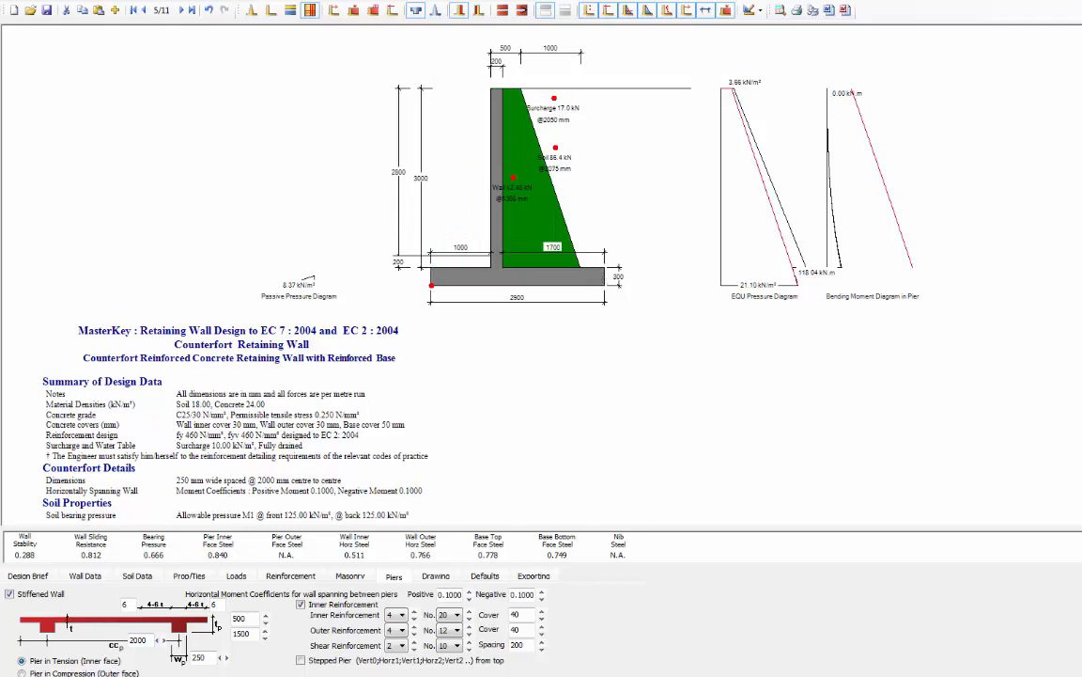
left_click(22, 673)
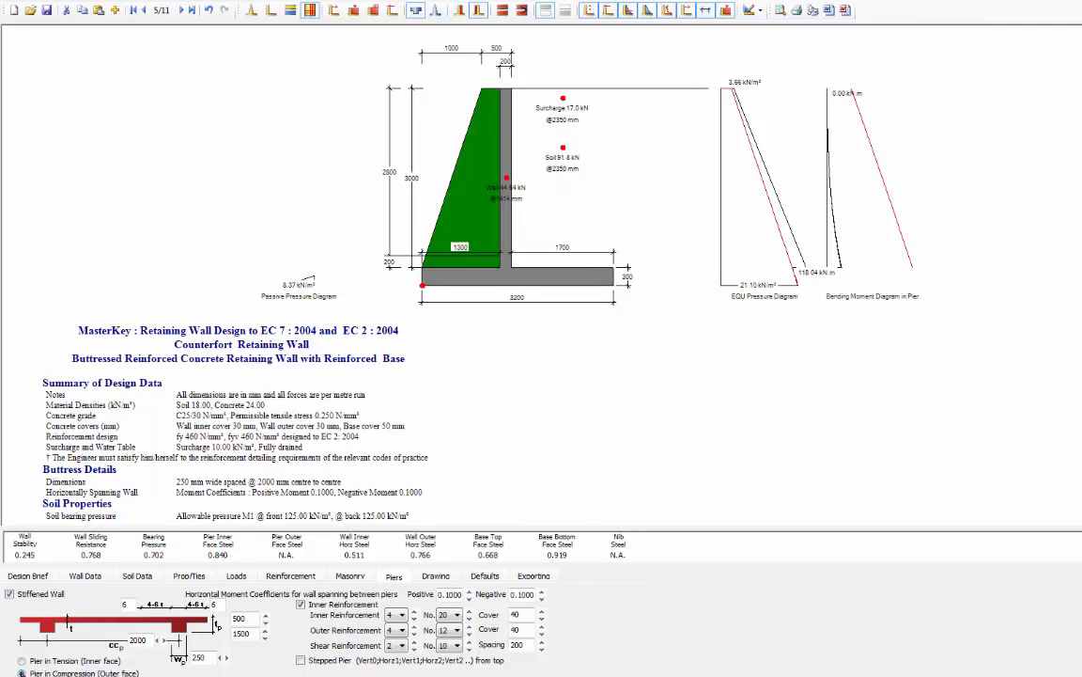
Set the counterfort wall to Pier in Tension (Inner face)
left_click(22, 660)
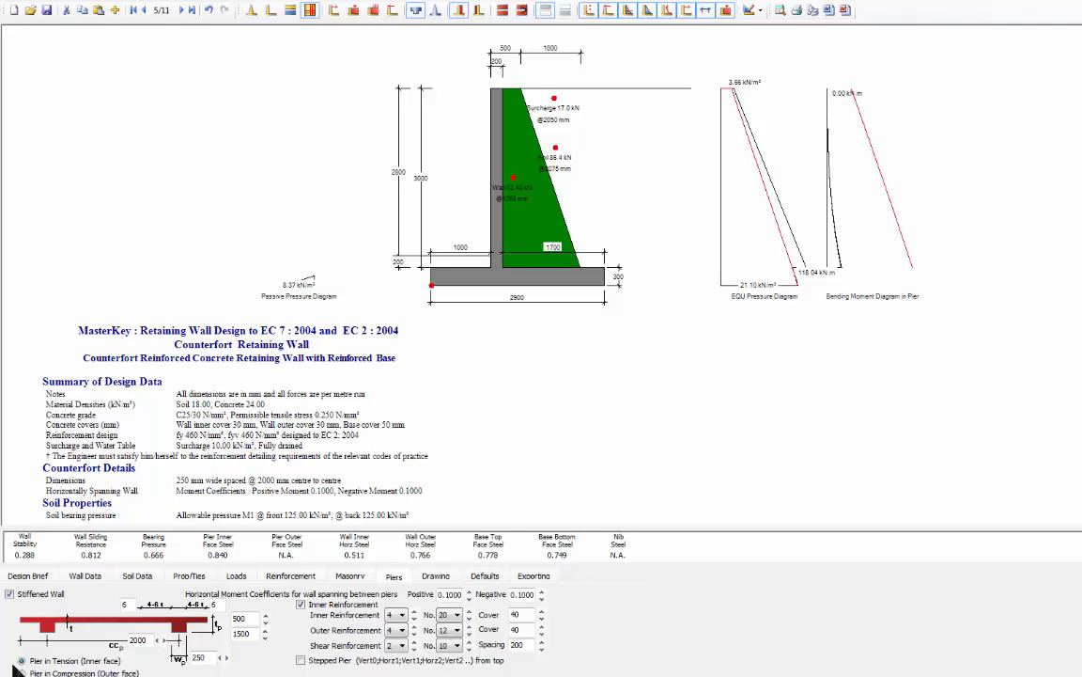
Review the reinforcement settings of the Stepped RC Retaining Wall and Basic Masonry Retaining Wall briefs
left_click(182, 11)
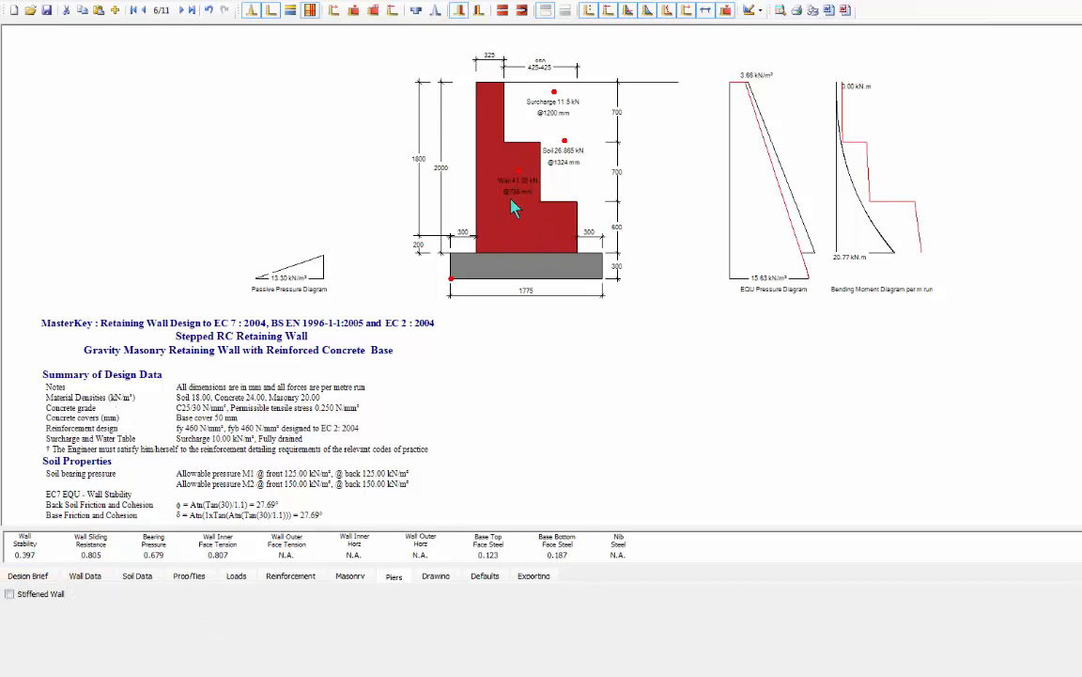
left_click(291, 575)
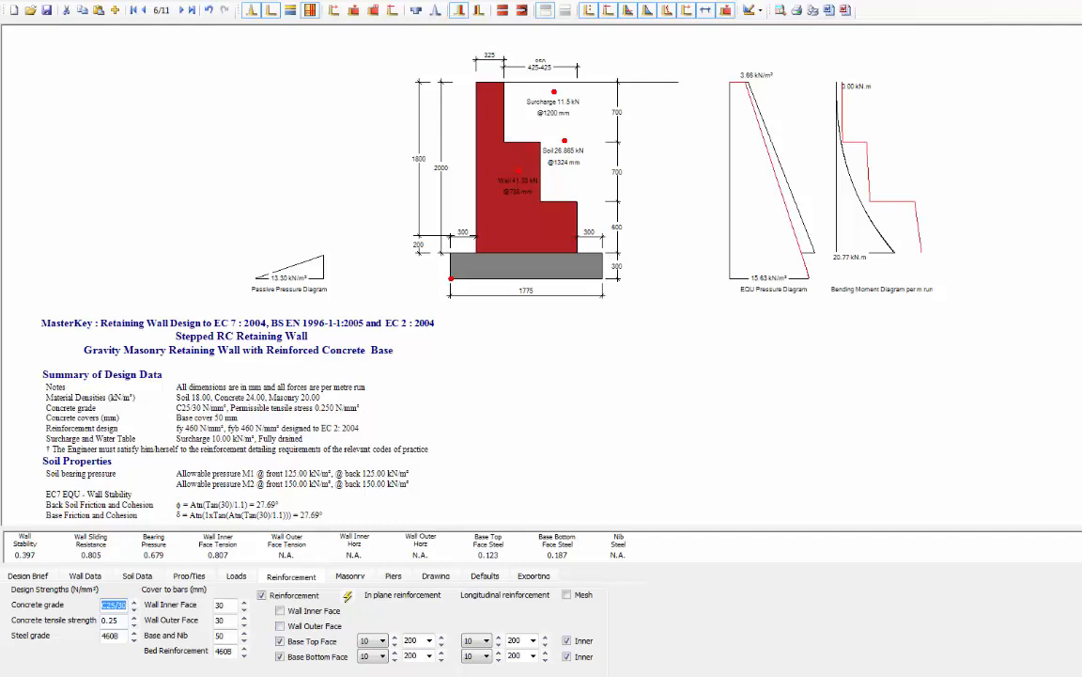
left_click(182, 11)
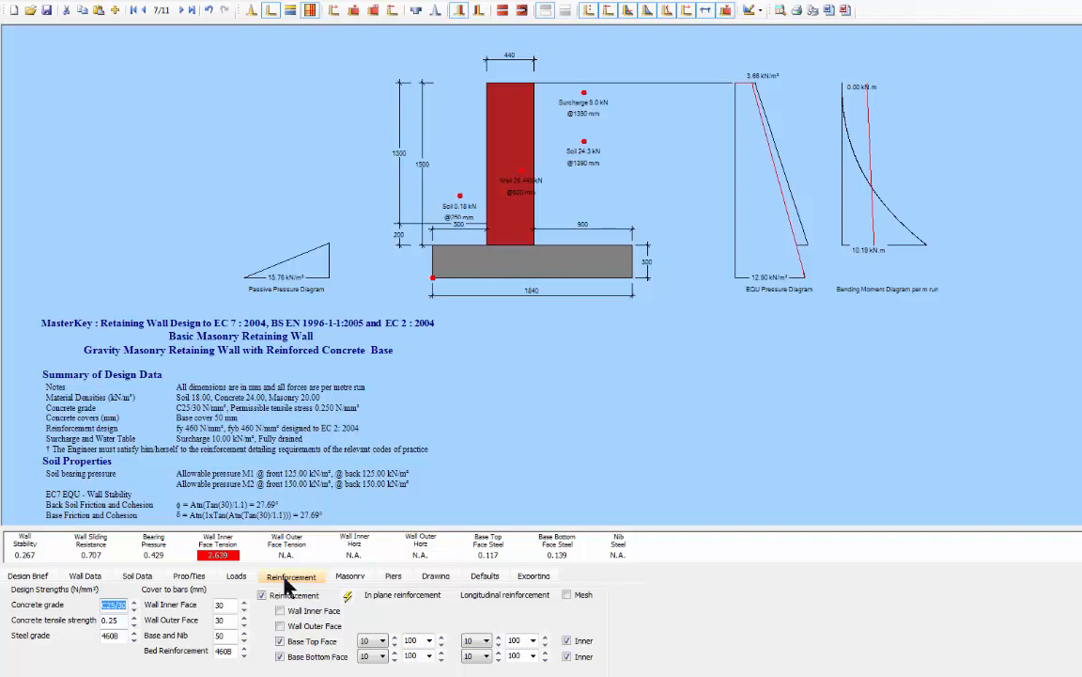
In the Reinforced Masonry Retaining Wall brief, leave the cavity unfilled and switch the outer leaf off and back on
left_click(185, 12)
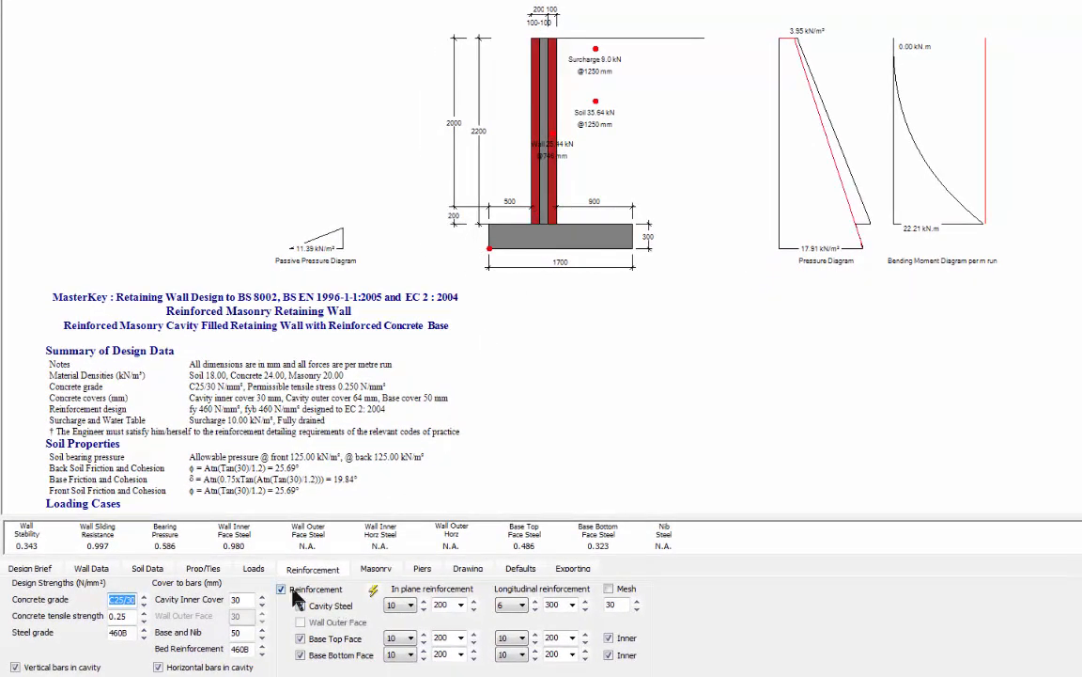
left_click(374, 570)
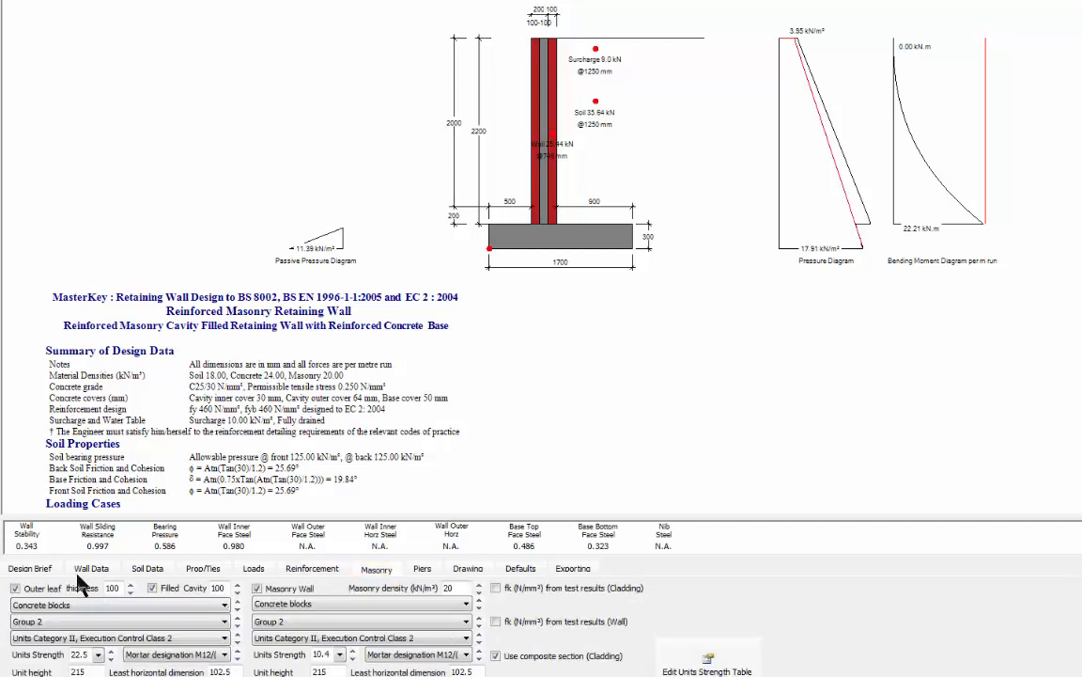
left_click(152, 588)
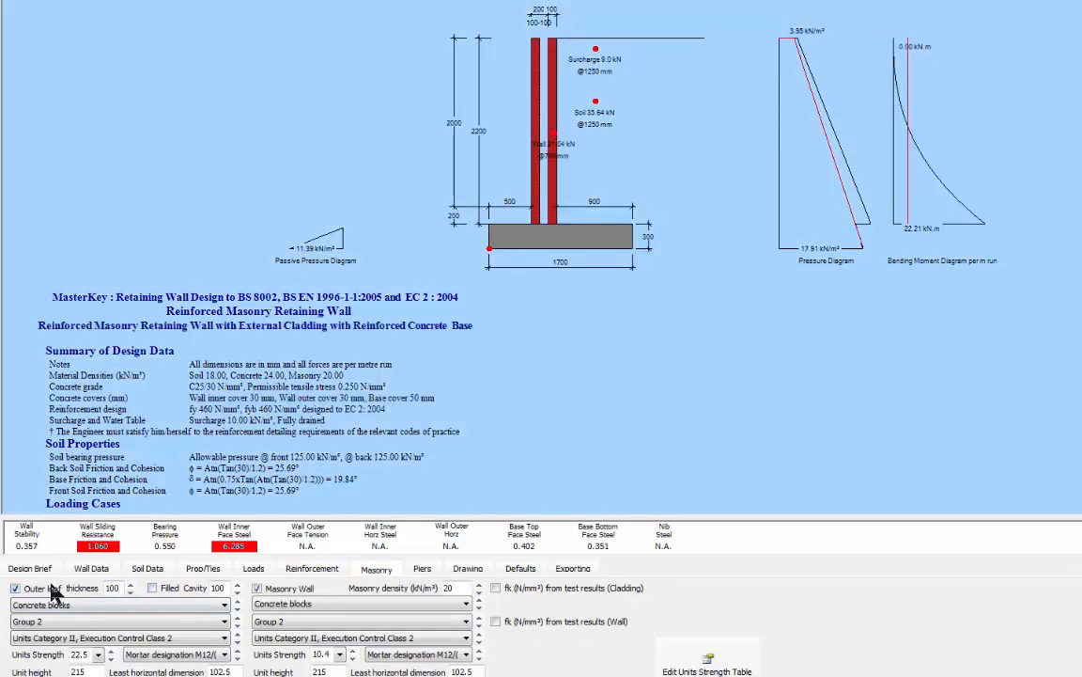
left_click(15, 589)
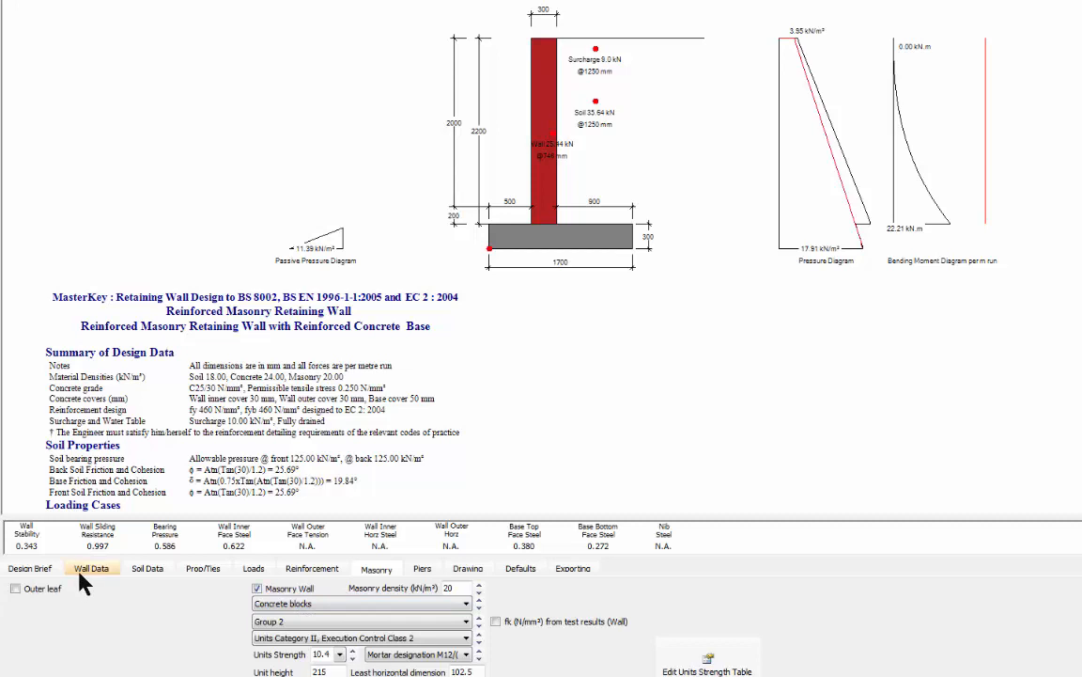
left_click(15, 590)
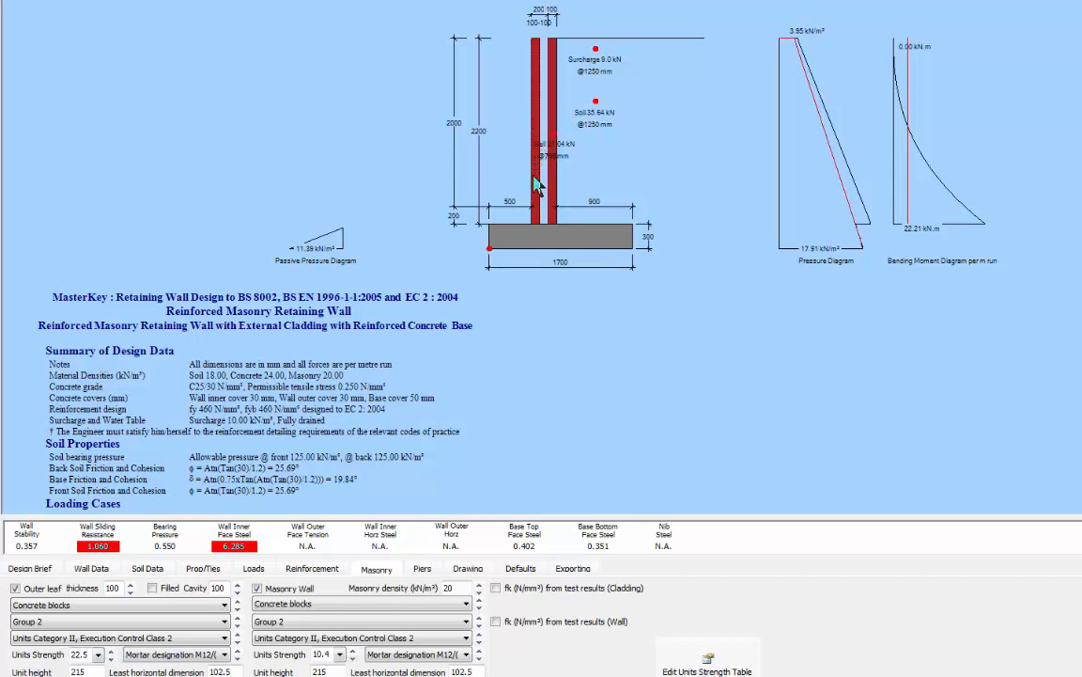
Try other units strengths for the outer leaf's concrete blocks, ending at 22.5
left_click(111, 652)
left_click(110, 659)
left_click(110, 659)
left_click(110, 659)
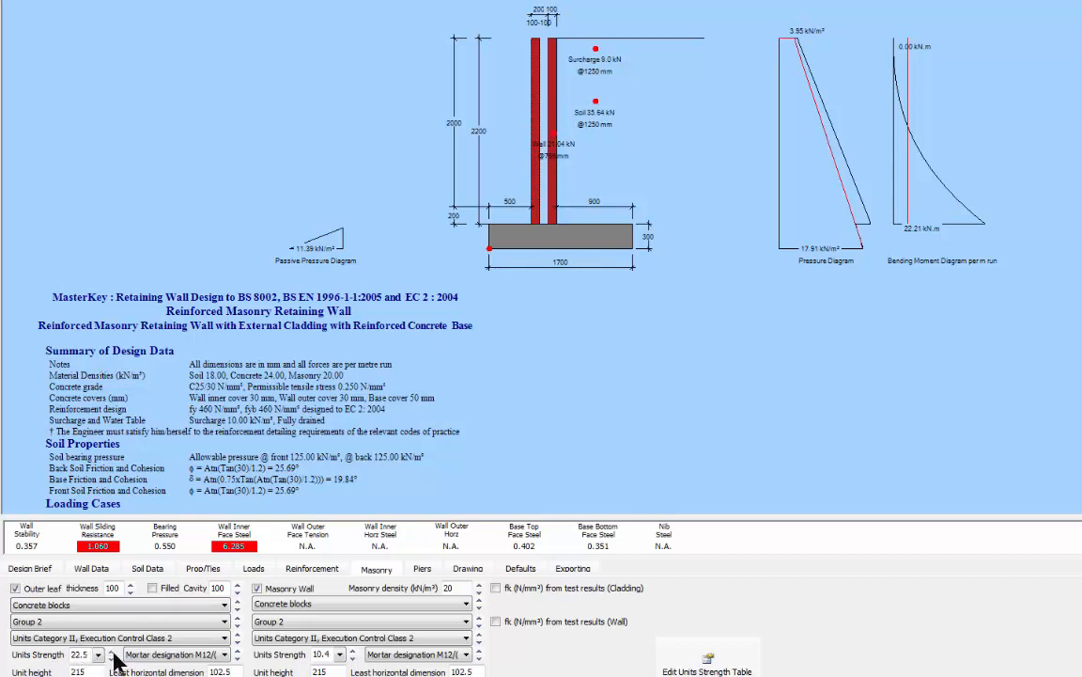
Try 16 mm in-plane bars on the wall inner face, ending with a 12 mm diameter
left_click(319, 570)
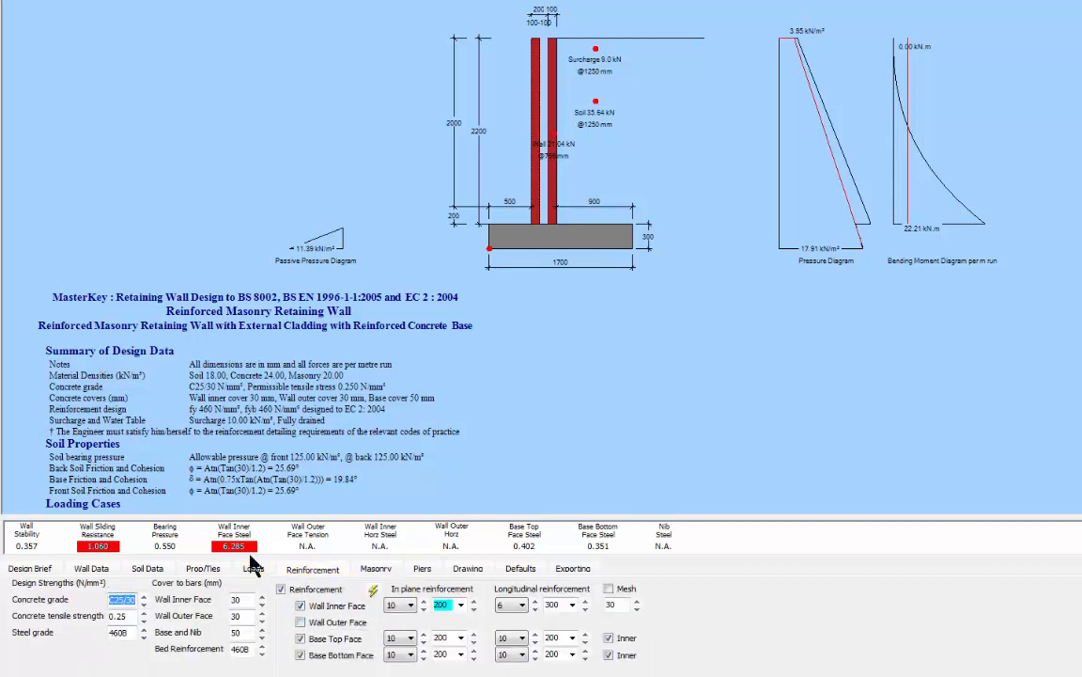
left_click(424, 603)
left_click(424, 603)
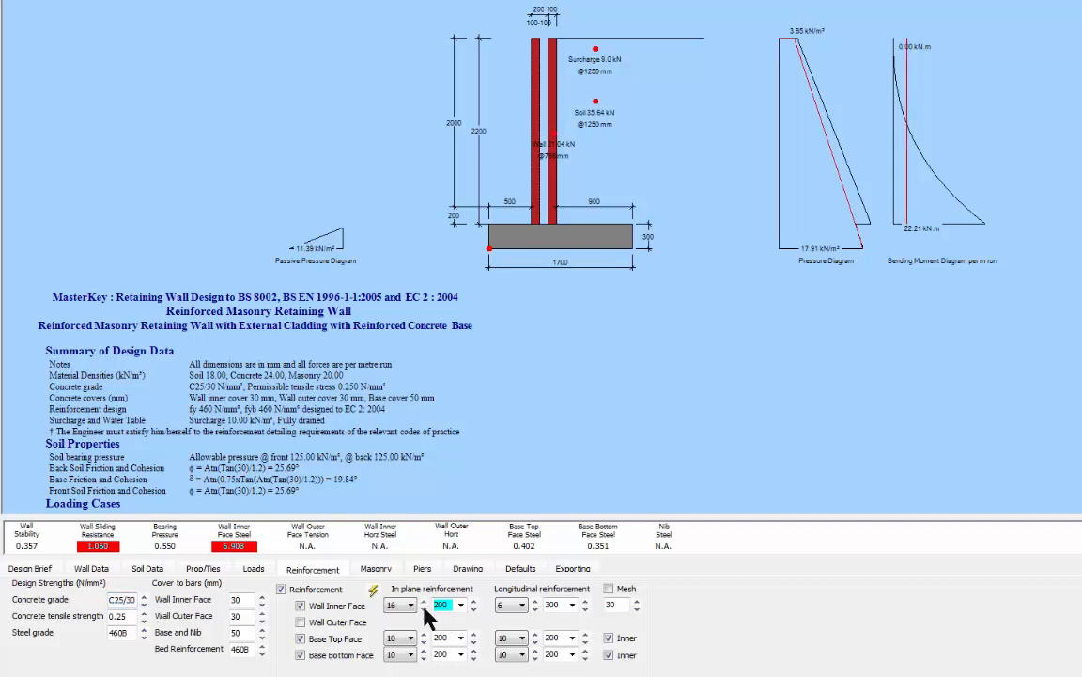
left_click(423, 608)
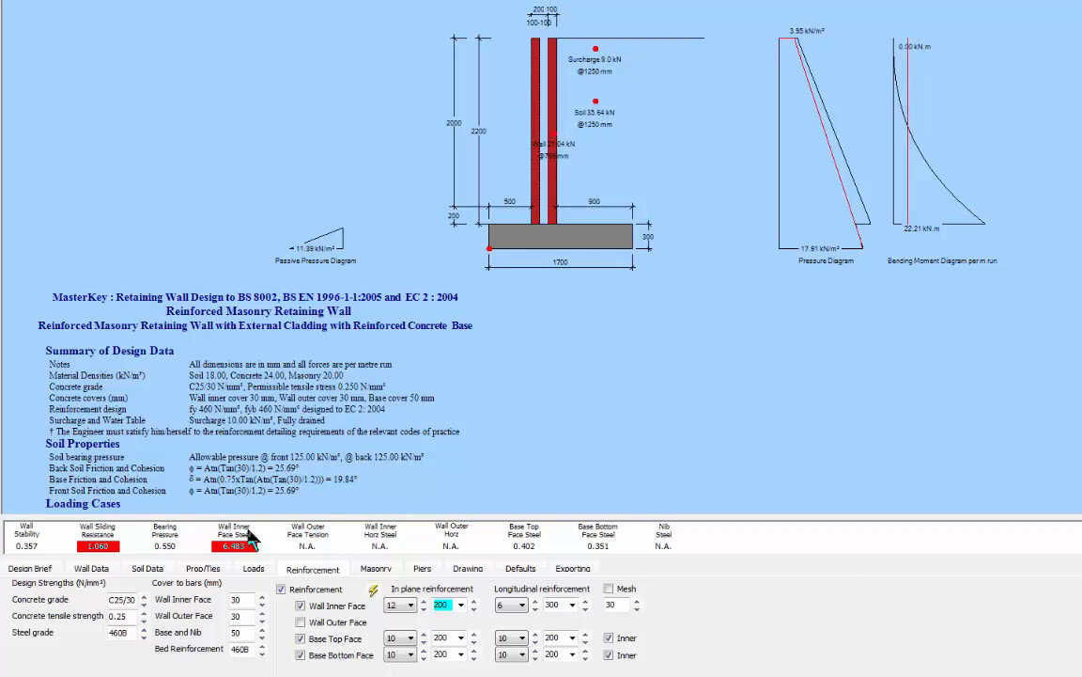
Increase the outer leaf thickness of the masonry wall to 215 mm
left_click(376, 569)
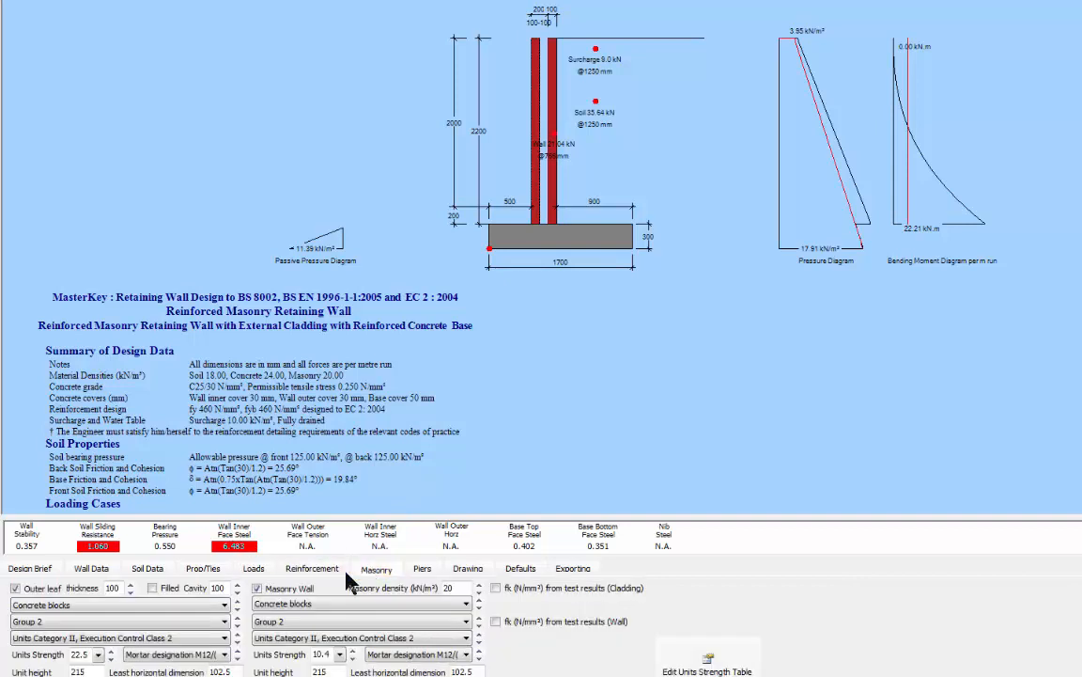
left_click(131, 584)
left_click(131, 584)
left_click(131, 585)
left_click(131, 585)
left_click(131, 584)
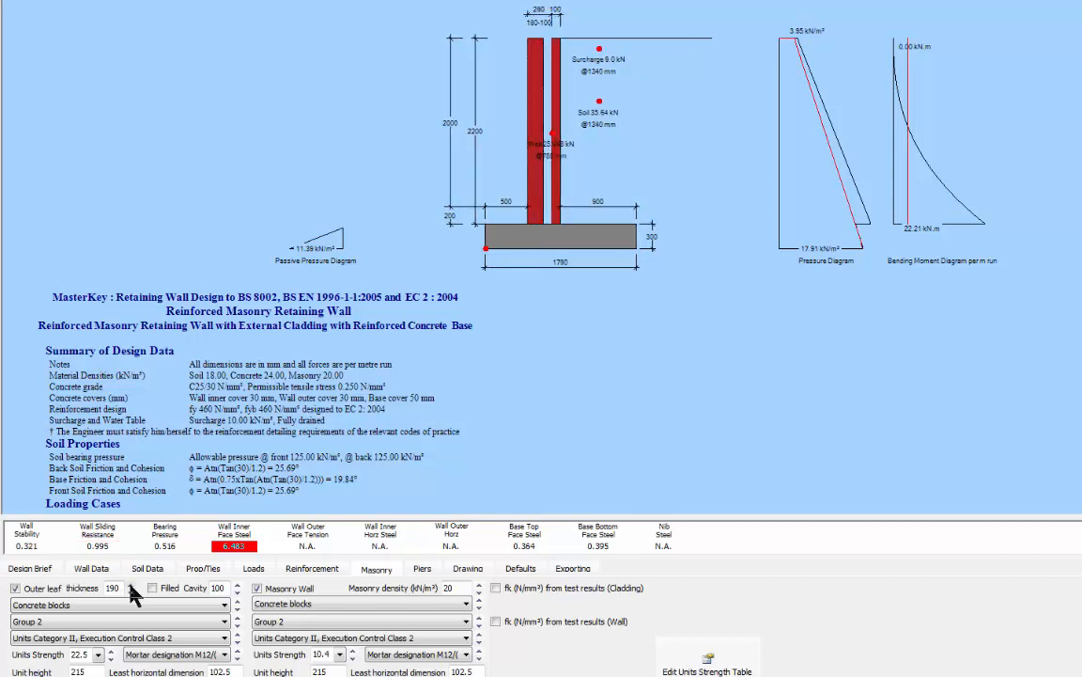
left_click(131, 584)
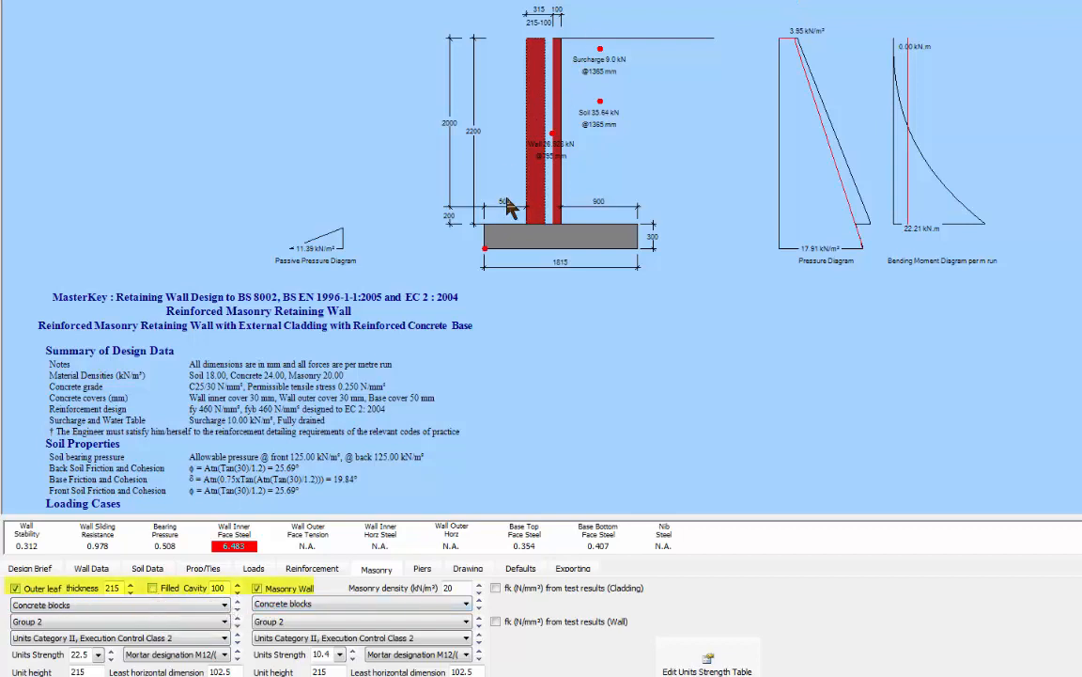
Fill the cavity between the masonry leaves, reduce the outer leaf thickness to 100 mm, and settle on 140 mm
left_click(154, 587)
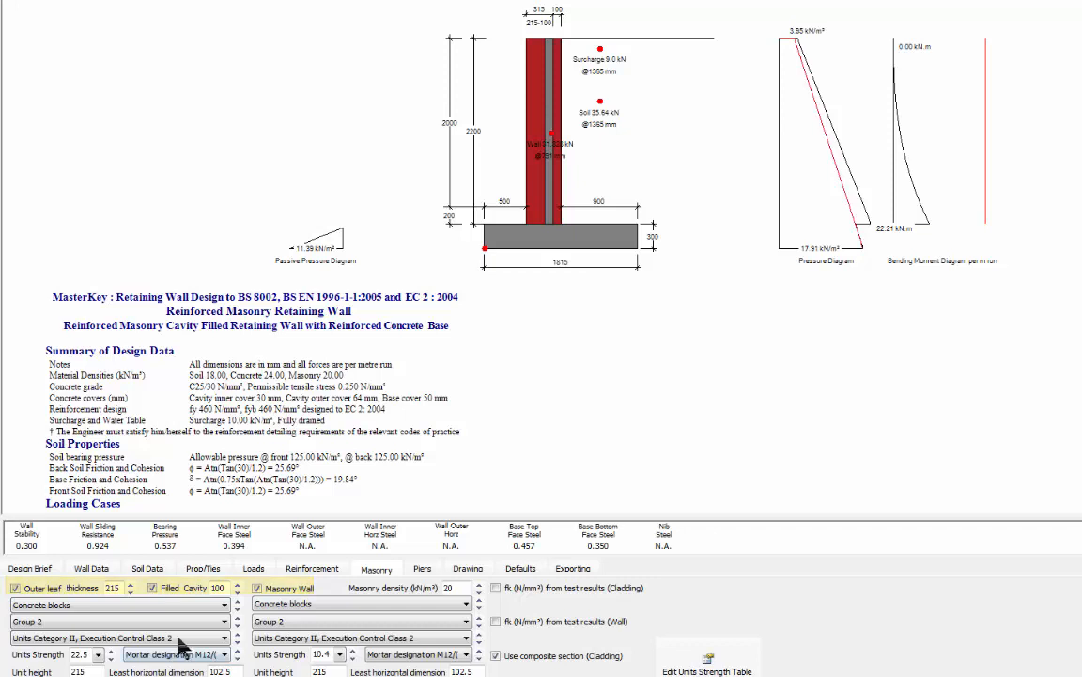
left_click(131, 593)
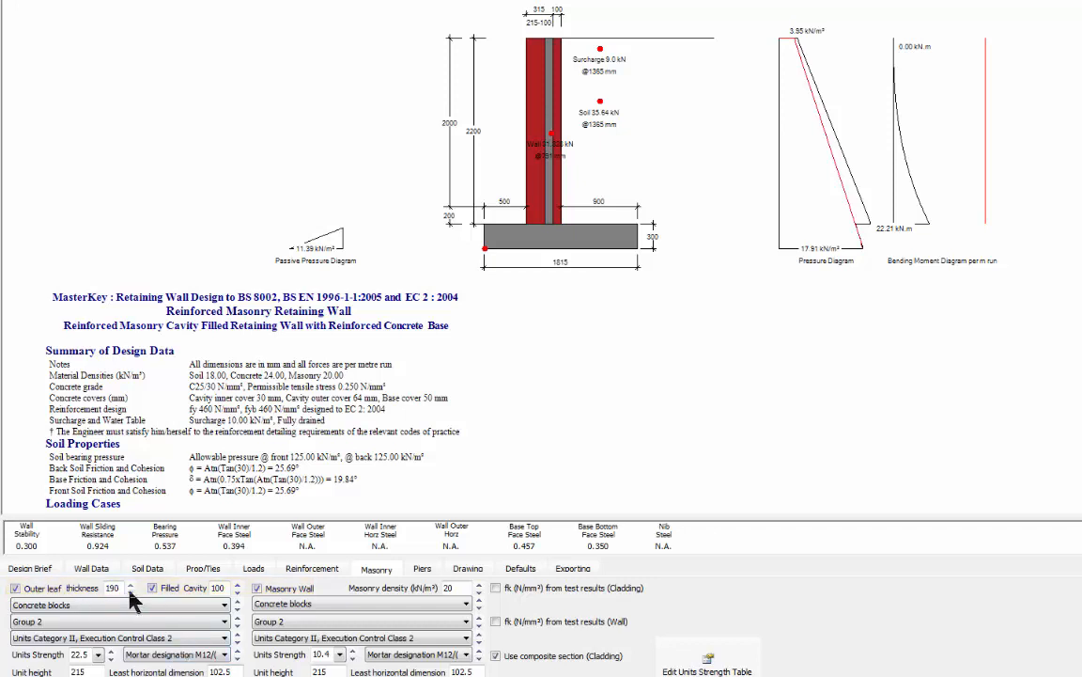
left_click(130, 593)
left_click(131, 593)
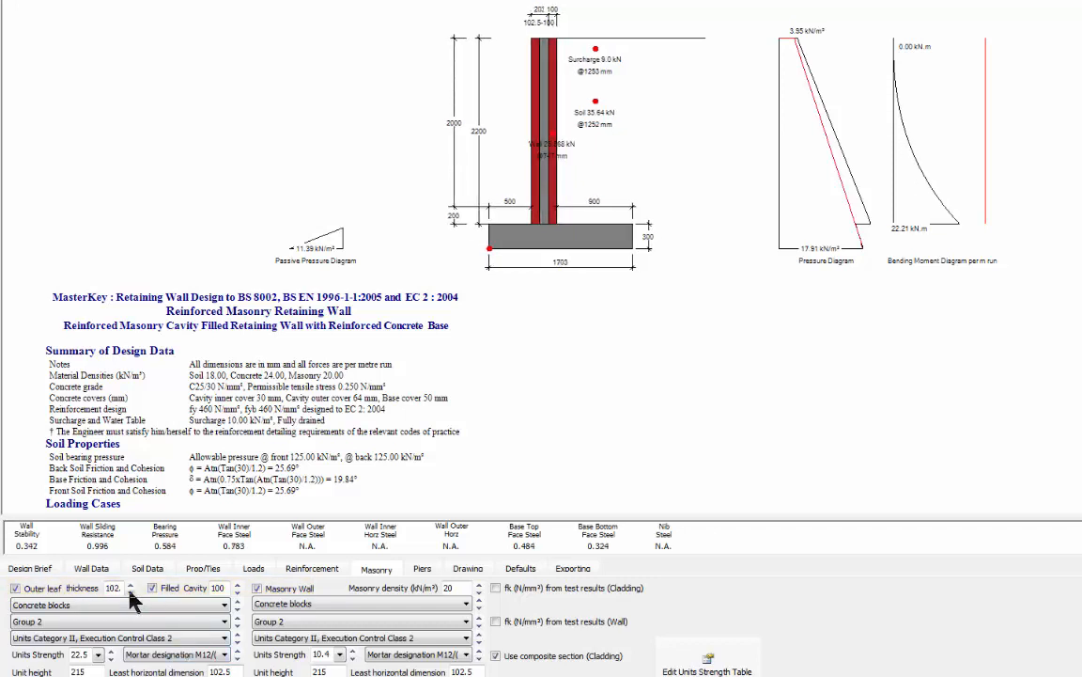
left_click(130, 593)
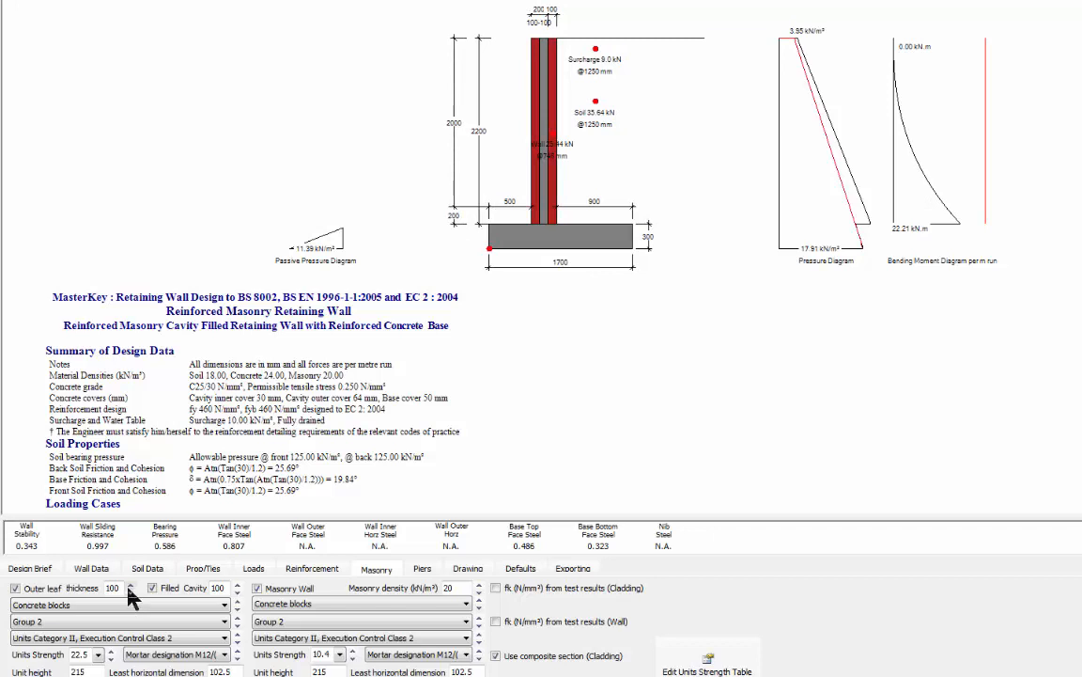
left_click(131, 584)
left_click(131, 583)
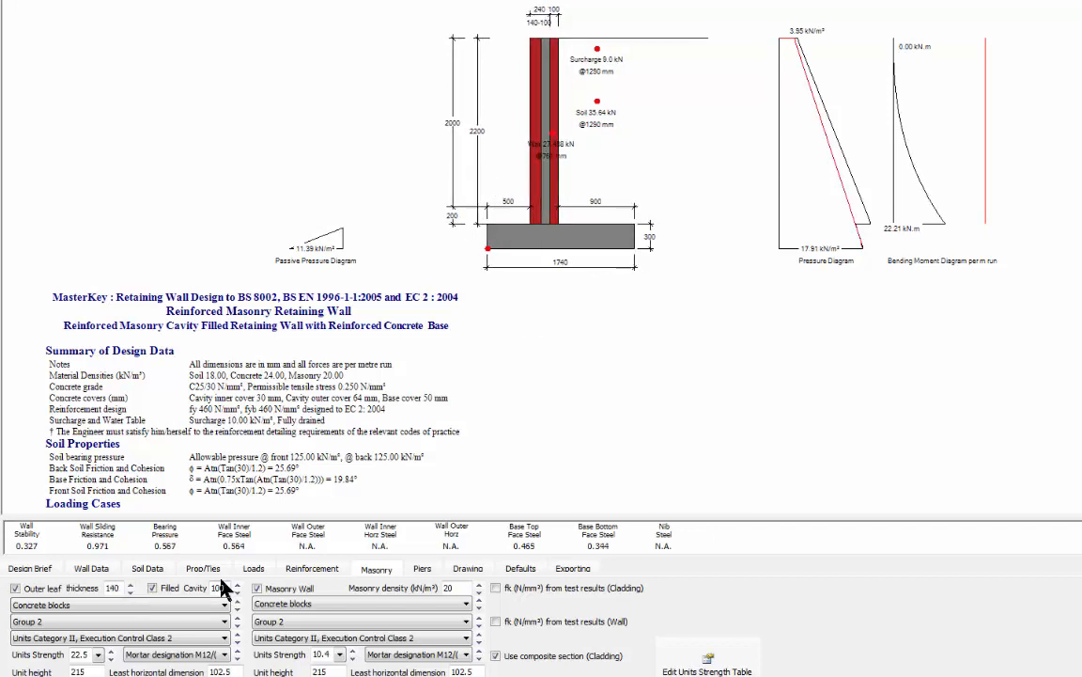
Try 16 mm in-plane bars for the cavity steel, ending with a 10 mm diameter
left_click(303, 569)
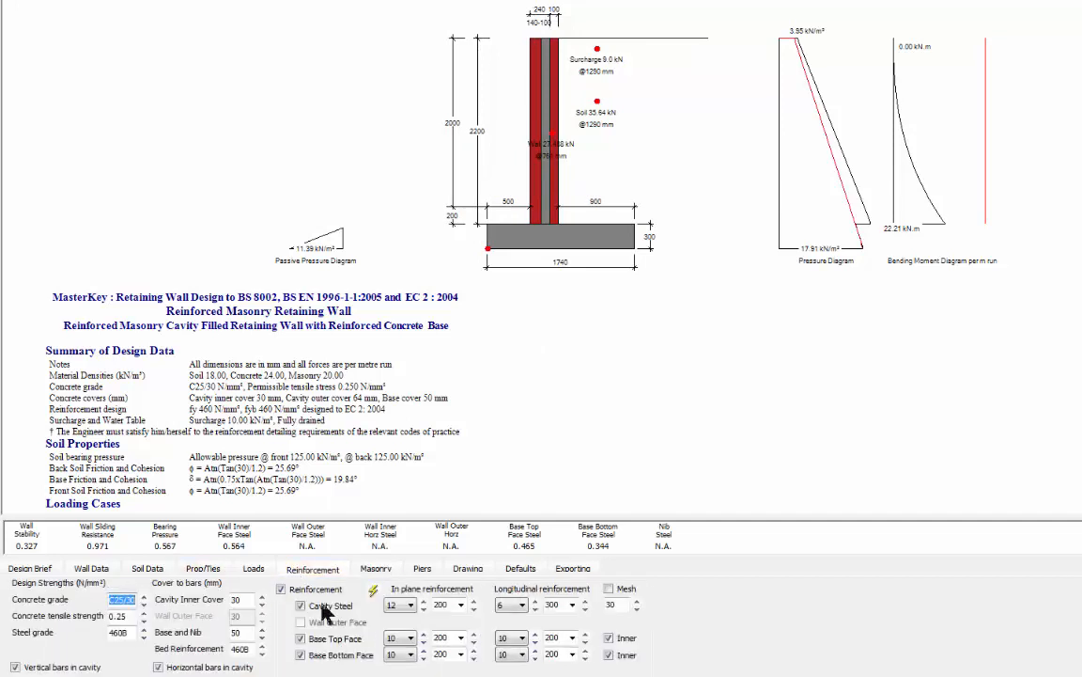
left_click(424, 603)
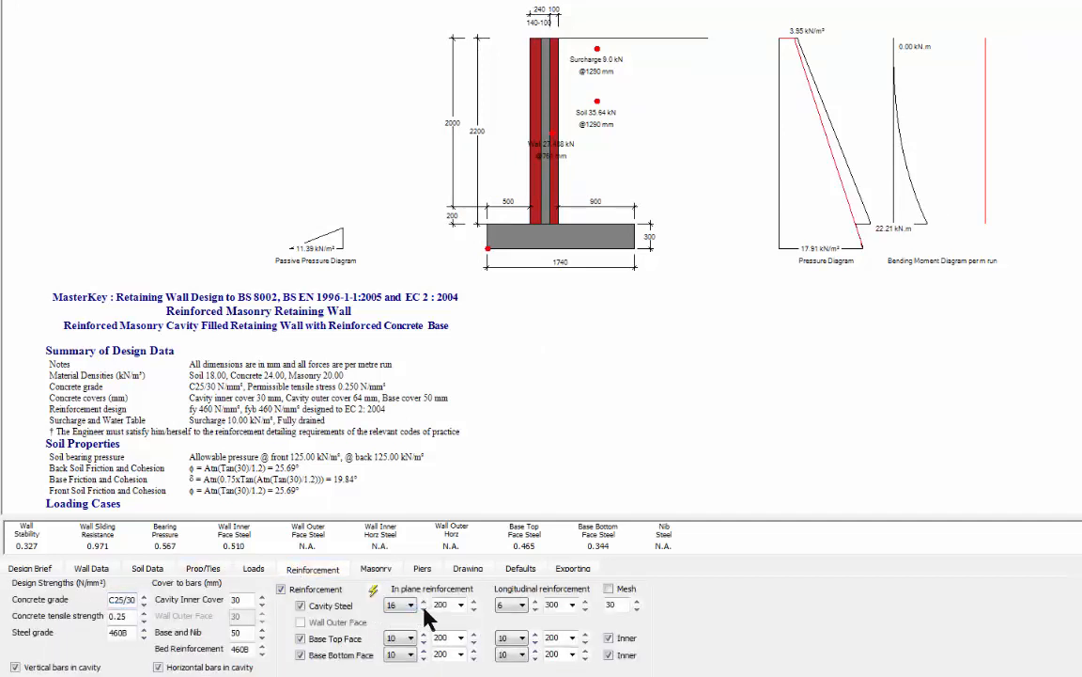
left_click(424, 608)
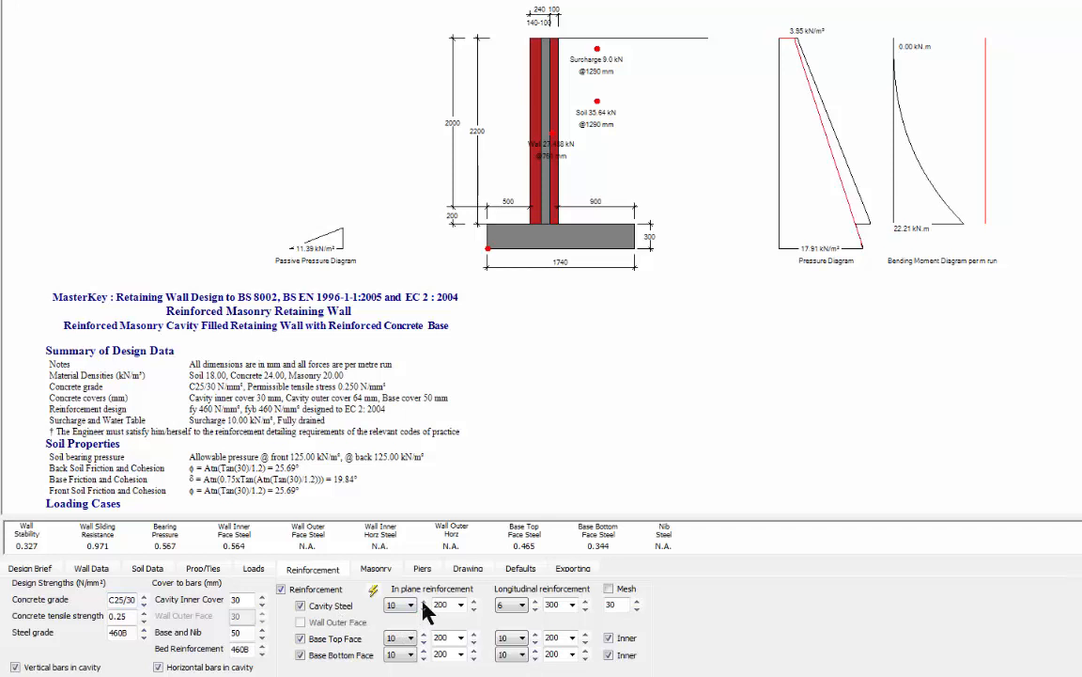
left_click(412, 605)
left_click(411, 606)
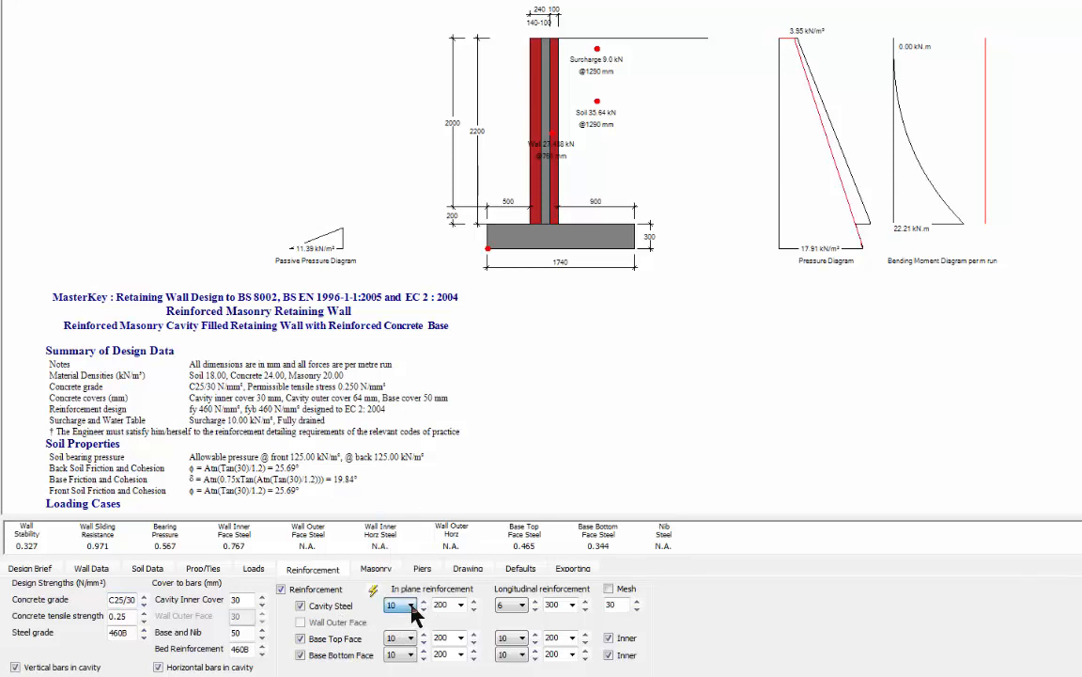
Raise the cavity-filled masonry wall's height in 100 mm increments to 2800 mm
left_click(87, 569)
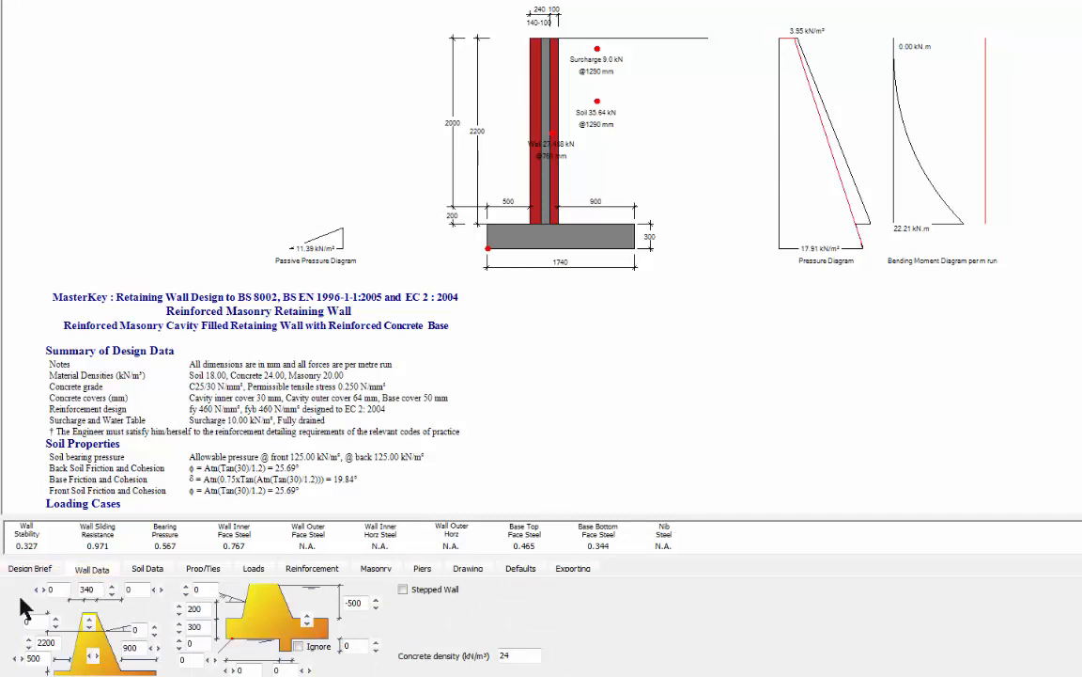
left_click(30, 647)
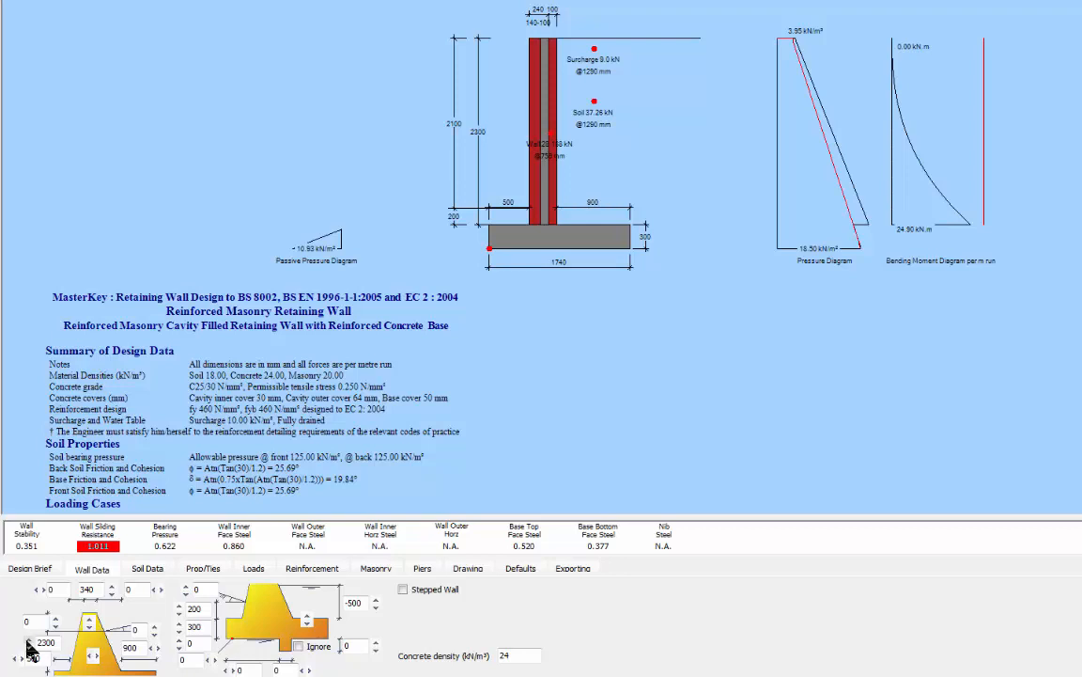
left_click(29, 645)
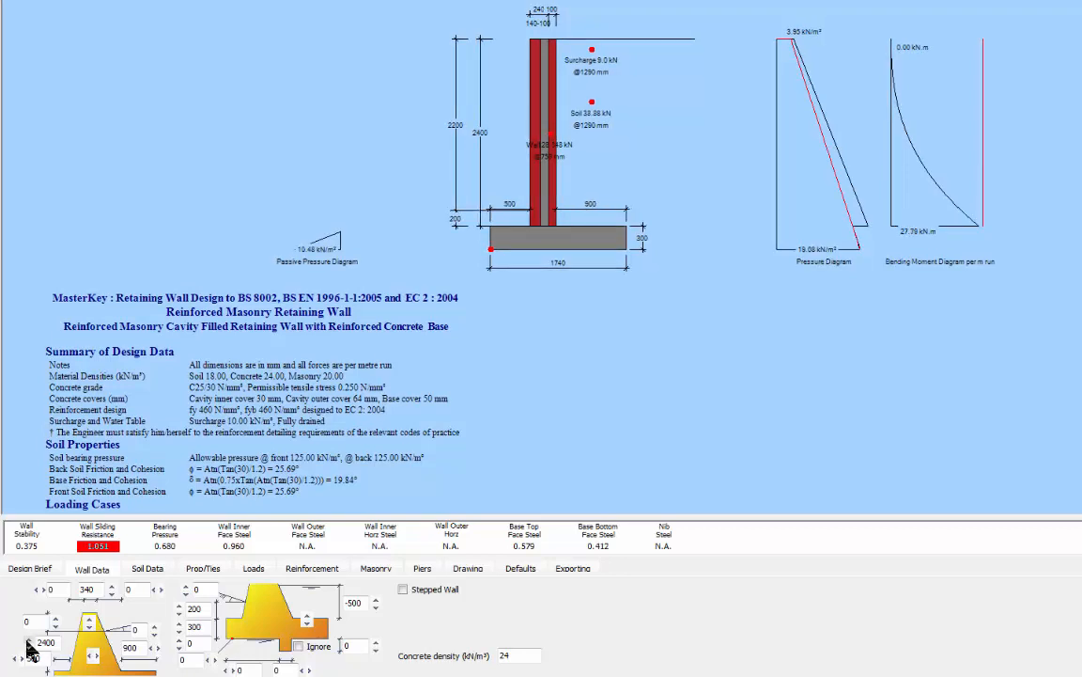
left_click(28, 644)
left_click(28, 644)
left_click(28, 644)
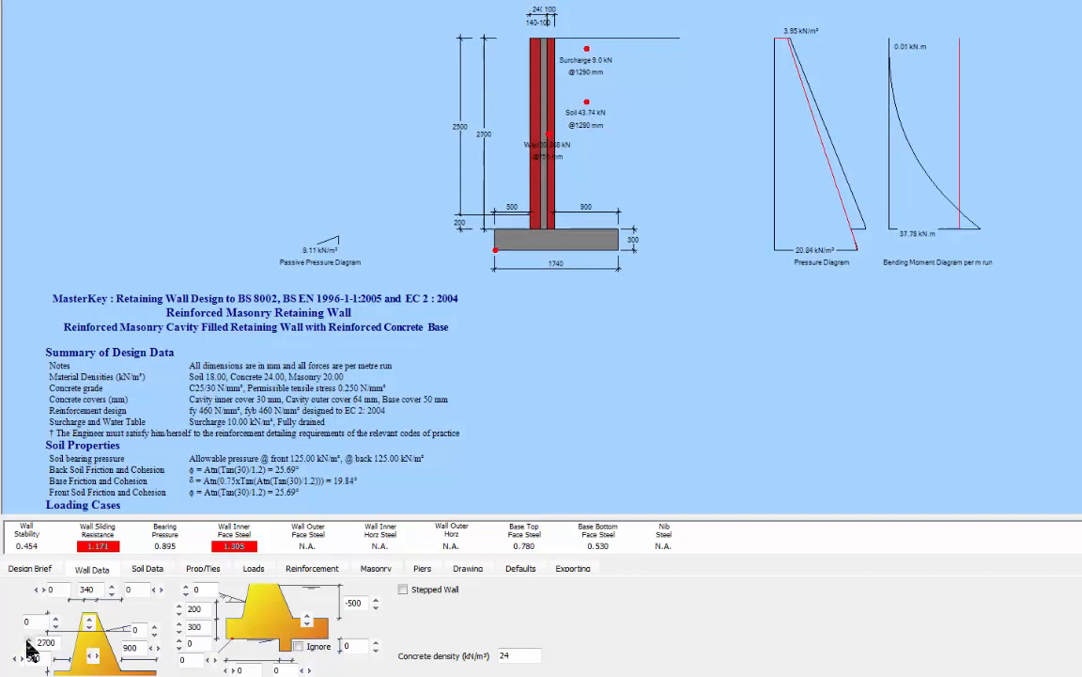
left_click(28, 644)
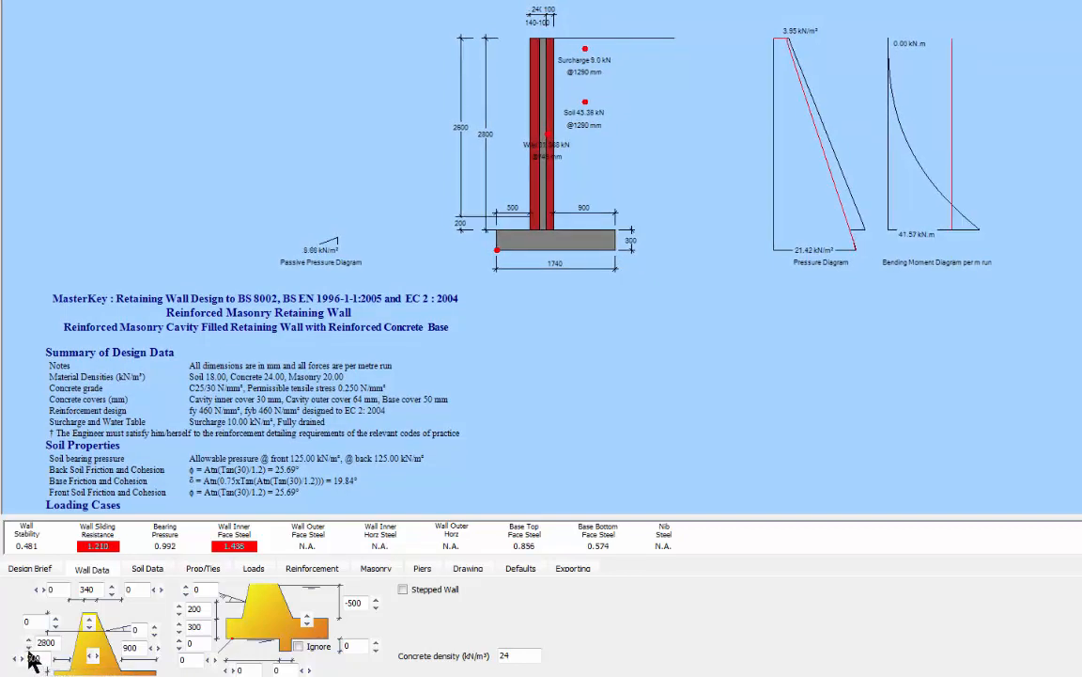
Reduce the masonry wall's height to 2400 mm and extend the base heel to 1000 mm
left_click(32, 655)
left_click(31, 655)
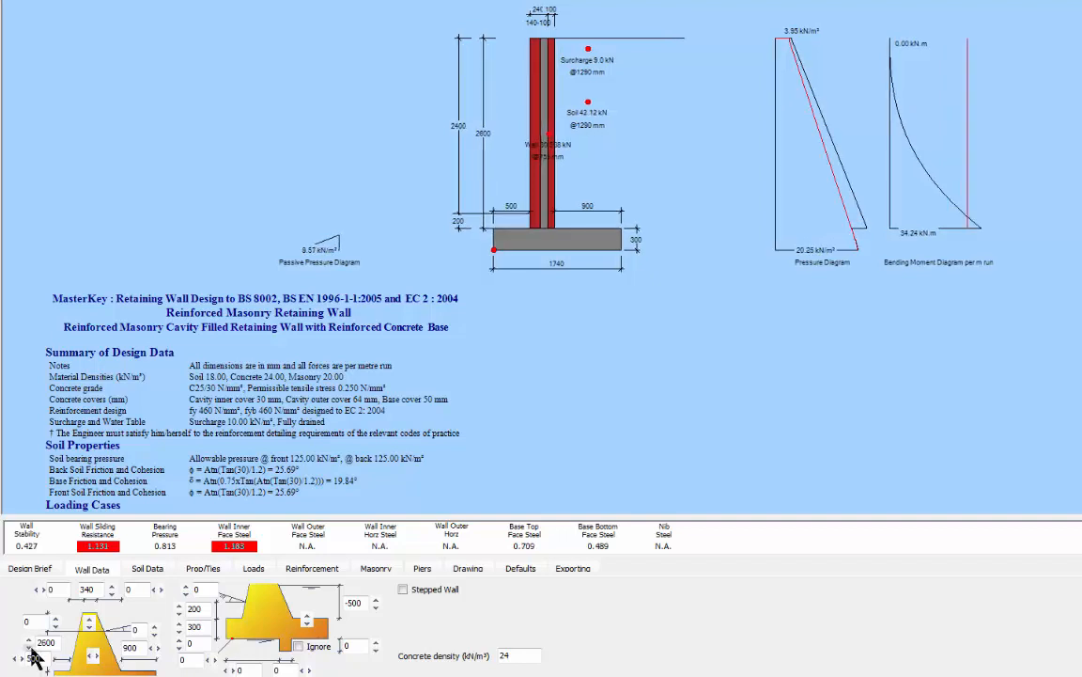
left_click(31, 655)
left_click(31, 655)
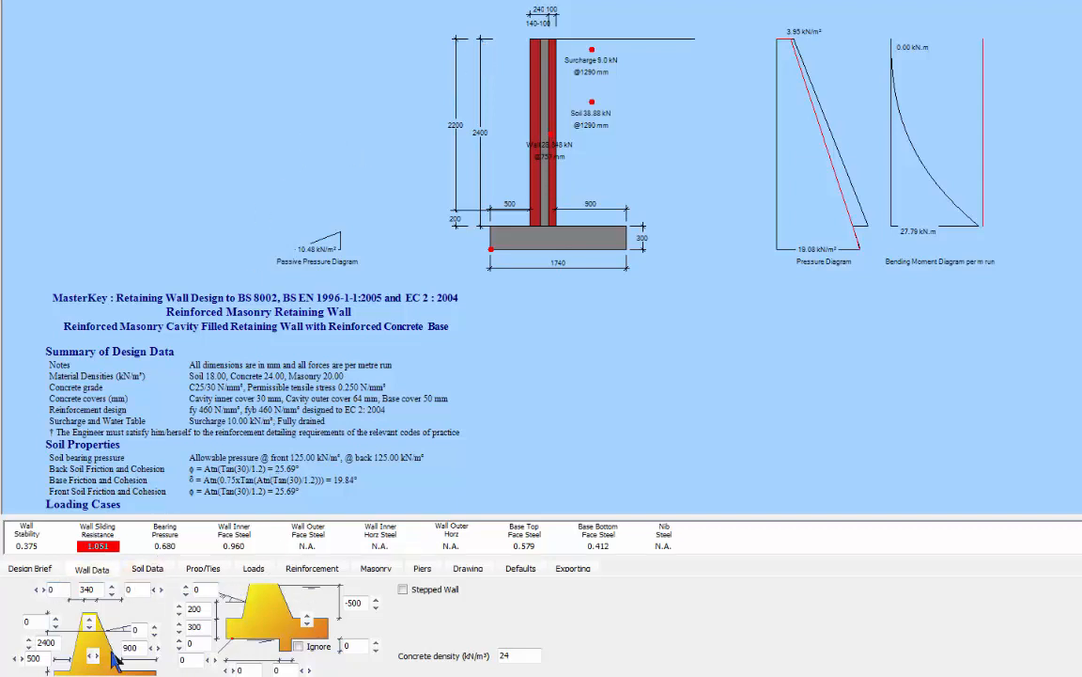
left_click(157, 648)
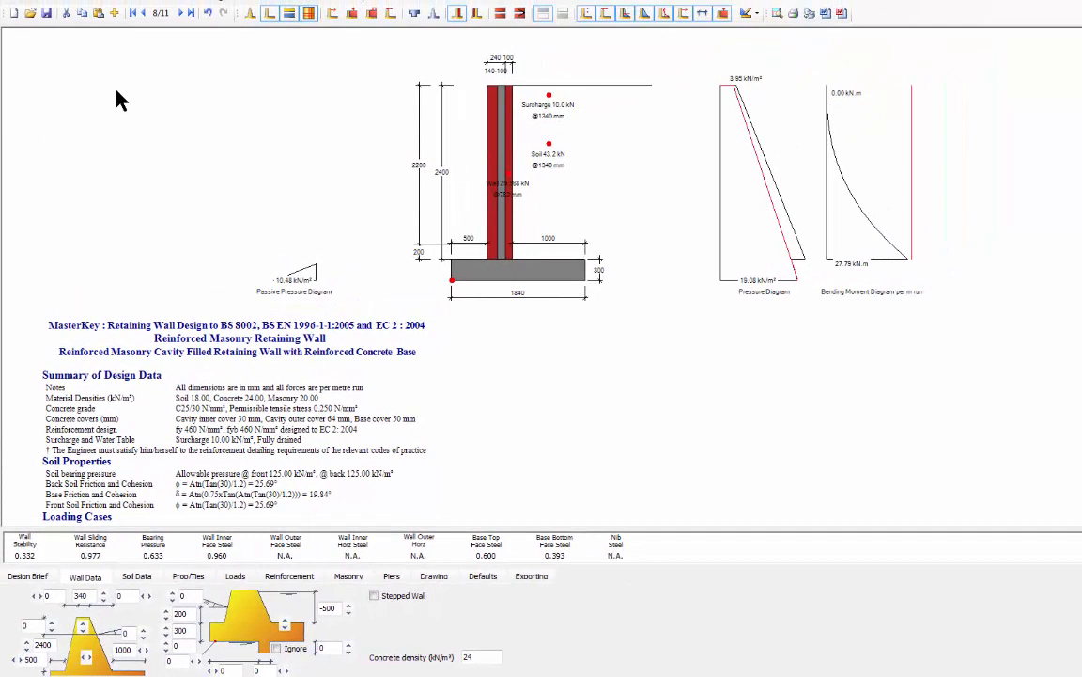
Go to the Gabion Retaining Wall brief and show its reinforcement settings
left_click(180, 15)
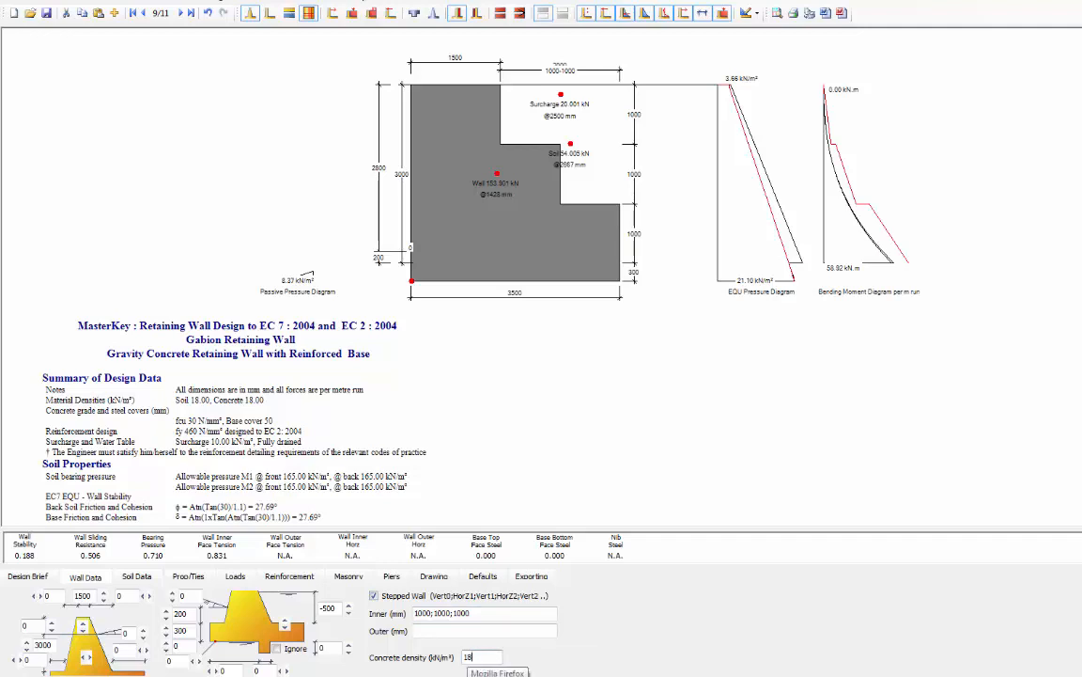
left_click(289, 576)
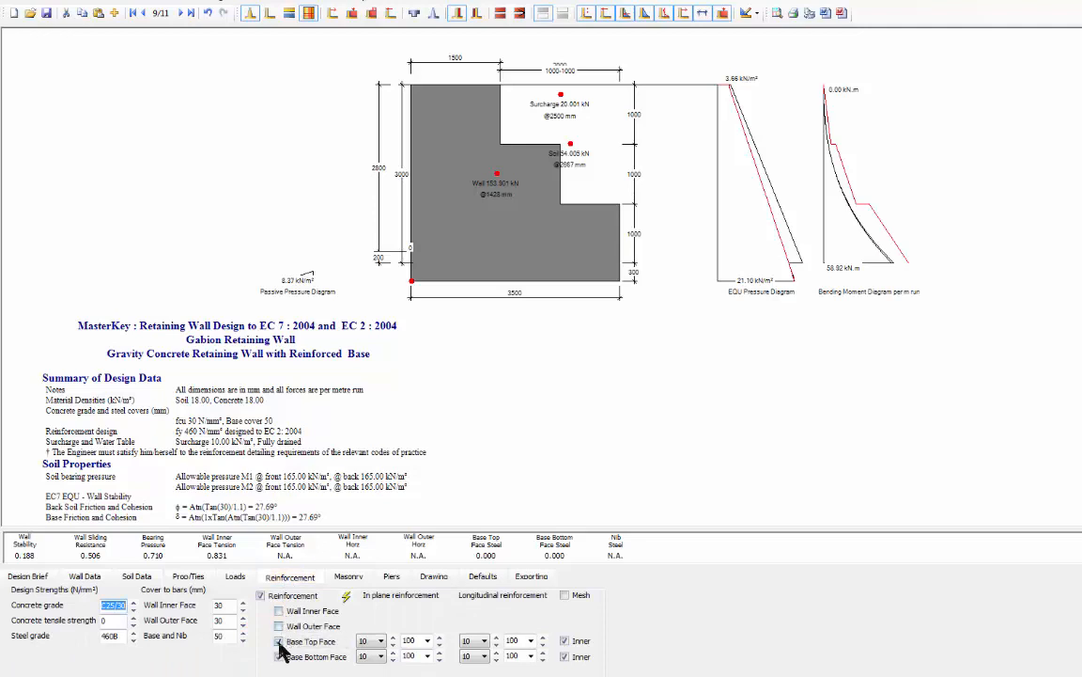
Switch the gabion wall's base top face reinforcement off and back on
left_click(279, 641)
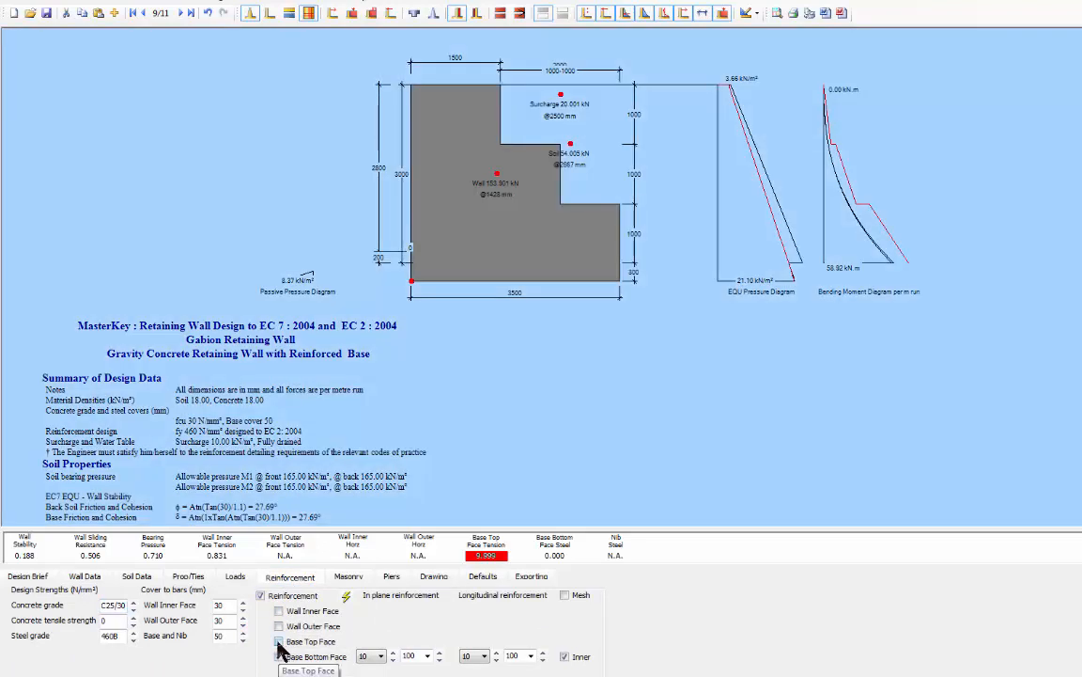
left_click(278, 641)
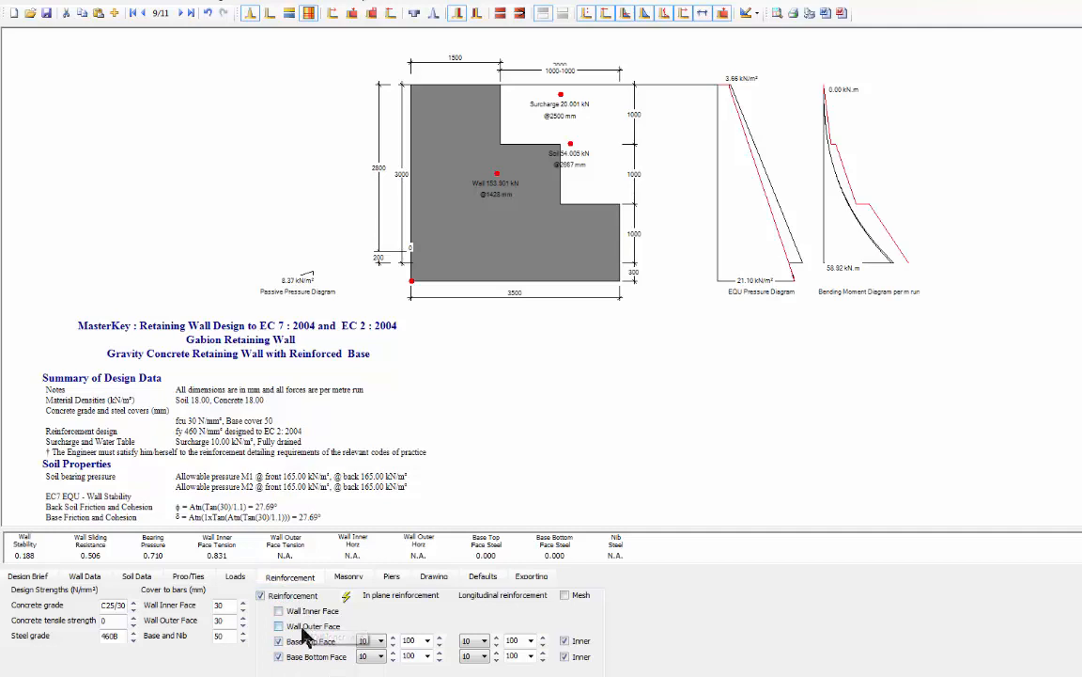
left_click(106, 620)
Go to the Point Loads & UDLS RC Retaining Wall brief and show its wall geometry data
mouse_move(201, 675)
left_click(182, 14)
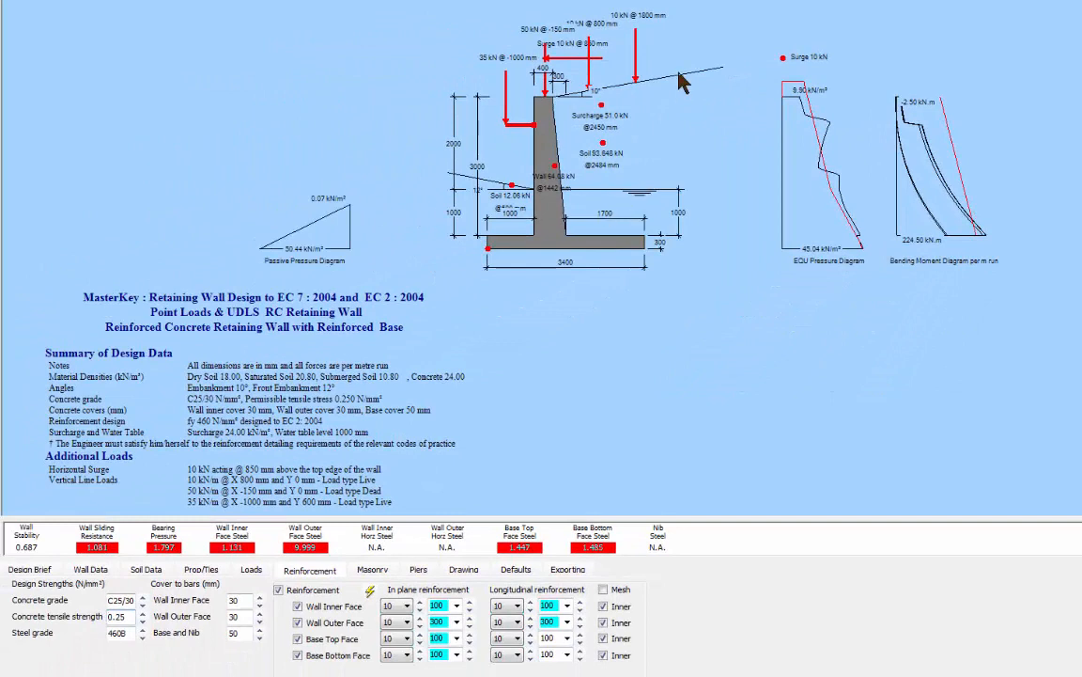
left_click(87, 572)
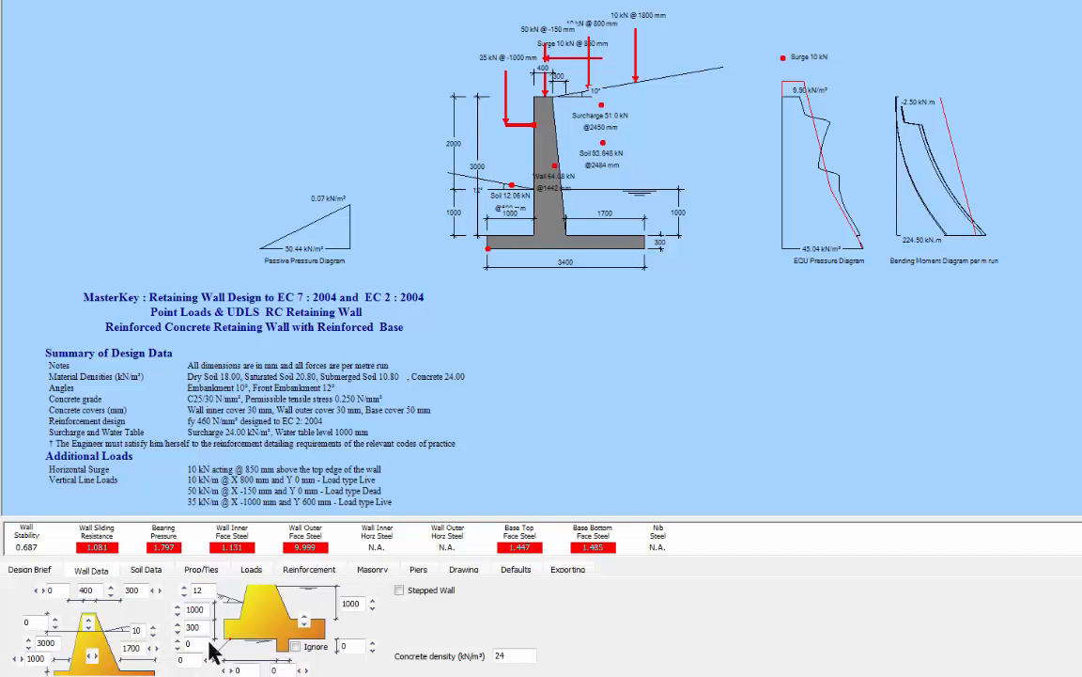
double_click(199, 590)
Lower the wall's water table level in 100 mm increments to 0 mm
left_click(371, 608)
left_click(371, 609)
left_click(371, 609)
left_click(372, 609)
left_click(371, 609)
left_click(371, 609)
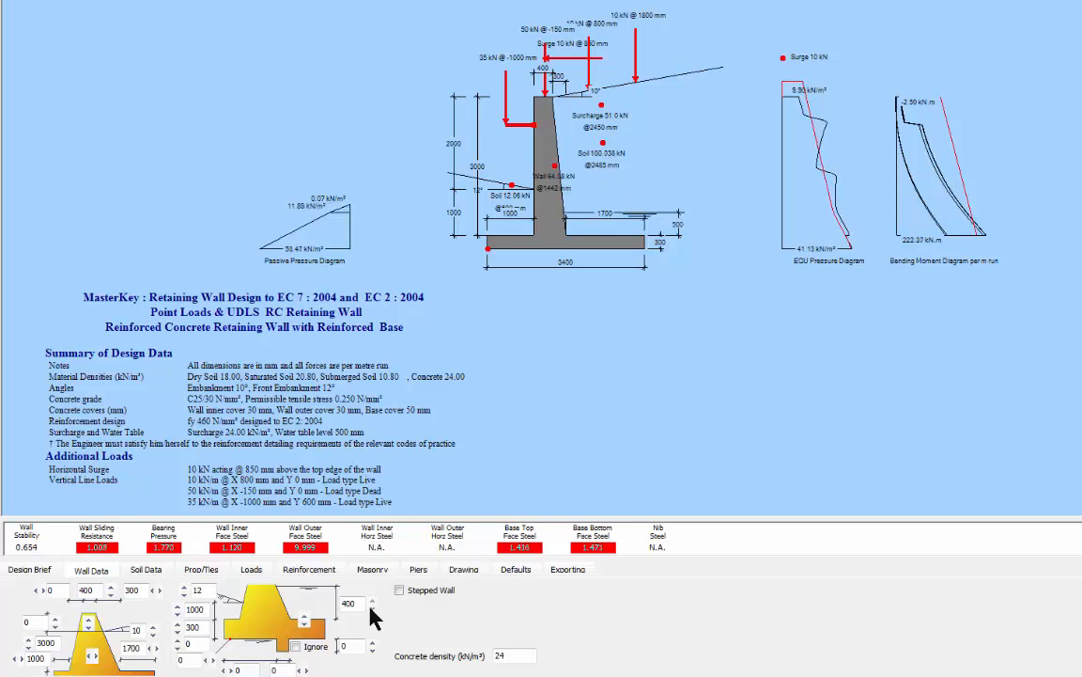
left_click(371, 609)
left_click(371, 609)
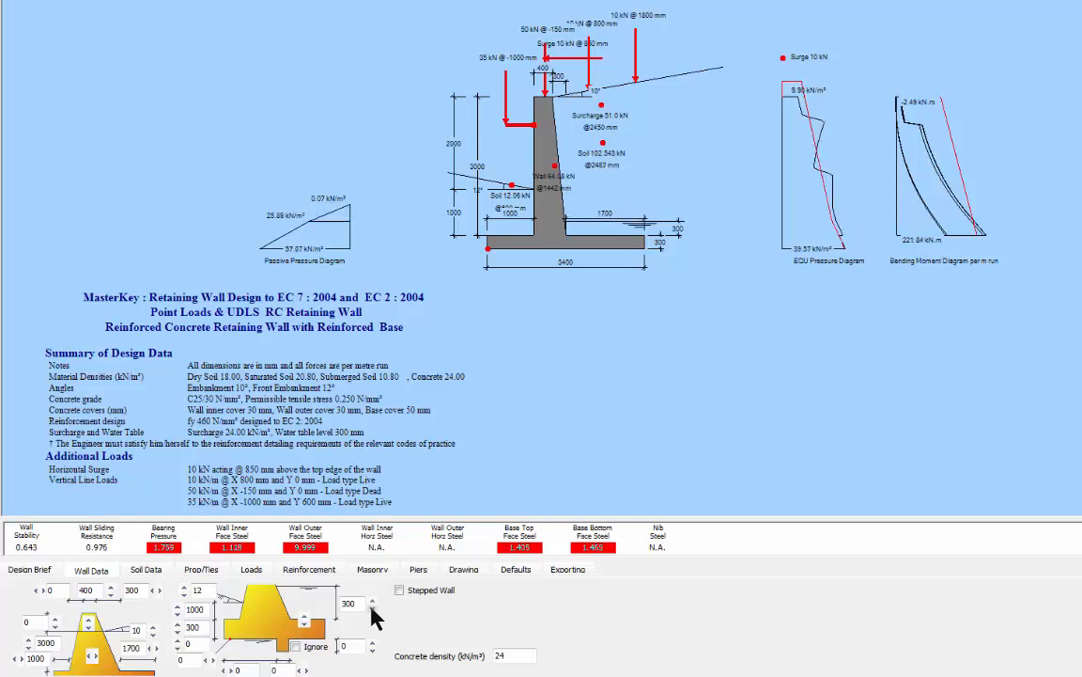
left_click(372, 609)
left_click(372, 609)
left_click(372, 609)
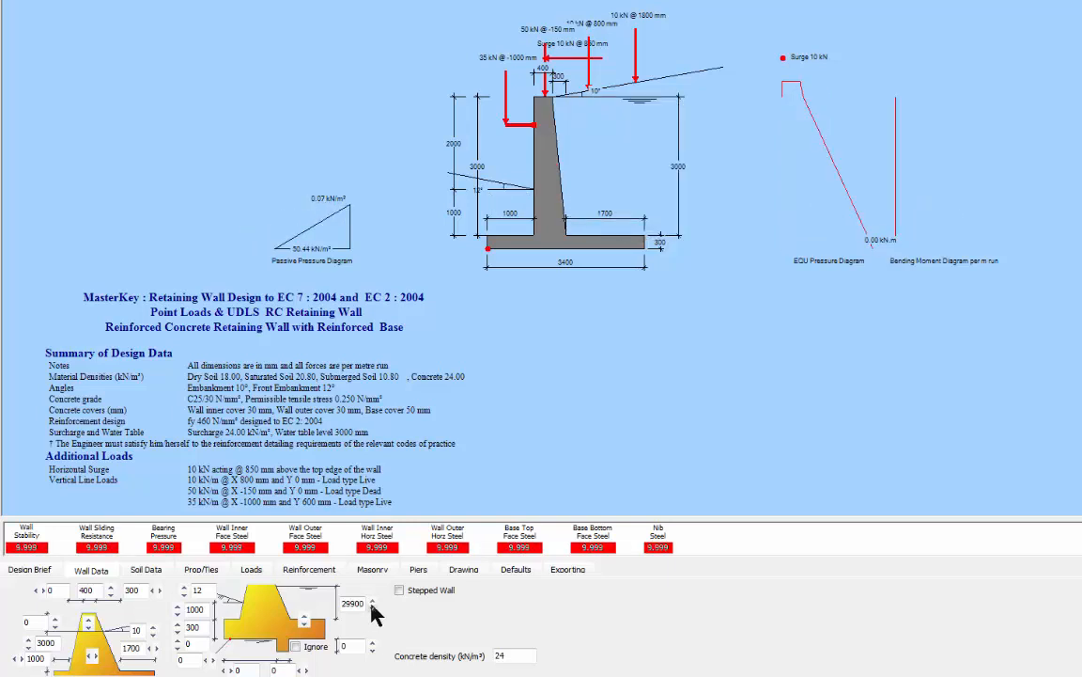
left_click(372, 599)
left_click(372, 599)
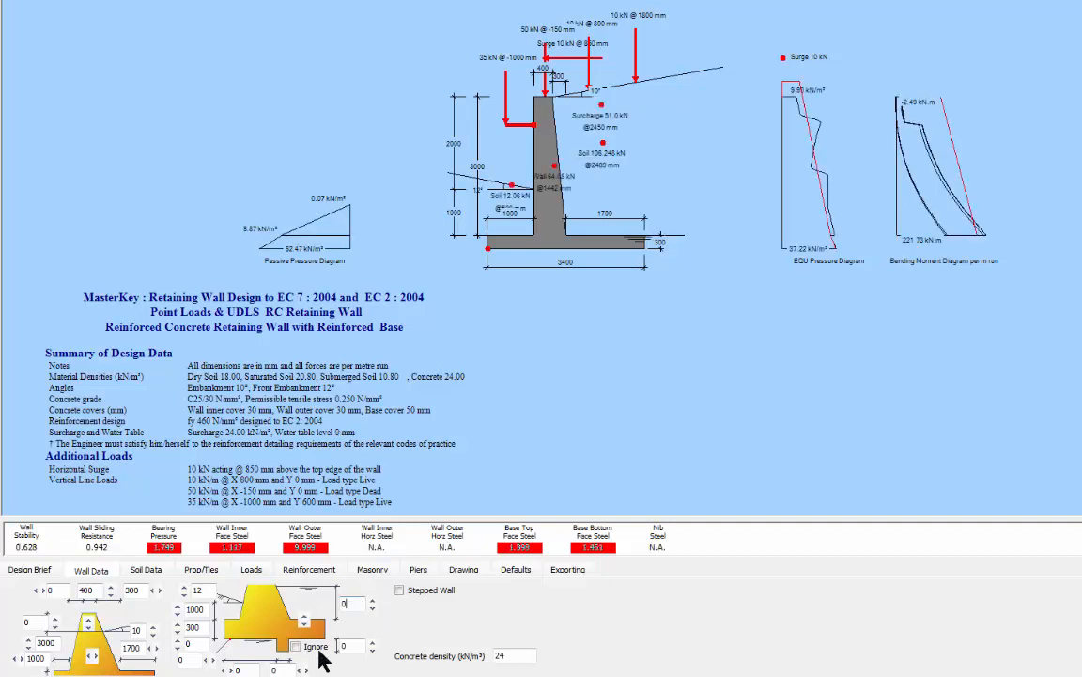
Try a water table level of -500 mm and restore it to 1000 mm
key("BackSpace")
type("-500")
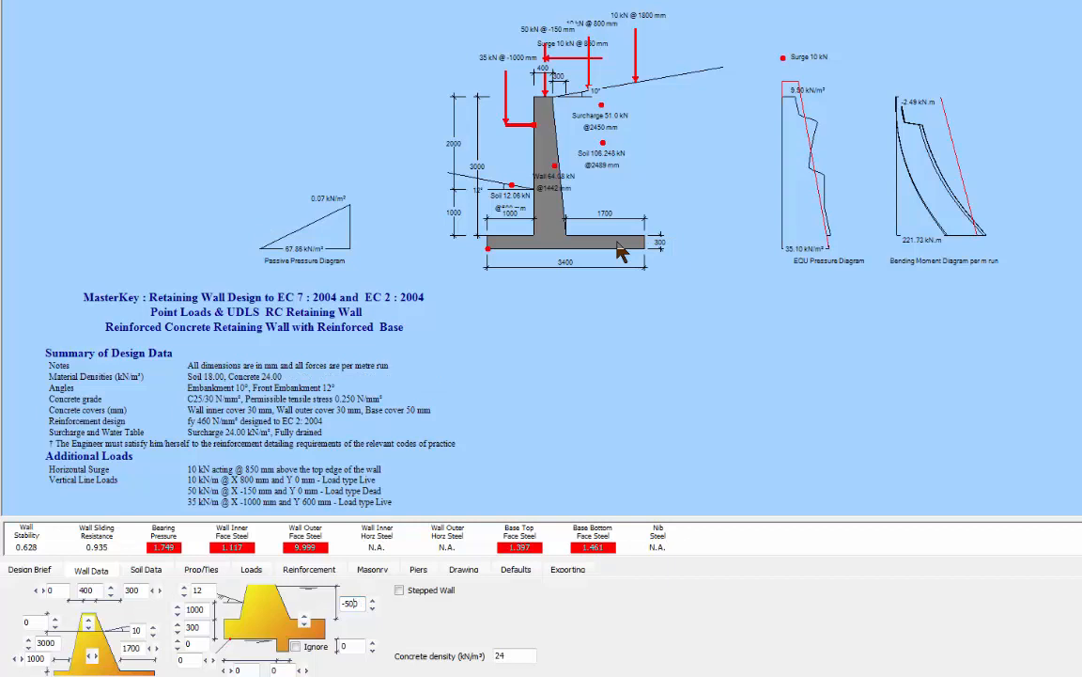
key("Delete")
key("Delete")
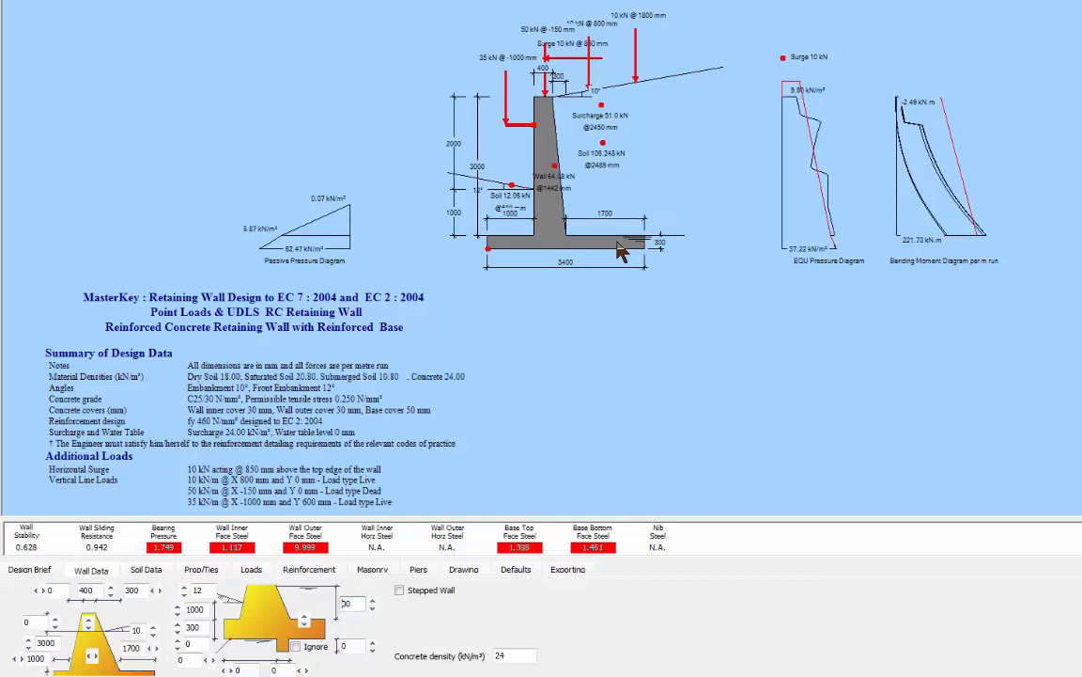
type("1000")
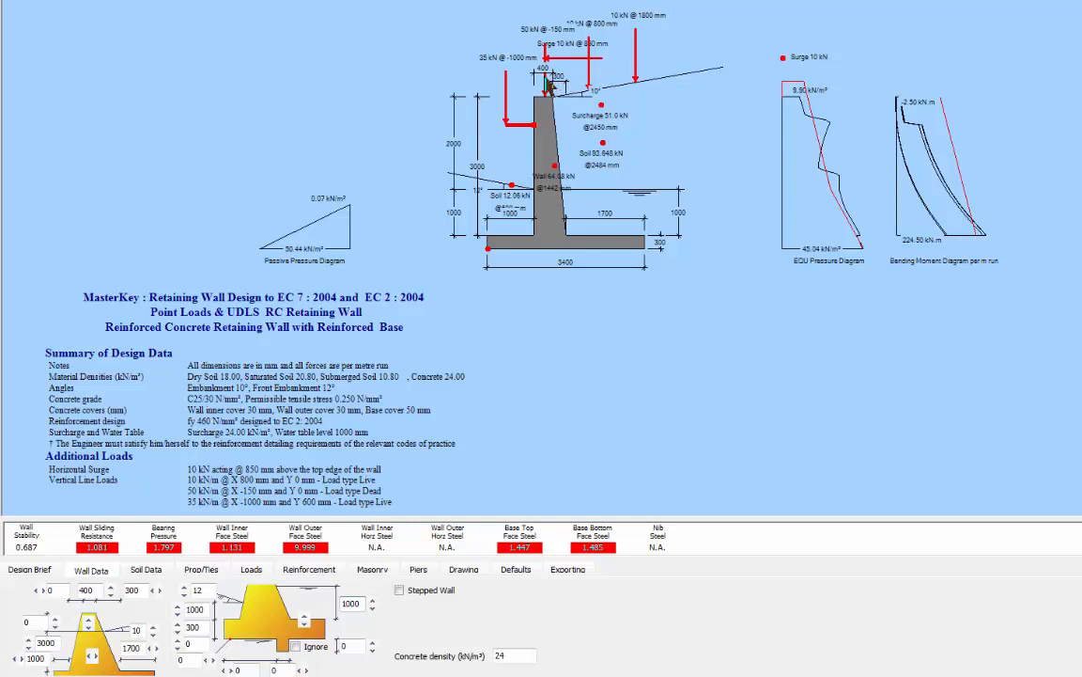
Examine the wall's line loads, including the position and type of Load 2 and the magnitudes of Loads 1 and 4
left_click(250, 570)
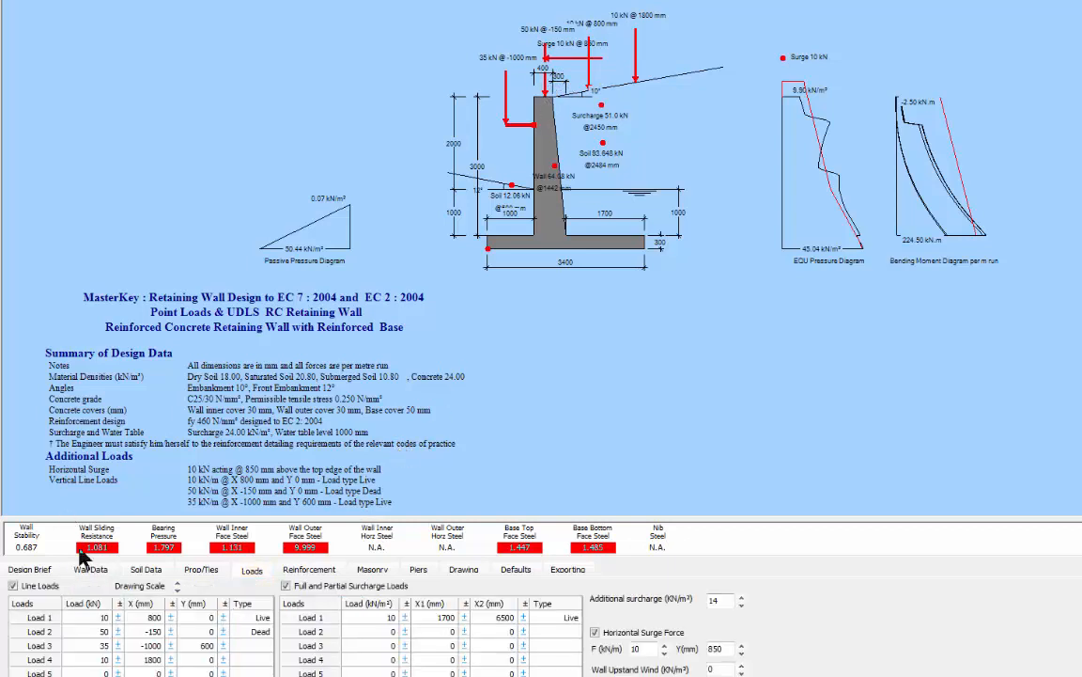
left_click(137, 631)
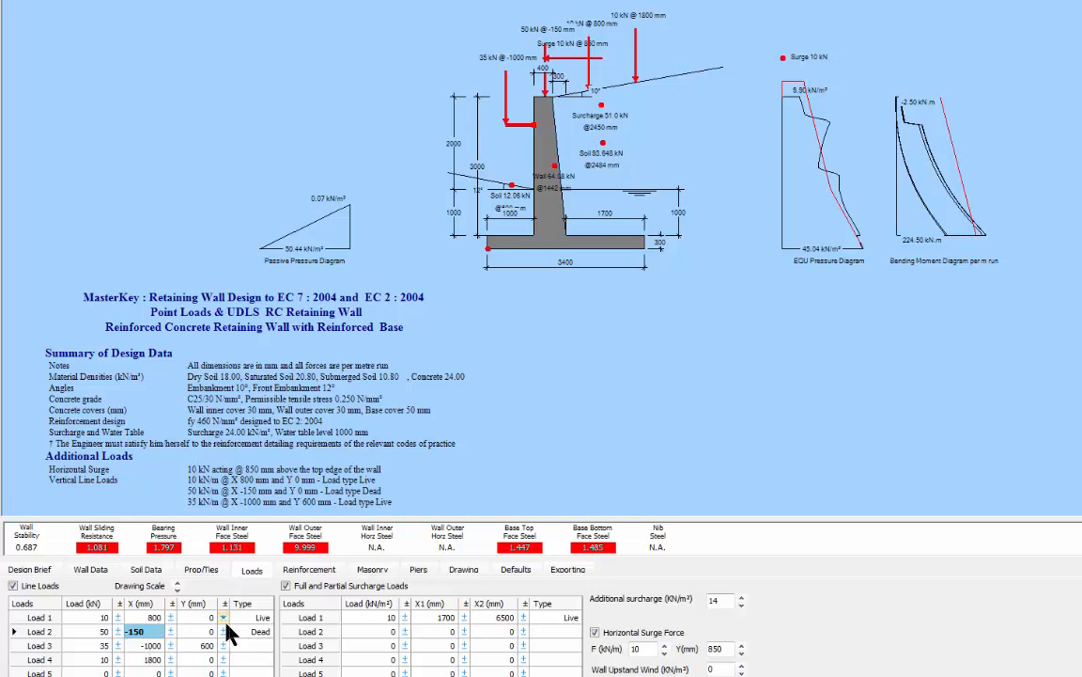
left_click(254, 635)
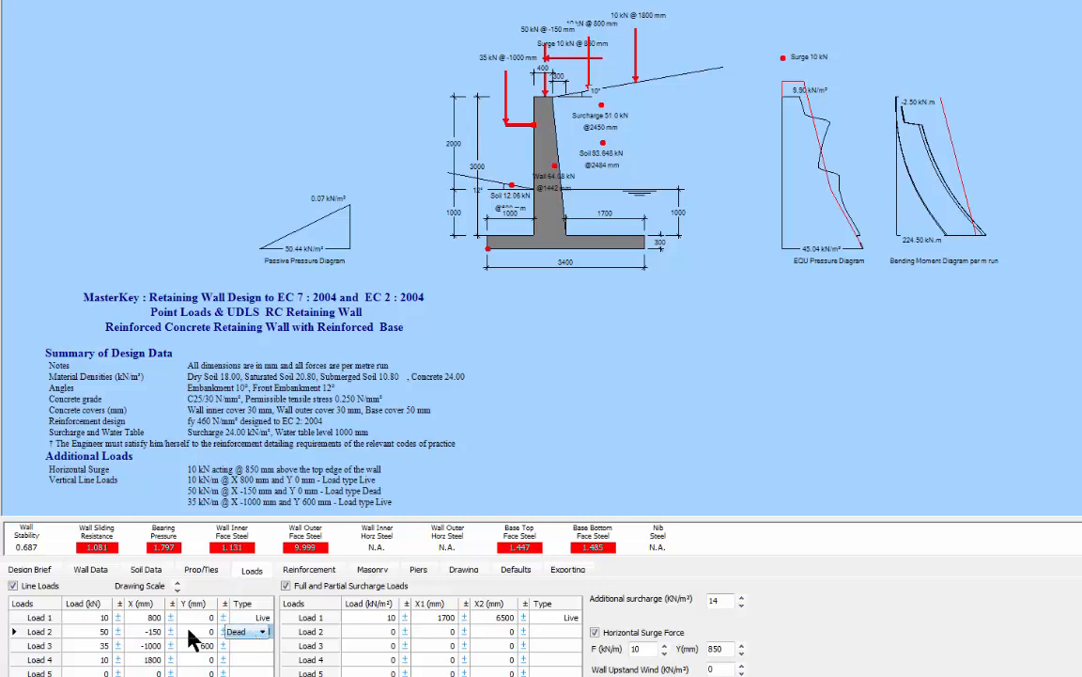
left_click(94, 618)
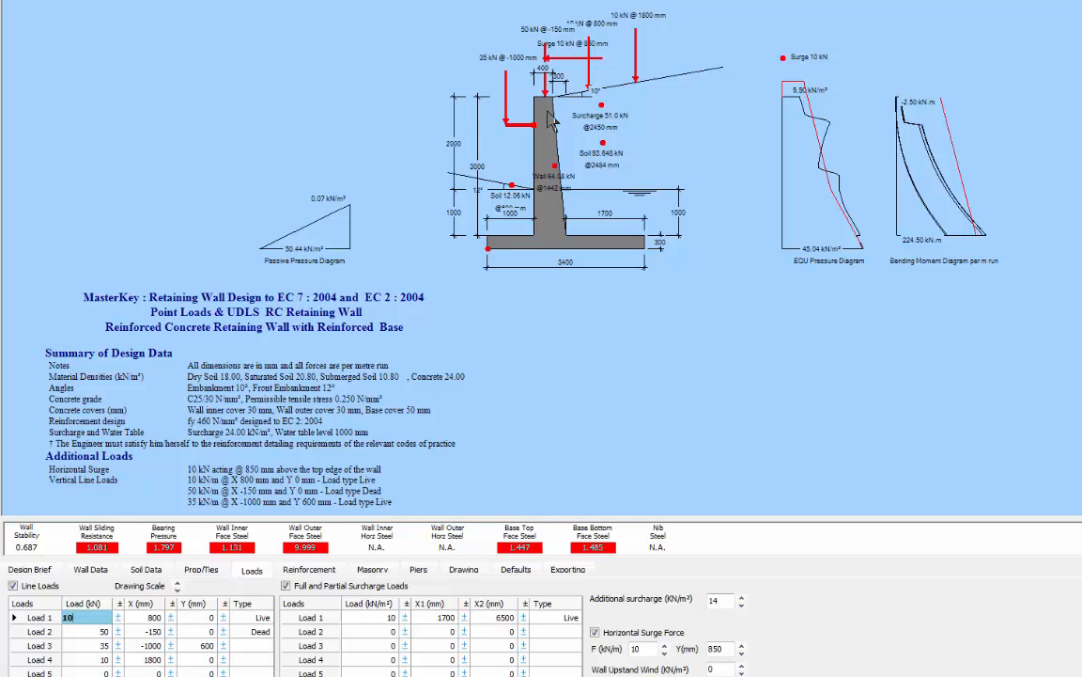
double_click(136, 659)
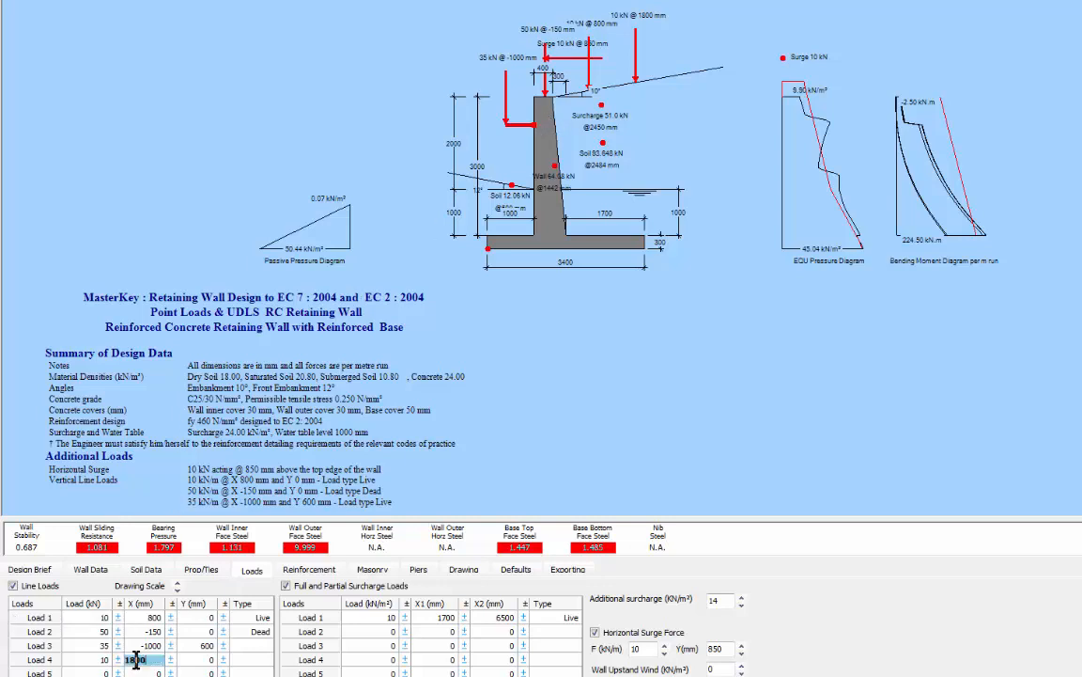
double_click(92, 660)
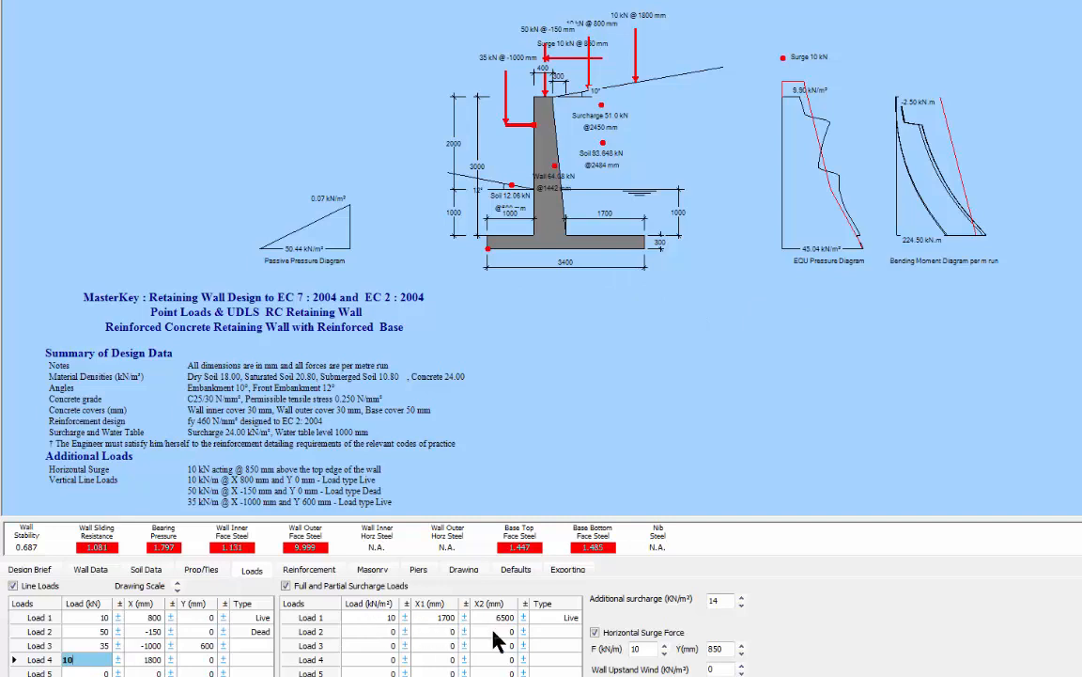
Remove the line loads, the full and partial surcharge loads and the additional surcharge from the wall
left_click(13, 587)
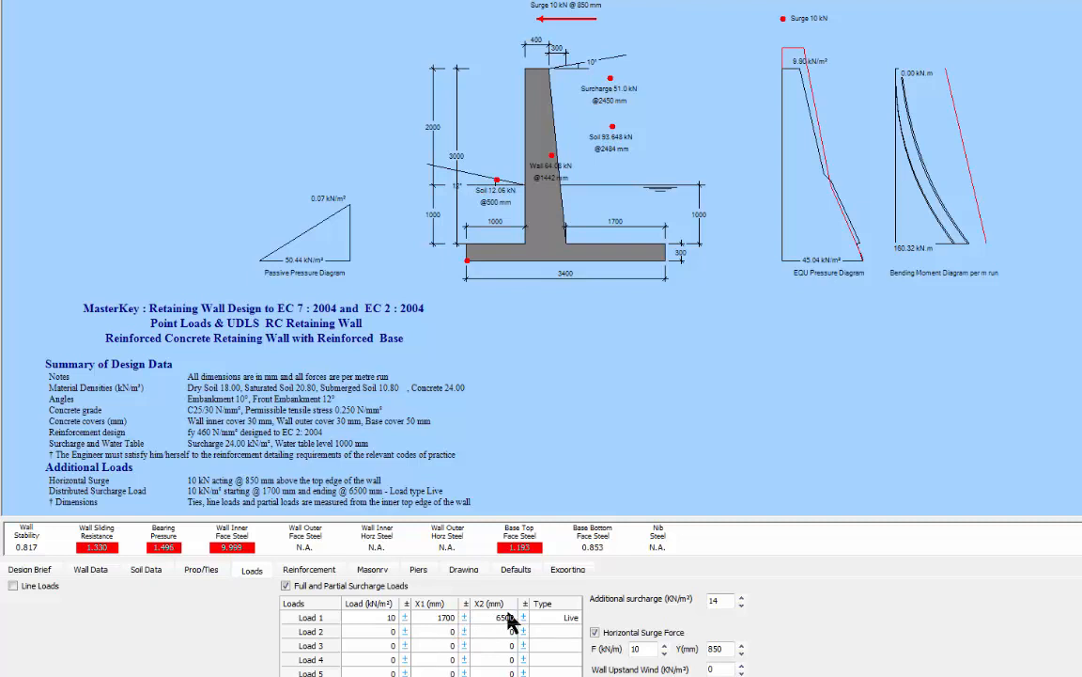
left_click(560, 618)
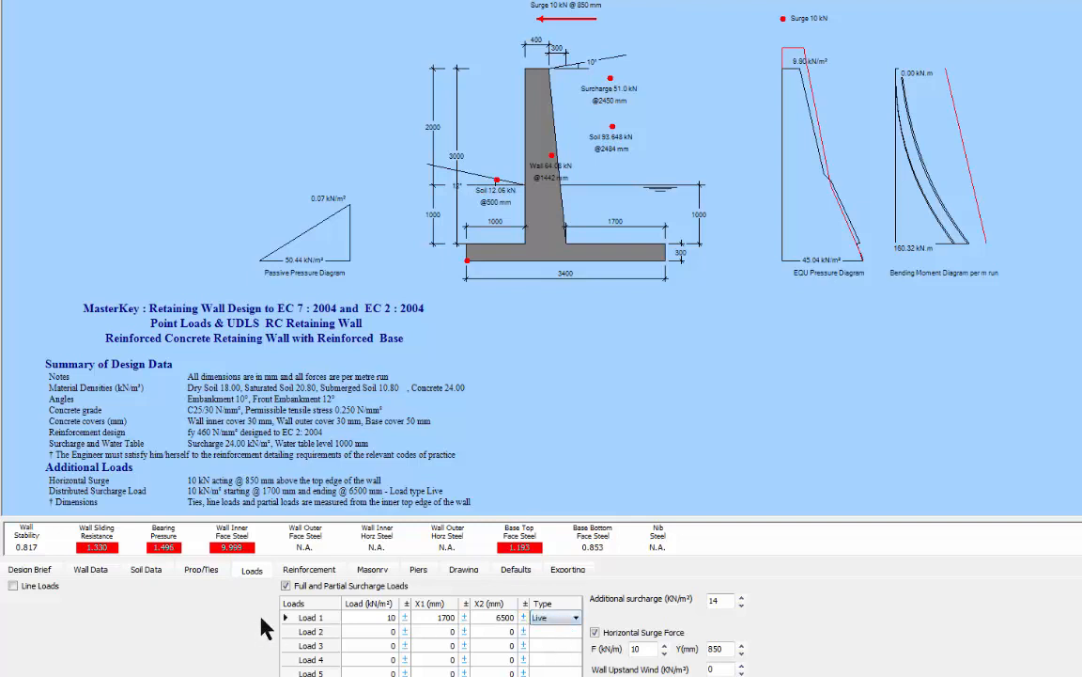
left_click(287, 586)
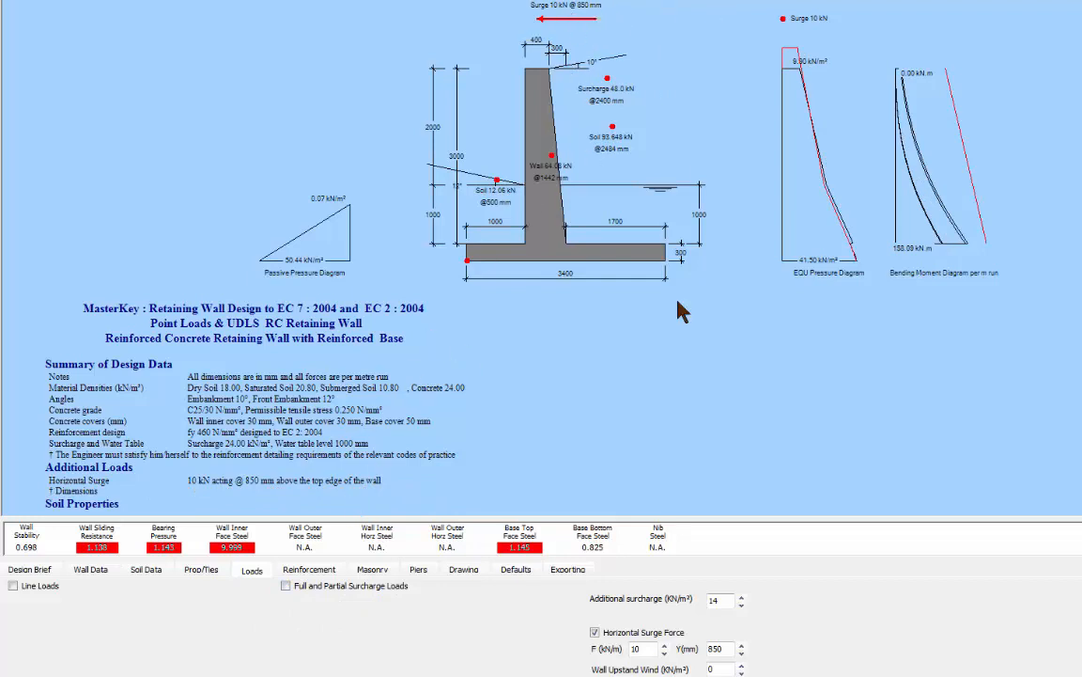
double_click(720, 598)
key("BackSpace")
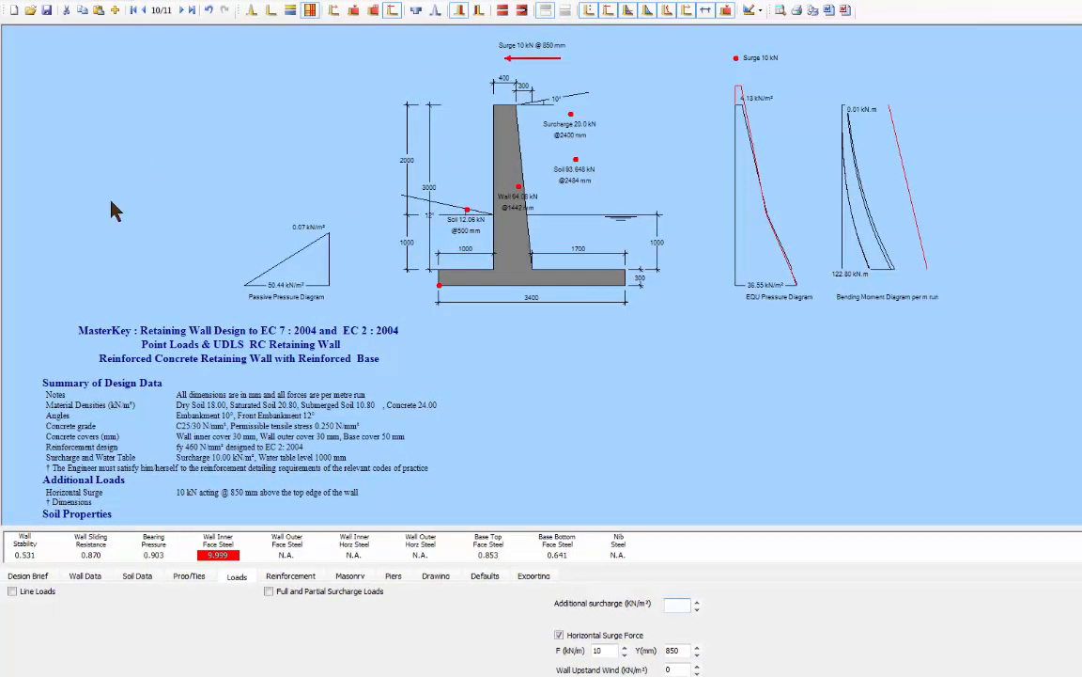
Go to the Layered Soil RC Retaining Wall brief and switch its base propping off and back on
left_click(183, 14)
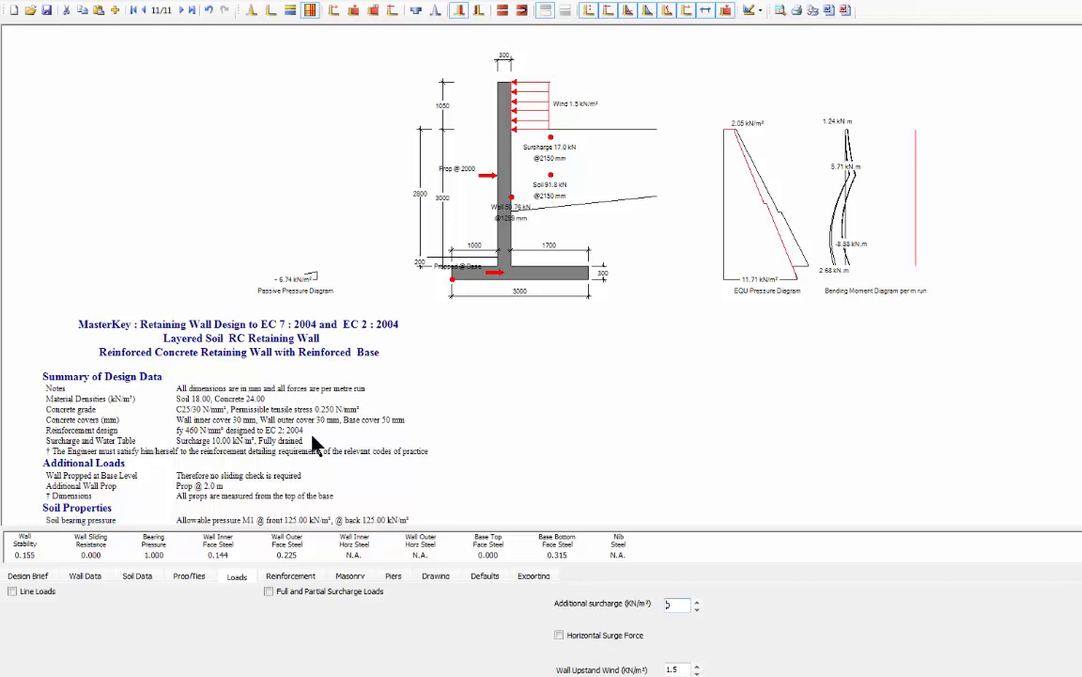
left_click(188, 577)
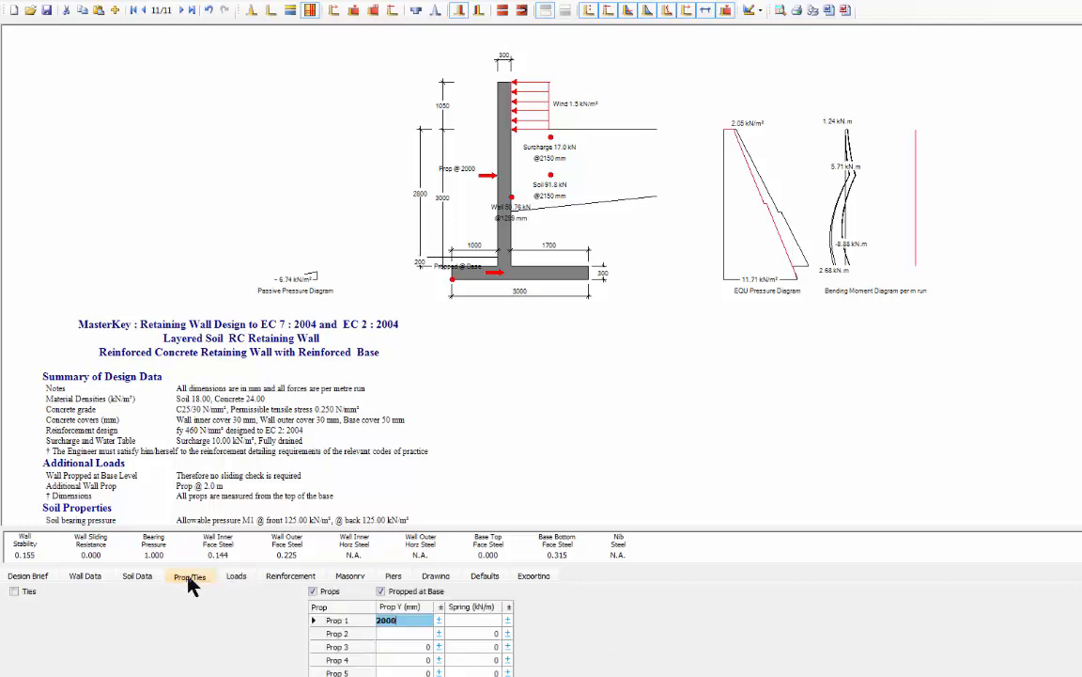
left_click(380, 593)
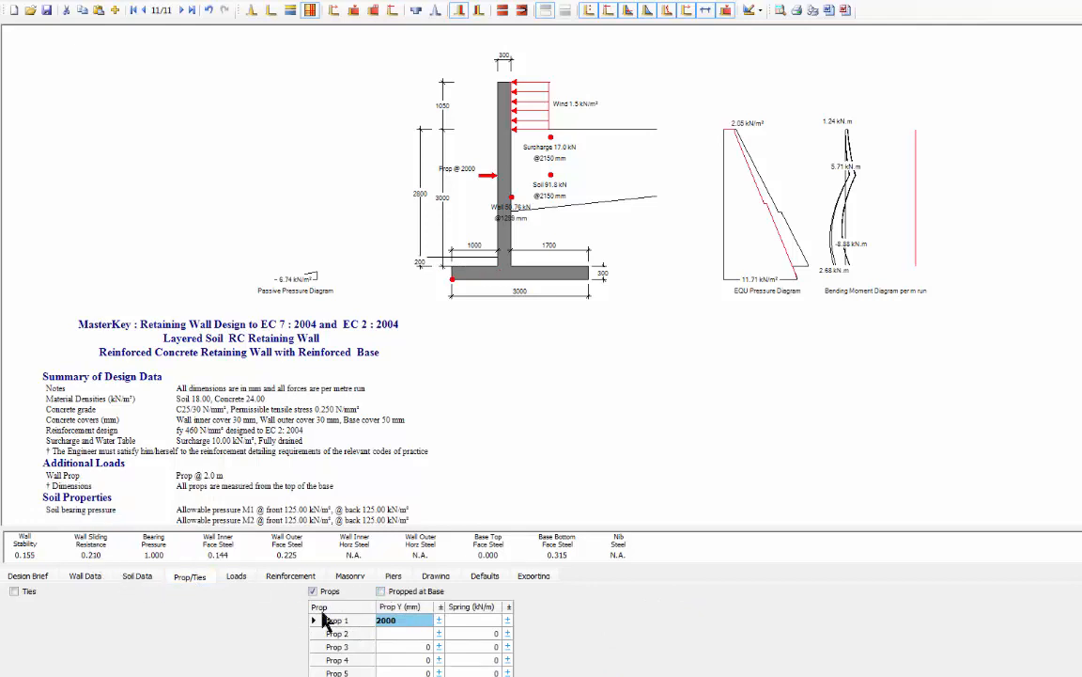
left_click(380, 592)
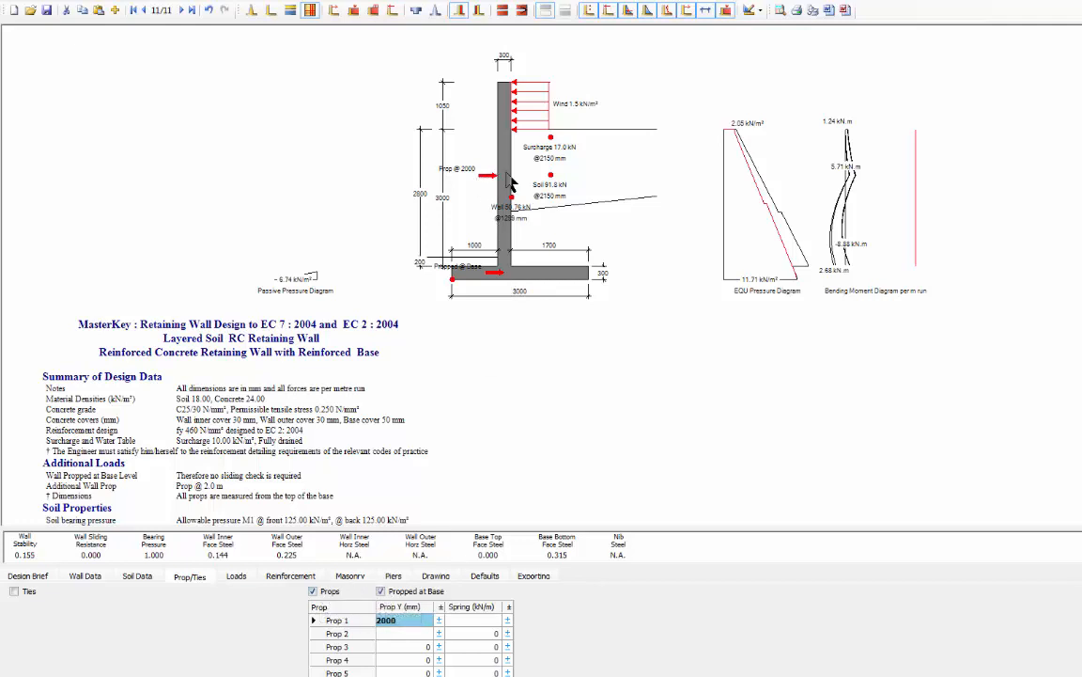
left_click(485, 618)
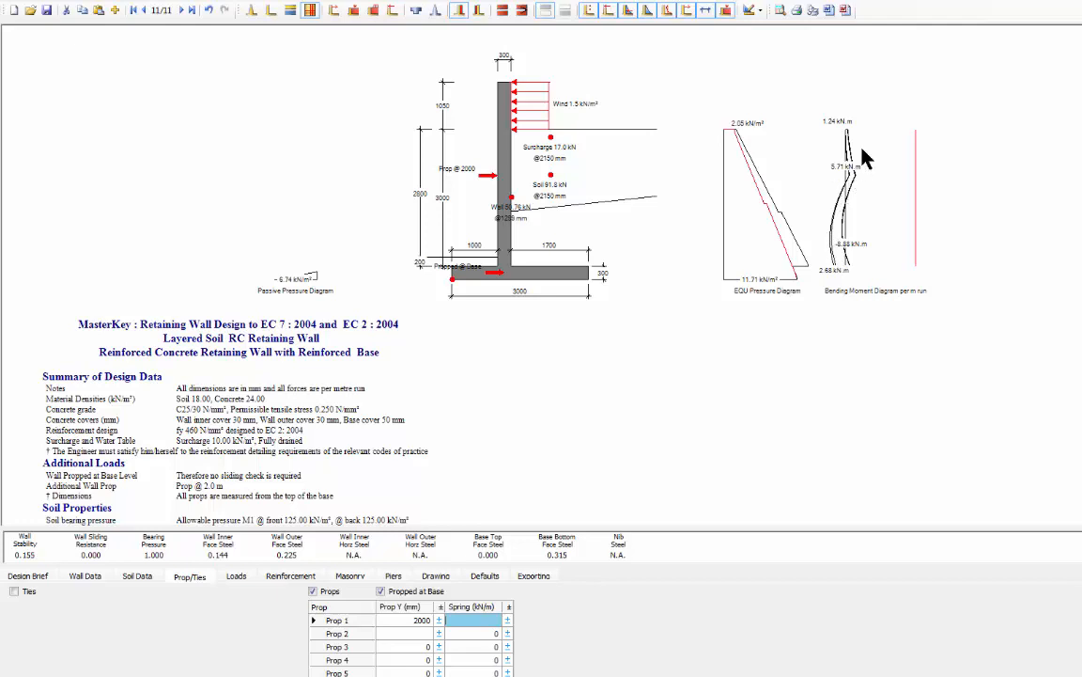
Turn off the positive moment capacity line in the bending moment diagram
left_click(436, 576)
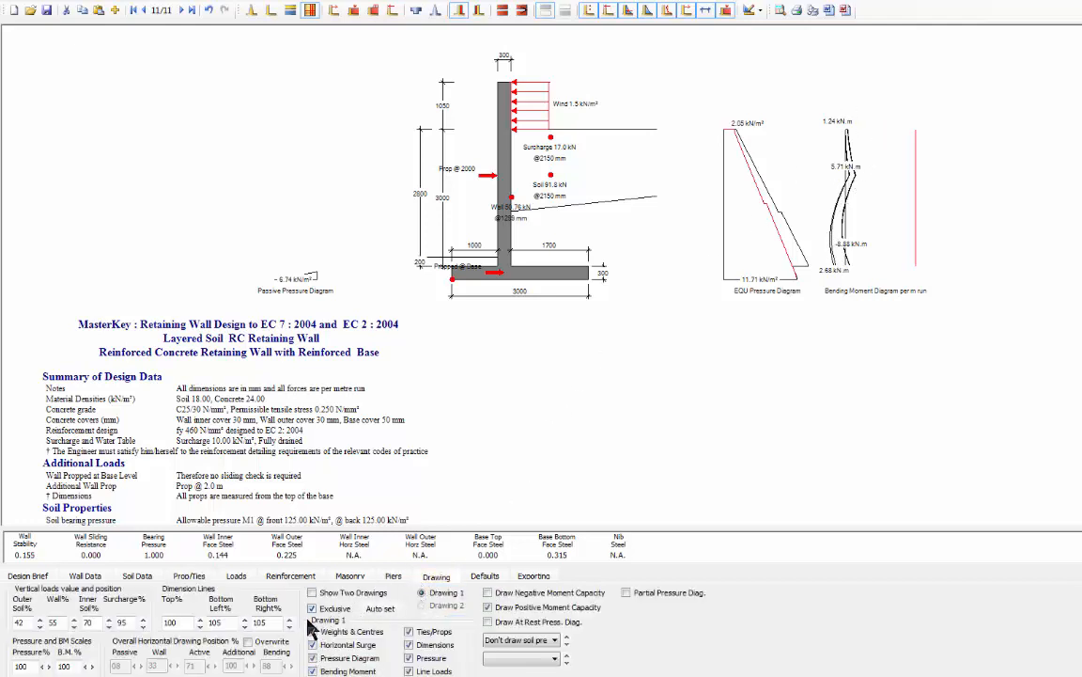
left_click(487, 608)
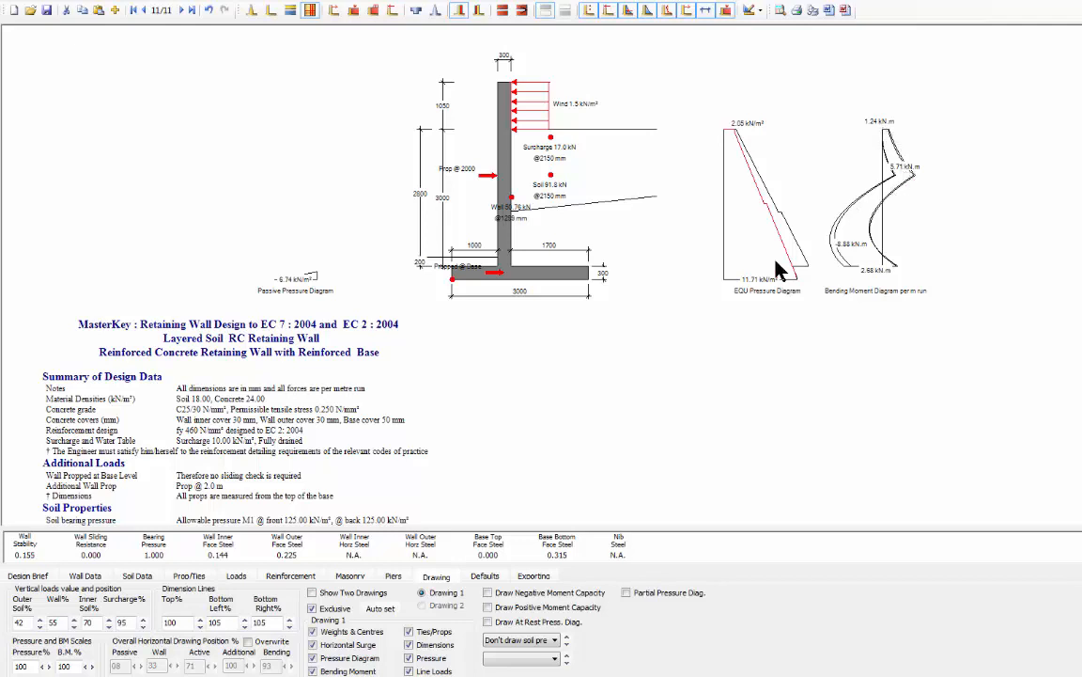
Give Prop 1 a spring stiffness, increasing it through 5, 500 and 5000 to 50000 kN/m
left_click(200, 579)
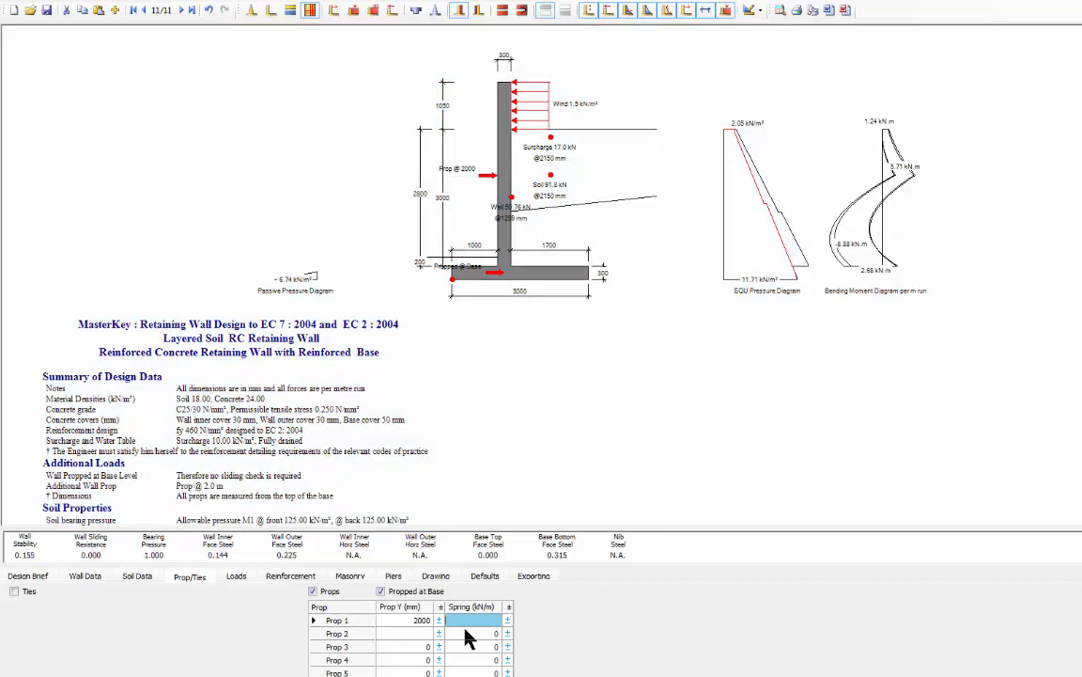
type("5")
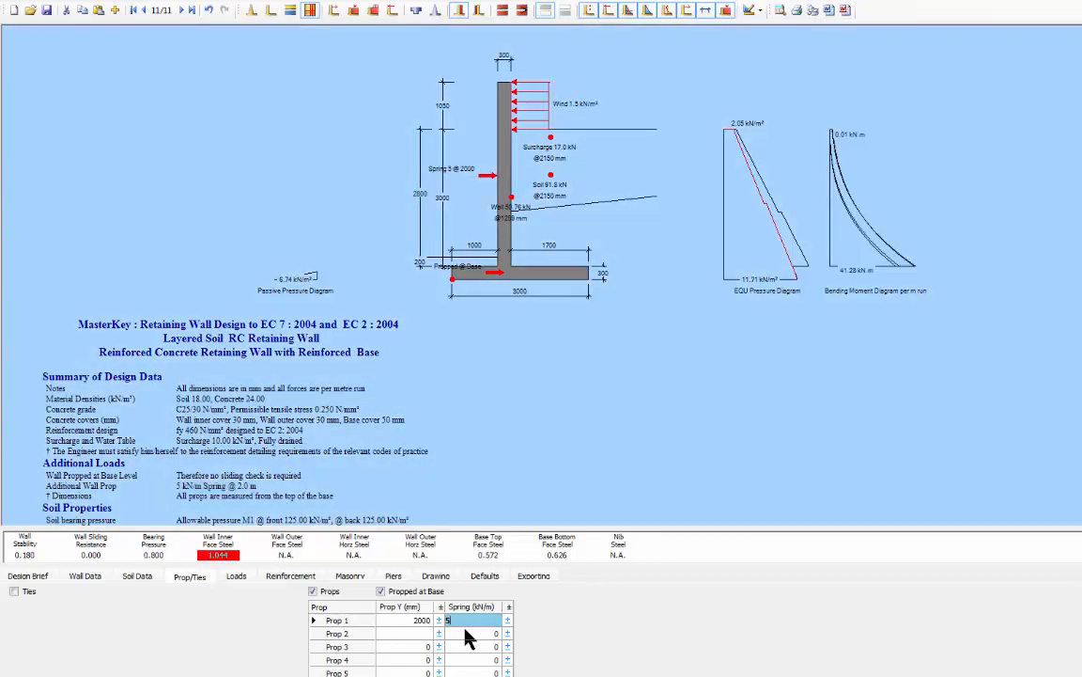
type("00")
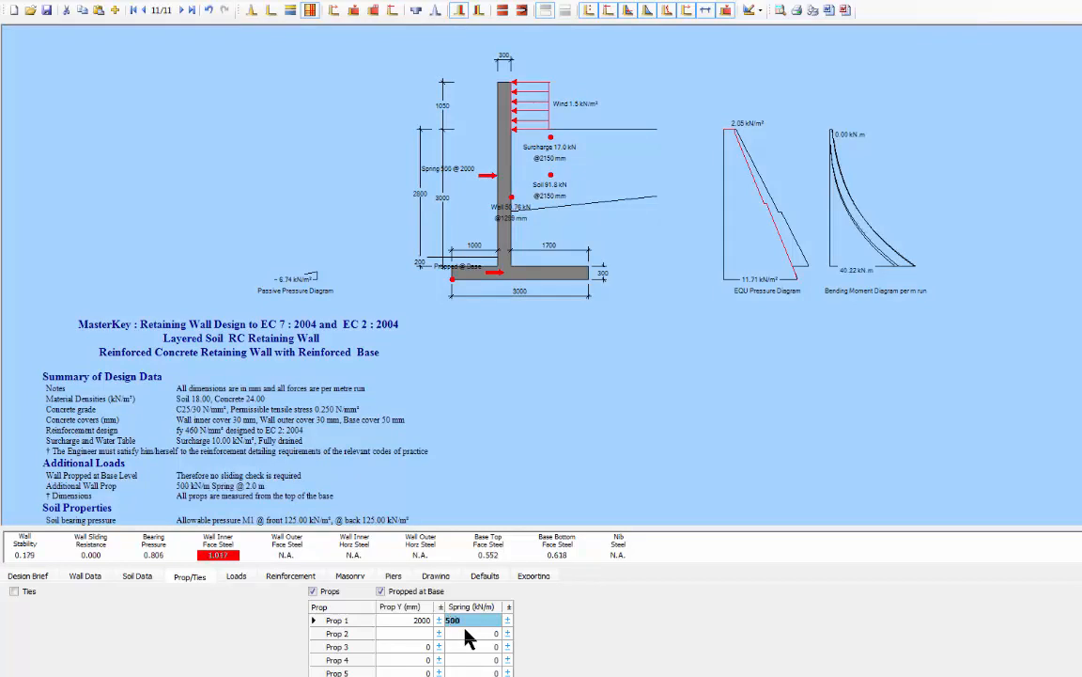
type("0")
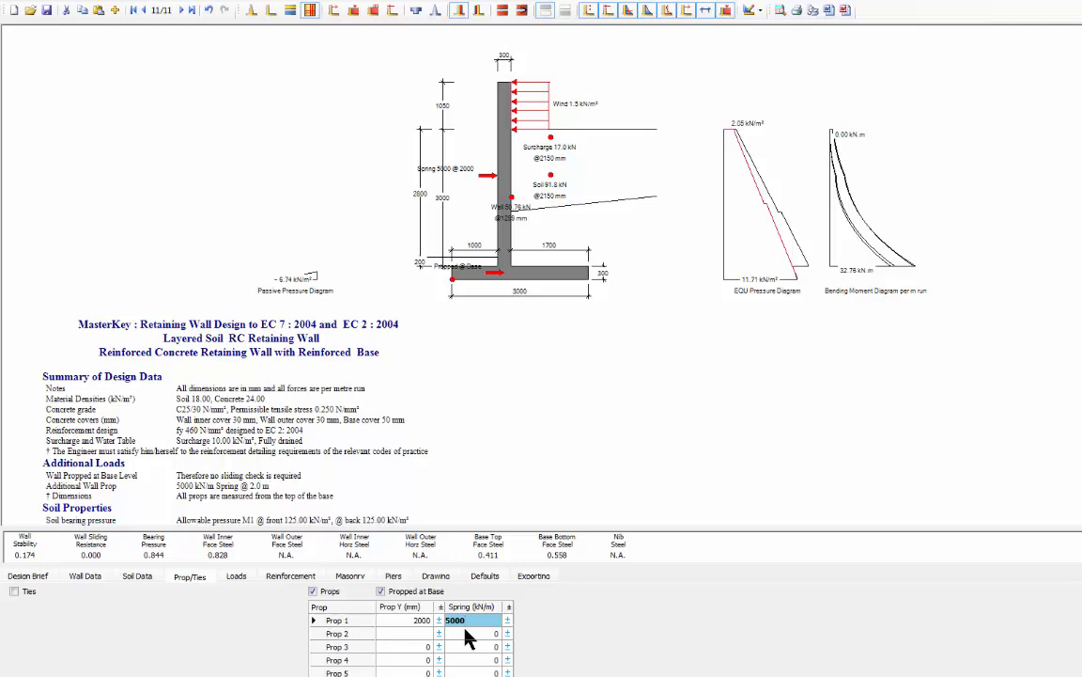
type("0")
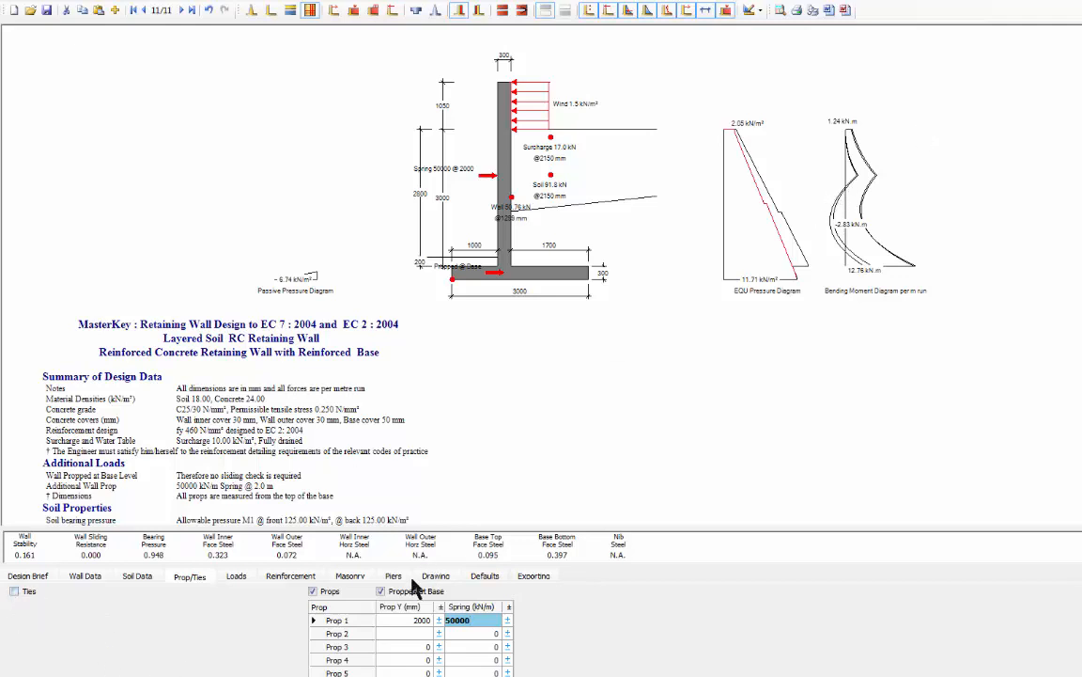
Switch off the wall props and enable the wall ties, leaving the wall propped at its base
left_click(382, 591)
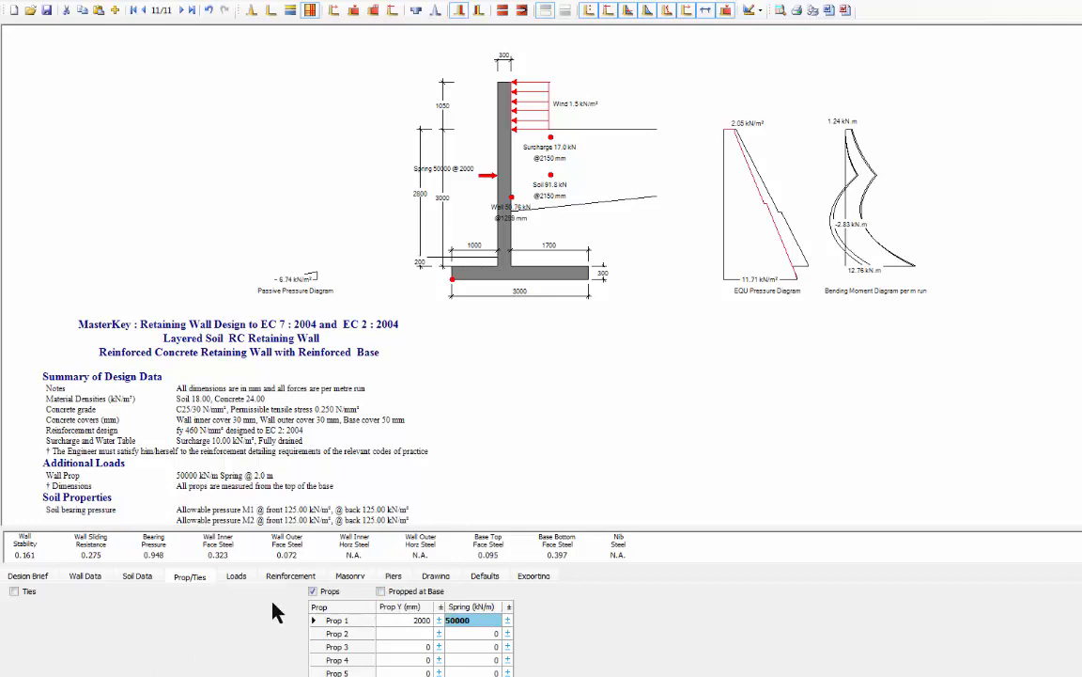
left_click(329, 592)
left_click(14, 591)
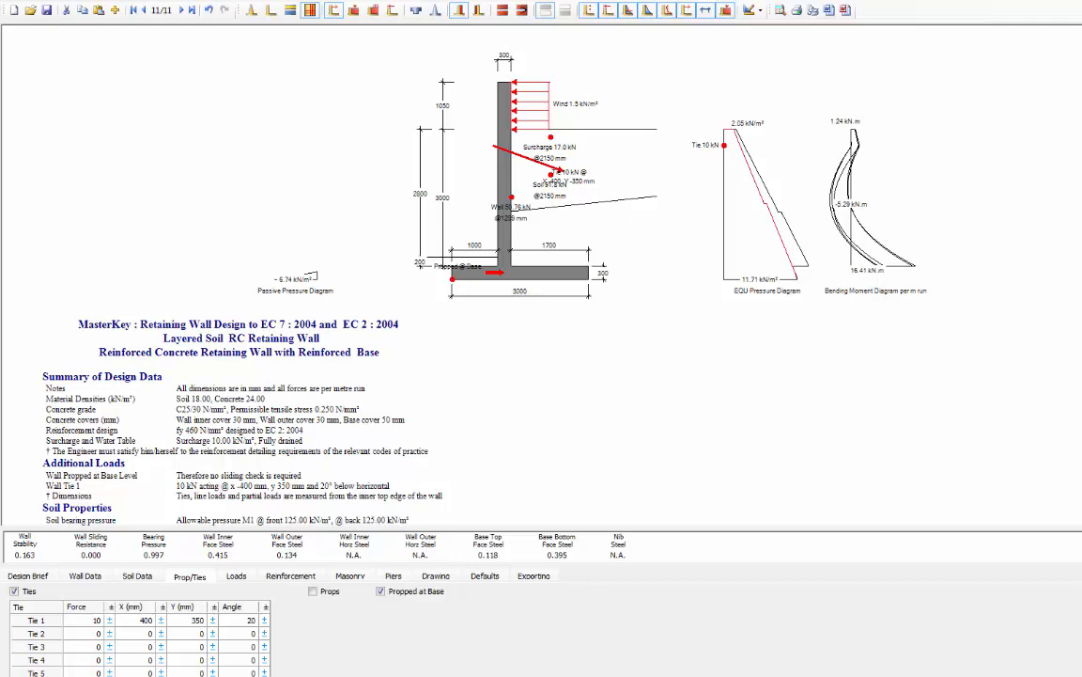
Switch off the wall ties and enable the wall props again
left_click(15, 592)
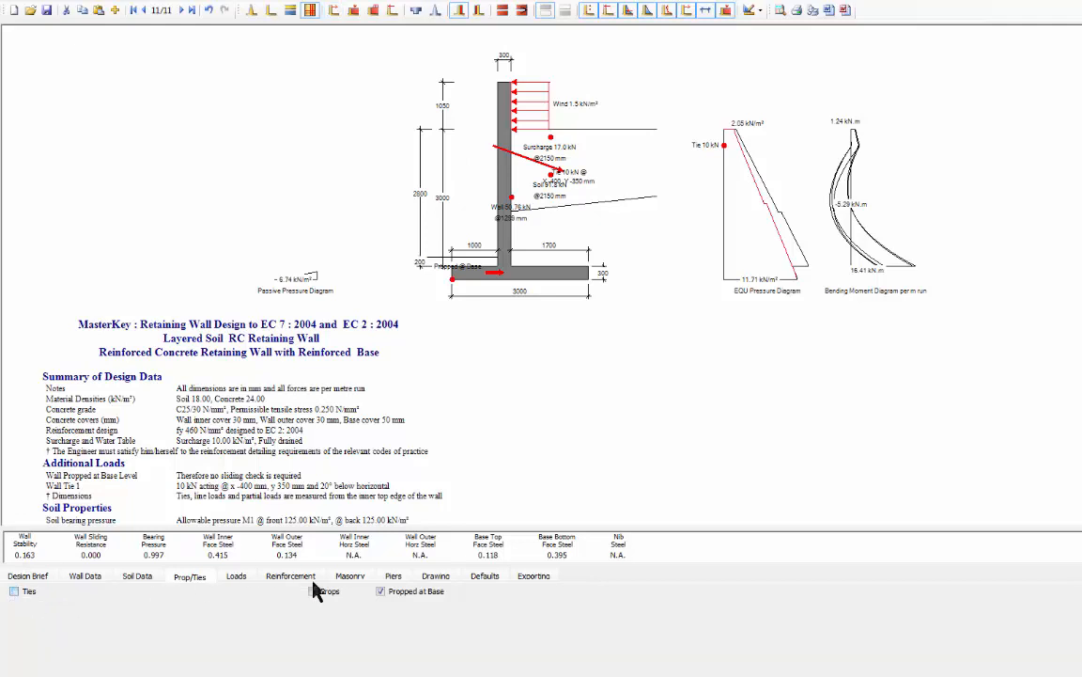
left_click(313, 592)
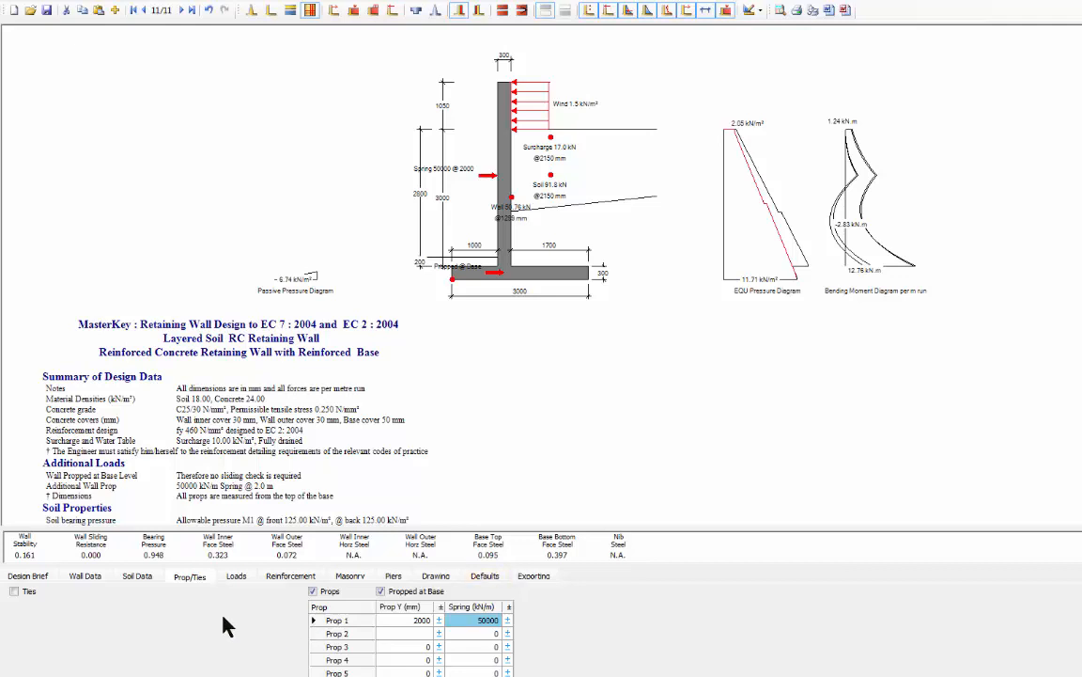
Examine the soil data for the upper and lower layers of the back soil and for the front soil
left_click(138, 576)
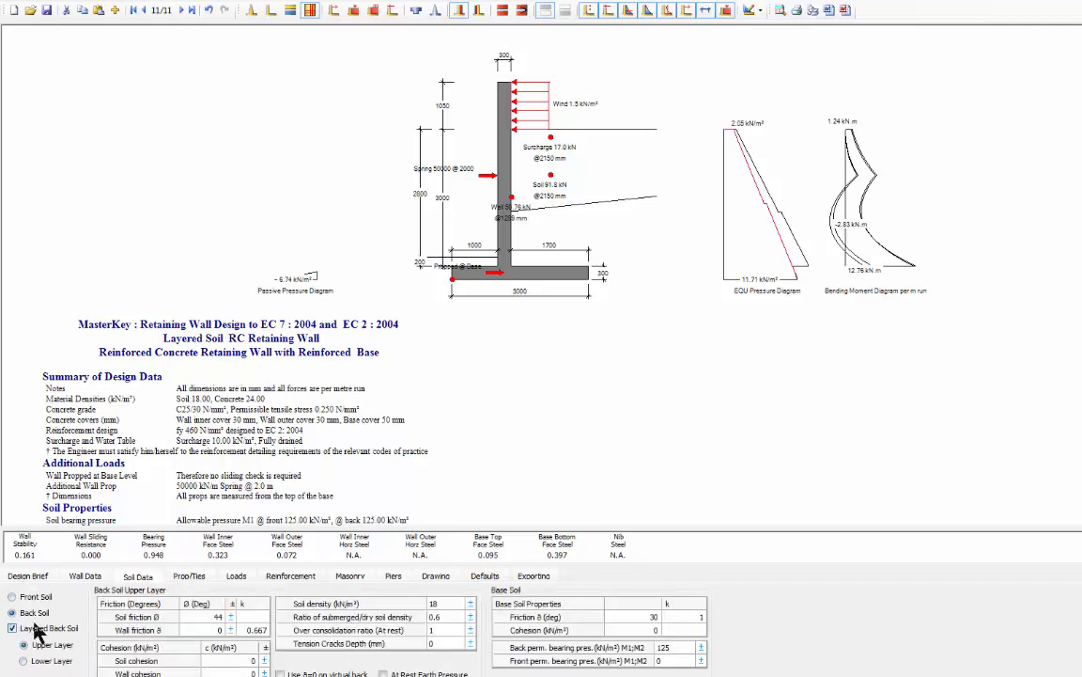
left_click(40, 659)
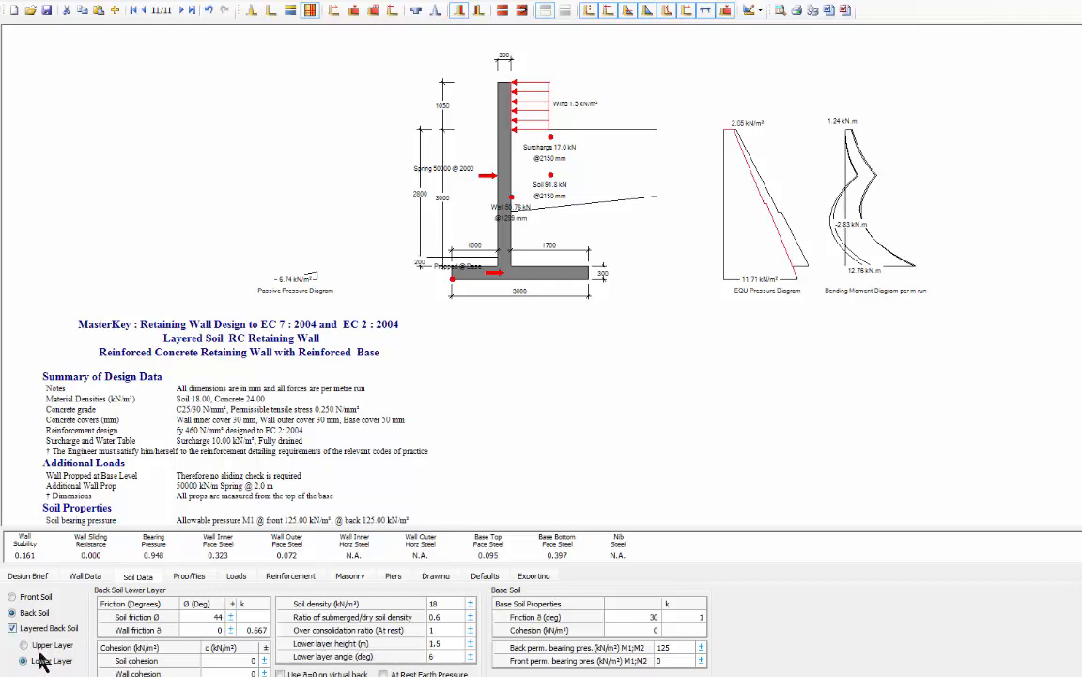
left_click(39, 646)
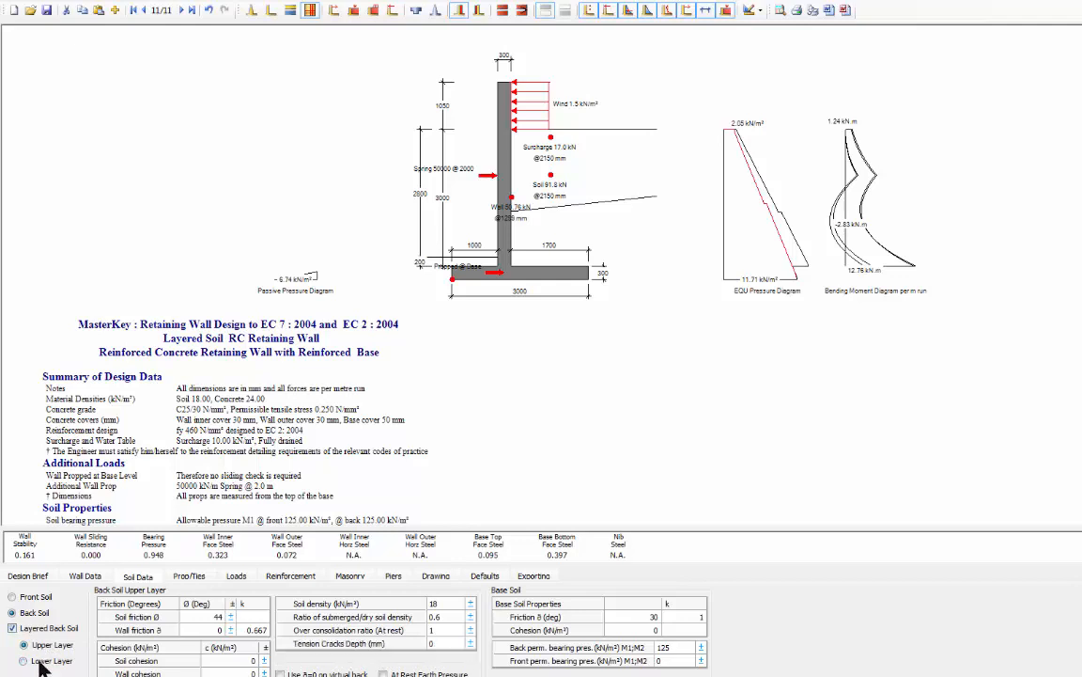
left_click(40, 660)
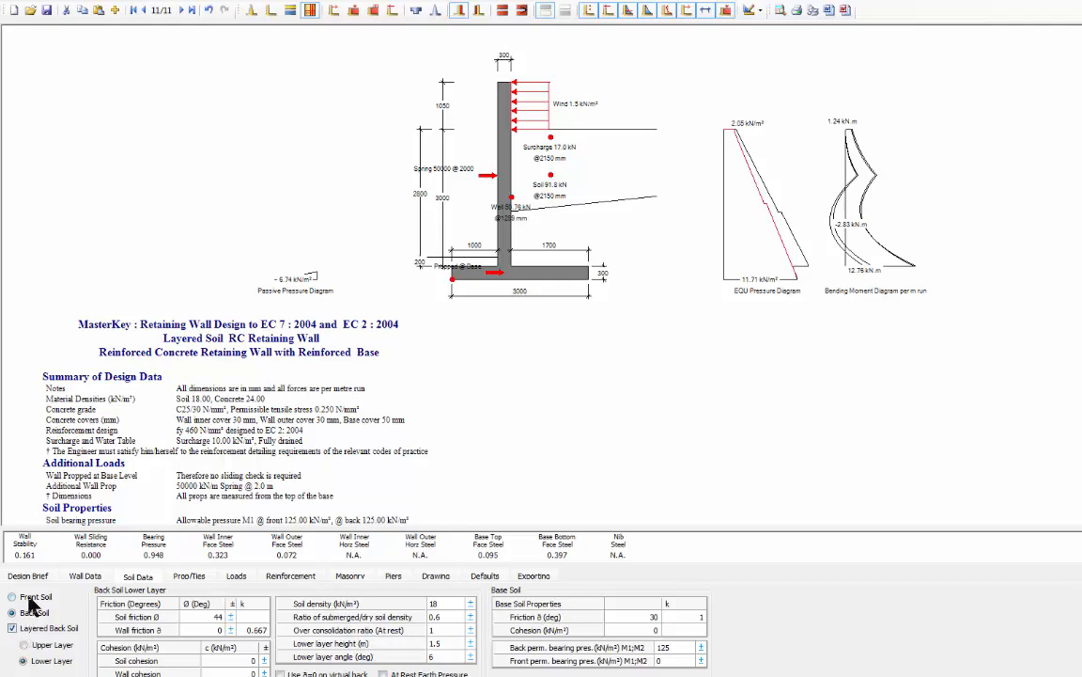
left_click(31, 646)
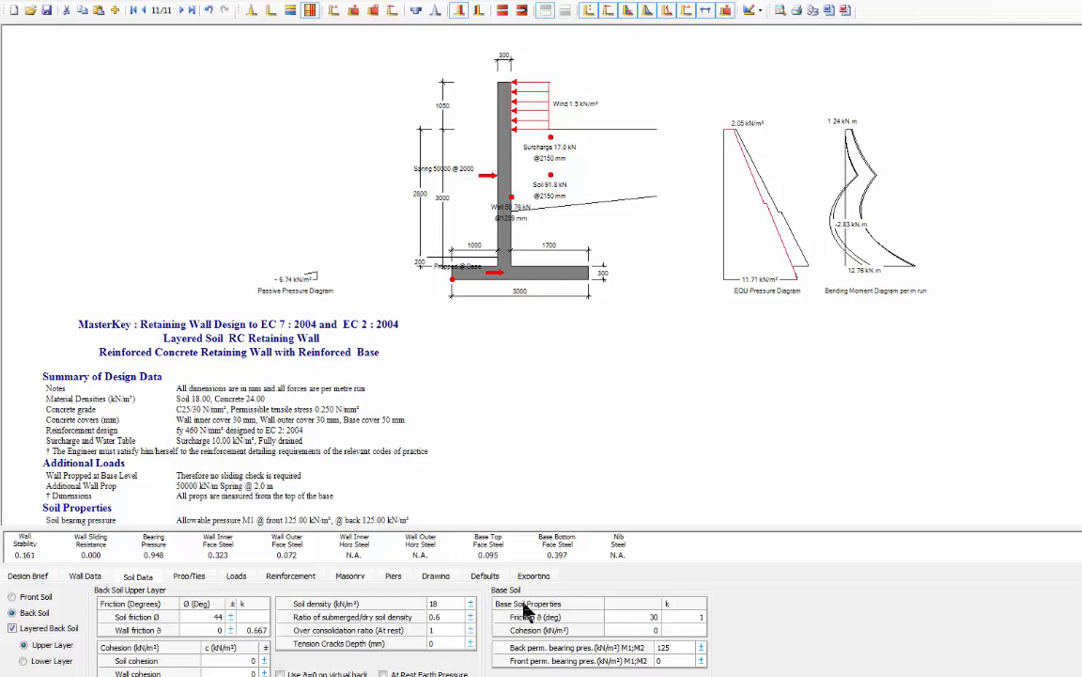
left_click(23, 662)
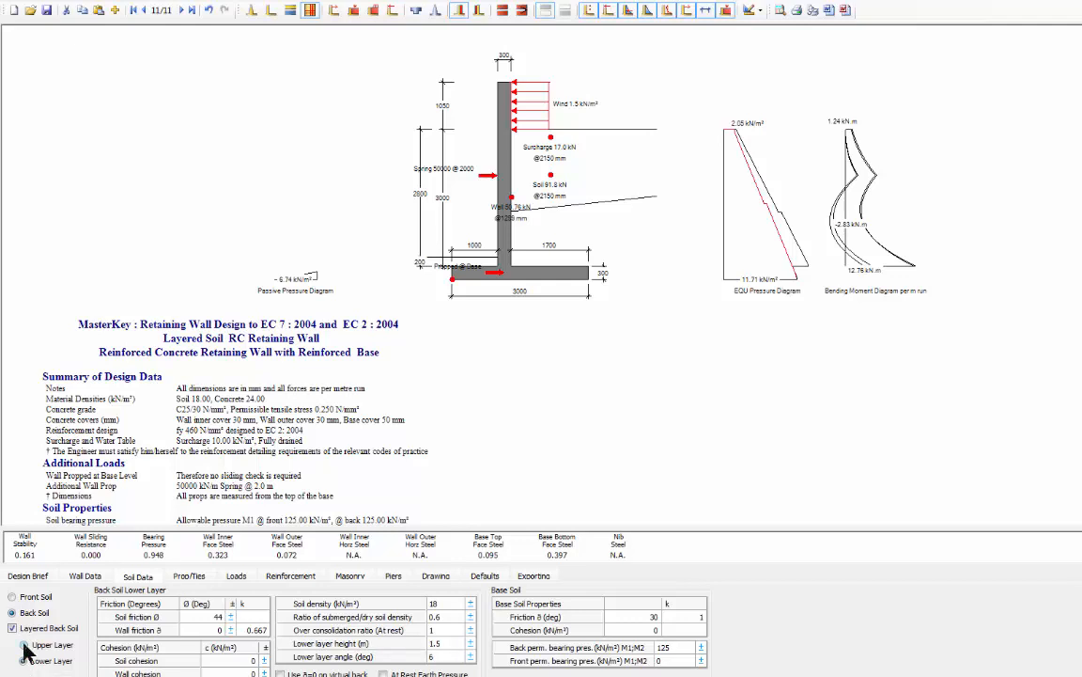
left_click(23, 645)
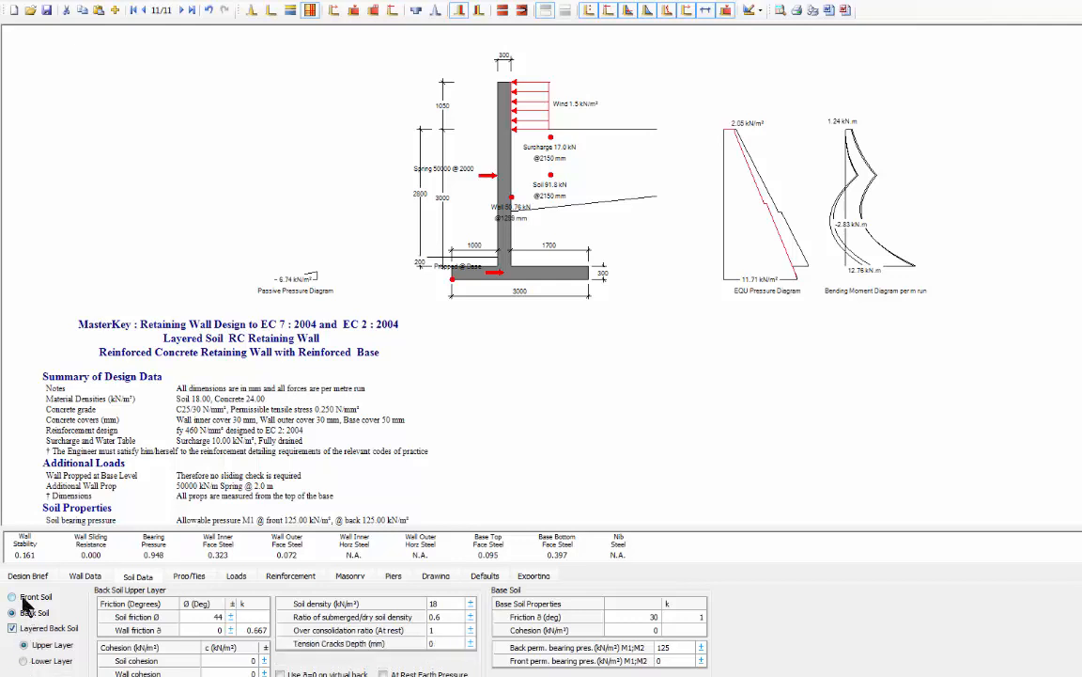
left_click(23, 599)
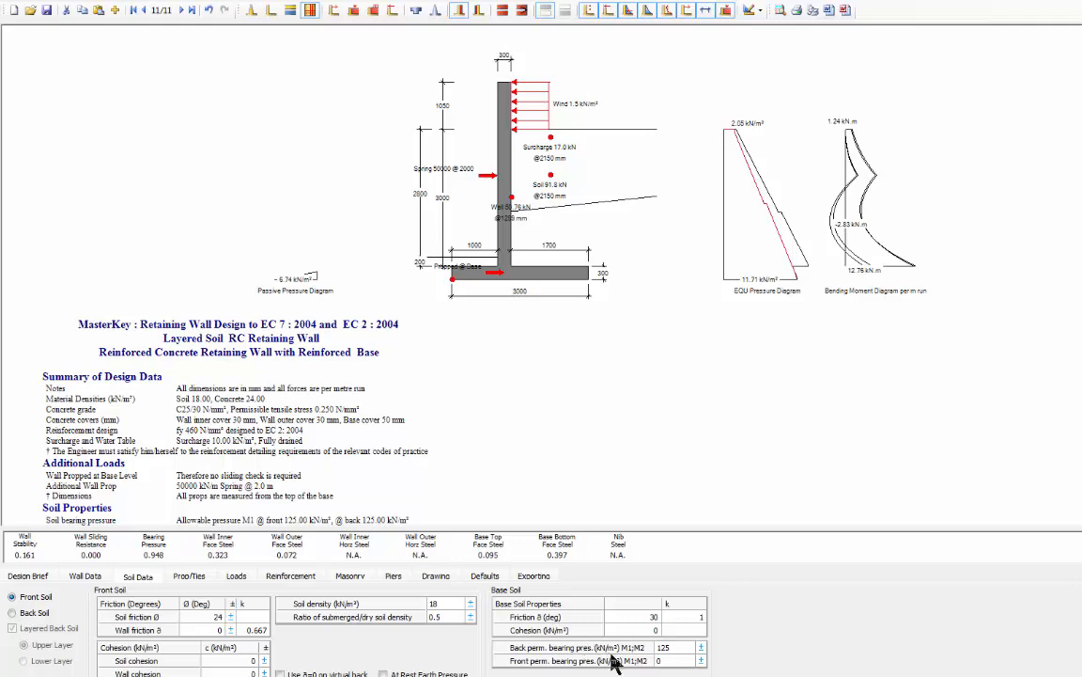
Set the base soil's back permissible bearing pressures M1;M2 to 125;150 kN/m²
left_click(679, 649)
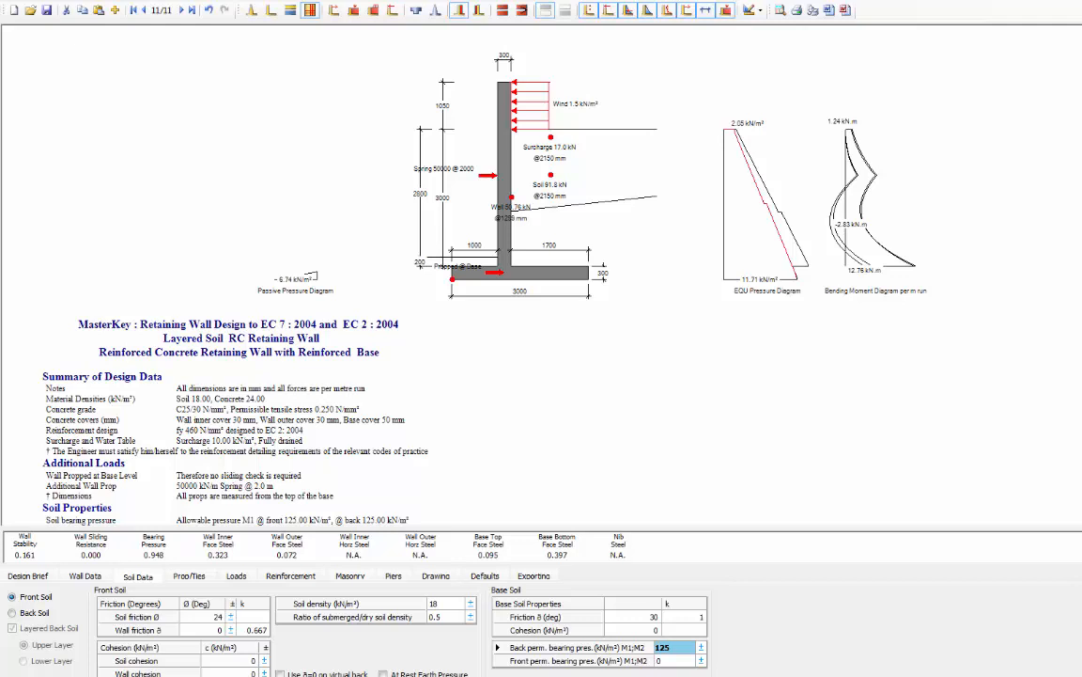
type(";150")
left_click(666, 662)
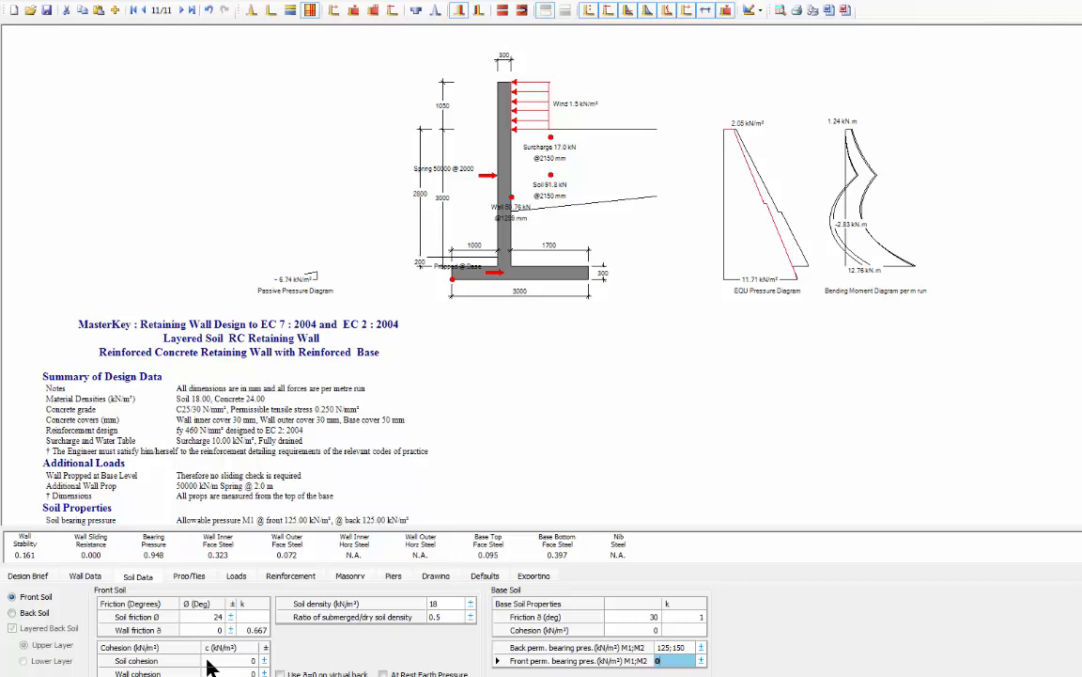
Review the load settings, the default load factors for each combination and the minimum surcharge default
left_click(237, 577)
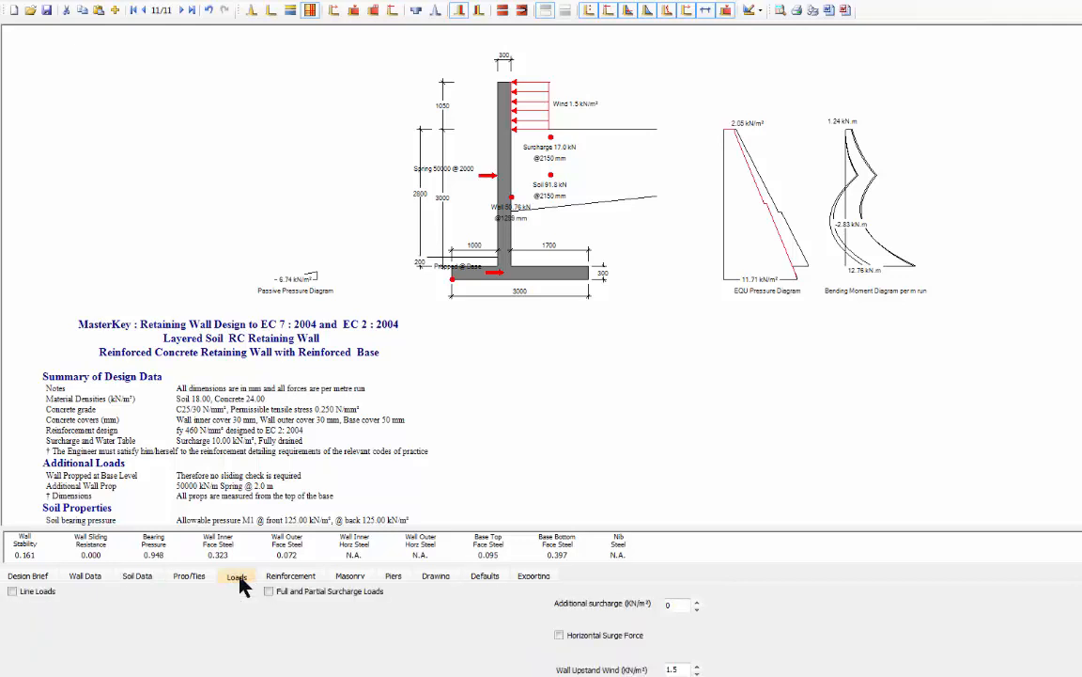
left_click(486, 577)
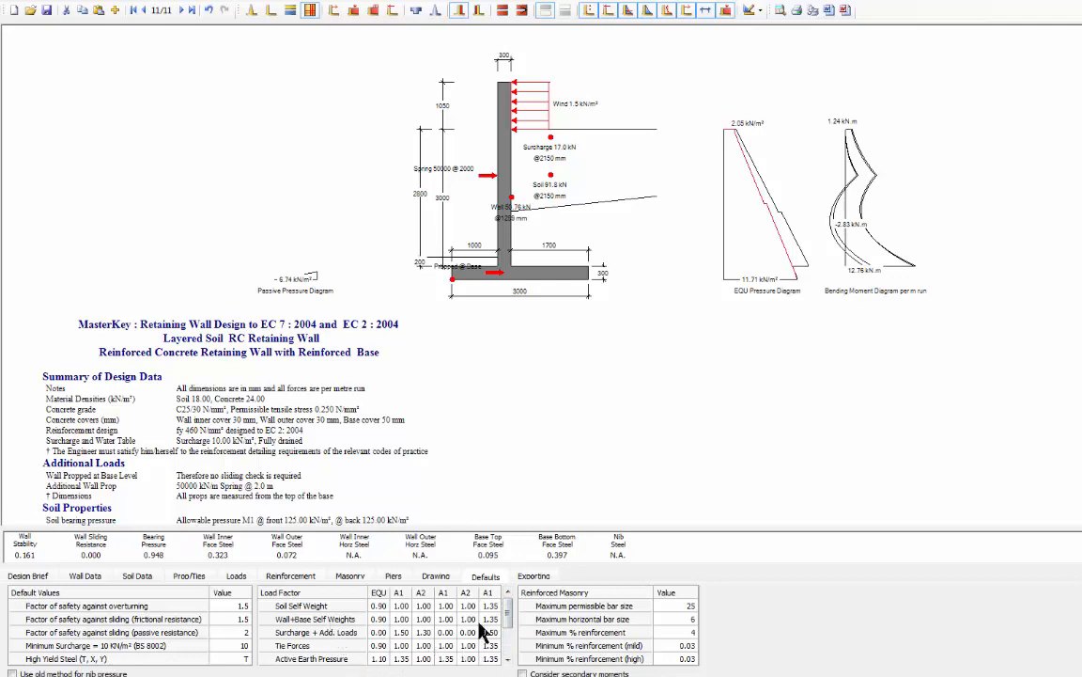
left_click_drag(508, 614, 505, 648)
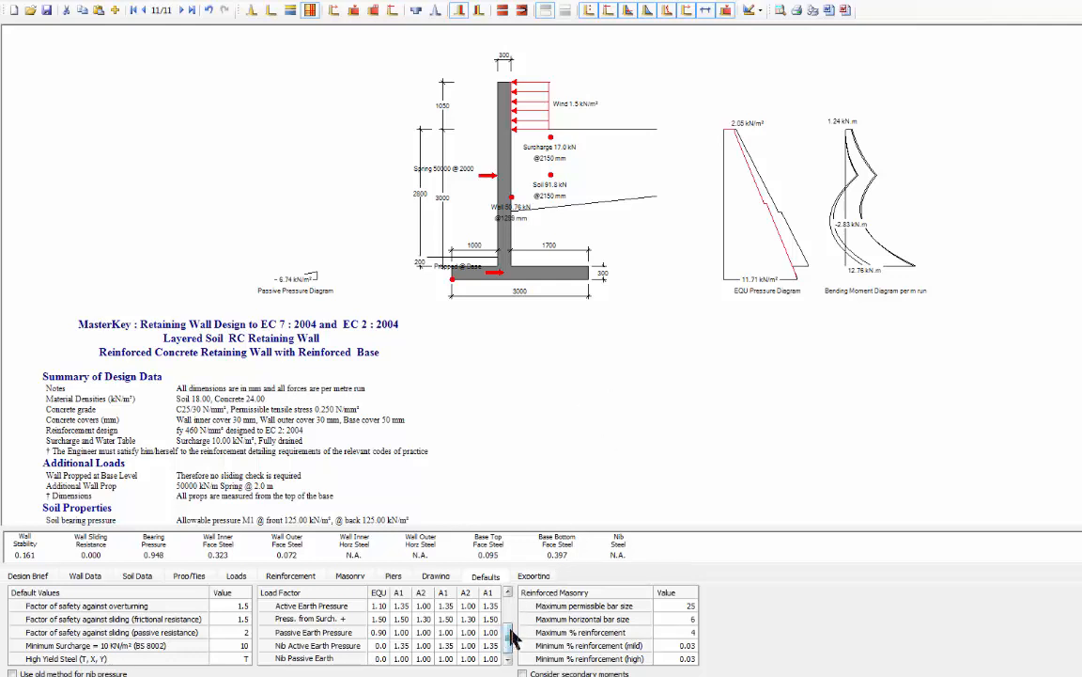
left_click_drag(513, 637, 509, 597)
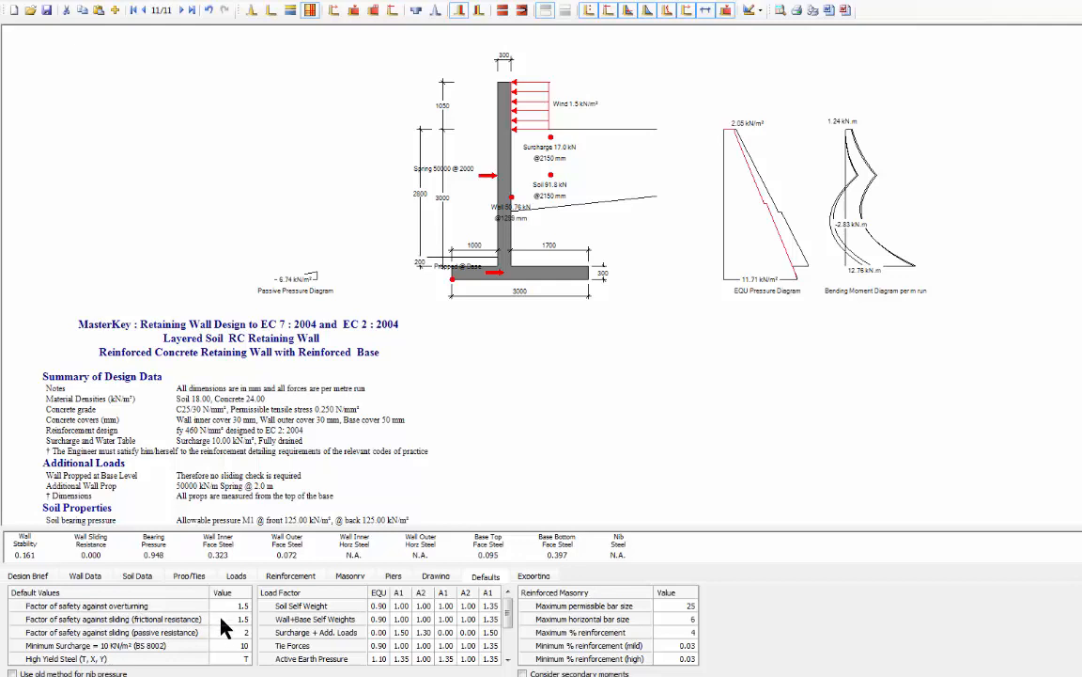
left_click(98, 646)
left_click(187, 646)
mouse_move(186, 608)
left_click(218, 643)
left_click(218, 644)
Go to the first brief, Basic RC Retaining Wall, and add a new brief as a copy of it
left_click(28, 576)
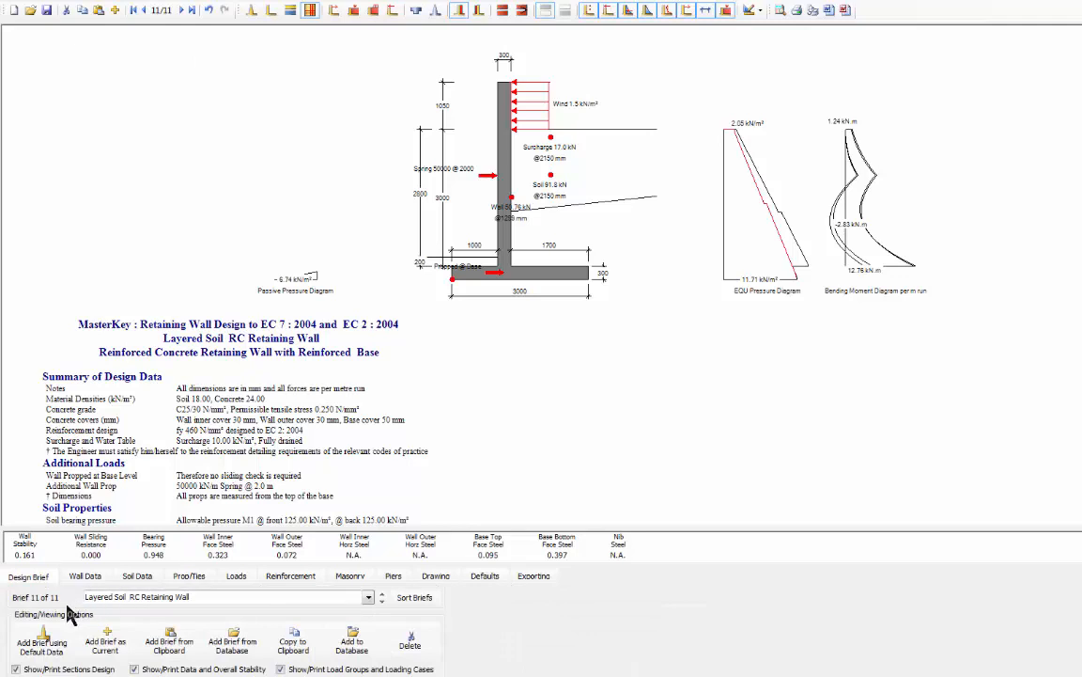
left_click(368, 597)
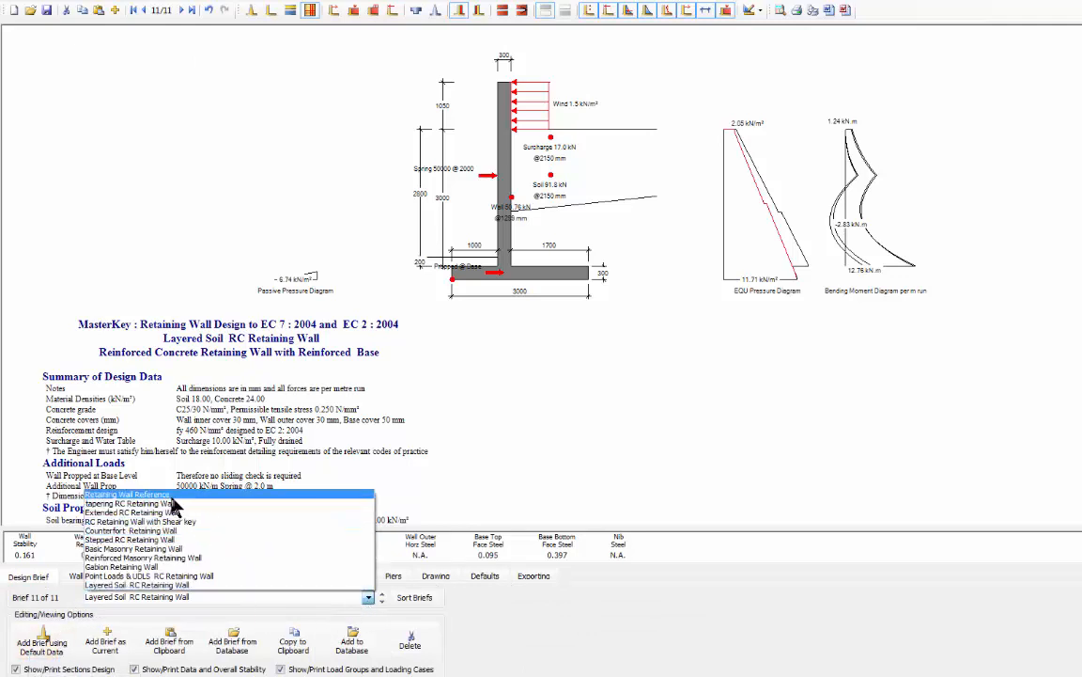
left_click(173, 495)
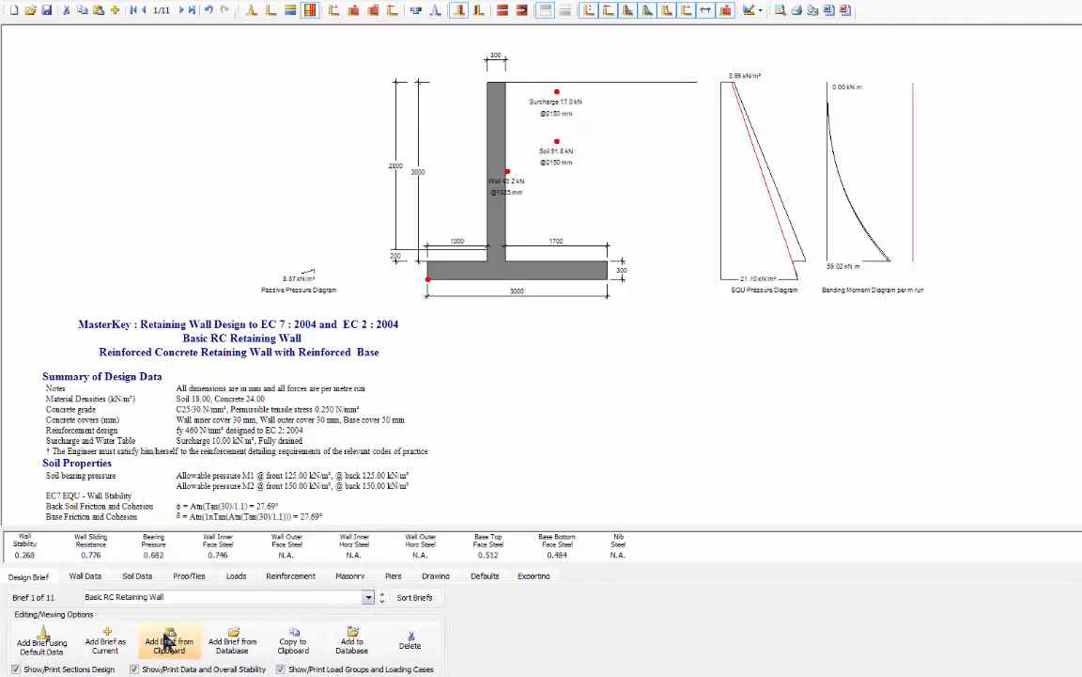
left_click(101, 644)
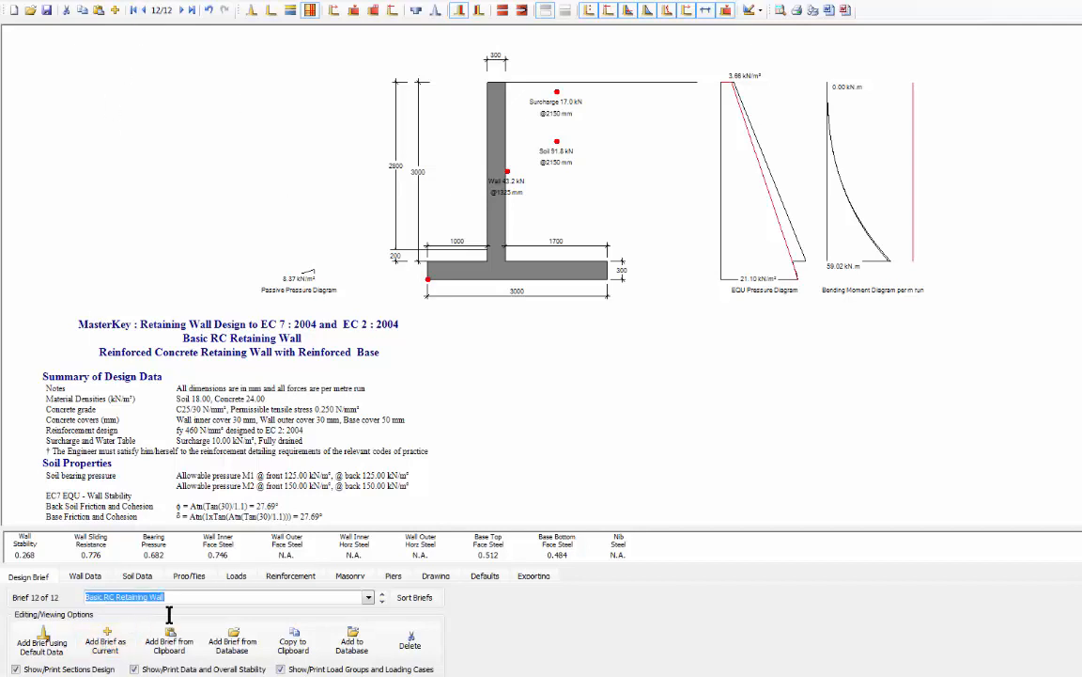
Reduce the wall height of the copied brief to 2800 mm
left_click(83, 577)
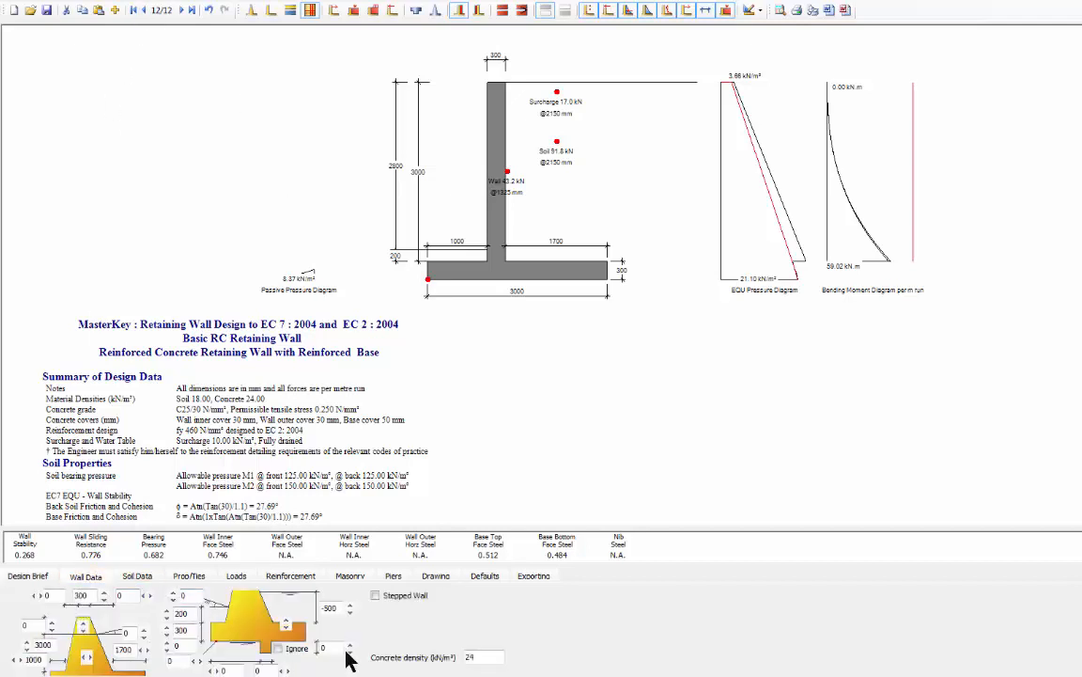
left_click(27, 648)
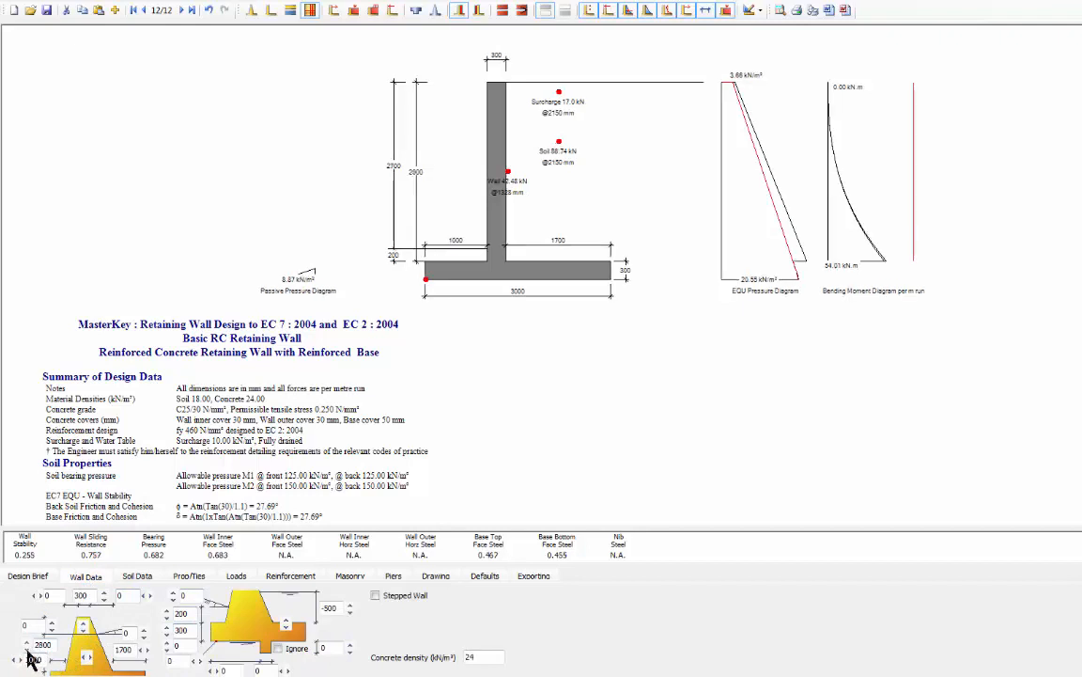
left_click(27, 648)
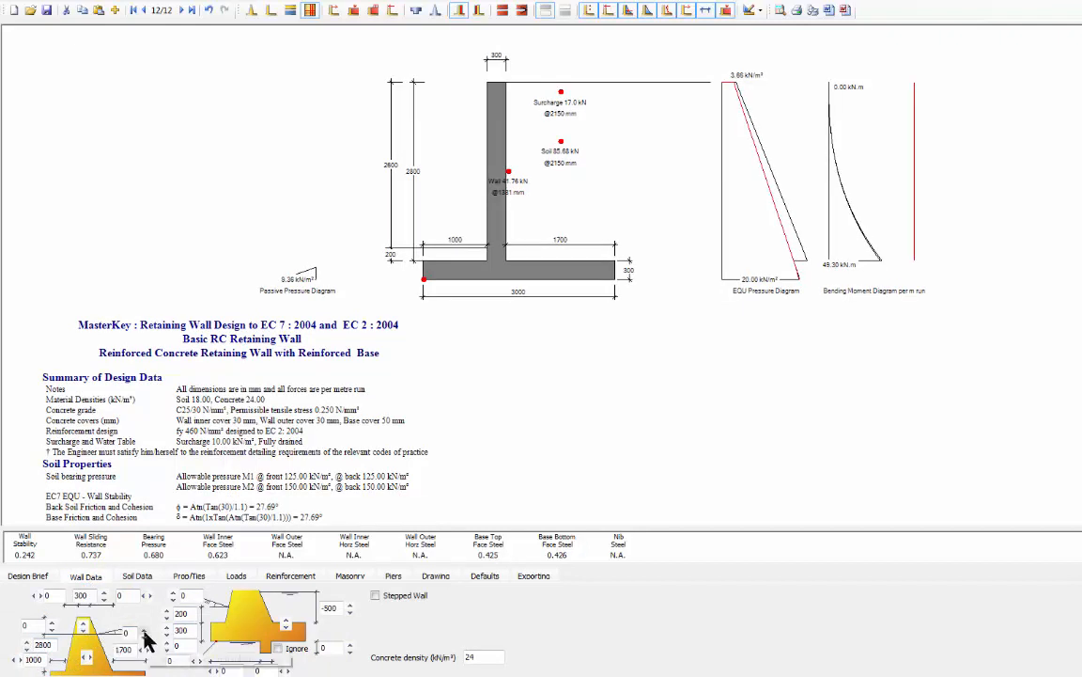
Raise the embankment angle behind the wall to 15°
left_click(144, 630)
left_click(143, 630)
left_click(143, 630)
left_click(143, 630)
left_click(143, 630)
left_click(144, 630)
left_click(144, 631)
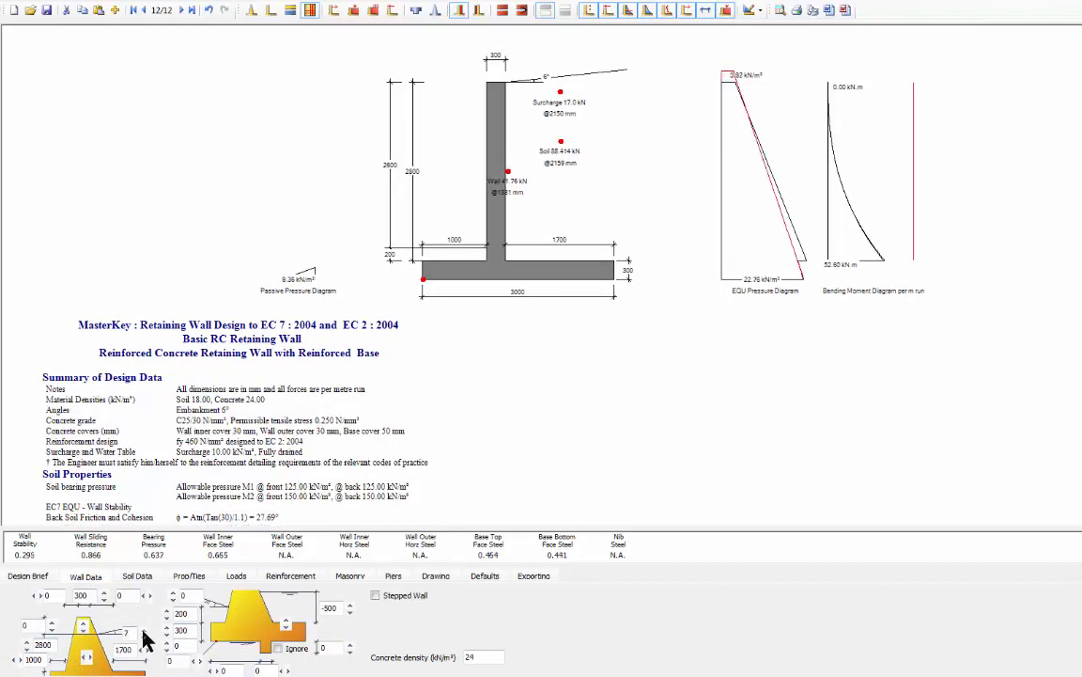
left_click(143, 631)
left_click(143, 631)
left_click(143, 631)
left_click(144, 630)
left_click(144, 631)
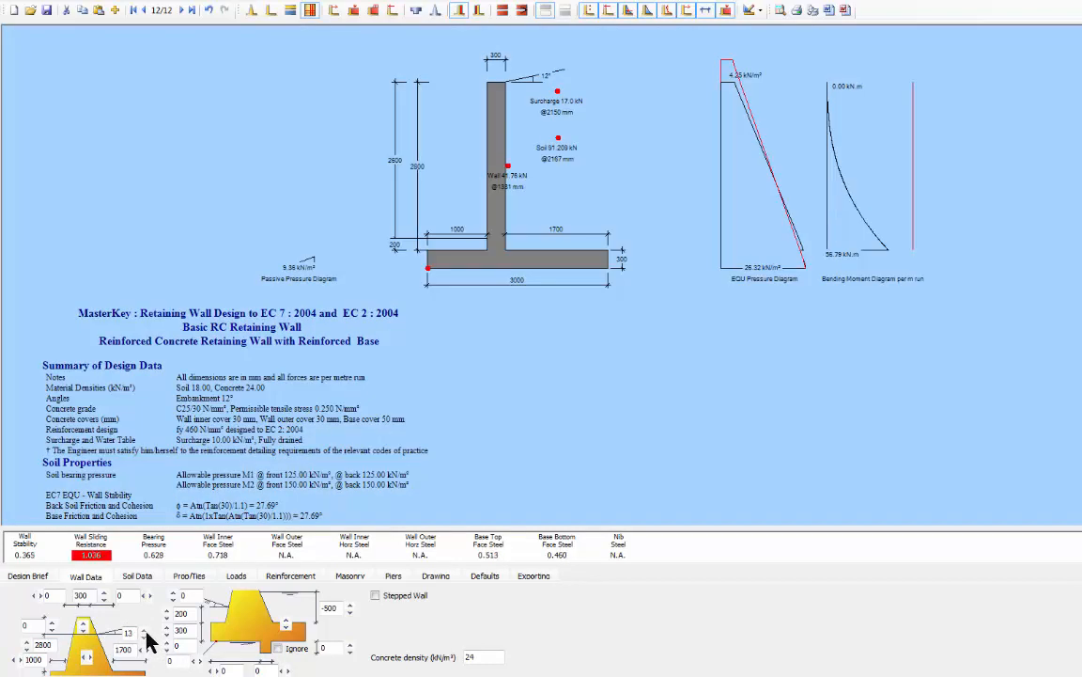
left_click(144, 630)
left_click(144, 630)
left_click(143, 630)
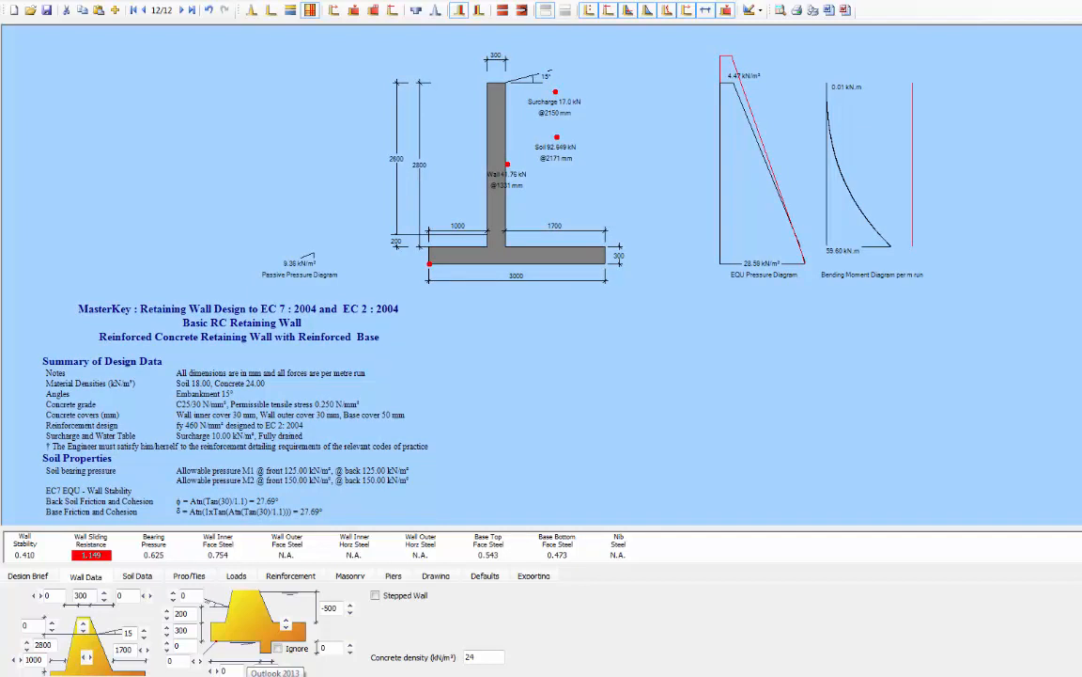
Raise the water table level behind the wall to 1000 mm
left_click(349, 606)
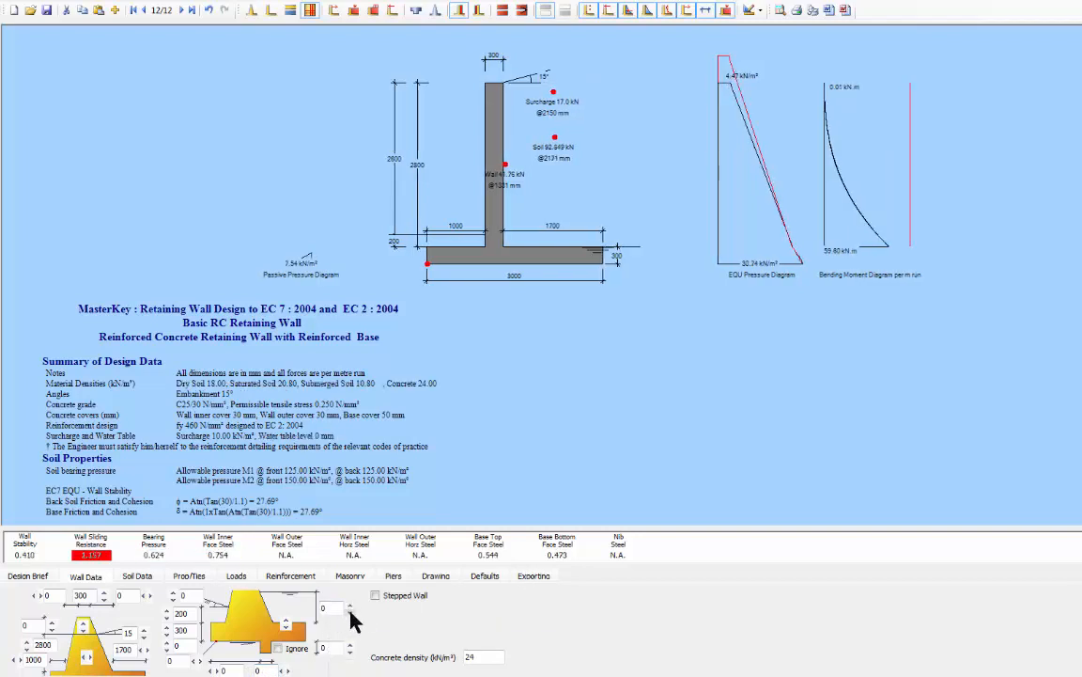
left_click(350, 612)
left_click(348, 605)
left_click(349, 605)
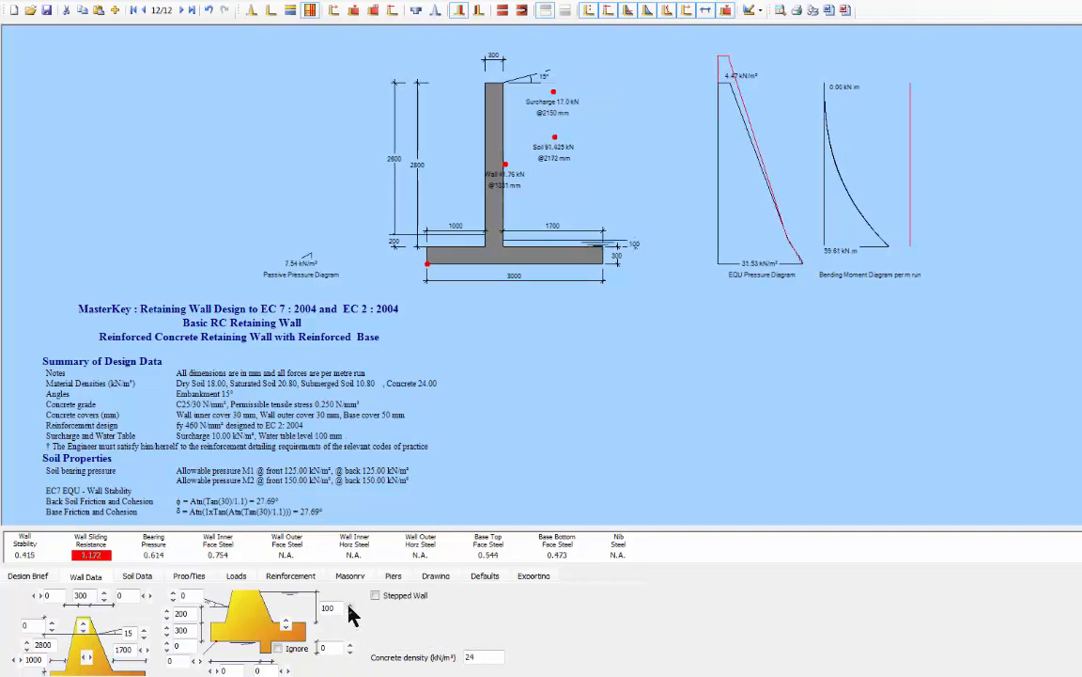
left_click(348, 606)
left_click(349, 606)
left_click(348, 606)
left_click(349, 606)
left_click(348, 606)
left_click(349, 606)
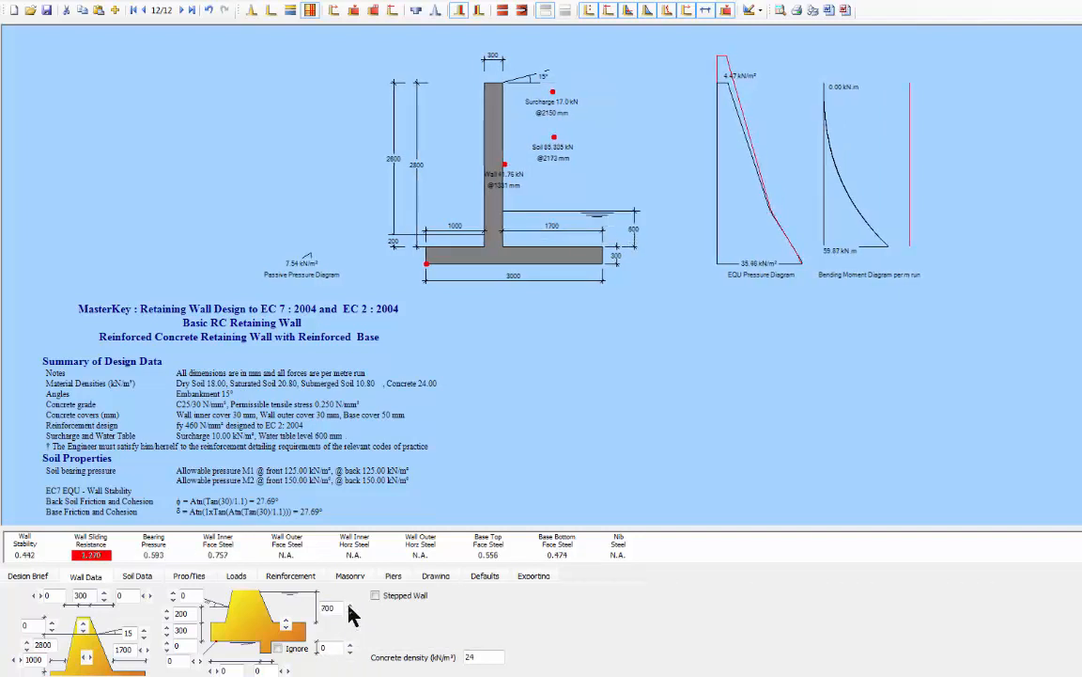
left_click(348, 606)
left_click(349, 606)
left_click(349, 606)
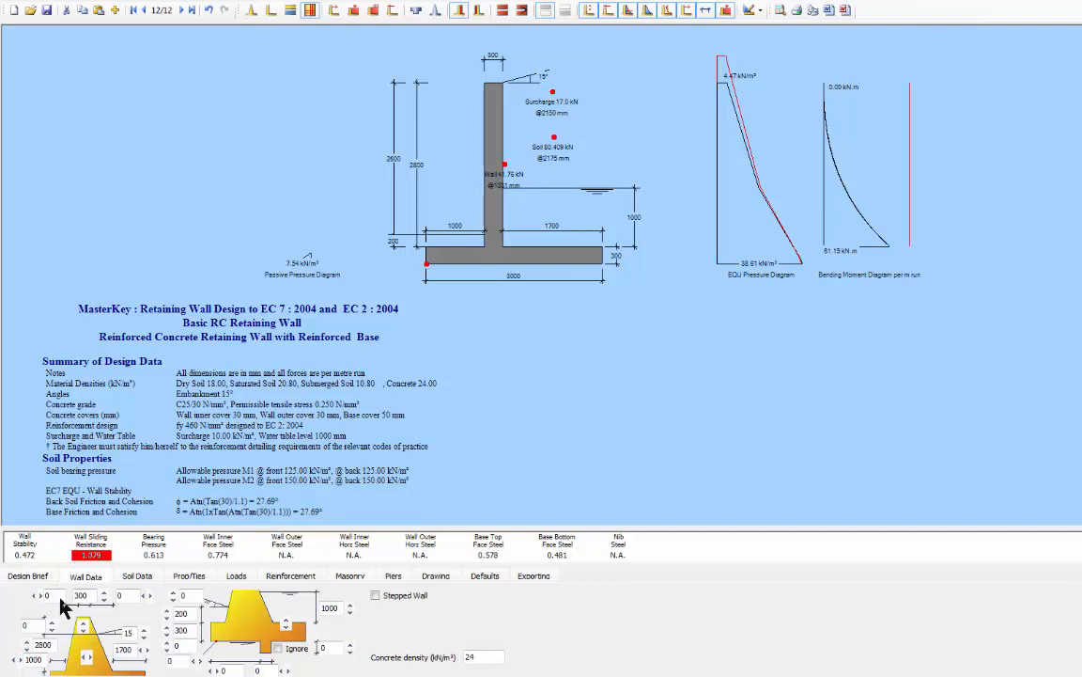
Extend the base heel behind the wall to 2900 mm
left_click(144, 645)
left_click(144, 646)
left_click(146, 647)
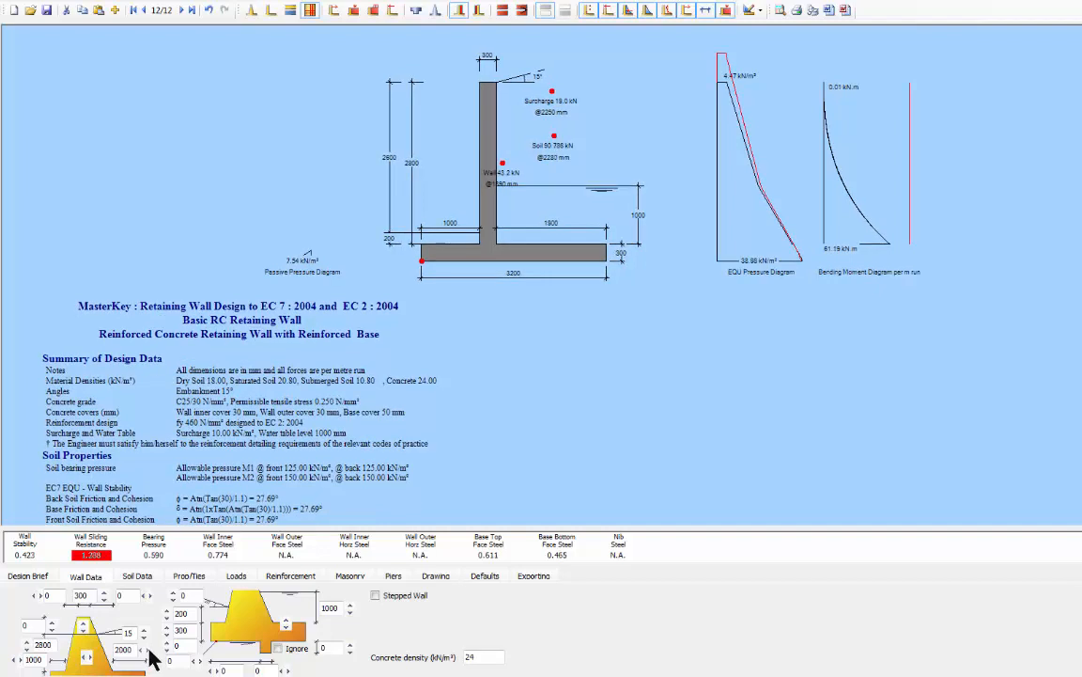
left_click(146, 647)
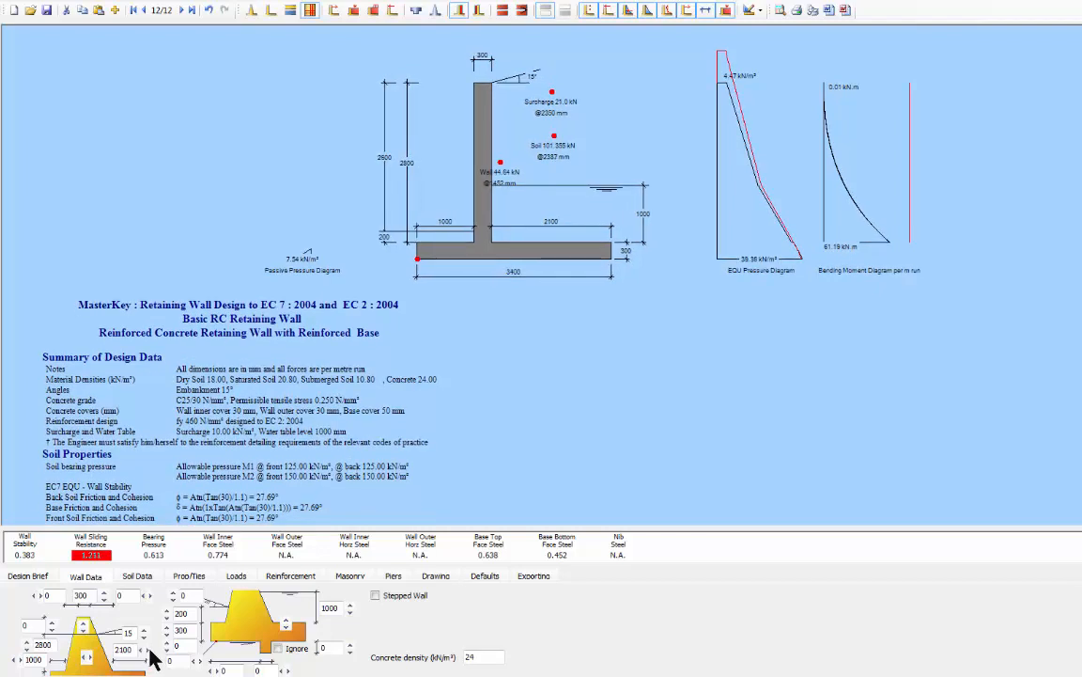
left_click(145, 648)
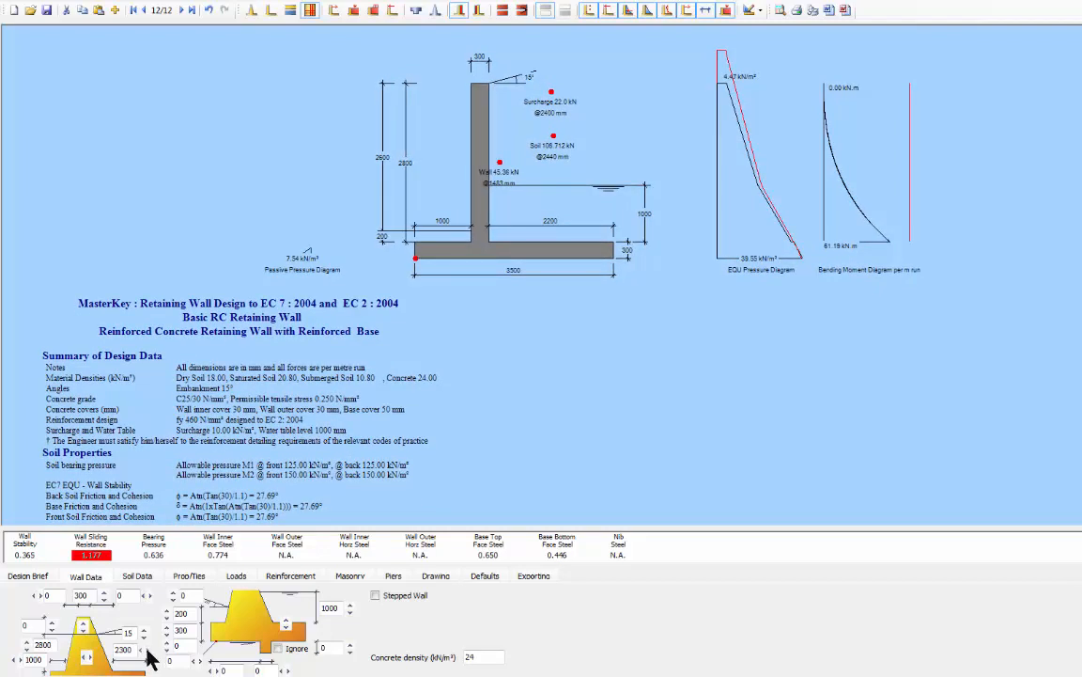
left_click(144, 648)
left_click(144, 648)
left_click(143, 648)
left_click(144, 648)
left_click(144, 647)
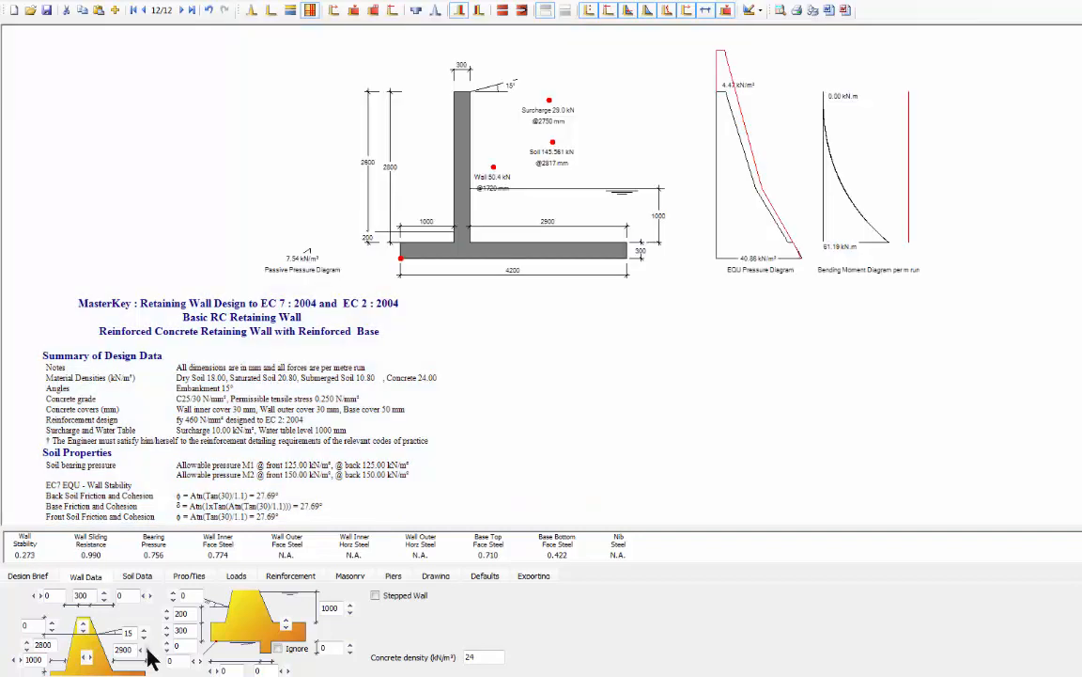
Shorten the base heel behind the wall to 1800 mm
left_click(144, 653)
left_click(144, 654)
left_click(144, 653)
left_click(143, 653)
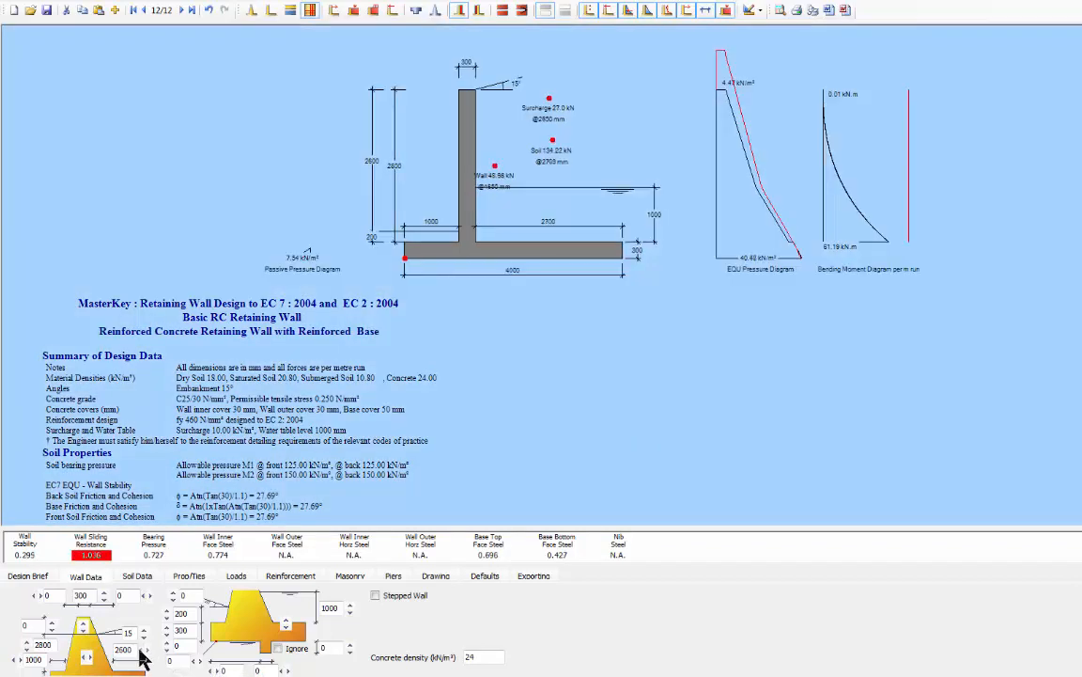
left_click(144, 653)
left_click(144, 653)
left_click(144, 653)
left_click(143, 653)
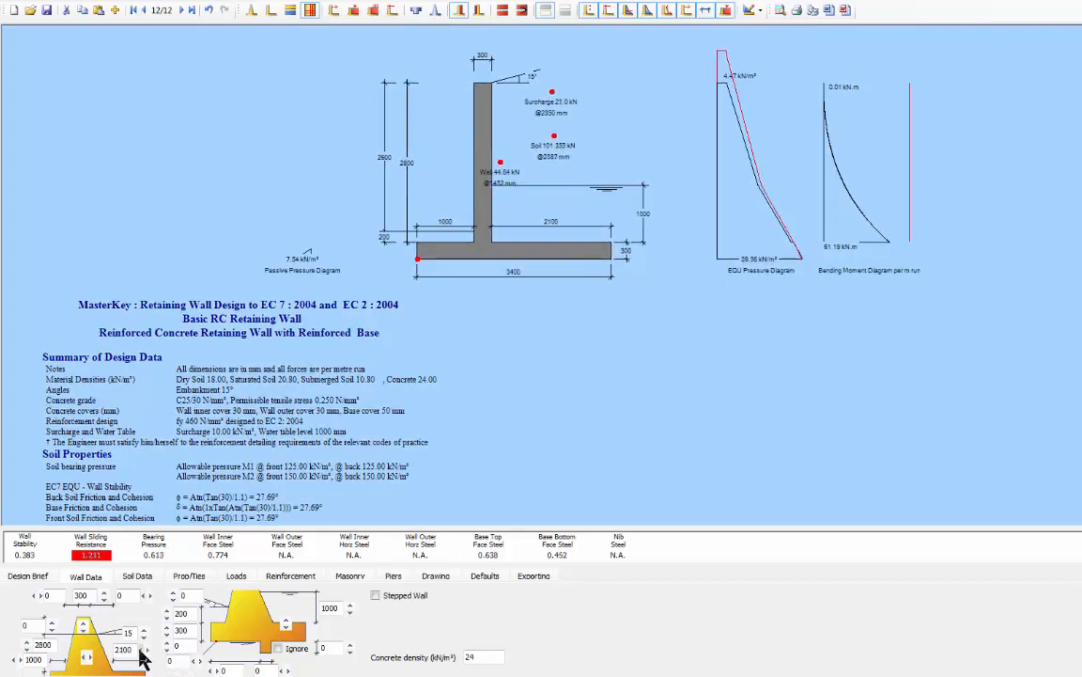
left_click(144, 654)
left_click(144, 653)
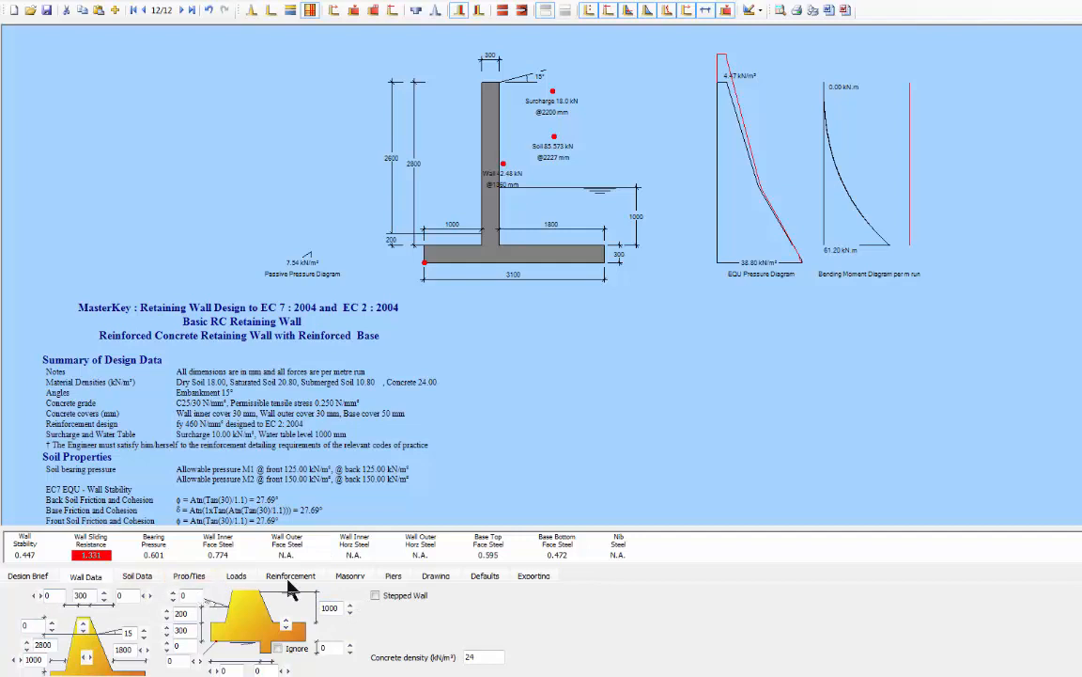
Set the front soil's cohesion to 25 kN/m² in the soil data
left_click(137, 576)
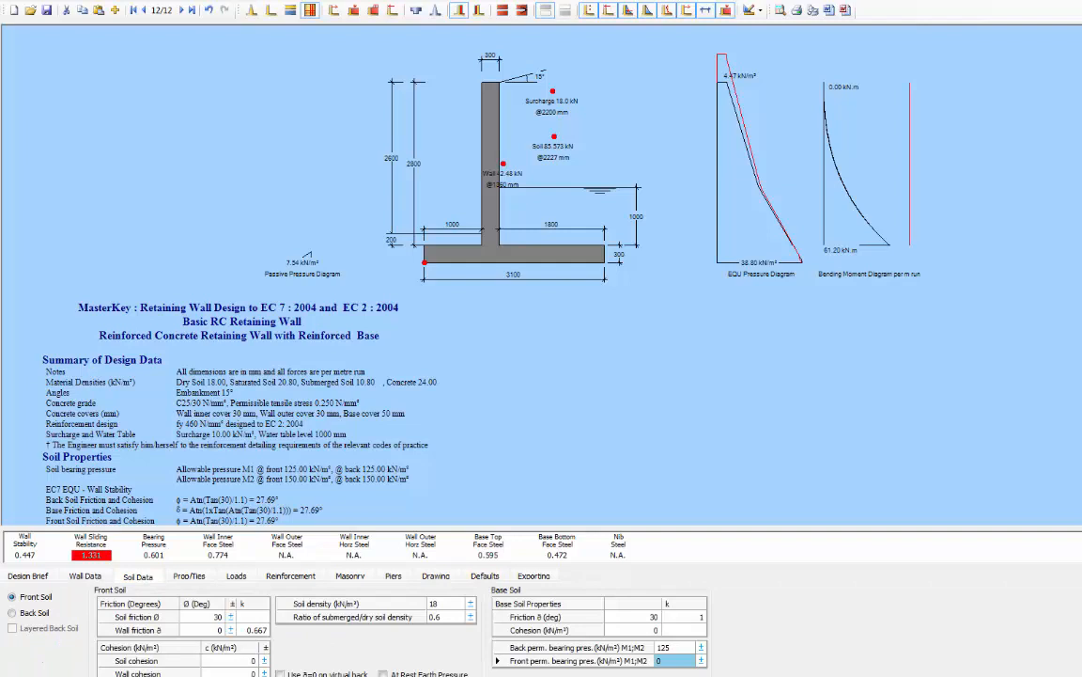
left_click(217, 661)
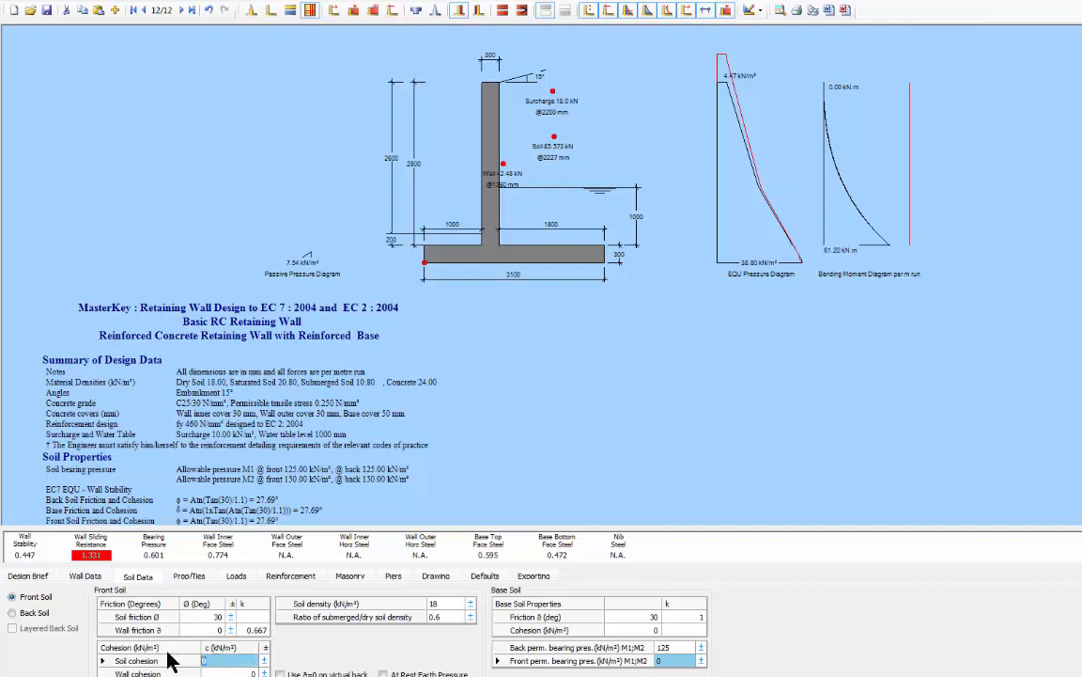
type("25")
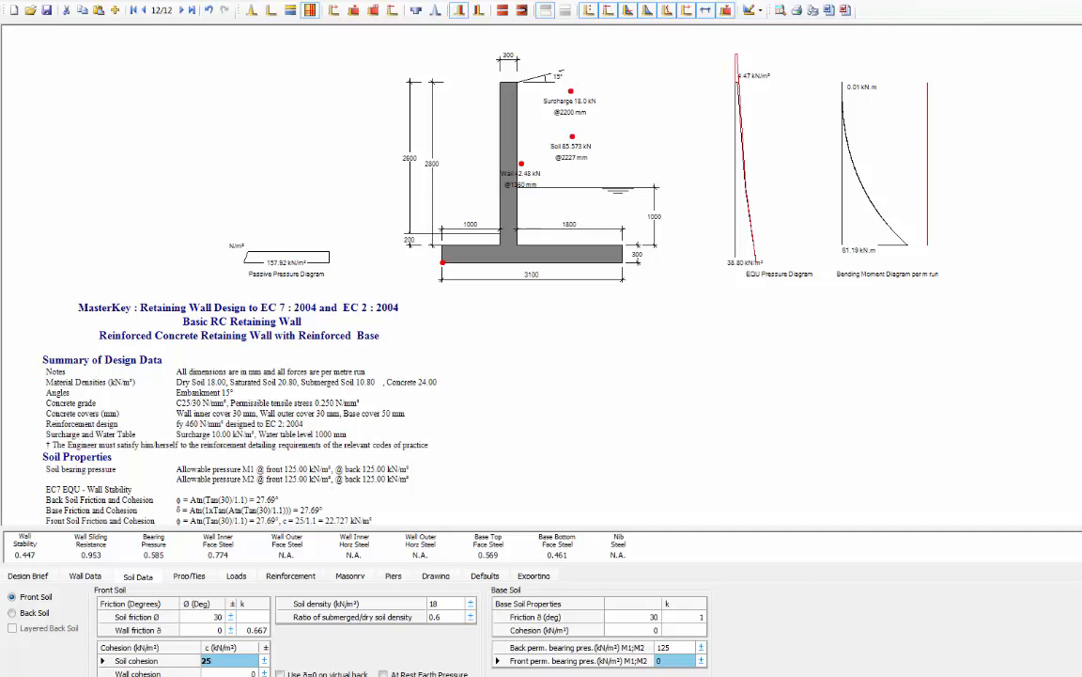
Reduce the thickness of the wall stem to 200 mm
left_click(84, 575)
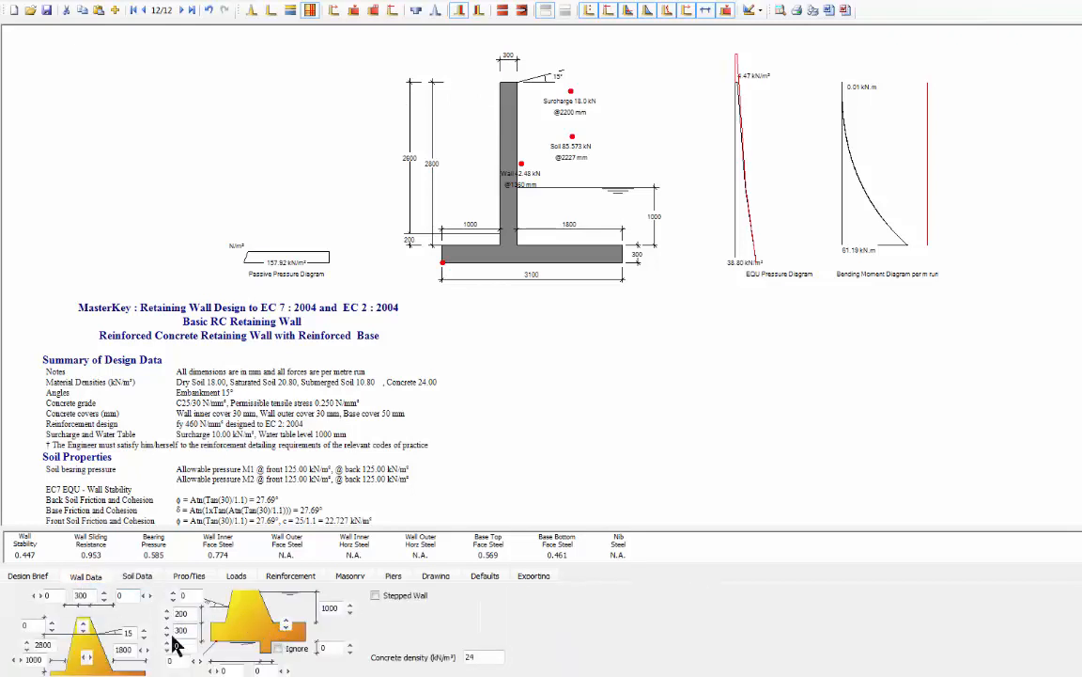
left_click(103, 598)
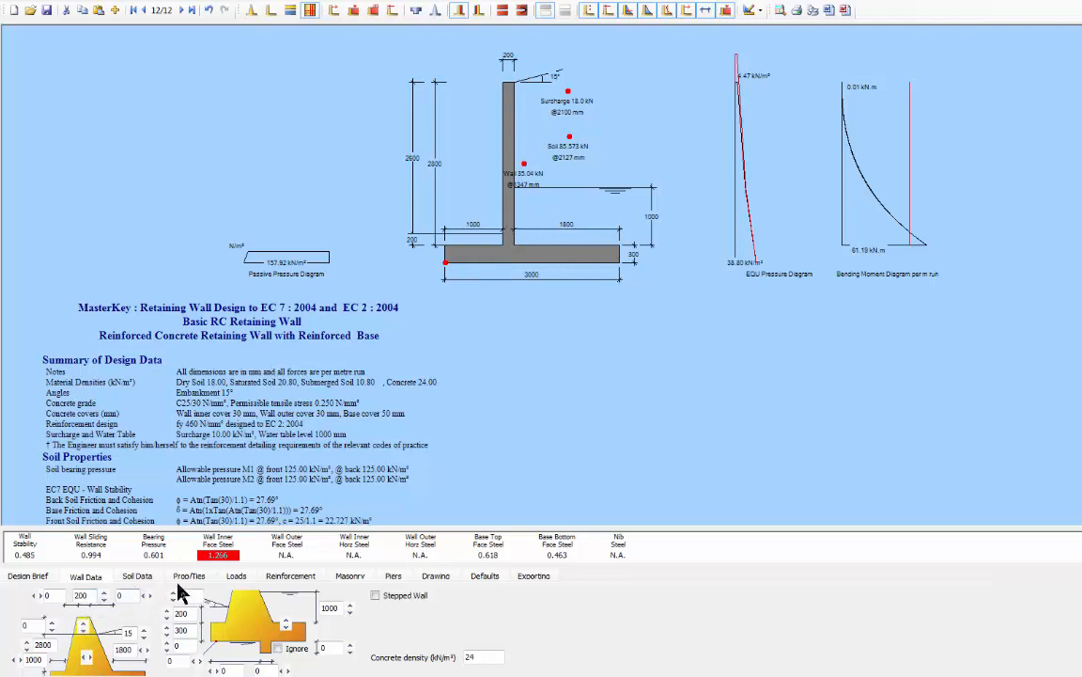
Set the wall inner face in-plane bars to 12 mm, trying a 125 mm spacing before restoring it to 100 mm
left_click(292, 578)
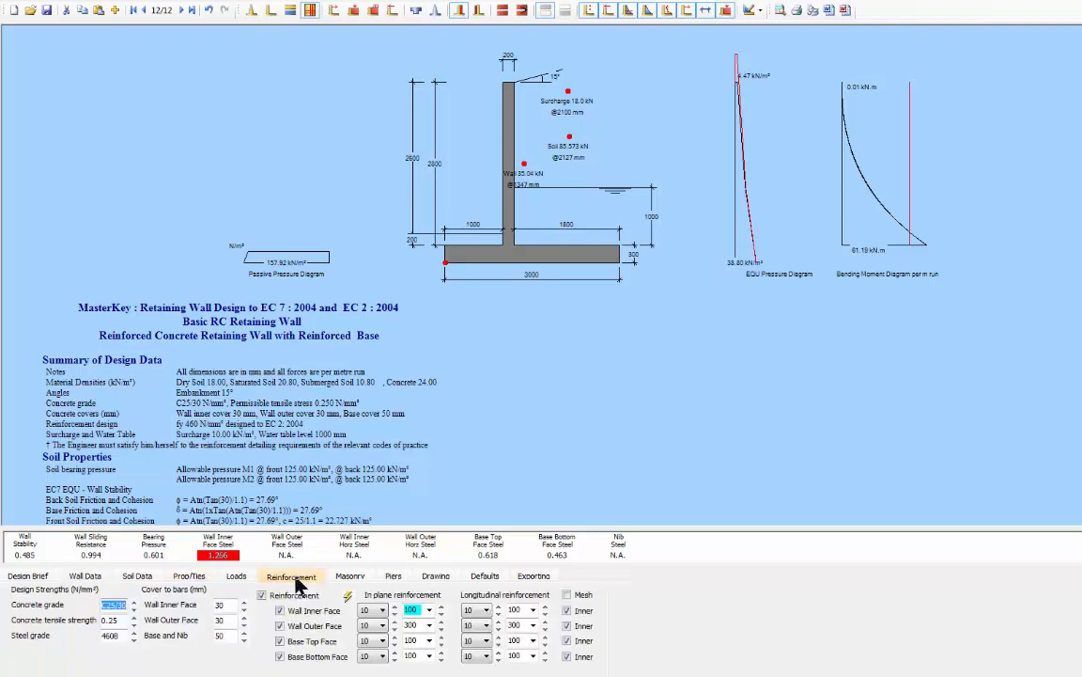
left_click(395, 613)
left_click(395, 609)
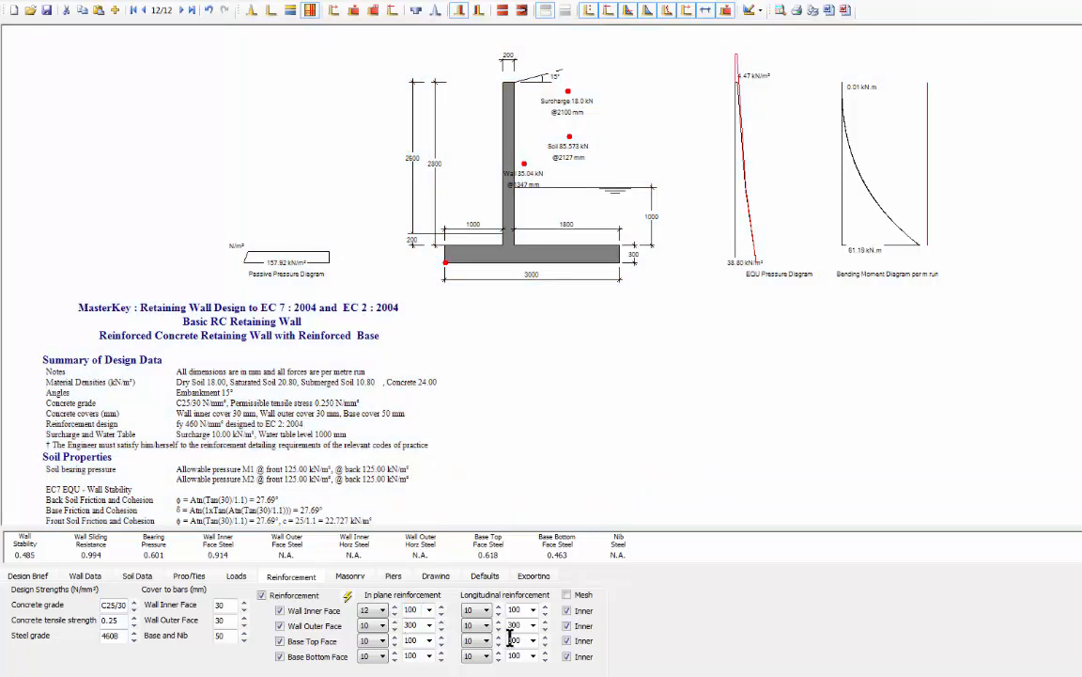
left_click(440, 607)
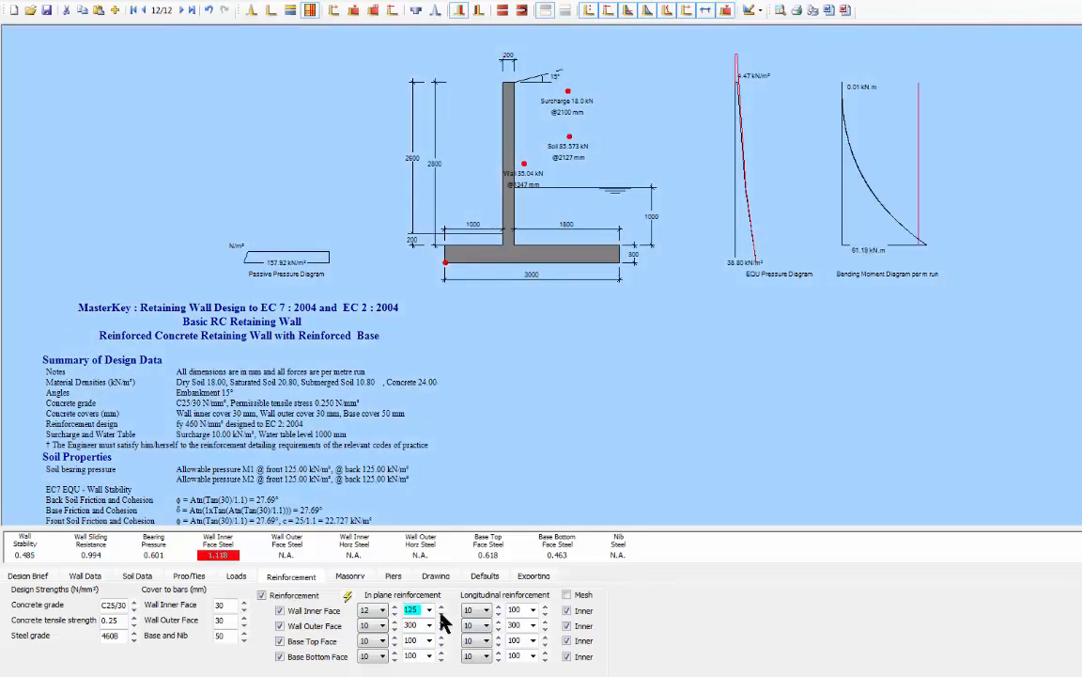
left_click(440, 613)
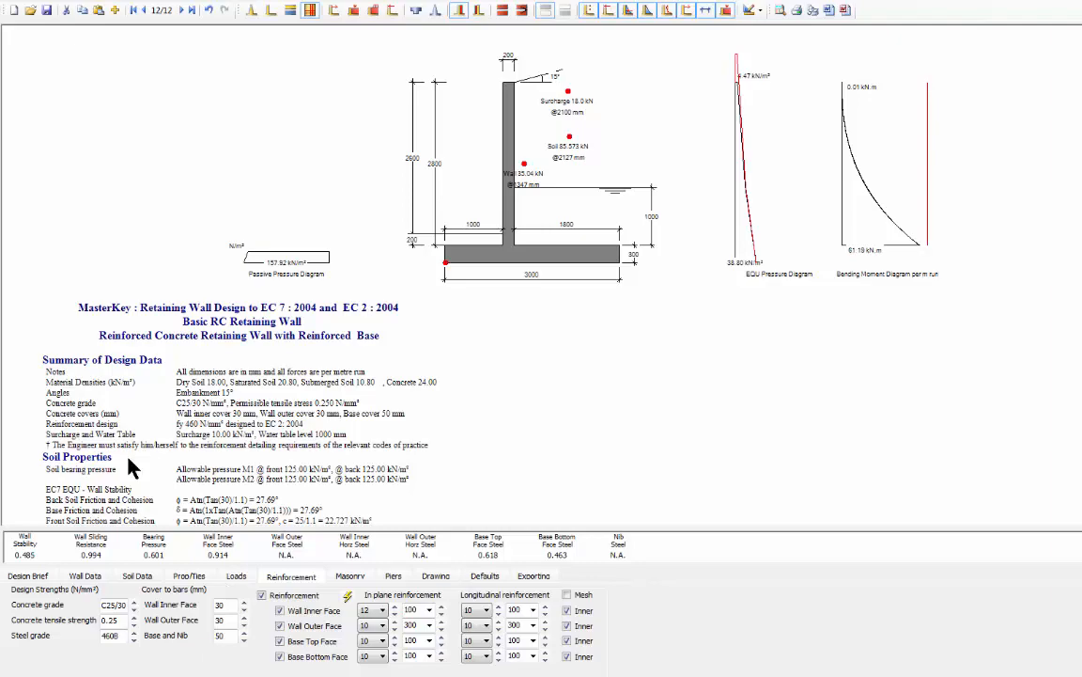
Examine the soil properties and the EQU and GEO/STR loading cases in the design report
scroll(412, 443, "down", 3)
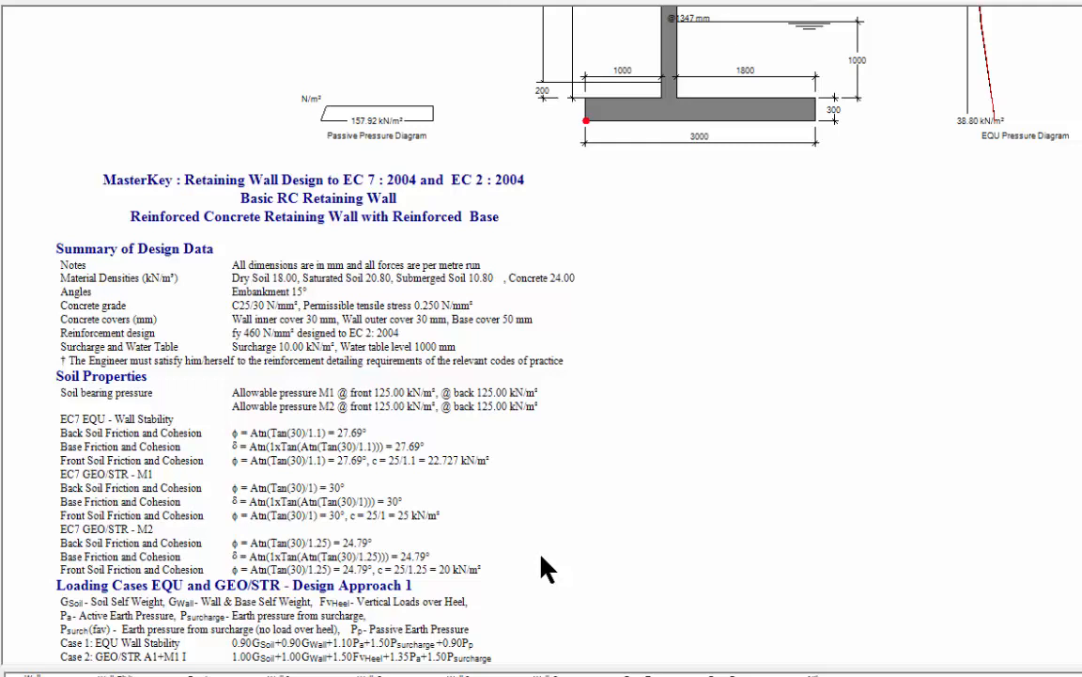
scroll(544, 568, "up", 1)
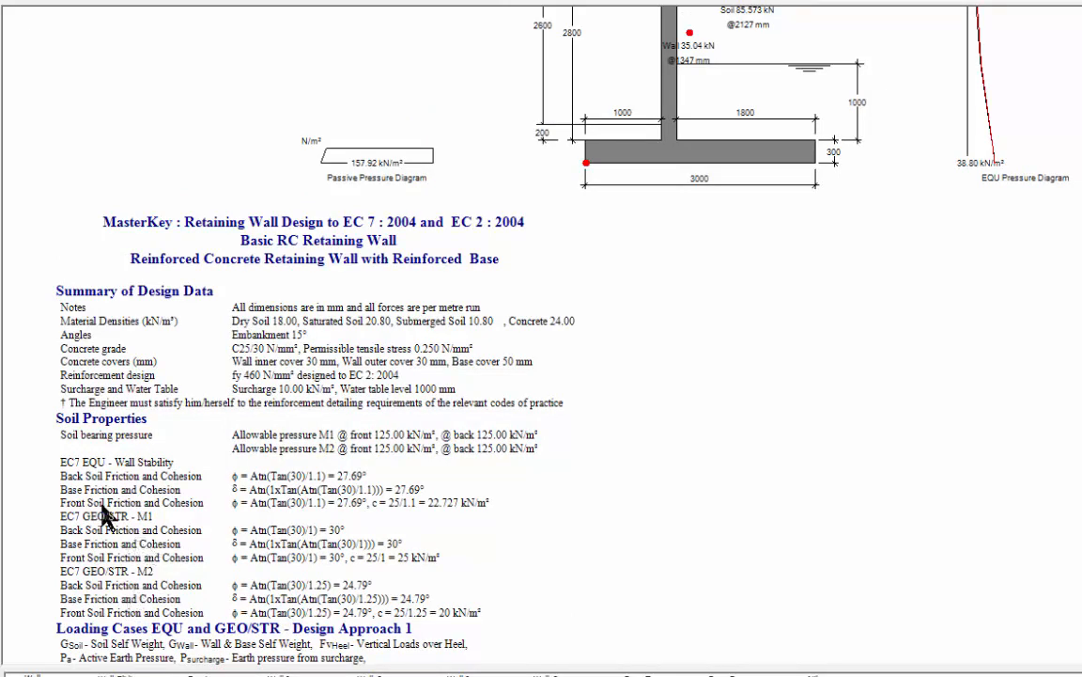
scroll(127, 597, "down", 3)
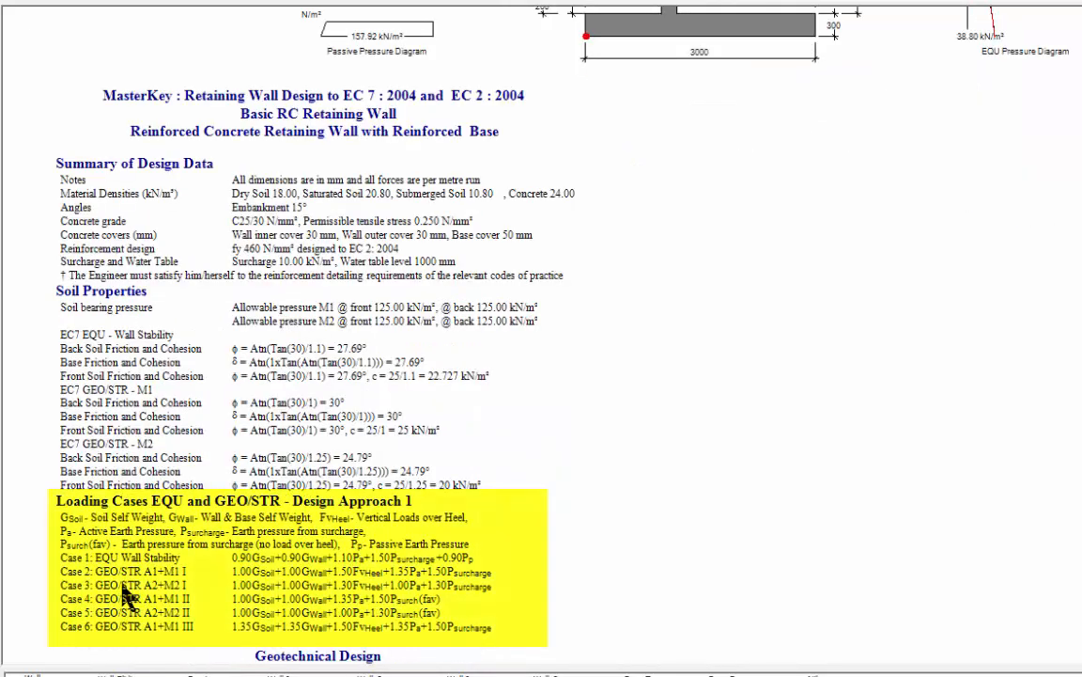
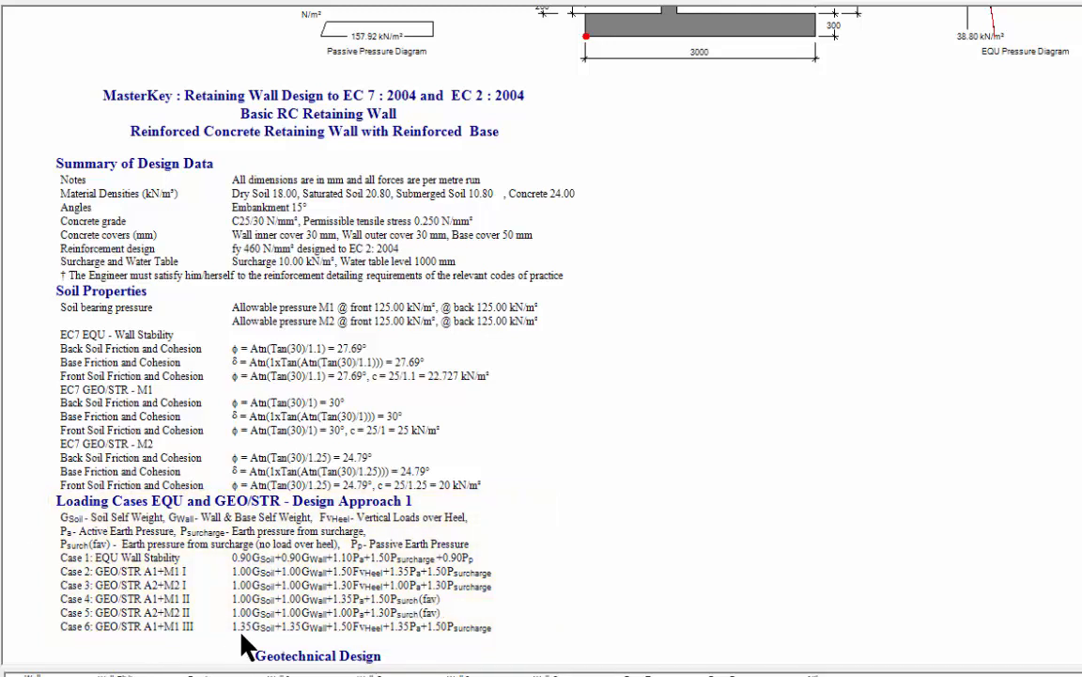
Examine the wall stability, sliding and soil pressure checks and the structural design of the wall and base steel in the report
scroll(489, 558, "down", 3)
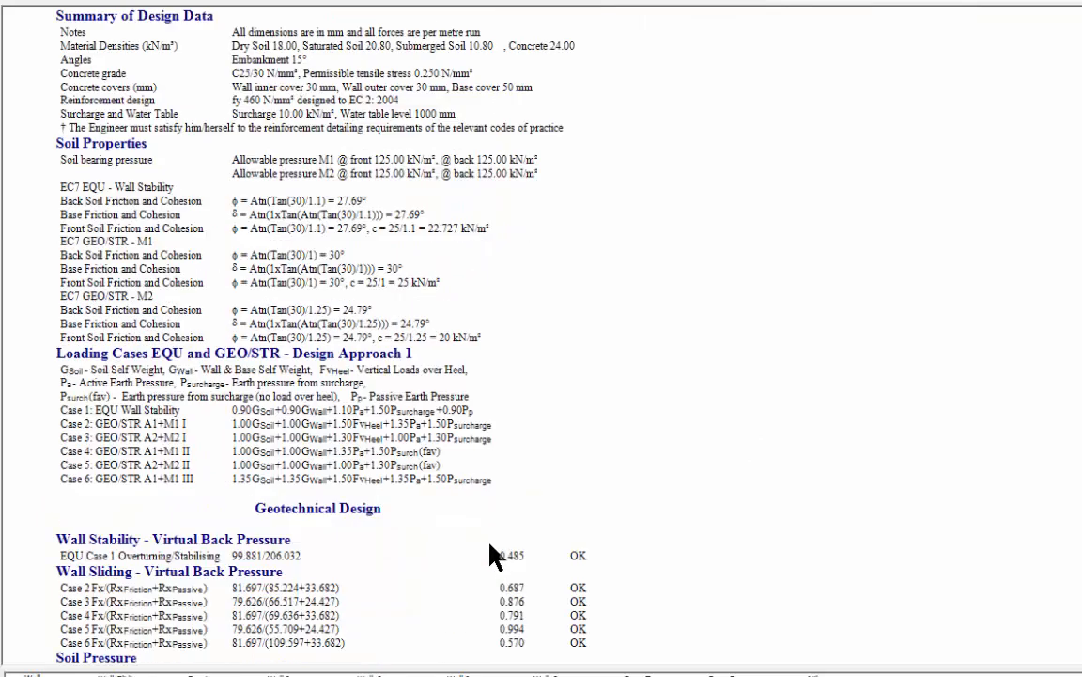
scroll(514, 558, "down", 2)
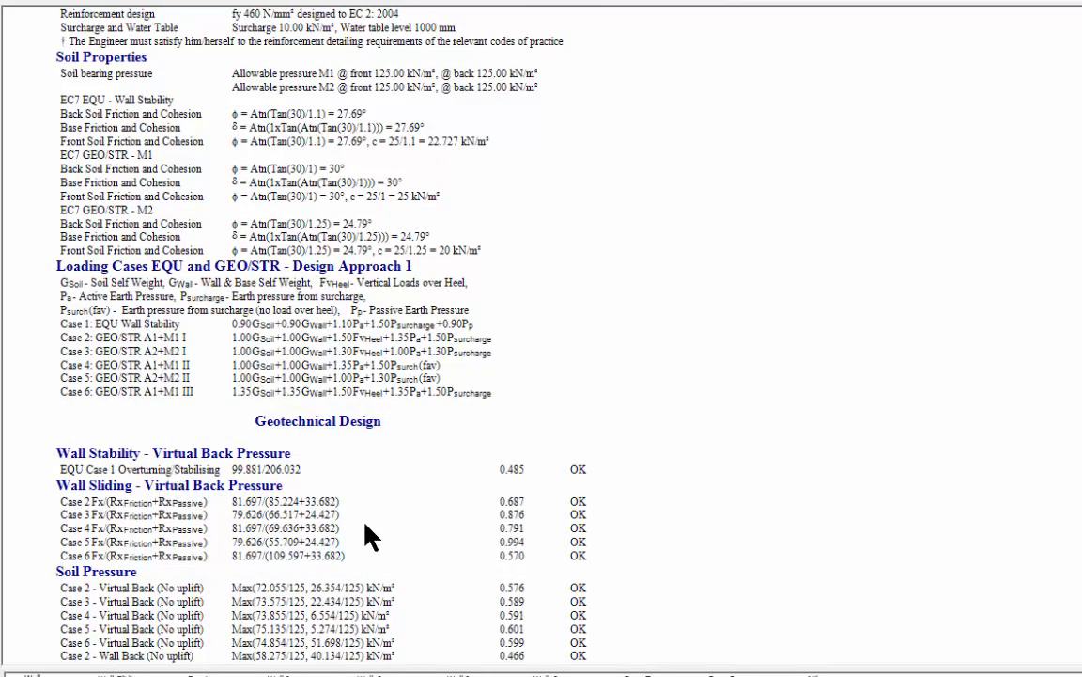
scroll(366, 534, "down", 3)
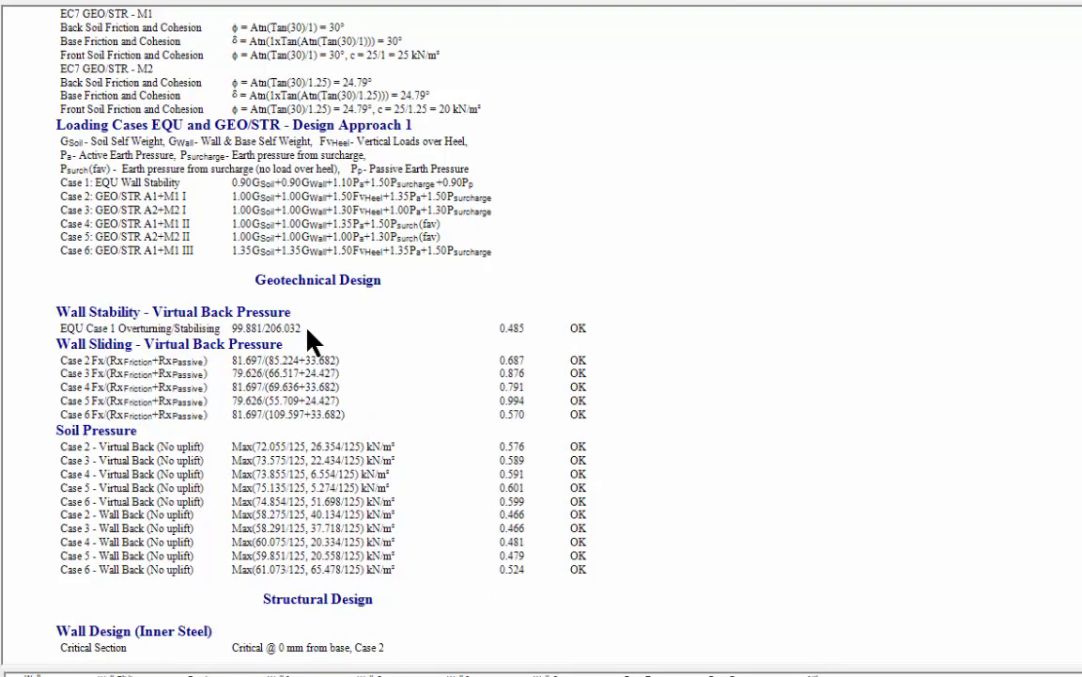
scroll(394, 592, "down", 6)
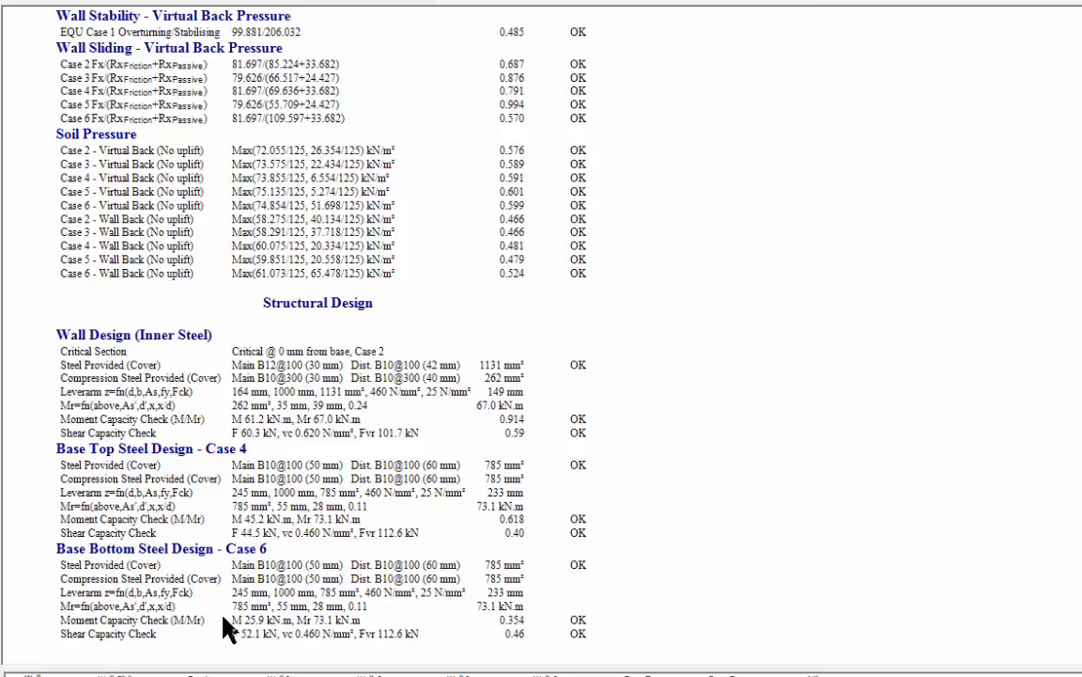
scroll(225, 627, "down", 3)
scroll(282, 630, "up", 3)
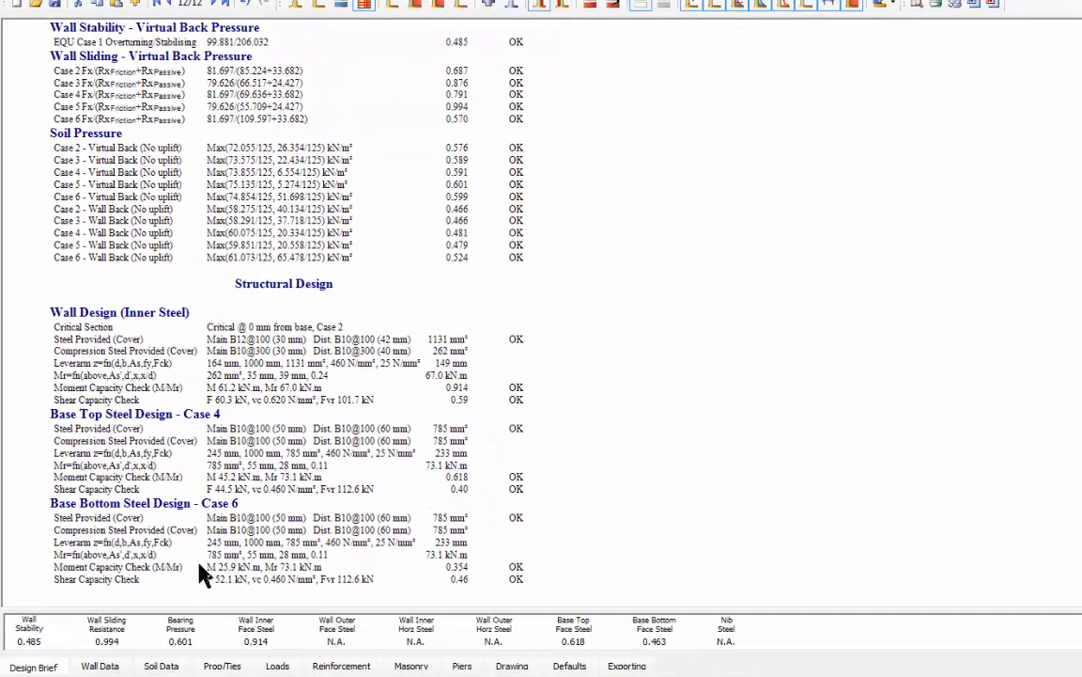
Review the default load factors for the EQU, A1 and A2 cases, from soil self weight to nib passive earth pressure
scroll(151, 443, "up", 5)
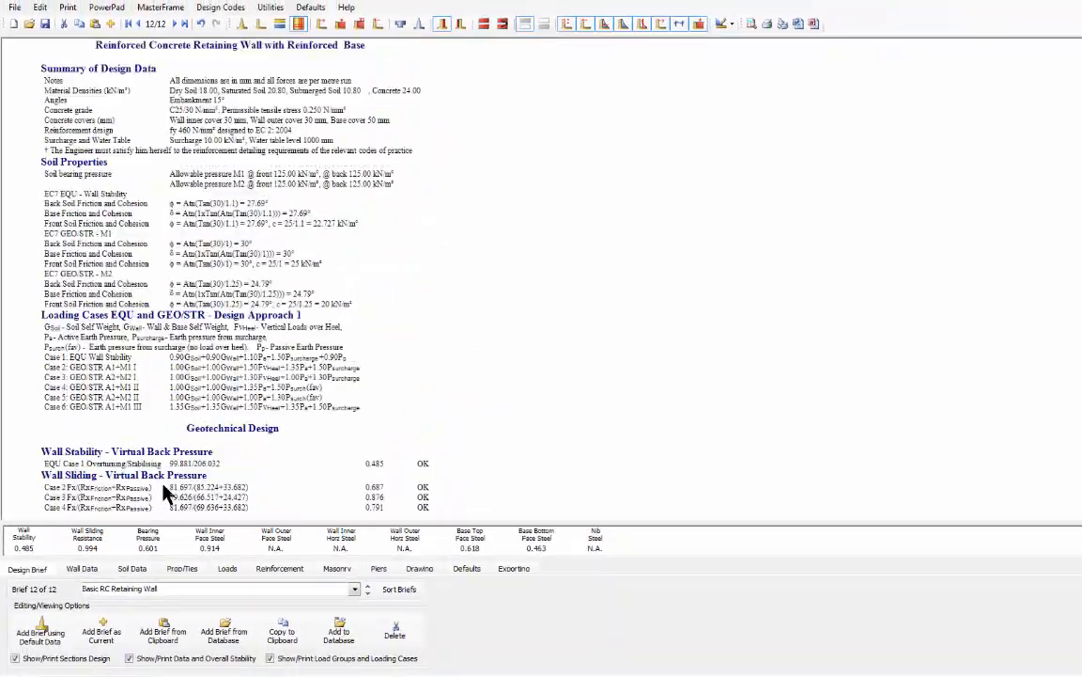
scroll(163, 487, "up", 3)
scroll(165, 460, "down", 2)
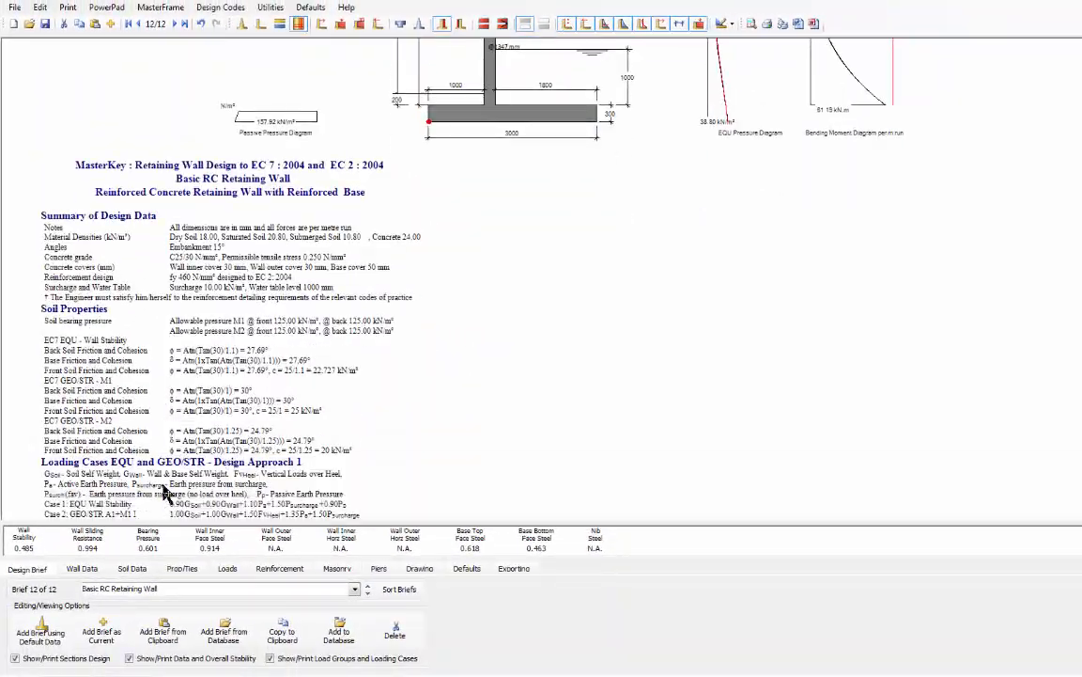
scroll(160, 487, "up", 1)
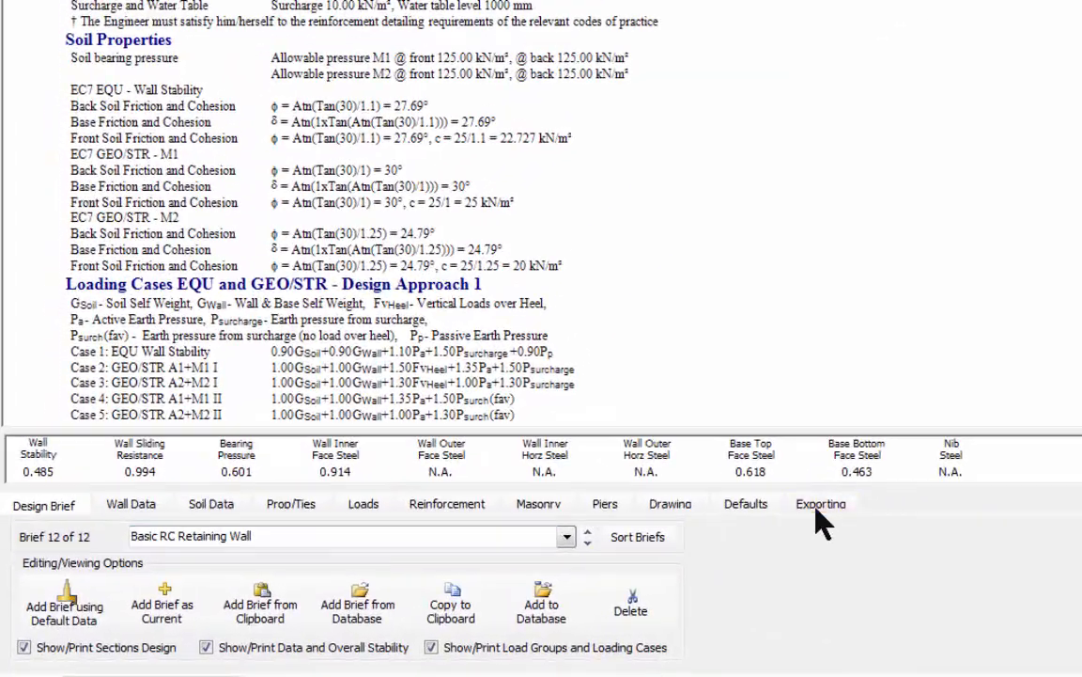
left_click(751, 505)
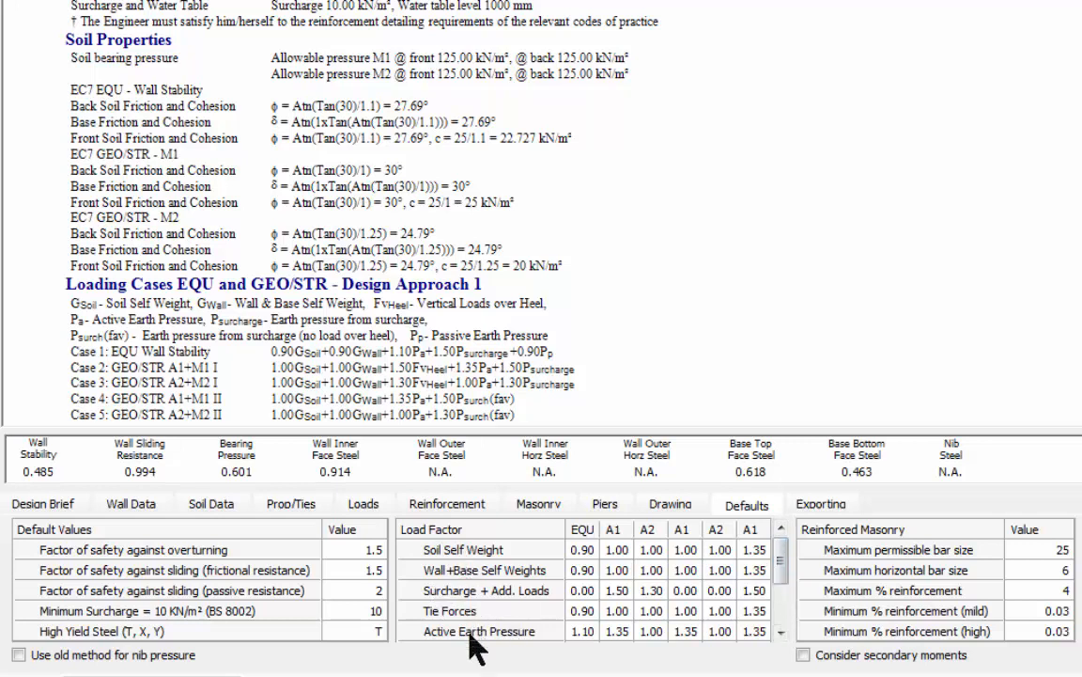
left_click_drag(781, 558, 783, 632)
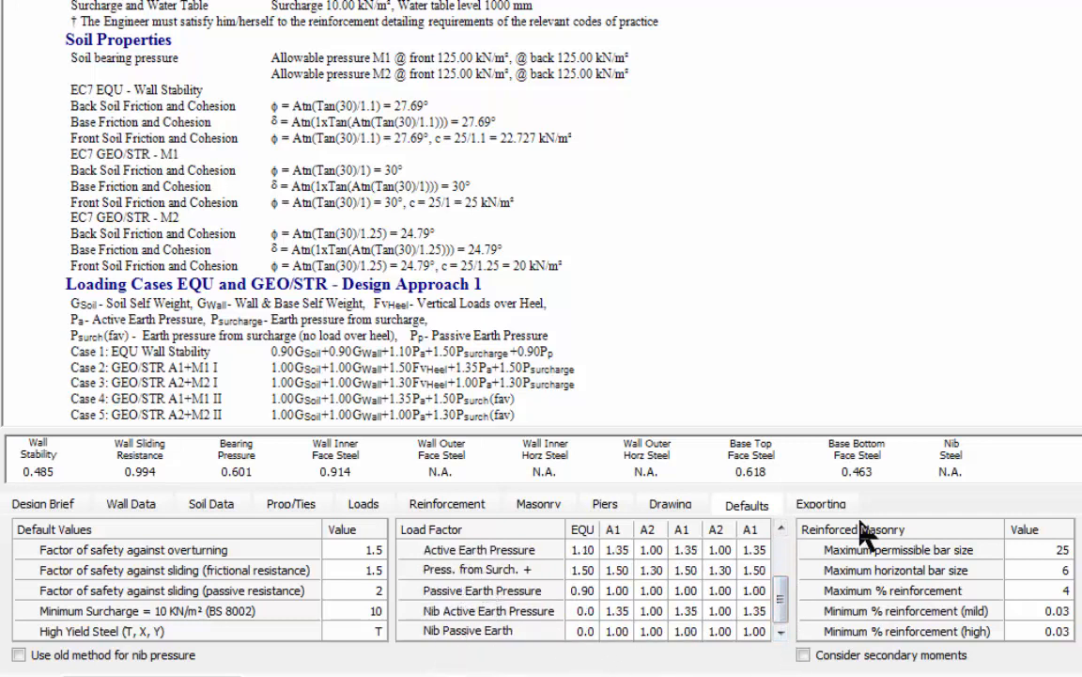
left_click(615, 570)
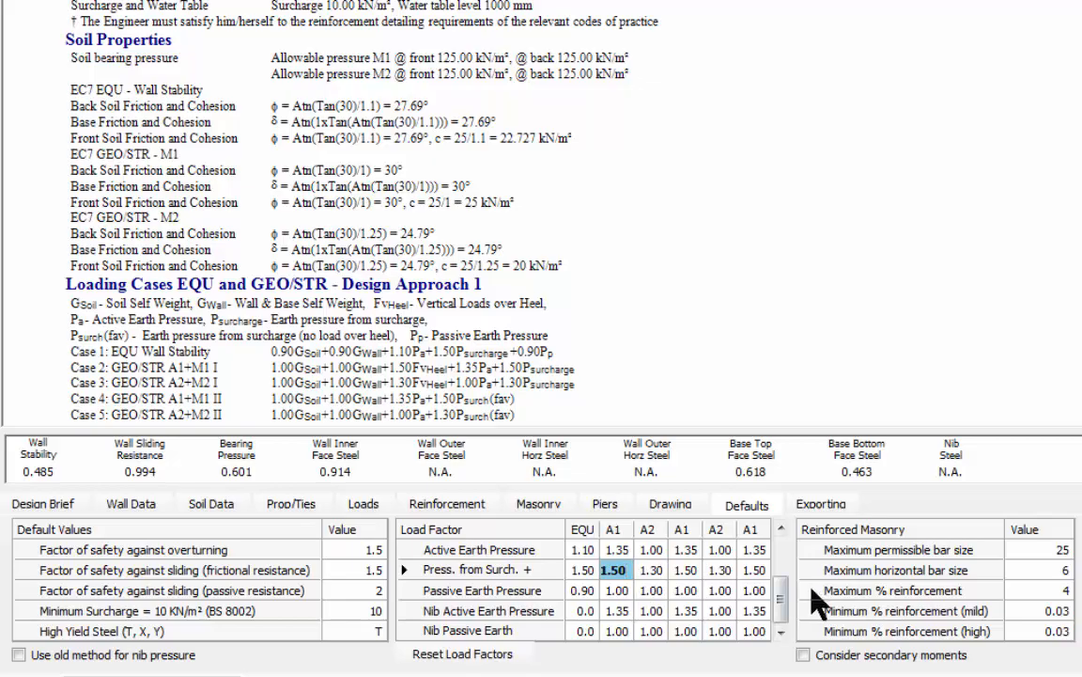
left_click_drag(780, 594, 780, 551)
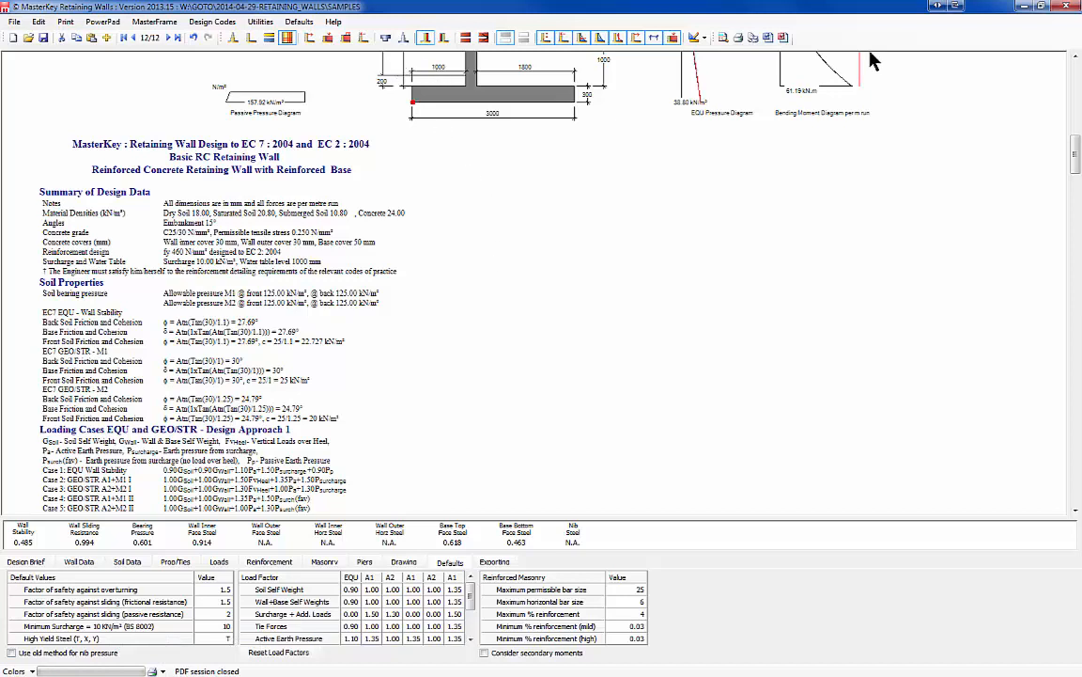
Exit MasterKey Retaining Walls and open MasterSeries Customization from the main MasterSeries program
left_click(1064, 7)
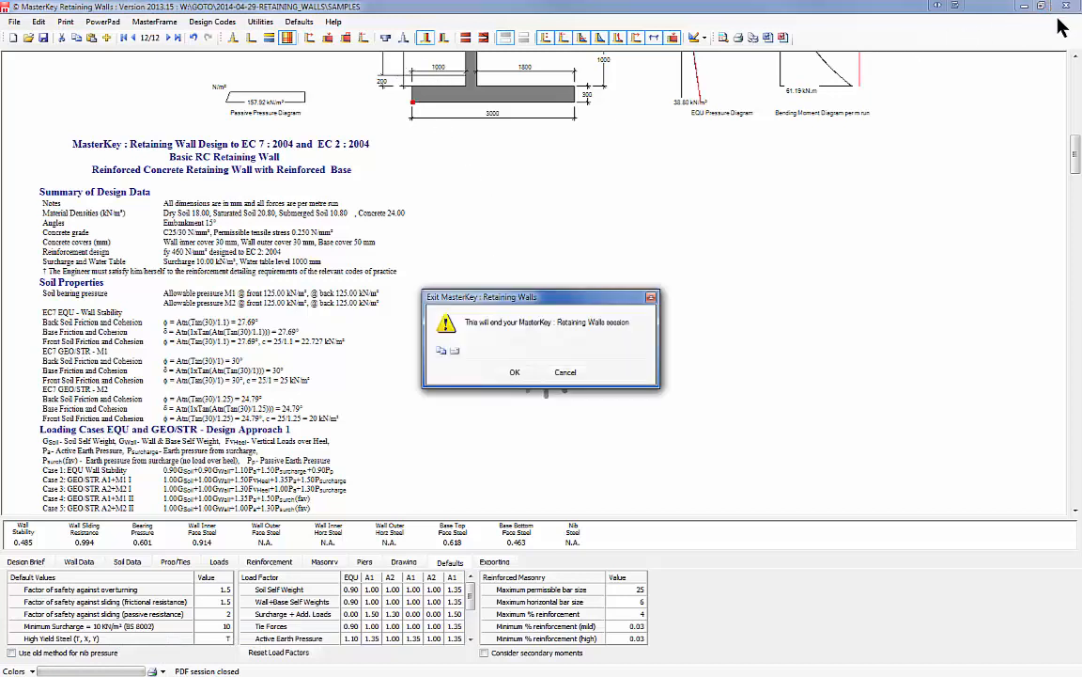
left_click(513, 373)
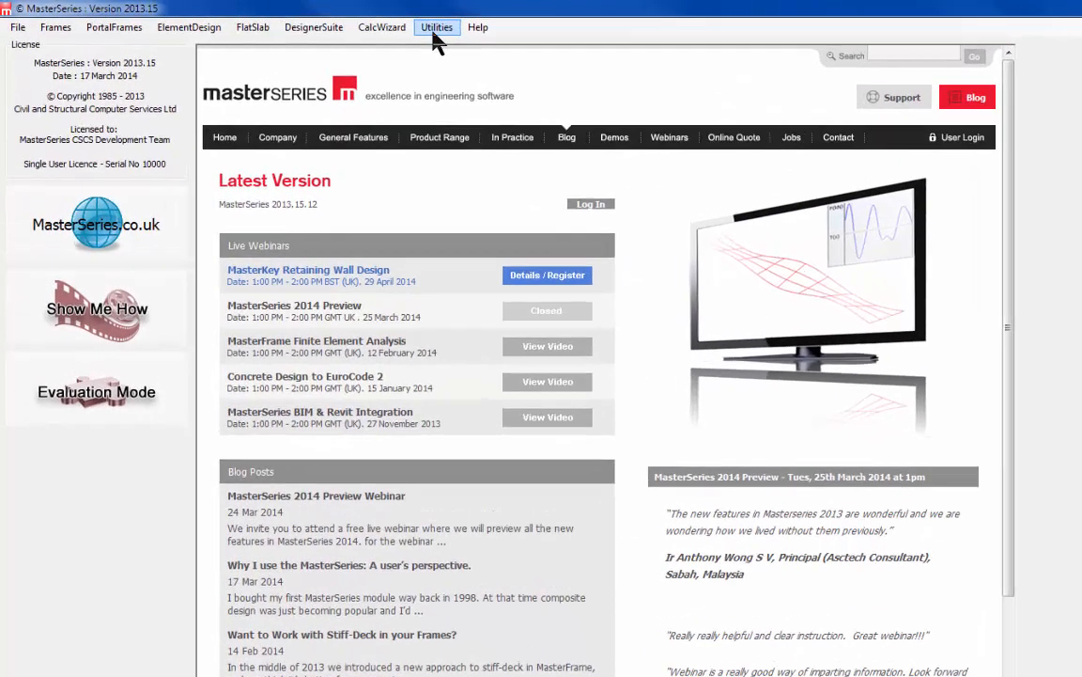
left_click(349, 22)
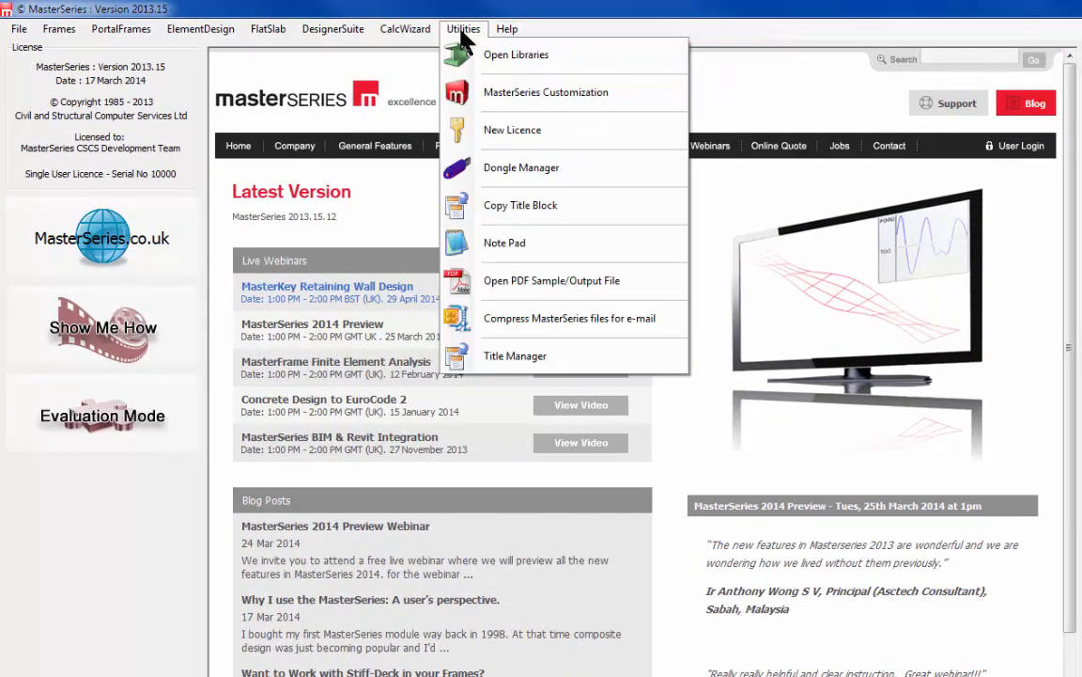
left_click(547, 93)
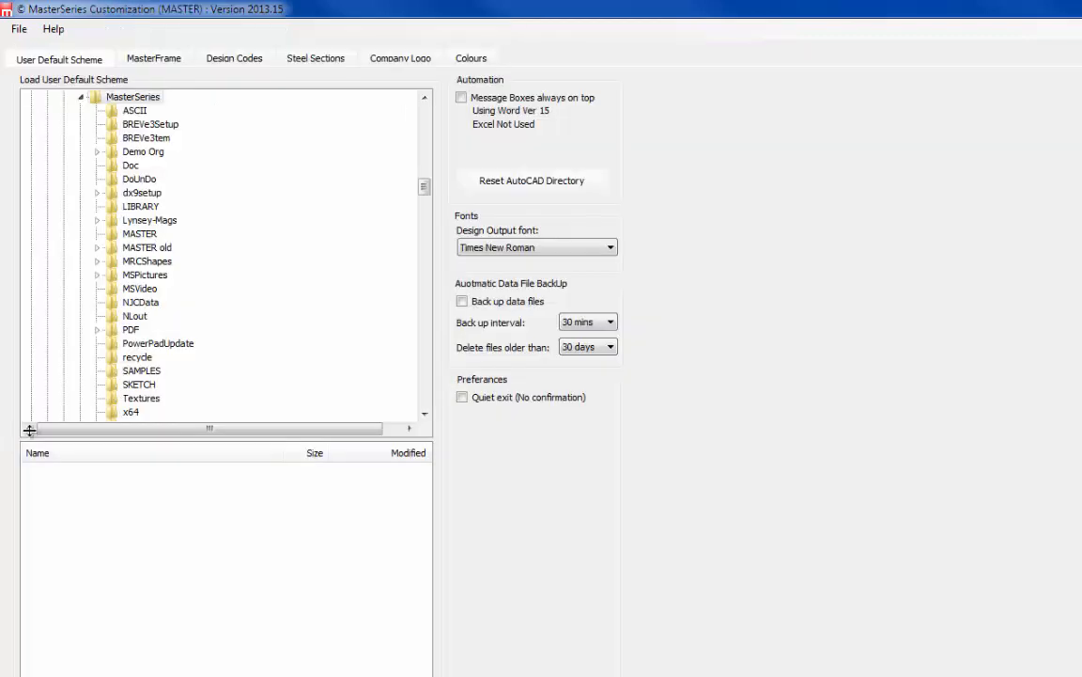
Set the default country for EuroCode national application to Defaults in the design code settings
left_click(235, 62)
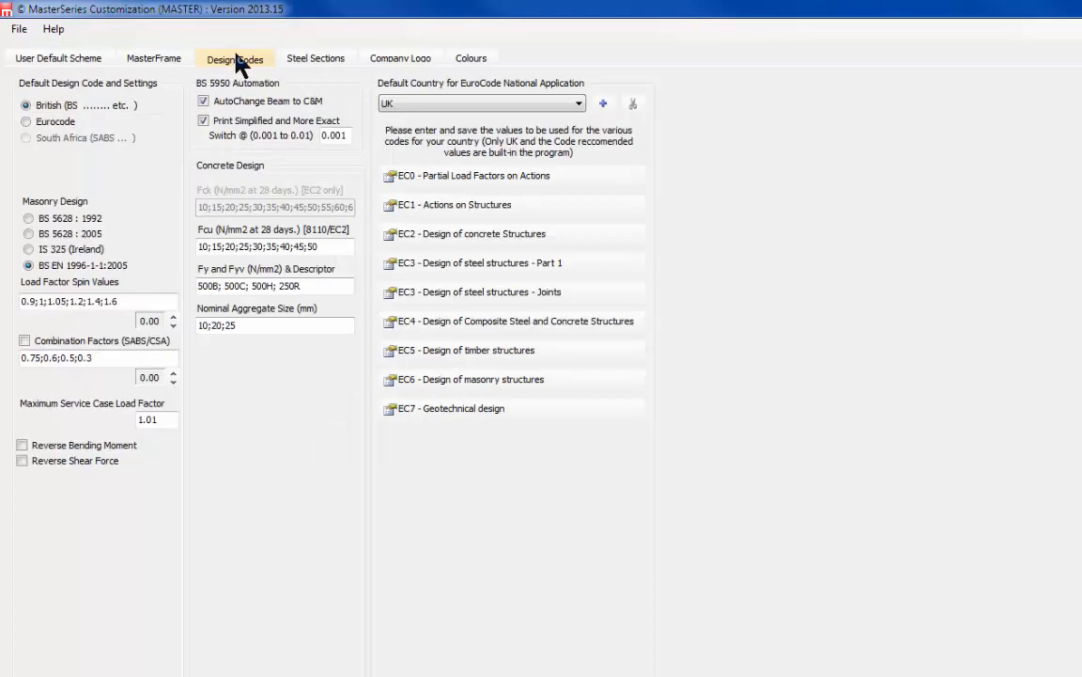
left_click(580, 104)
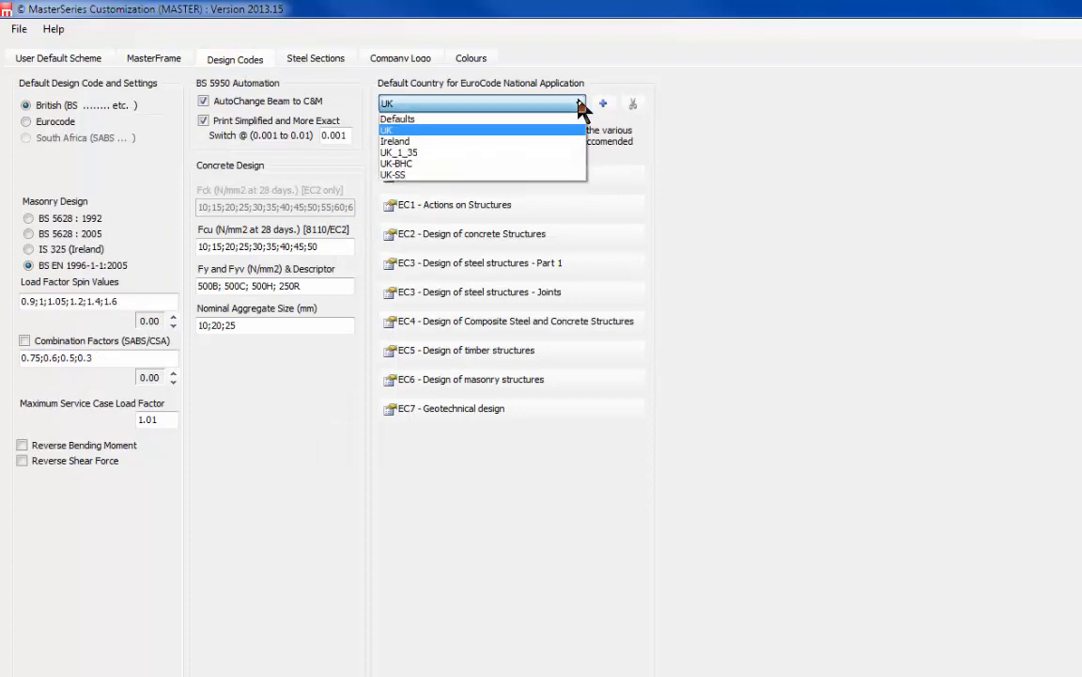
left_click(484, 119)
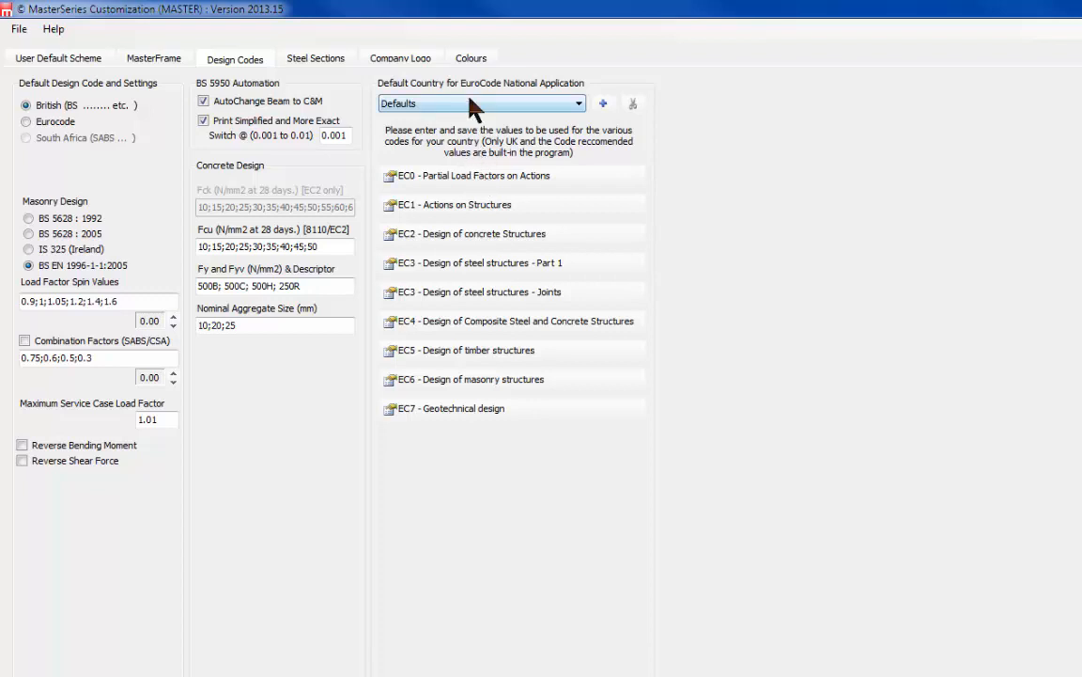
Choose UK as the default EuroCode country and examine its EC7 geotechnical partial factors on actions and soil
left_click(474, 108)
left_click(575, 125)
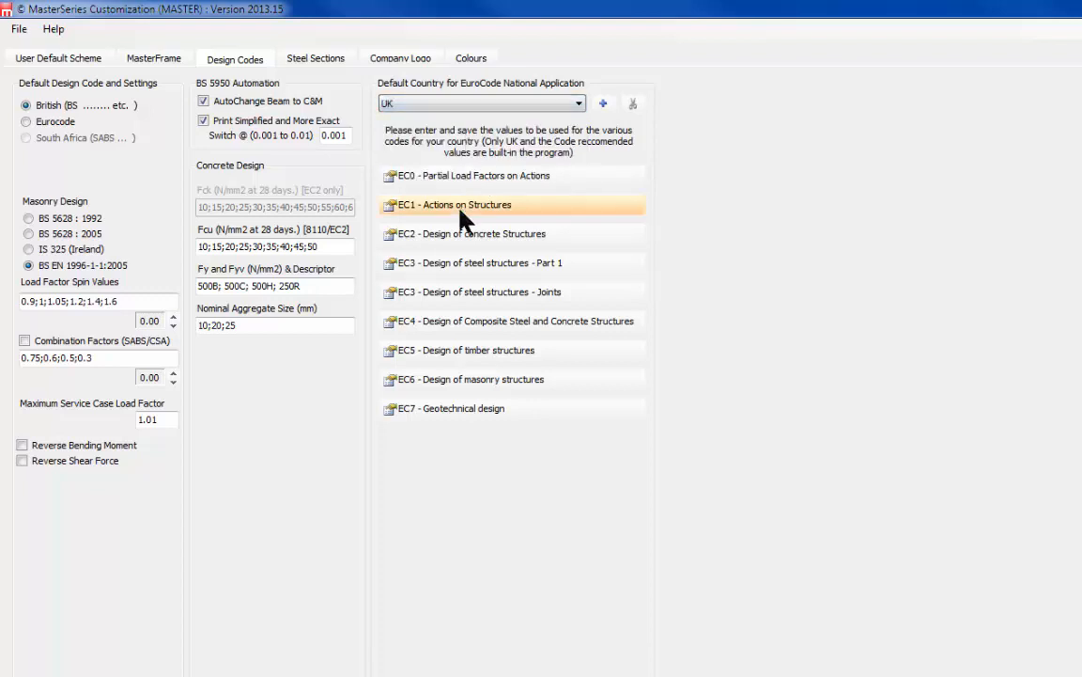
left_click(448, 411)
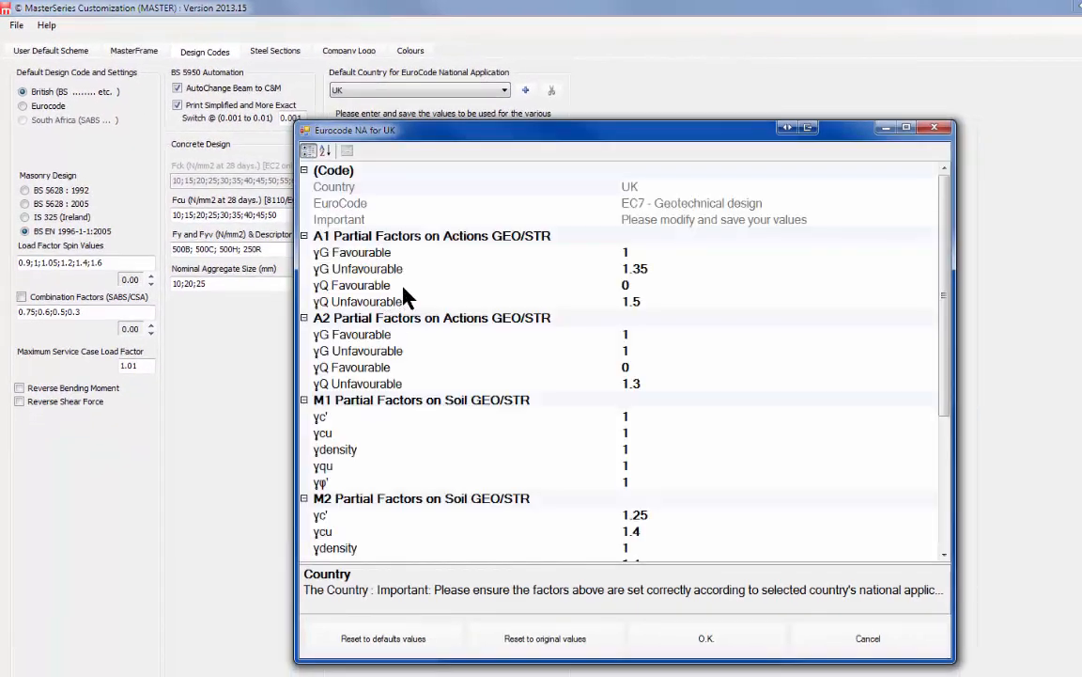
left_click(378, 251)
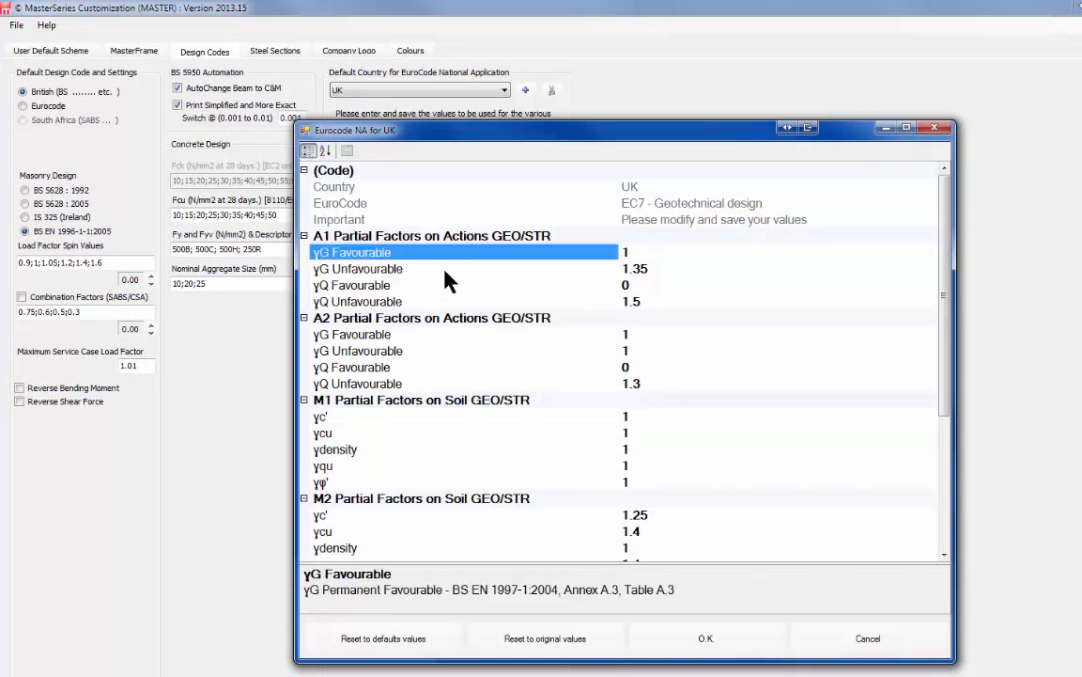
left_click(523, 270)
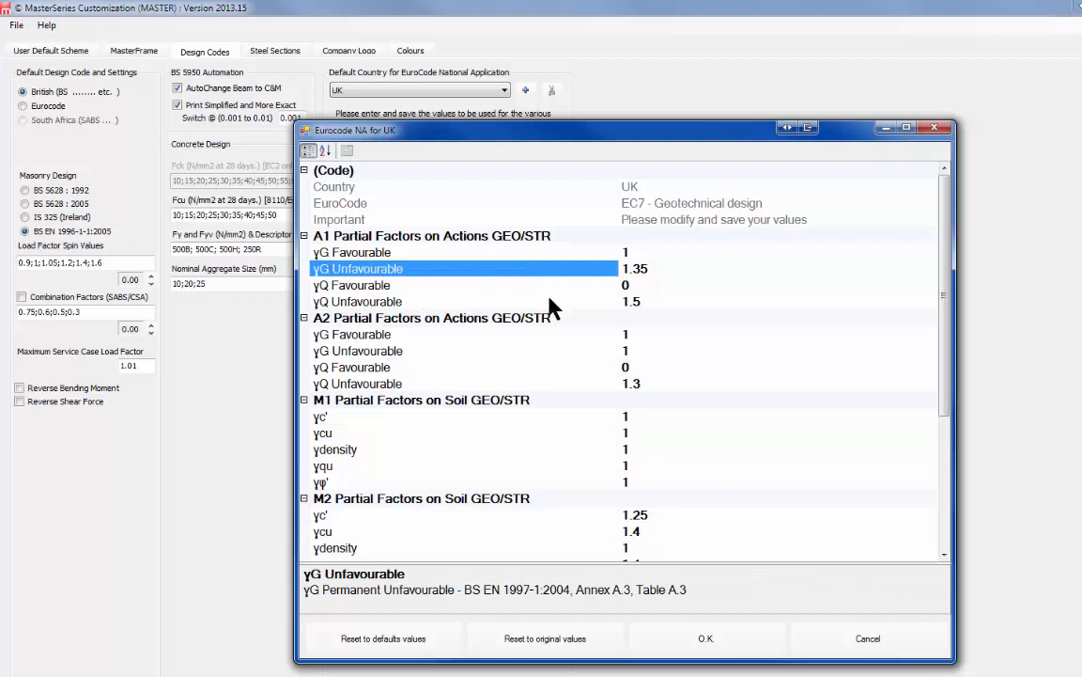
left_click(530, 418)
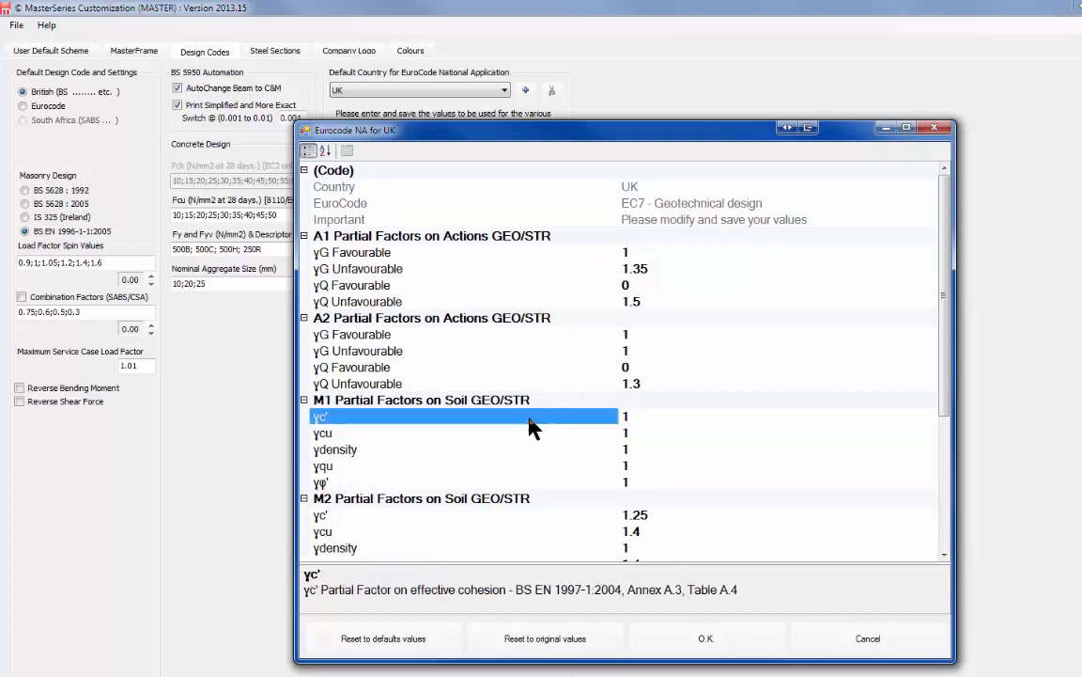
scroll(526, 423, "down", 4)
scroll(526, 423, "up", 1)
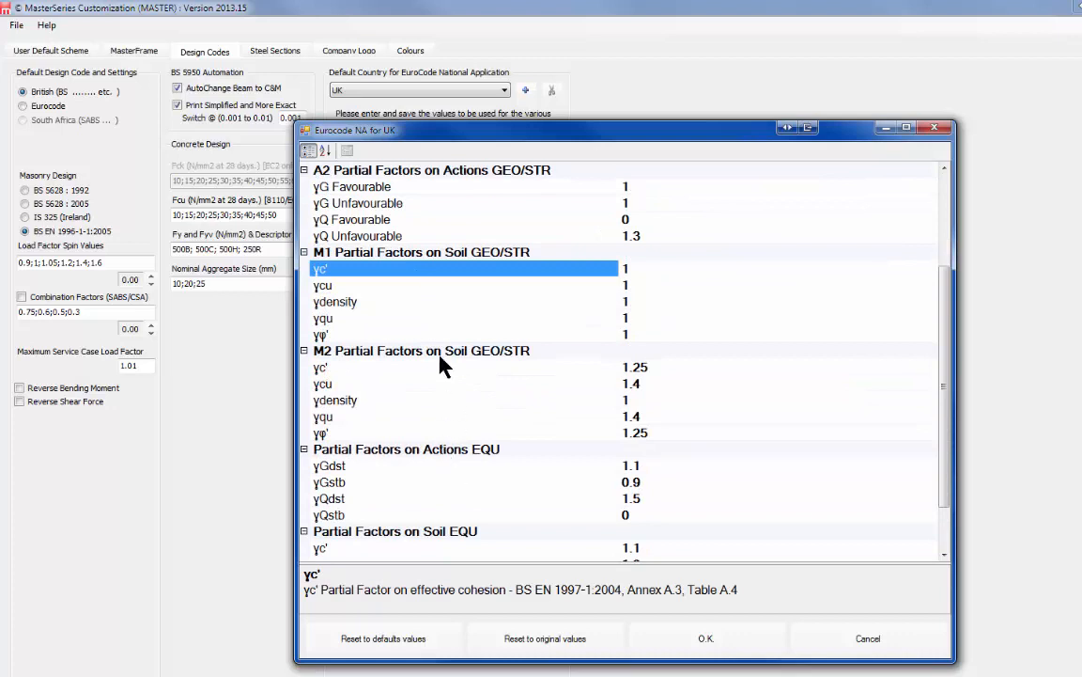
scroll(447, 488, "down", 1)
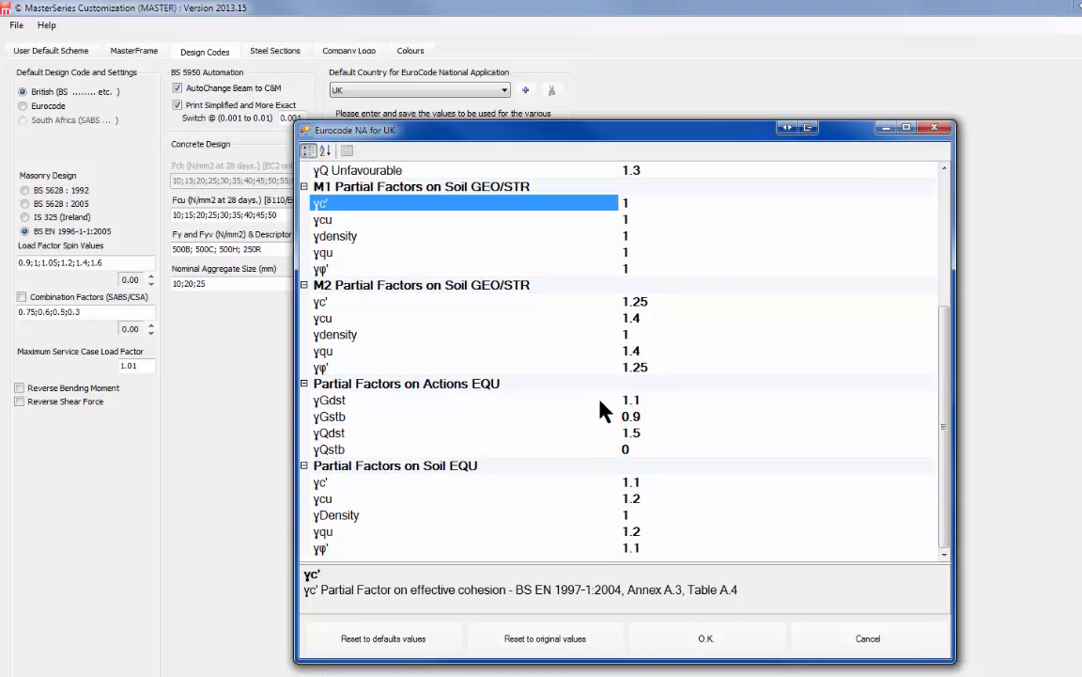
scroll(505, 537, "up", 5)
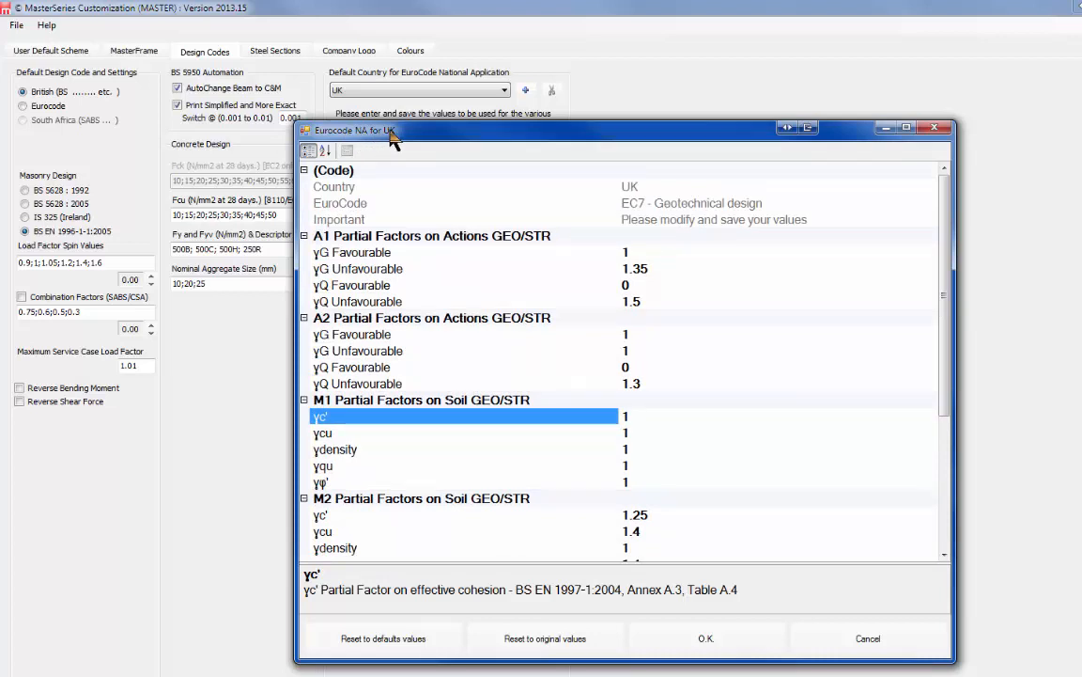
left_click(937, 130)
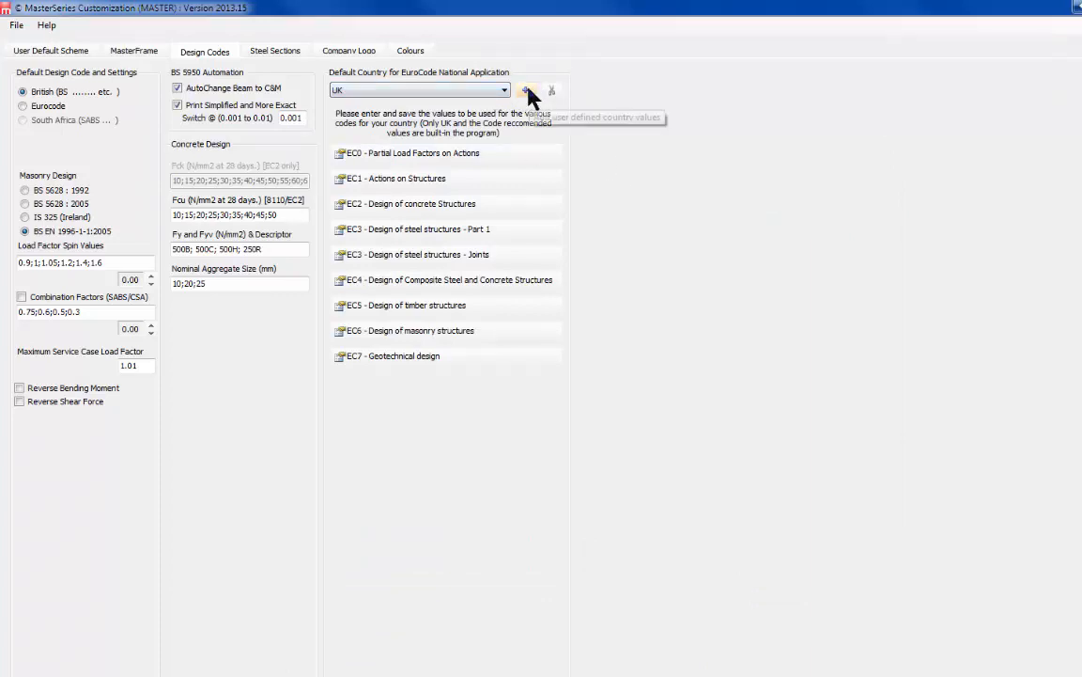
Add a new national annex value set copied from UK, named with the UK prefix and the person's first name
left_click(525, 90)
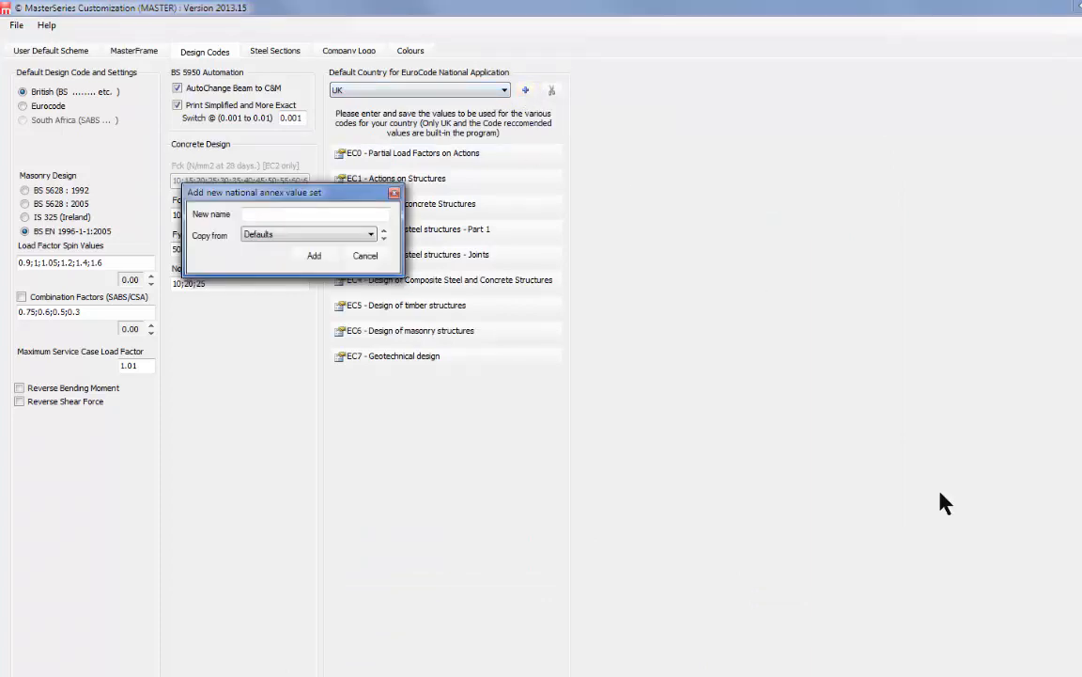
left_click(258, 232)
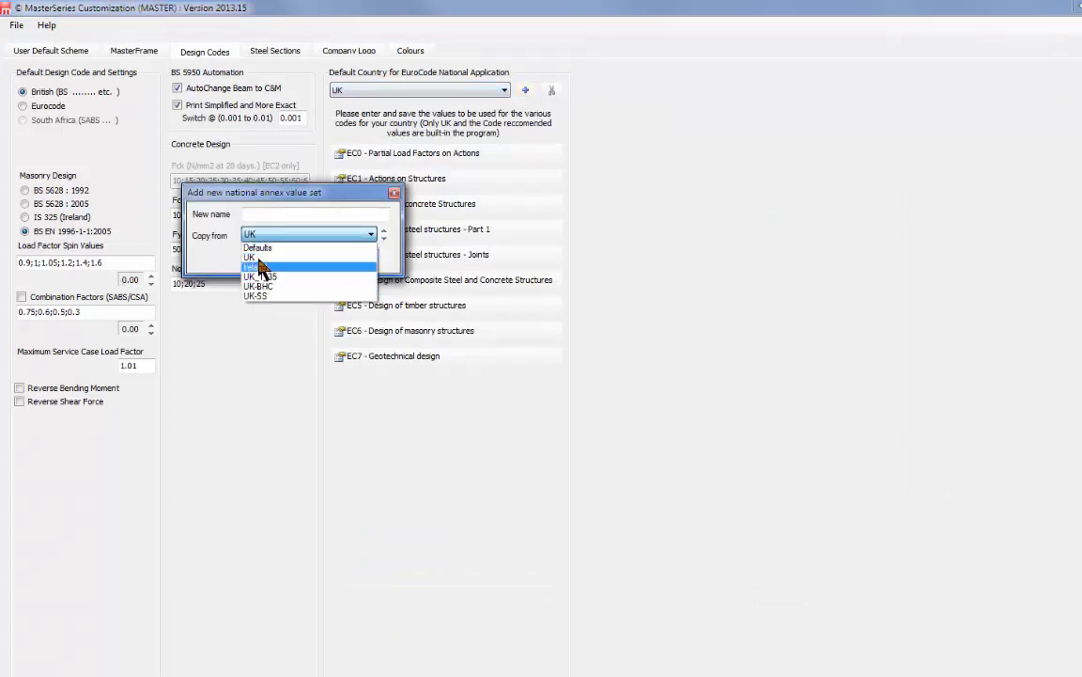
left_click(261, 257)
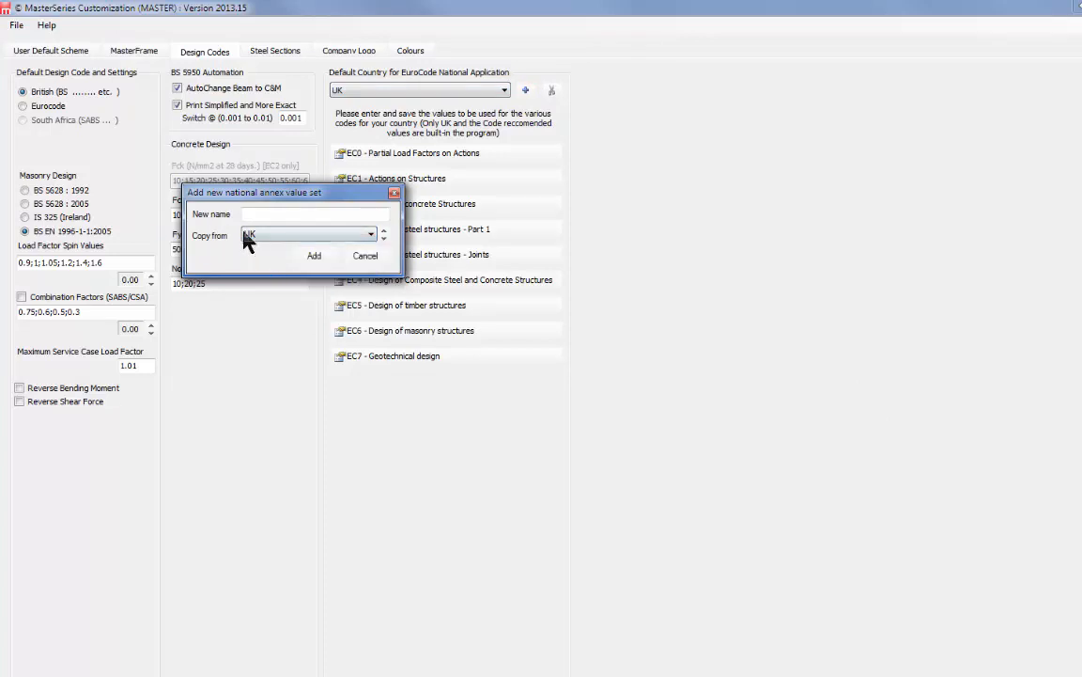
left_click(267, 215)
type("UK-valu")
key("BackSpace")
key("BackSpace")
key("BackSpace")
key("BackSpace")
type("George")
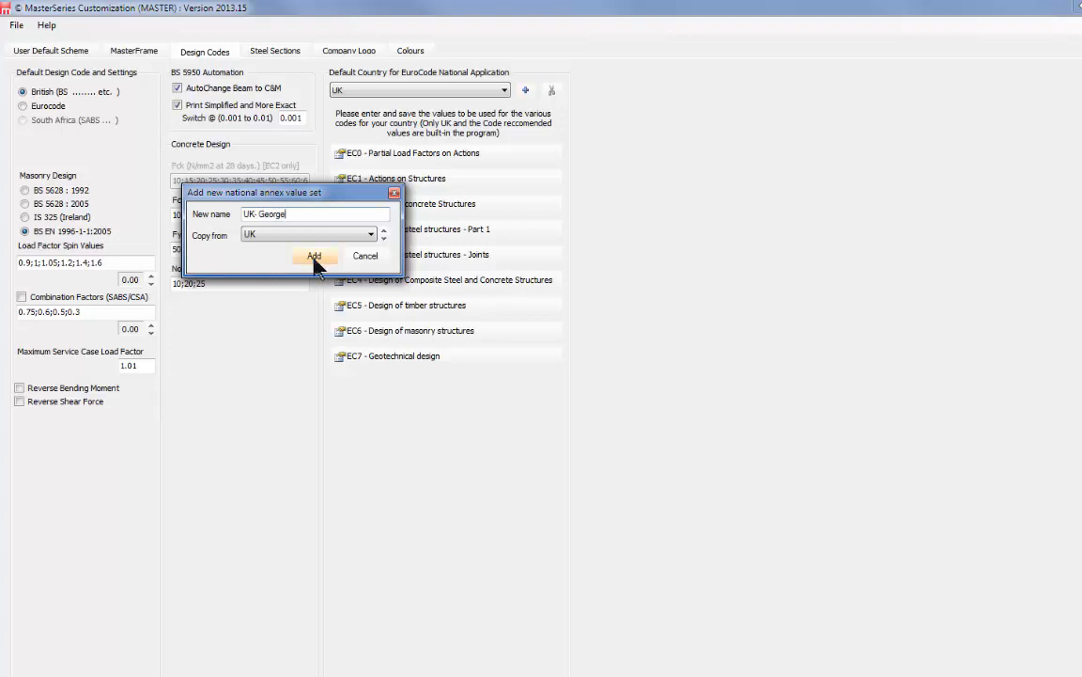
left_click(316, 257)
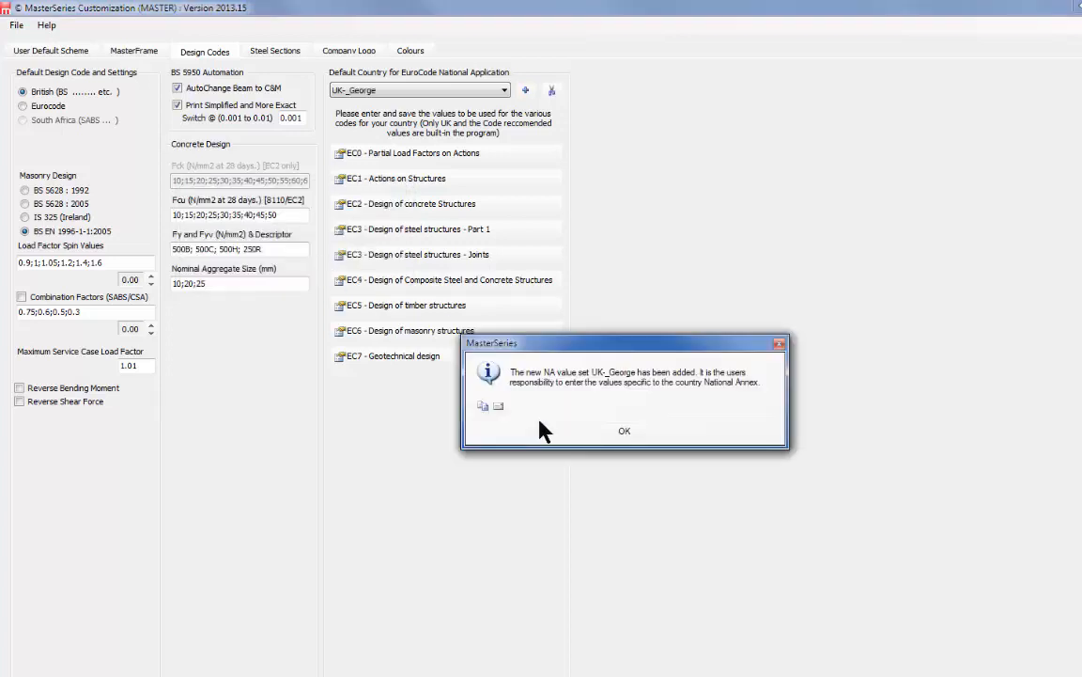
left_click(620, 430)
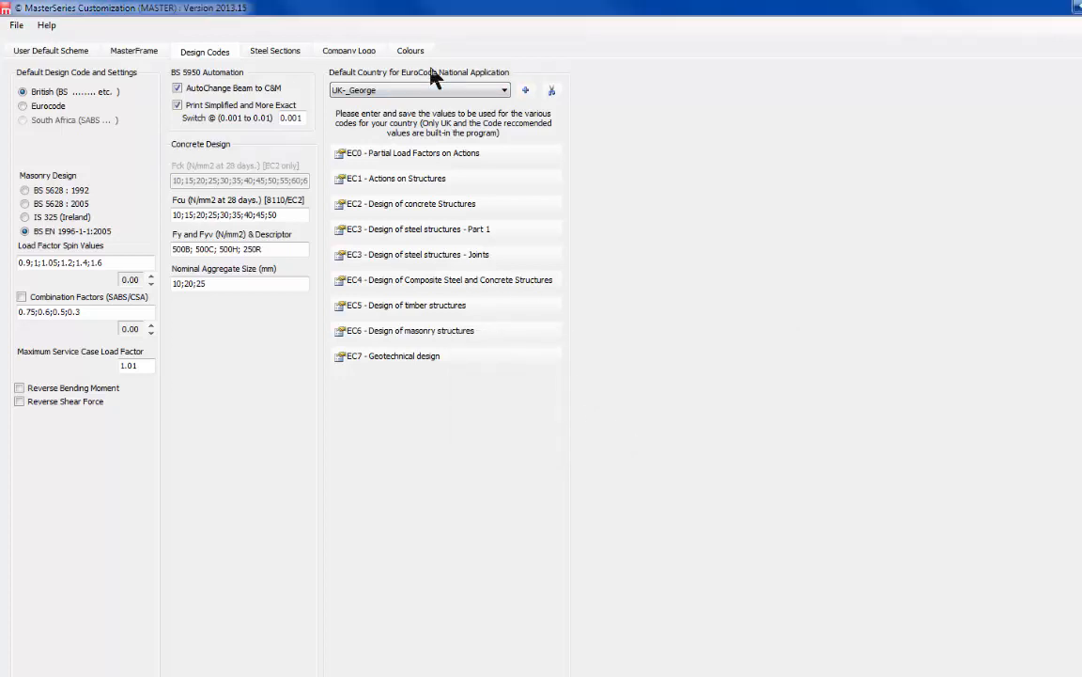
In the new set's EC7 factors, set γQ Unfavourable to 1.55 for A1 and 1.35 for A2
left_click(405, 356)
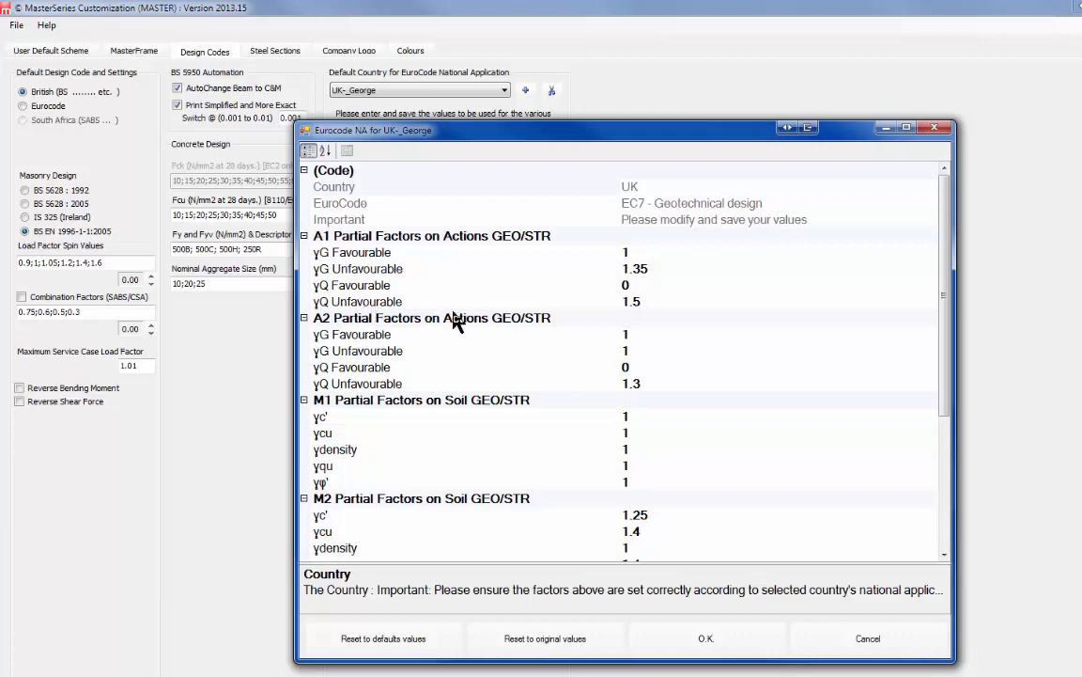
left_click(636, 308)
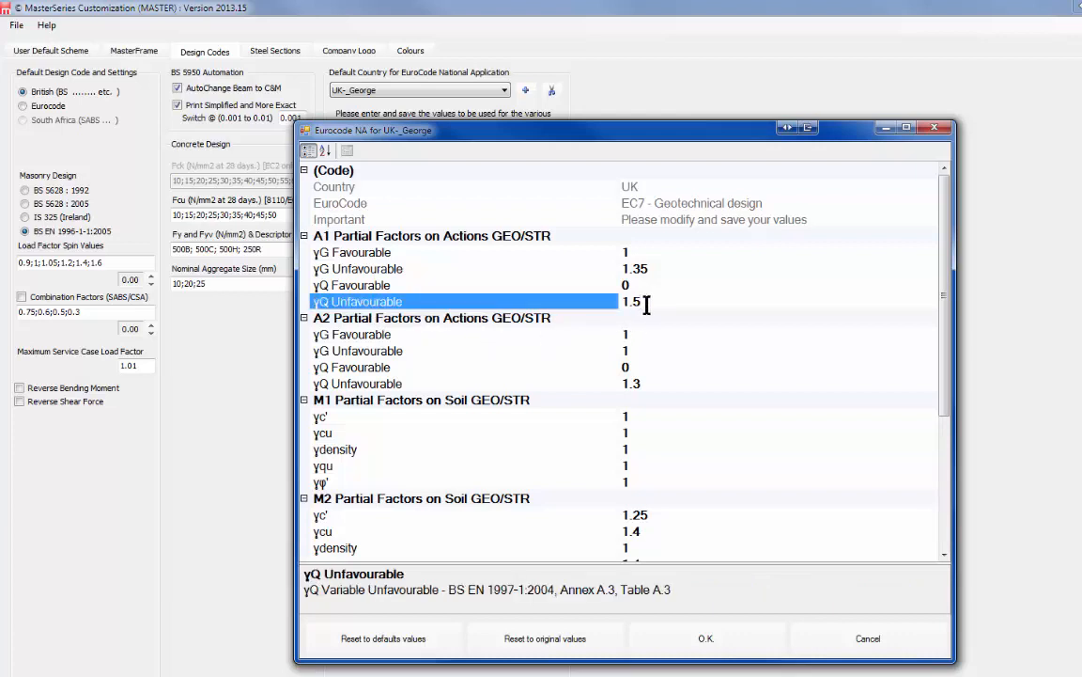
type("5")
left_click(644, 383)
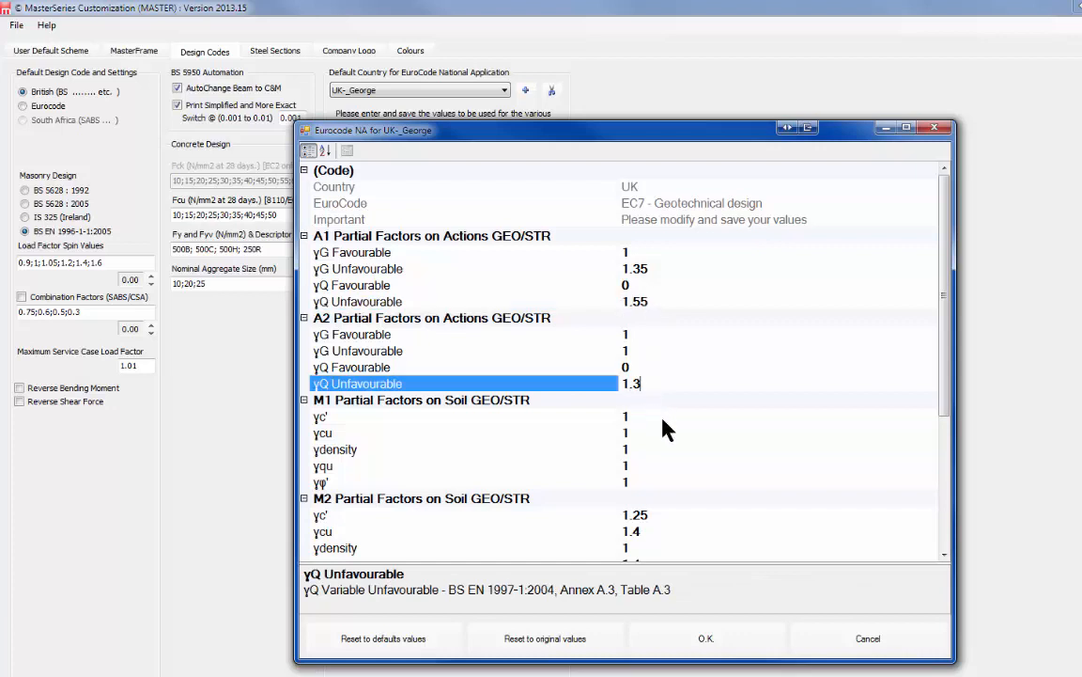
type("5")
Set the M2 partial factor on effective cohesion γc' to 1.30 and save the EC7 values
scroll(663, 429, "down", 3)
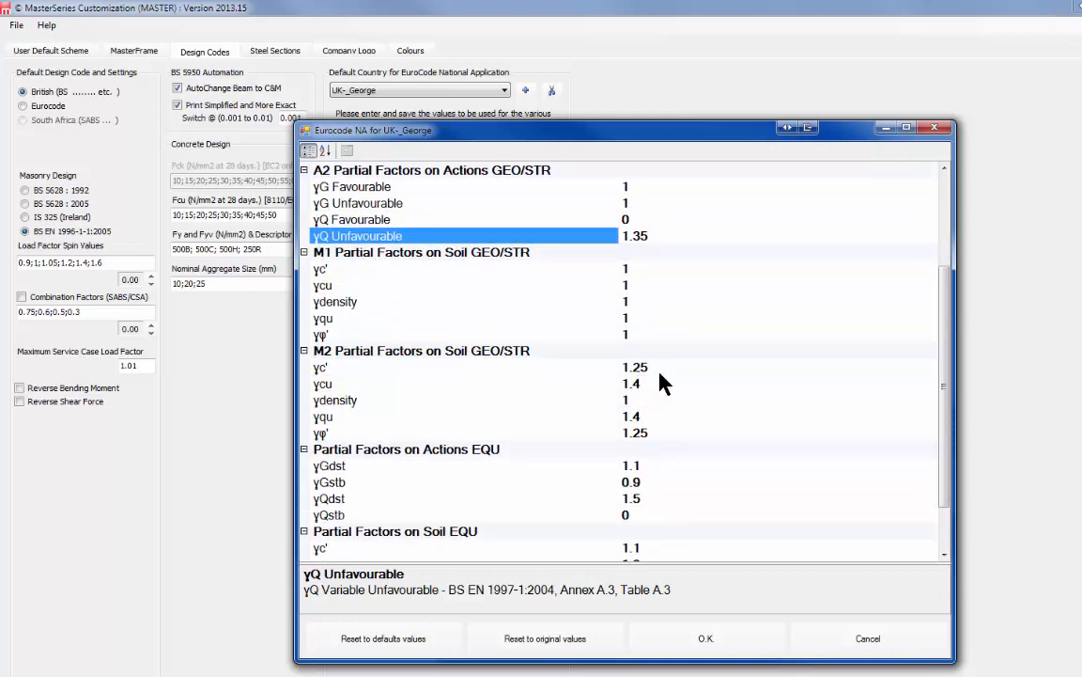
left_click(659, 365)
key("BackSpace")
key("BackSpace")
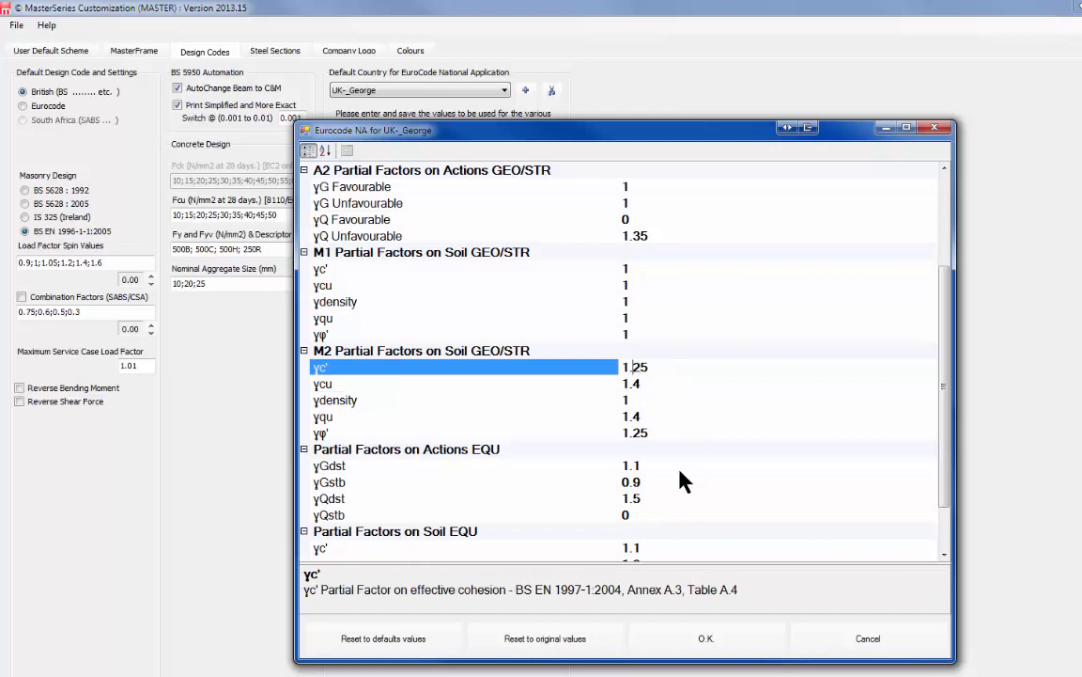
type("5")
key("BackSpace")
type("30")
scroll(677, 479, "down", 2)
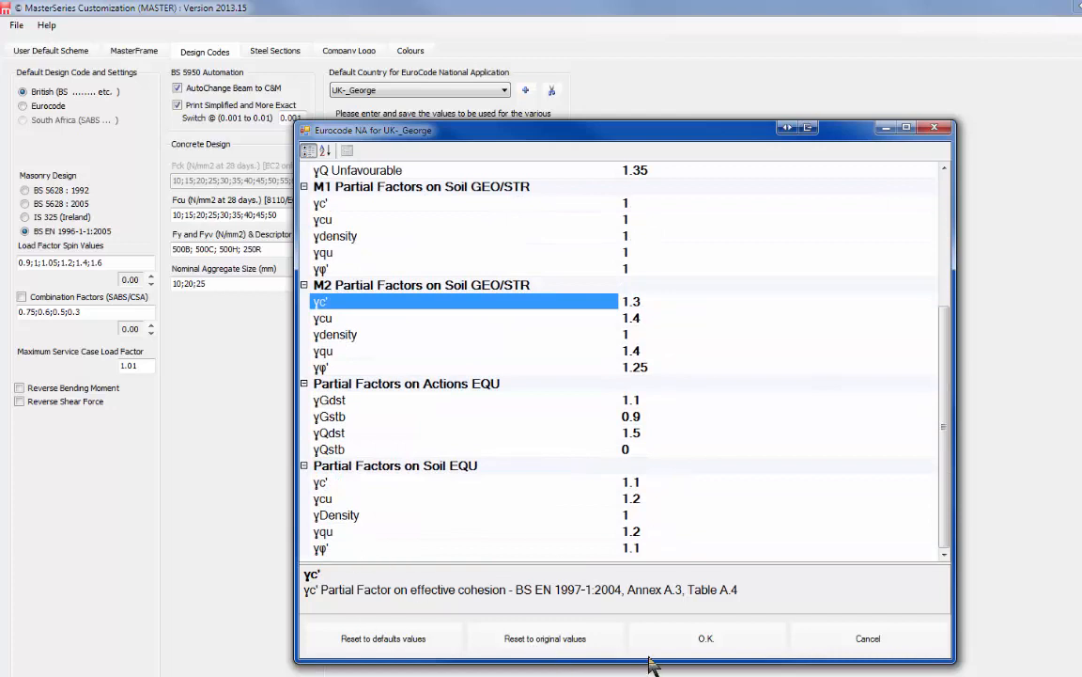
left_click(706, 642)
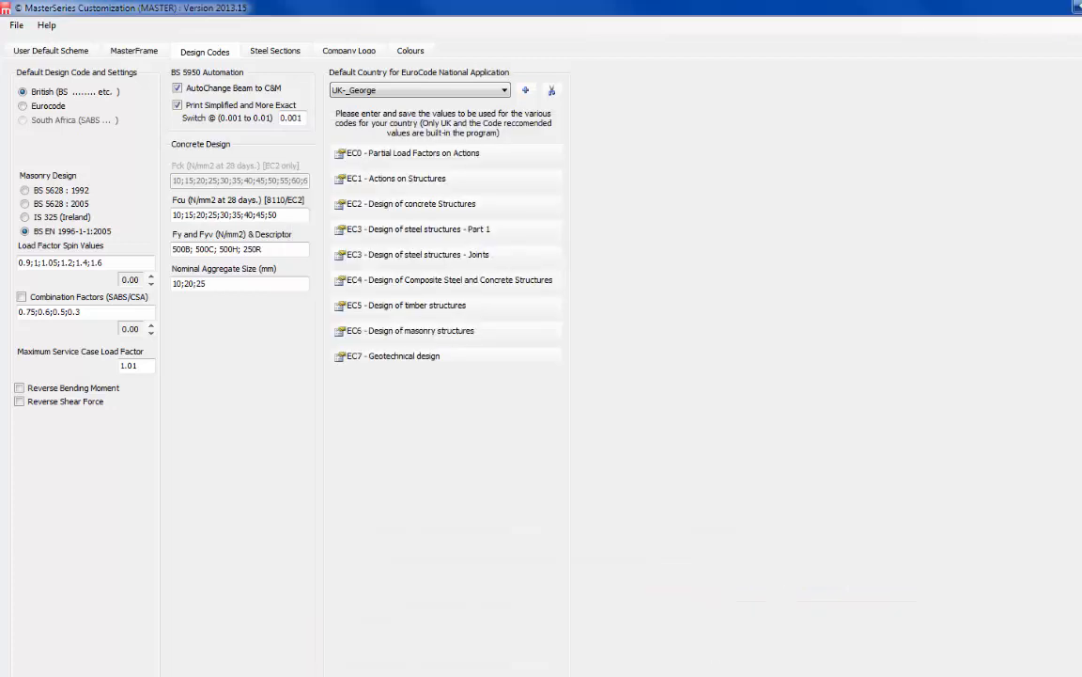
Exit MasterSeries Customization, launch MasterKey Retaining Walls from the main MasterSeries program and open samples.MRW
left_click(1081, 7)
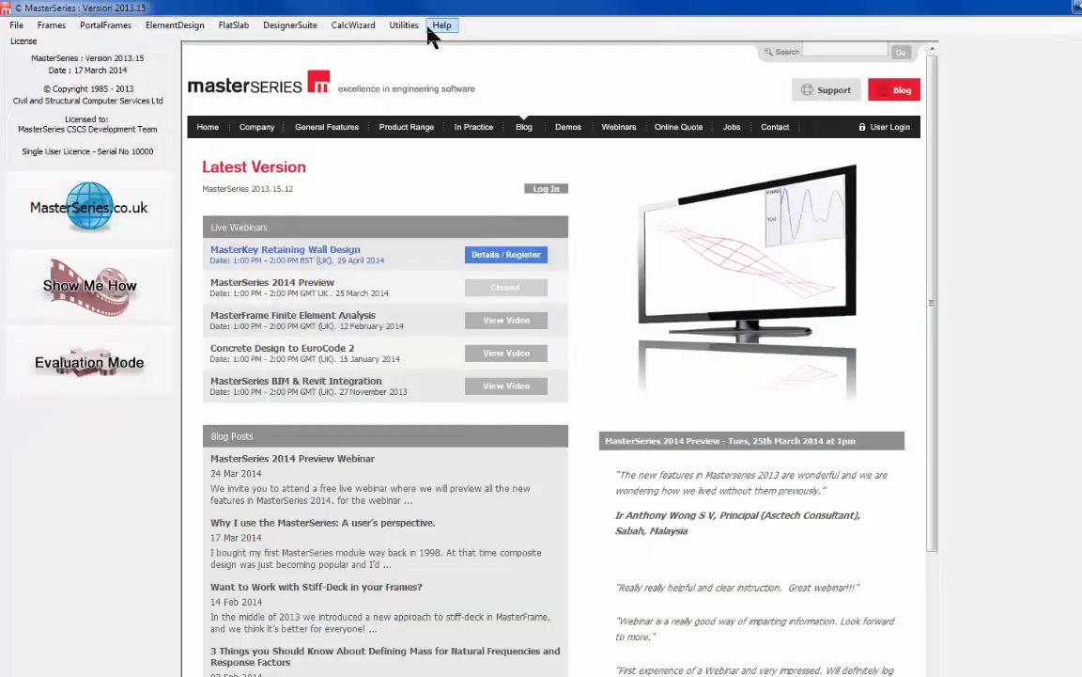
left_click(287, 26)
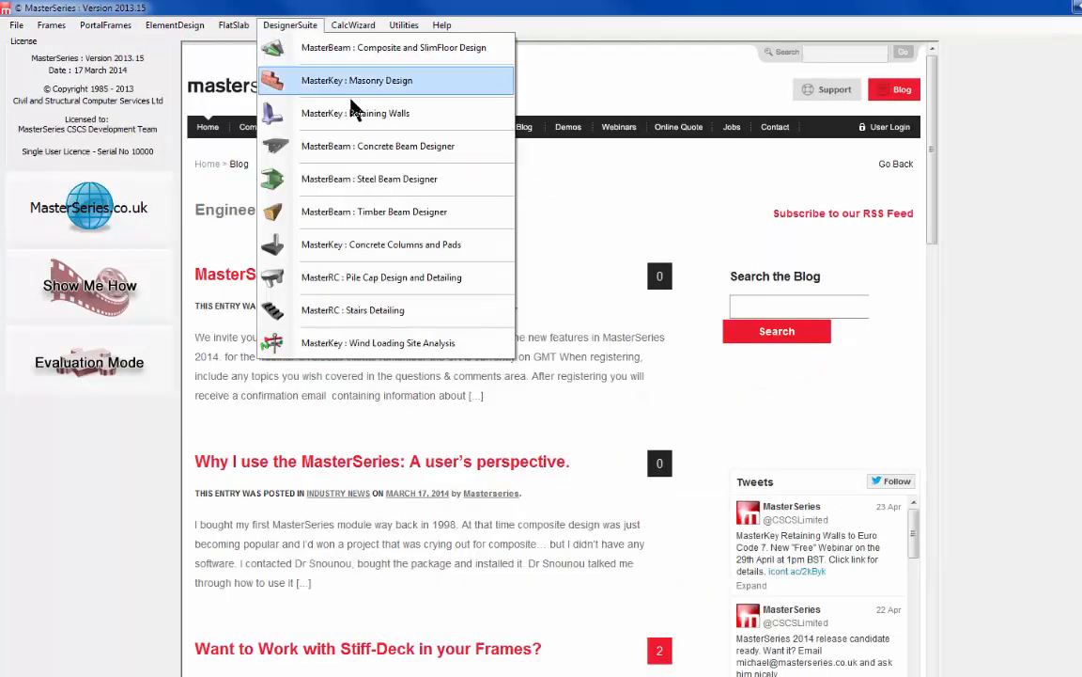
left_click(402, 114)
left_click(72, 446)
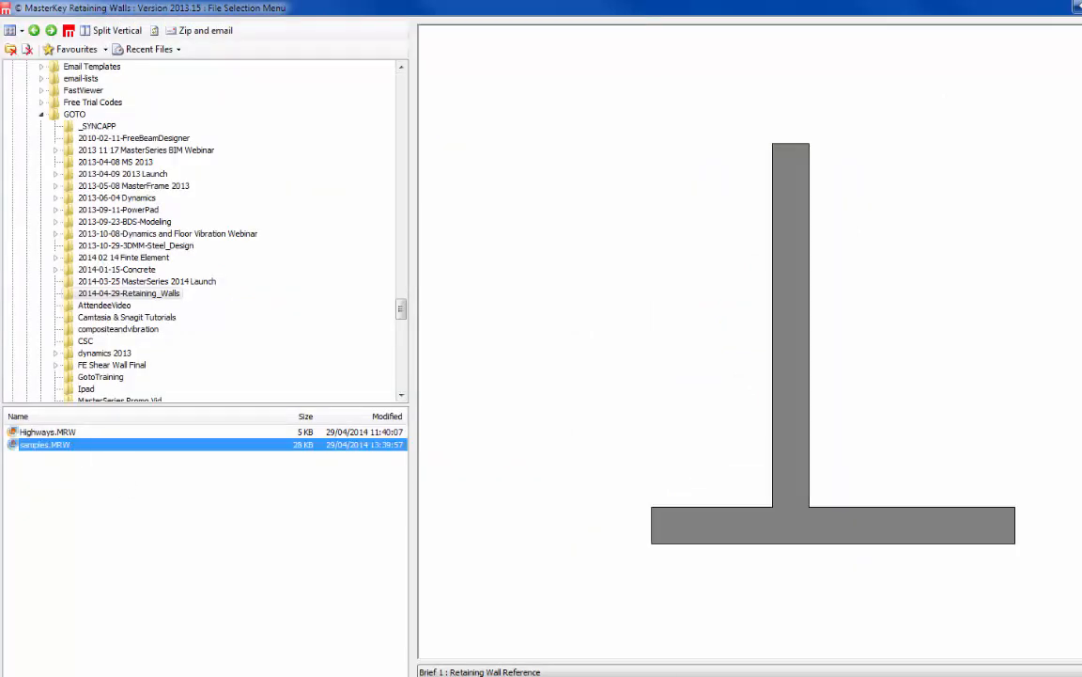
key("Return")
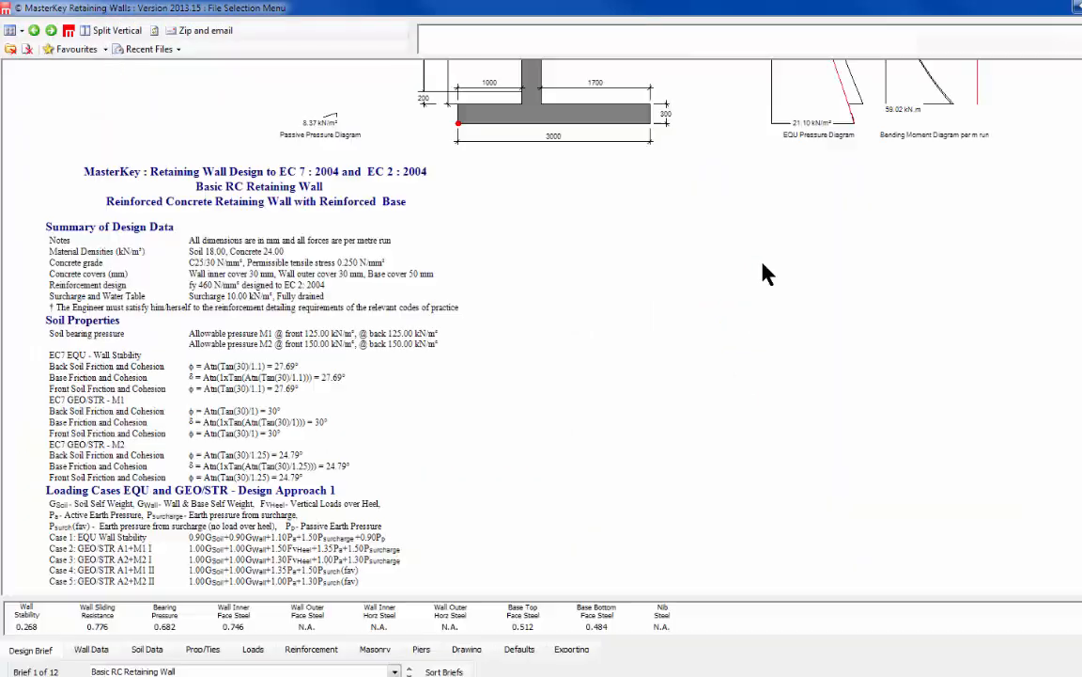
scroll(84, 66, "up", 1)
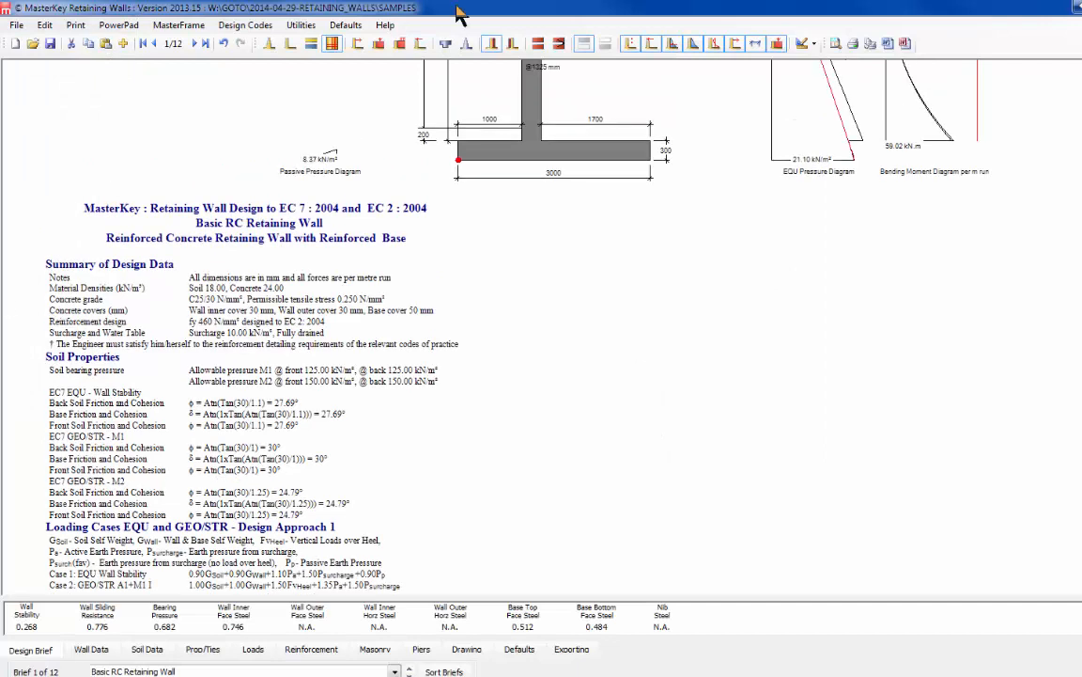
Switch the EC7 : 2004 design code's national annex from UK to the newly added custom UK value set
left_click(350, 27)
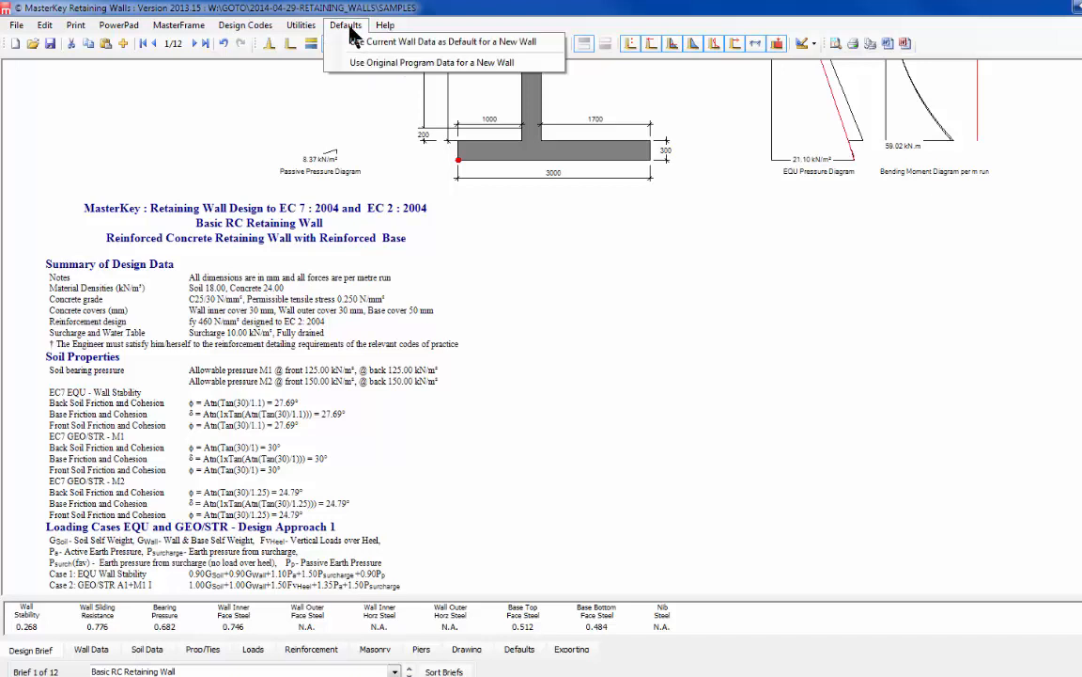
mouse_move(254, 29)
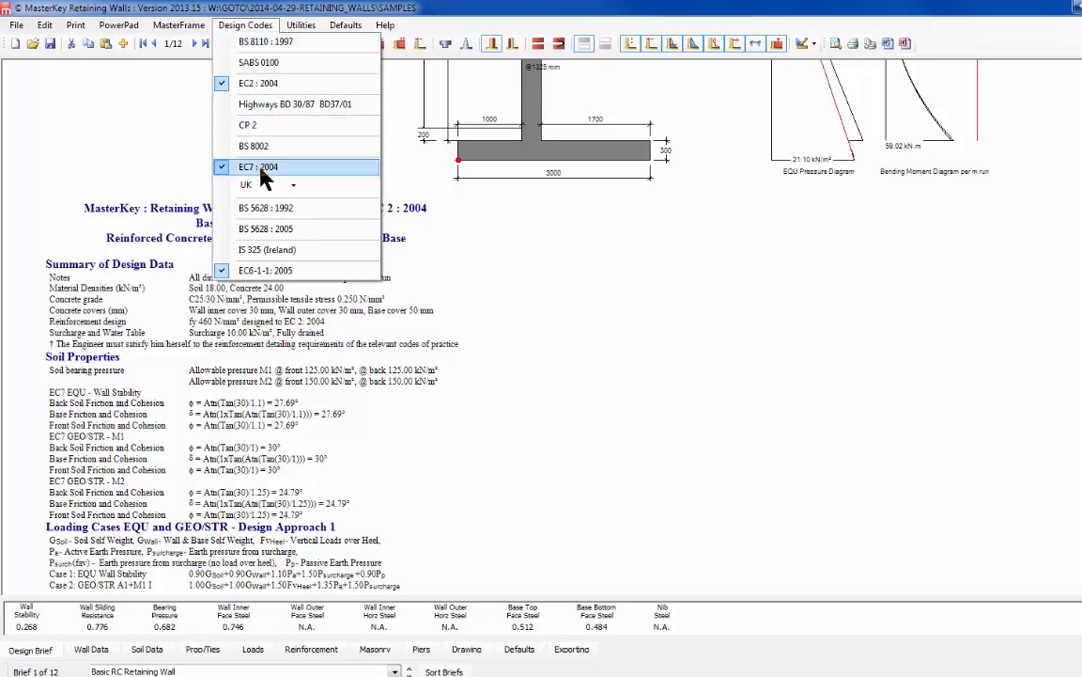
left_click(293, 185)
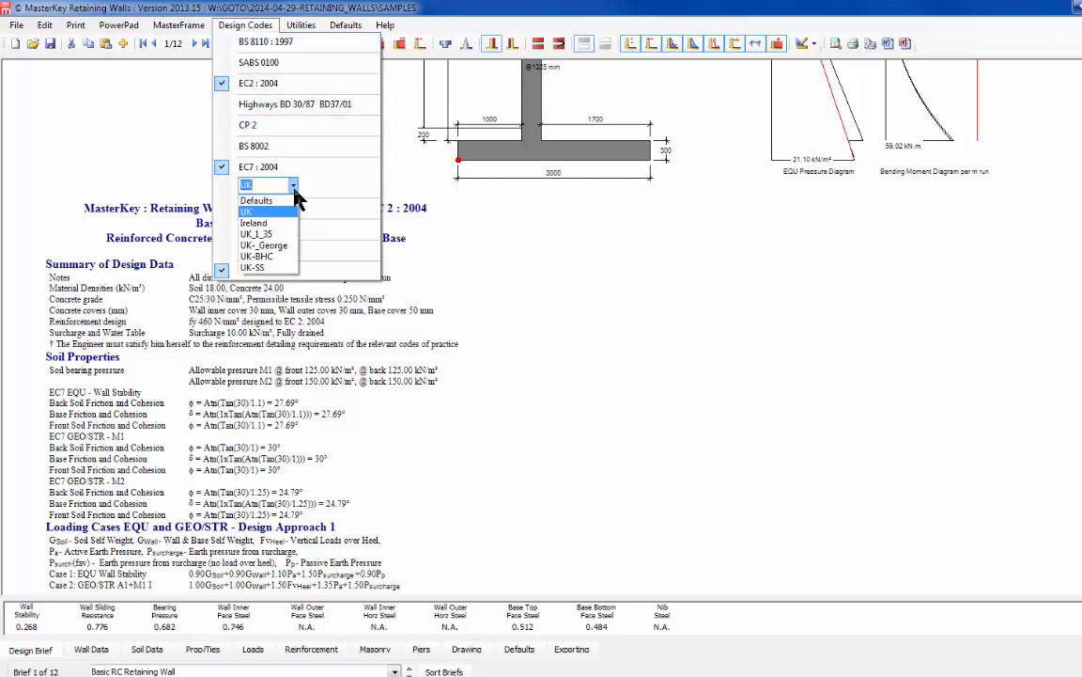
left_click(278, 248)
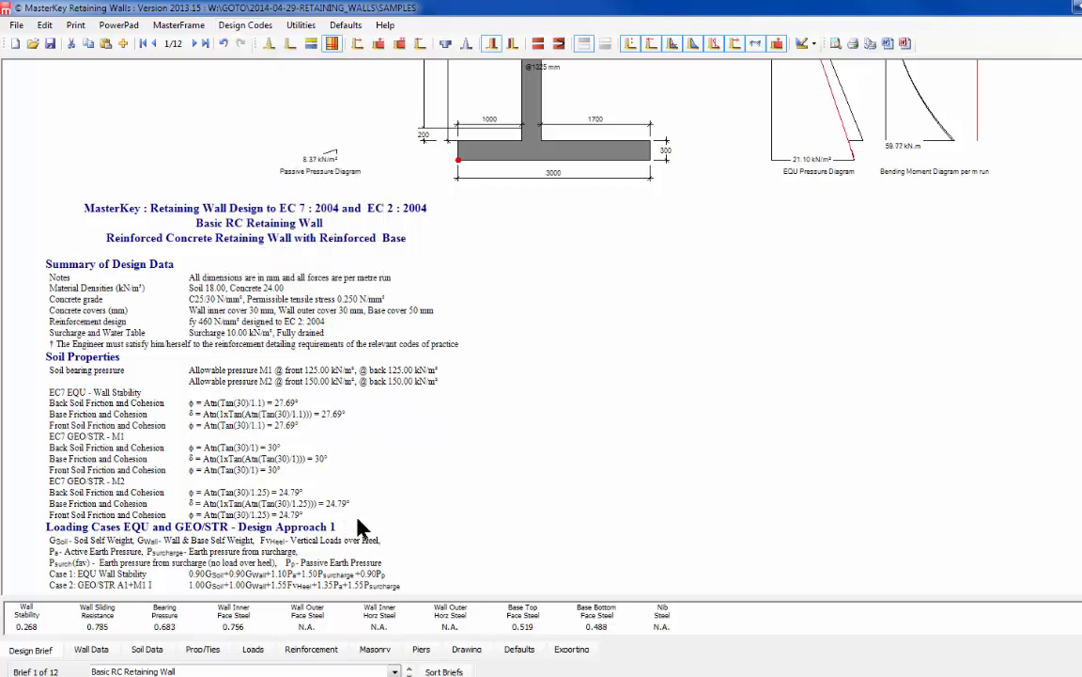
Examine the EQU and GEO/STR loading cases and the geotechnical stability, sliding and soil pressure checks in the report
scroll(437, 539, "down", 3)
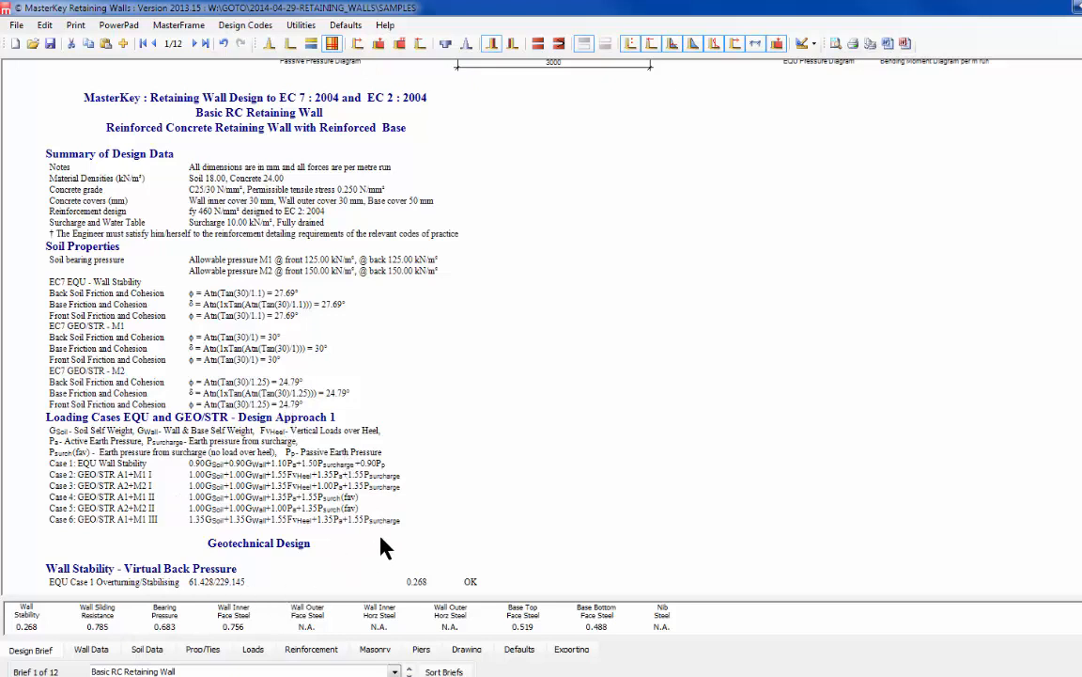
scroll(417, 542, "down", 5)
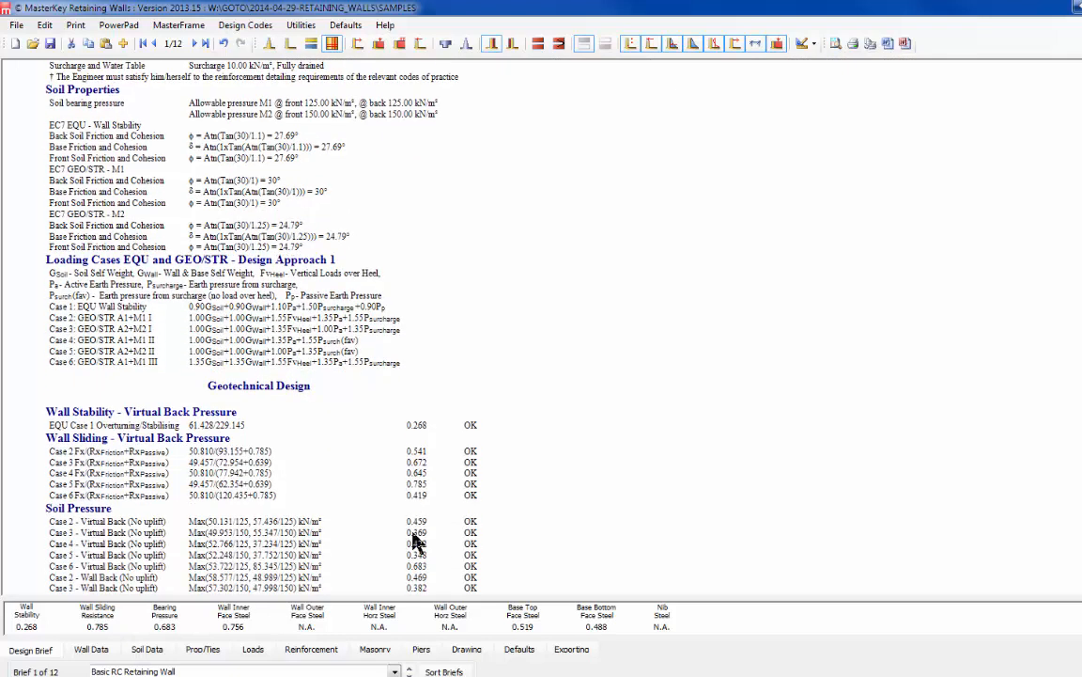
scroll(418, 542, "up", 10)
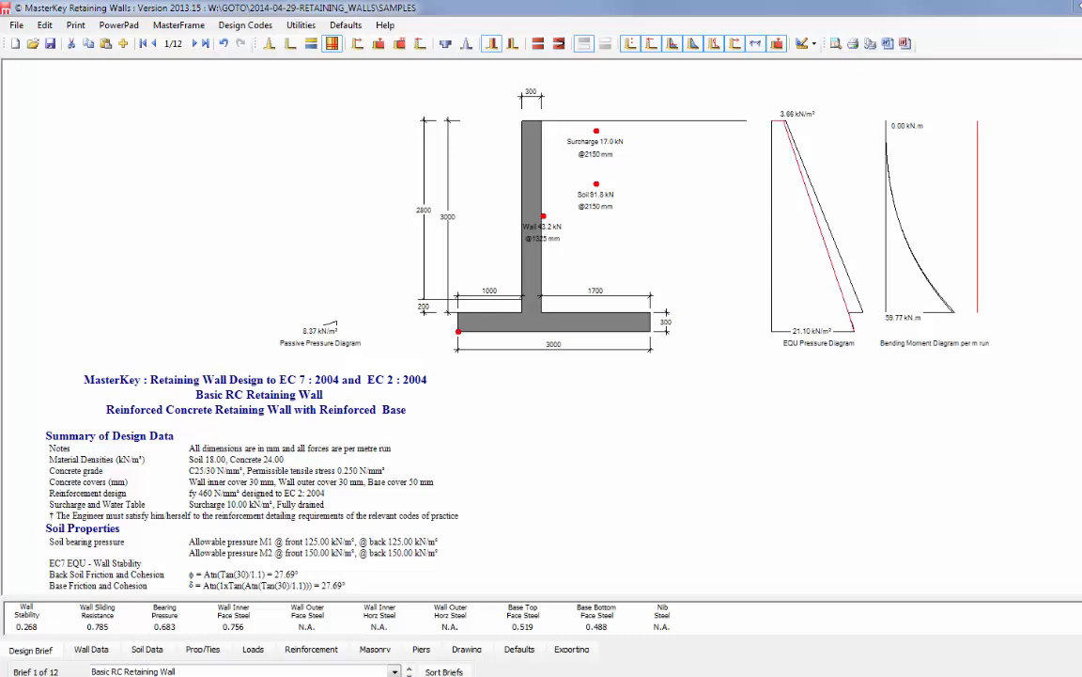
scroll(340, 425, "down", 5)
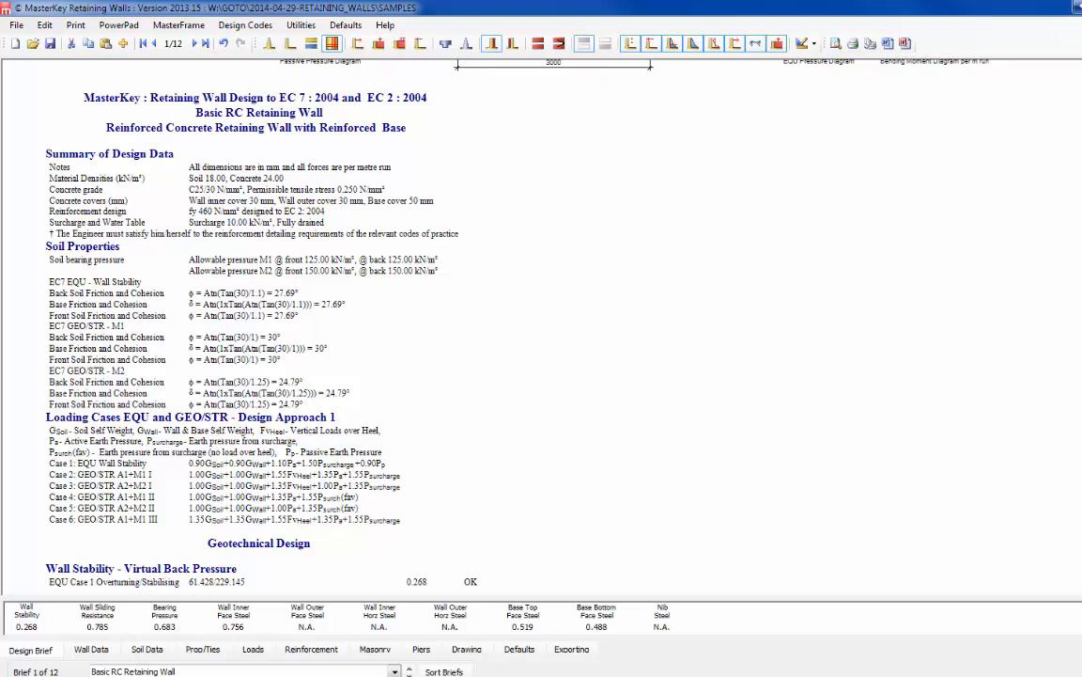
Return to the start of the report, show the exporting options and choose U-Bar & Straights as the wall reinforcement style
scroll(320, 505, "up", 1)
scroll(384, 465, "down", 5)
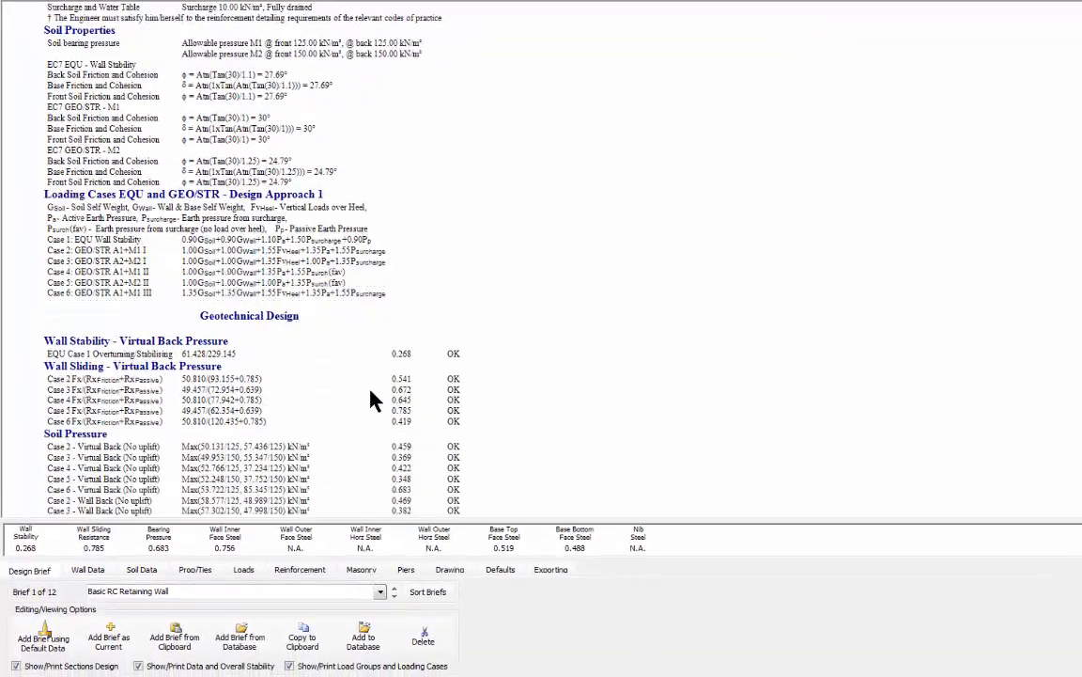
scroll(374, 400, "up", 15)
left_click(550, 572)
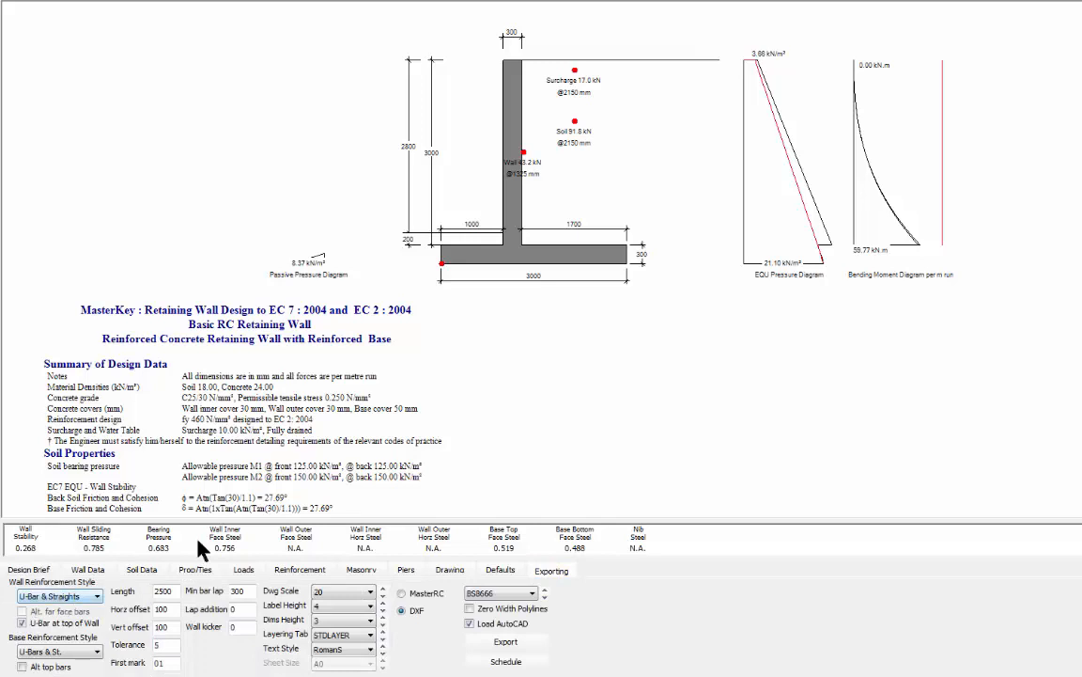
left_click(75, 596)
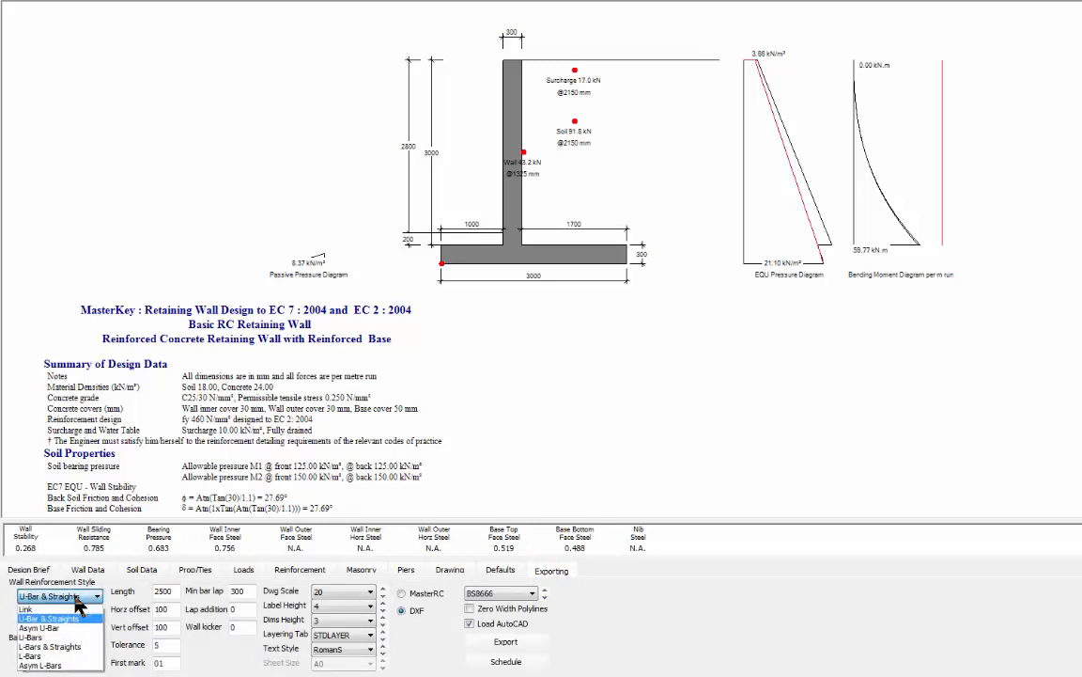
left_click(54, 619)
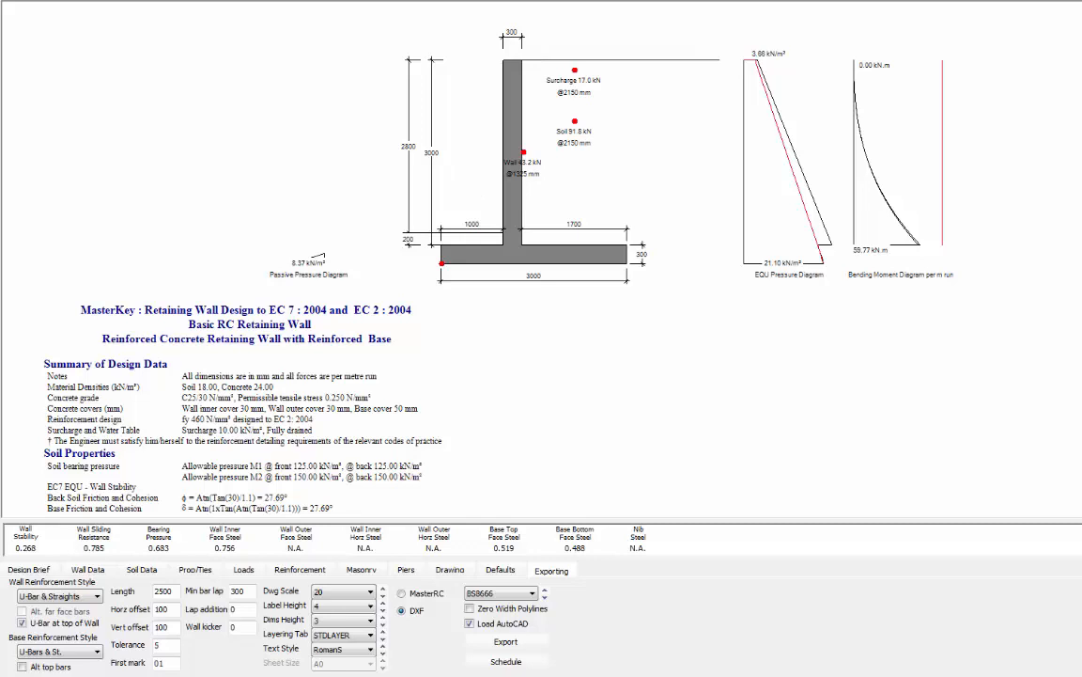
Try the Link wall reinforcement style with alternate far face bars, restore U-Bar & Straights, and toggle the alternate top bars on and off
left_click(36, 597)
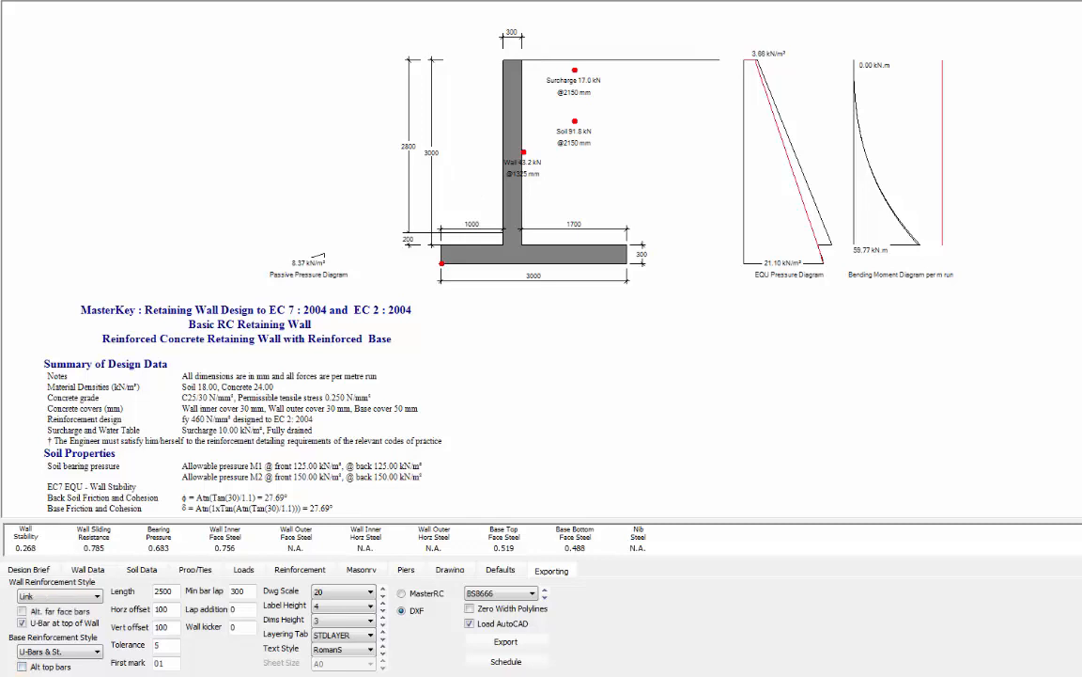
left_click(22, 611)
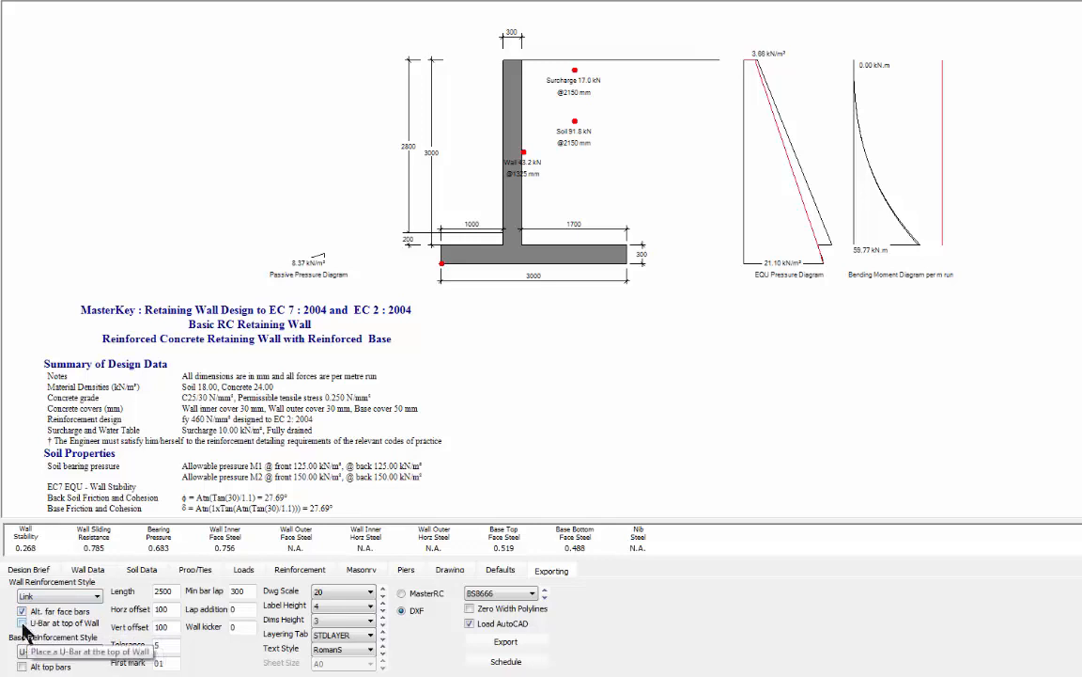
left_click(33, 595)
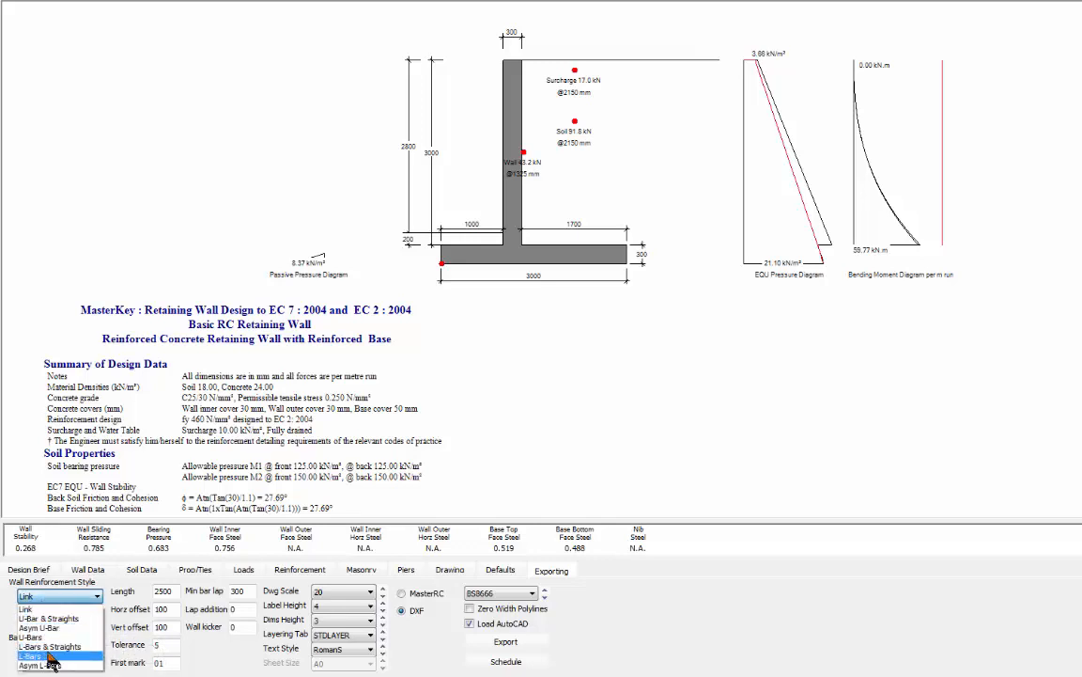
left_click(37, 618)
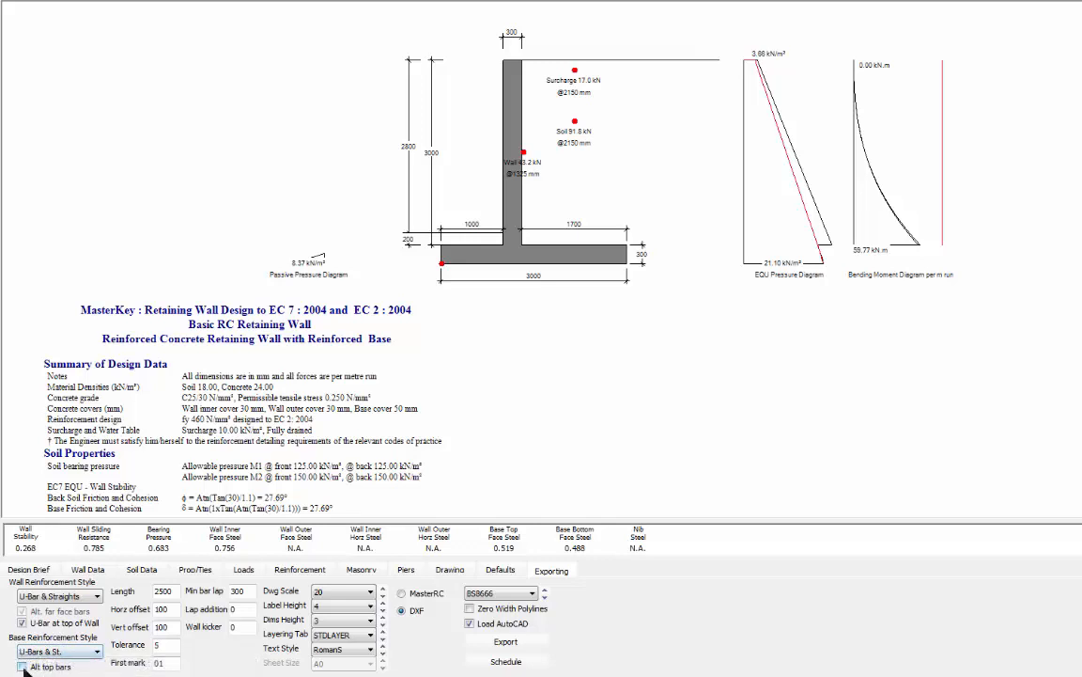
left_click(22, 666)
left_click(21, 666)
Set the export length to 5000 and export the wall as DXF to AutoCAD, overwriting the existing RetainingWall.DXF
left_click_drag(161, 592, 140, 591)
type("5")
key("Delete")
type("0")
left_click(503, 642)
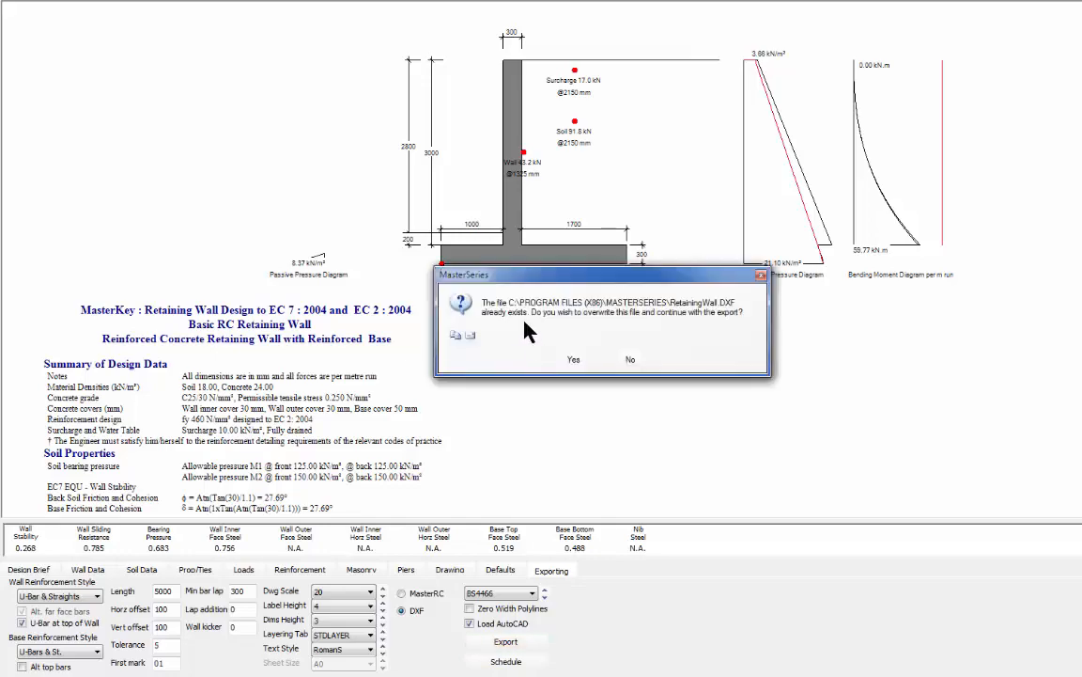
left_click(574, 360)
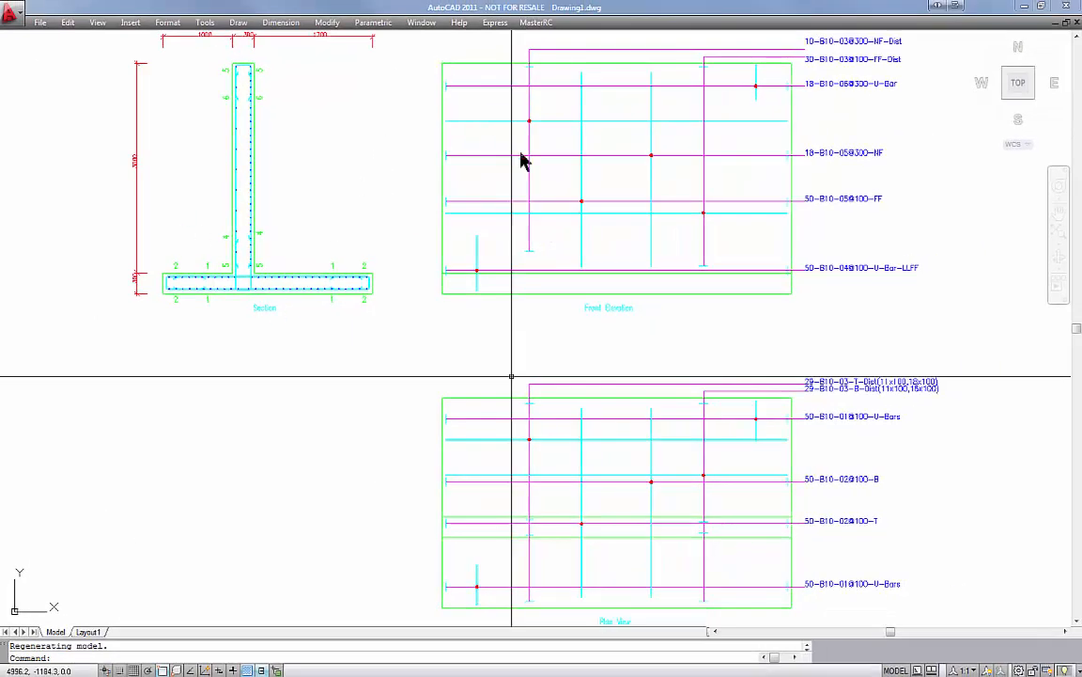
Examine the exported wall's section, front elevation and plan view reinforcement in AutoCAD, and return to MasterKey Retaining Walls
scroll(4, 371, "up", 2)
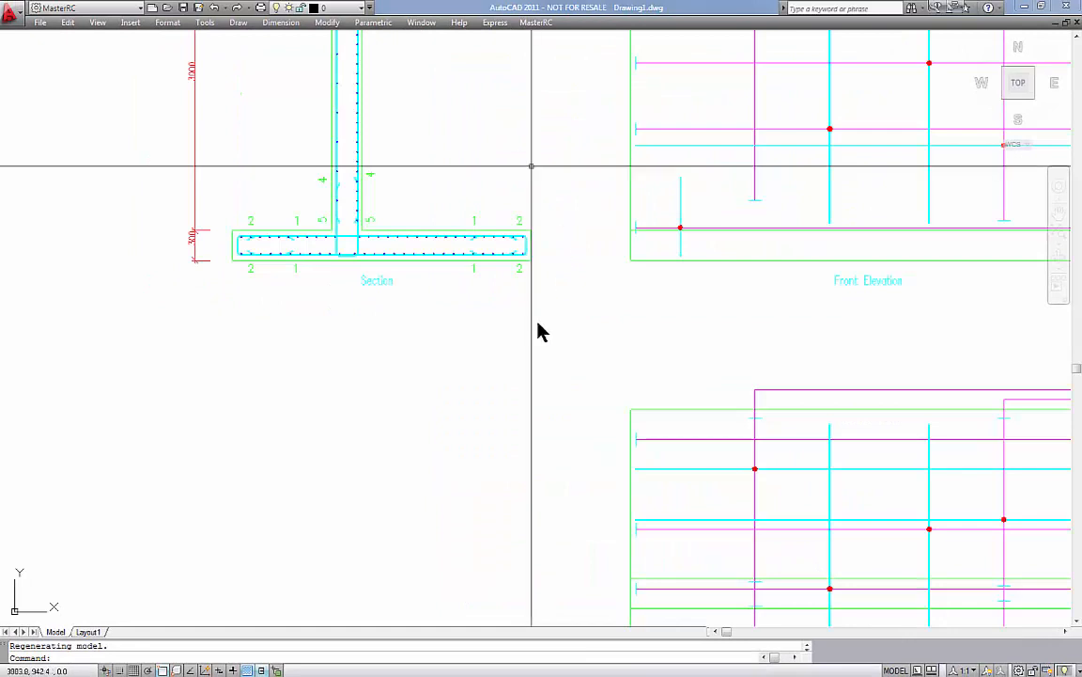
scroll(538, 323, "down", 2)
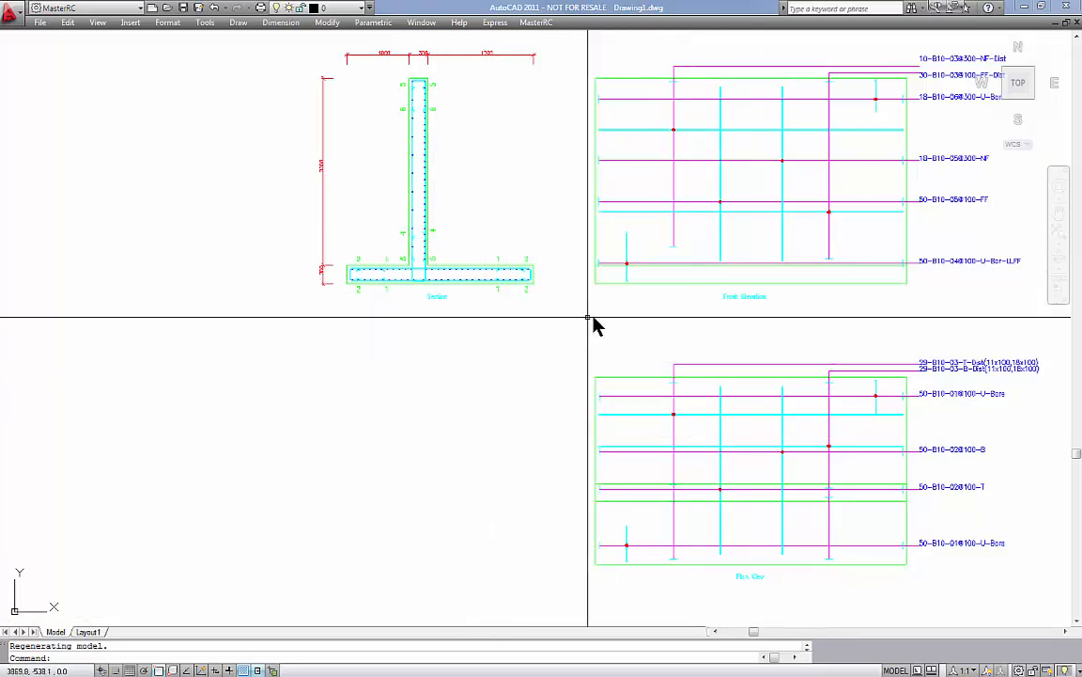
scroll(763, 541, "down", 5)
scroll(698, 477, "up", 3)
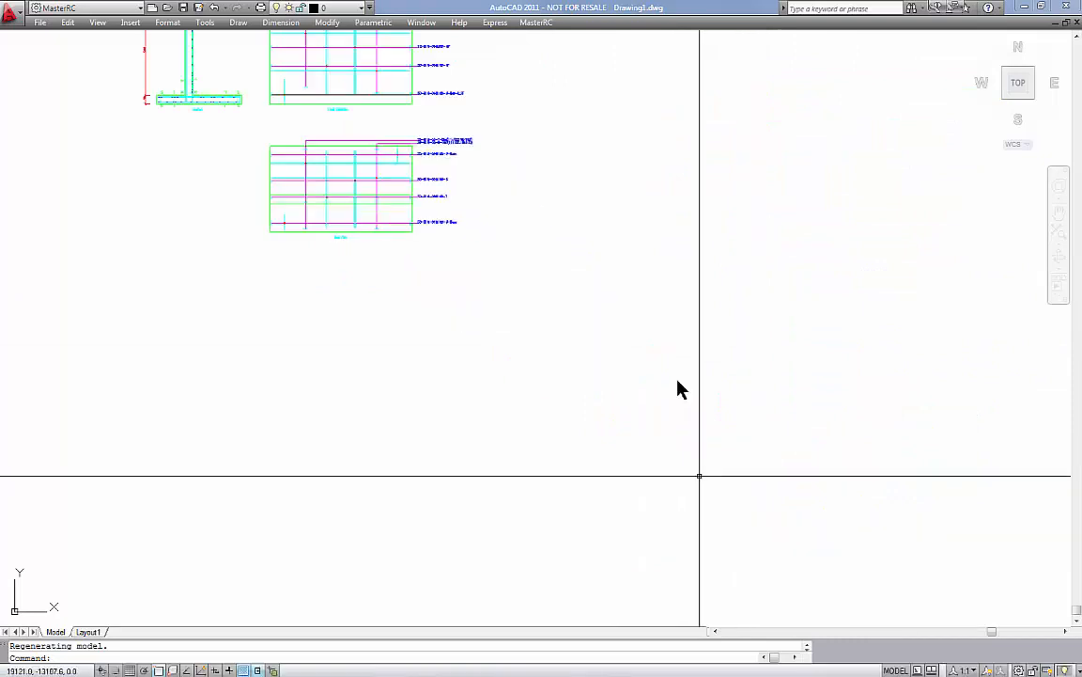
scroll(210, 72, "up", 4)
scroll(249, 113, "up", 3)
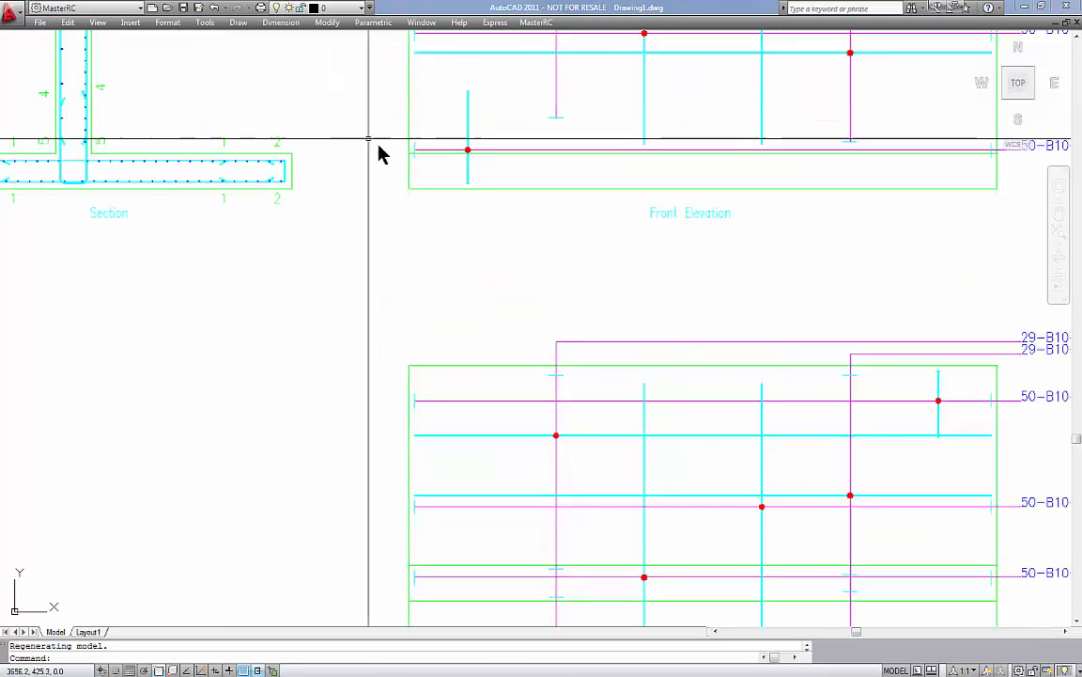
mouse_move(379, 149)
left_mouse_down()
mouse_move(357, 280)
mouse_move(272, 406)
mouse_move(219, 453)
mouse_move(217, 533)
left_mouse_up()
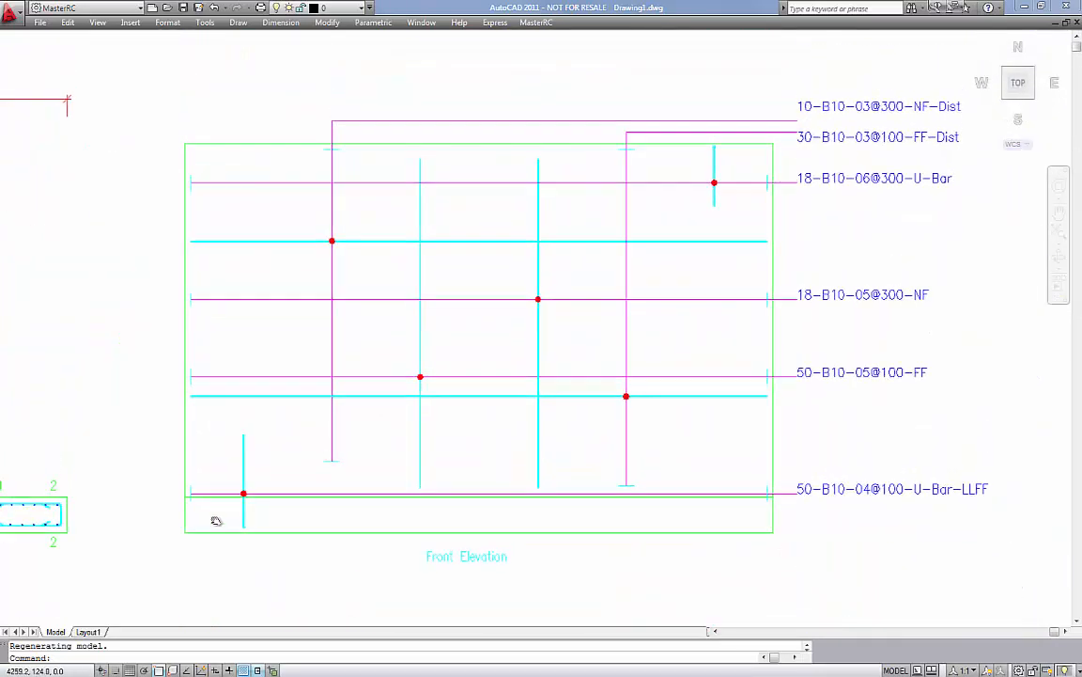
mouse_move(358, 438)
left_mouse_down()
mouse_move(846, 437)
mouse_move(769, 479)
mouse_move(720, 452)
left_mouse_up()
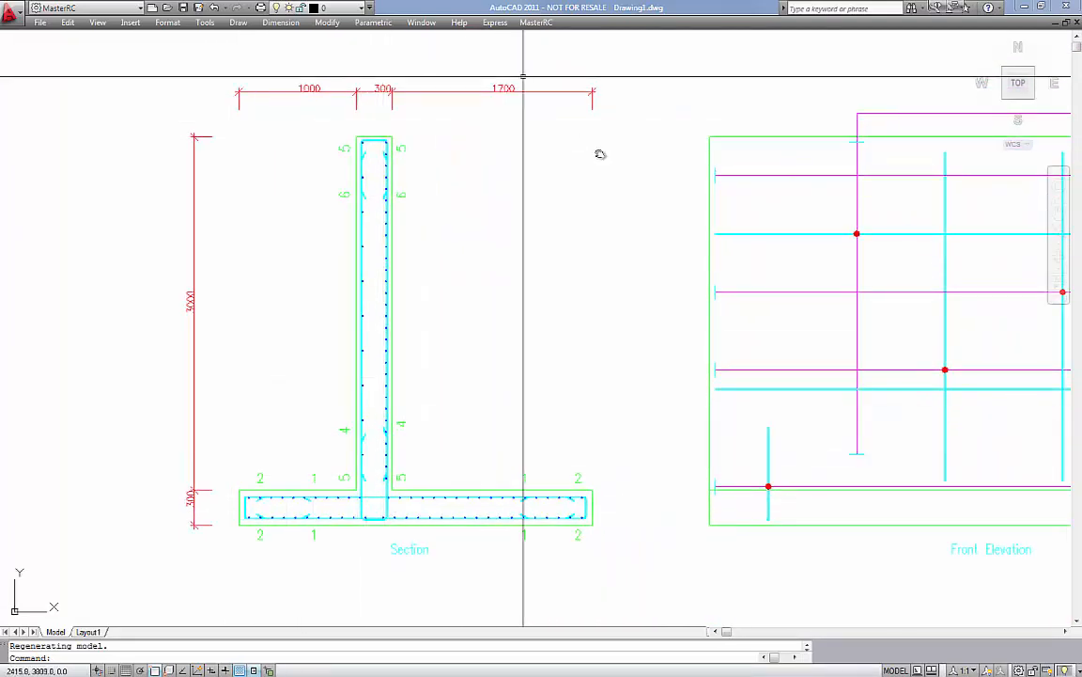
scroll(556, 134, "up", 2)
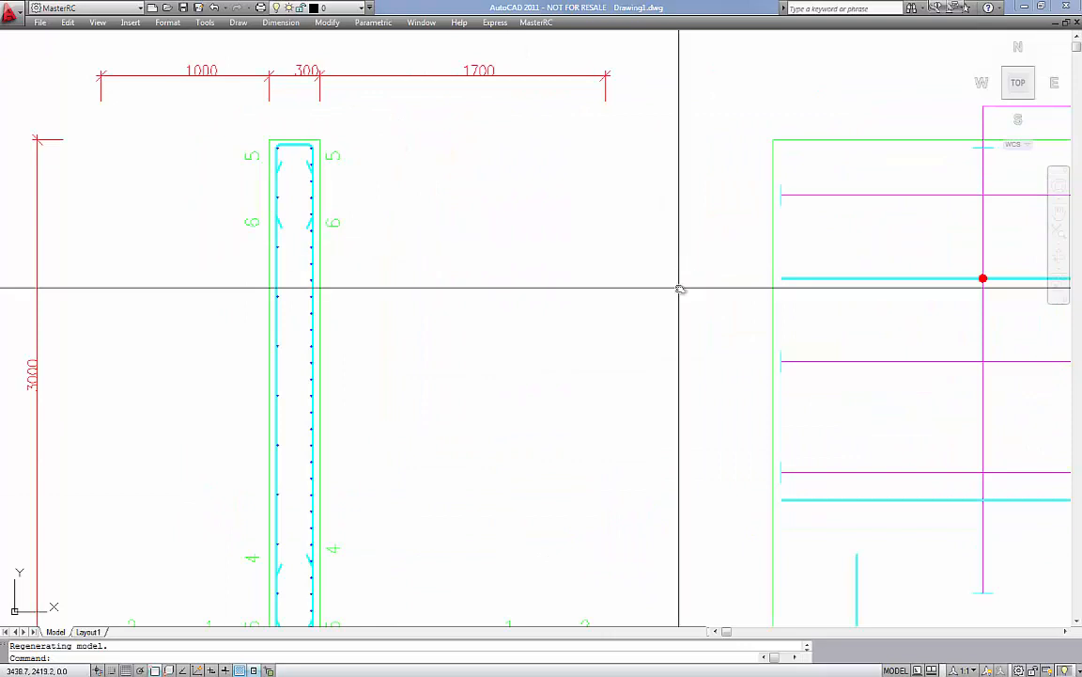
left_click(1024, 7)
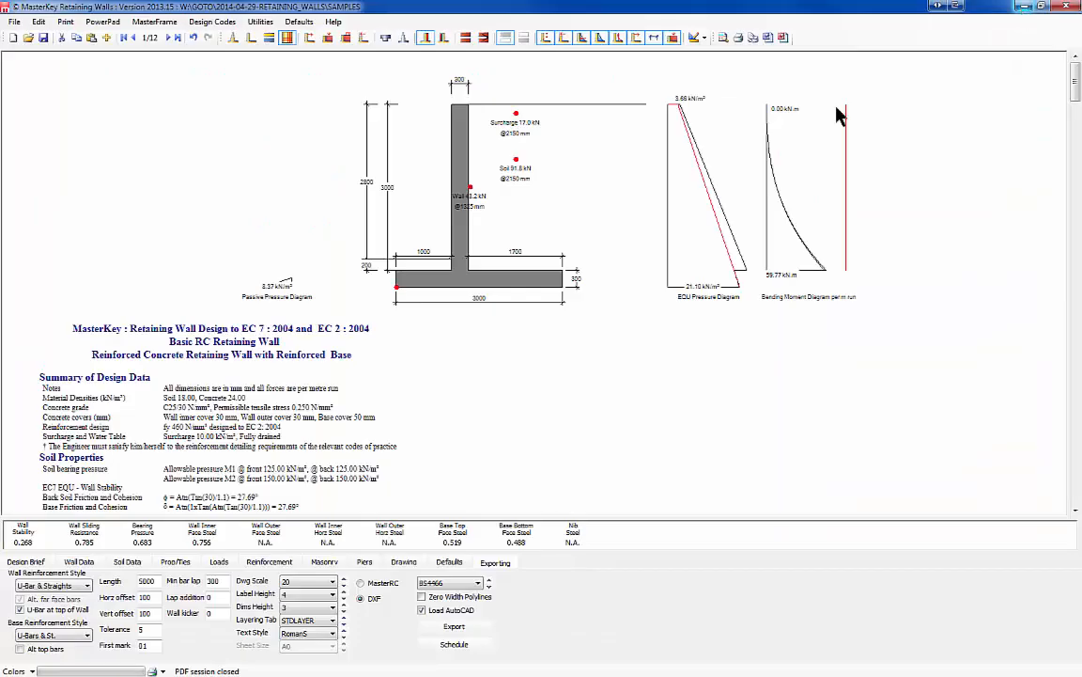
Generate the BS8666 bar schedule, review its weight per bar, weight per element and used bar shapes, and close the scheduler
left_click(453, 645)
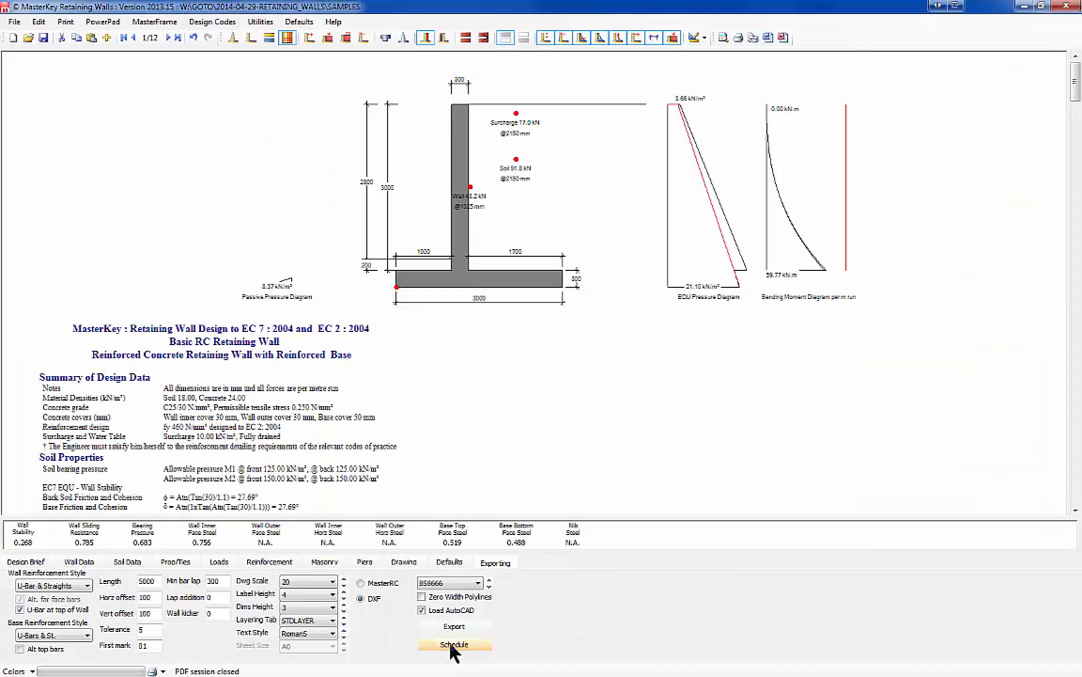
left_click(449, 644)
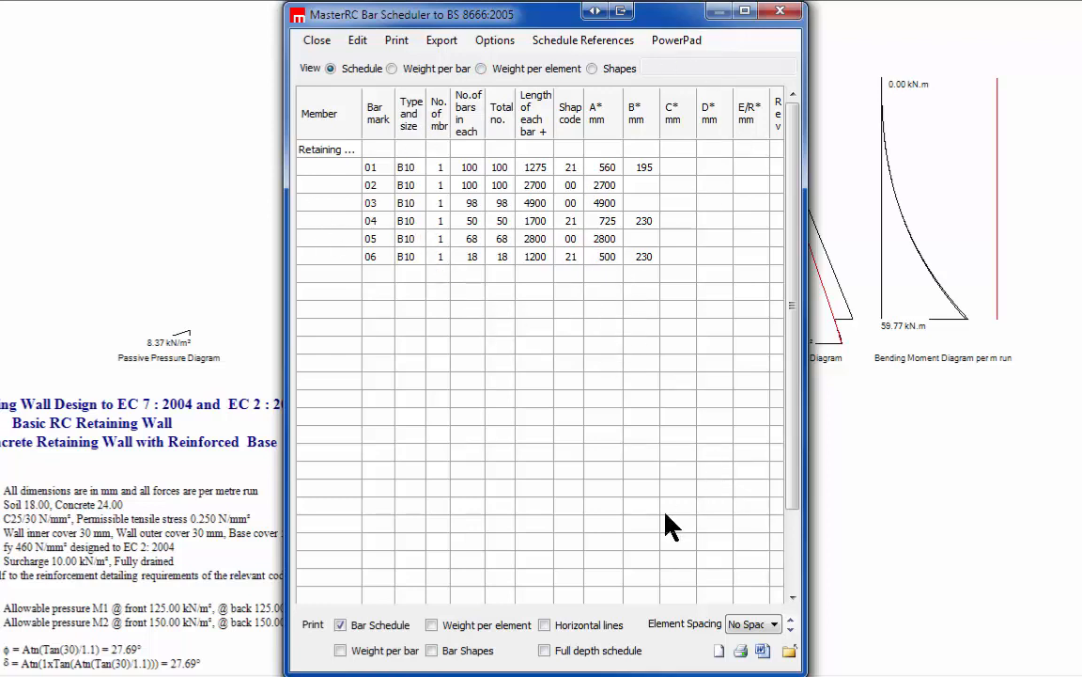
left_click(436, 73)
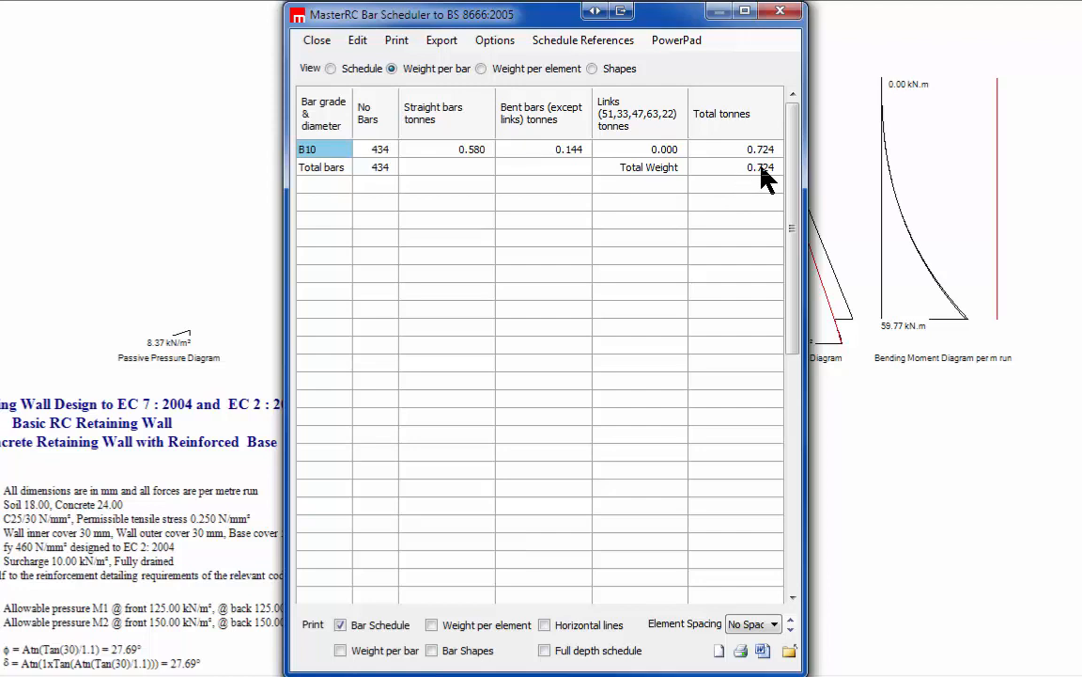
left_click(481, 69)
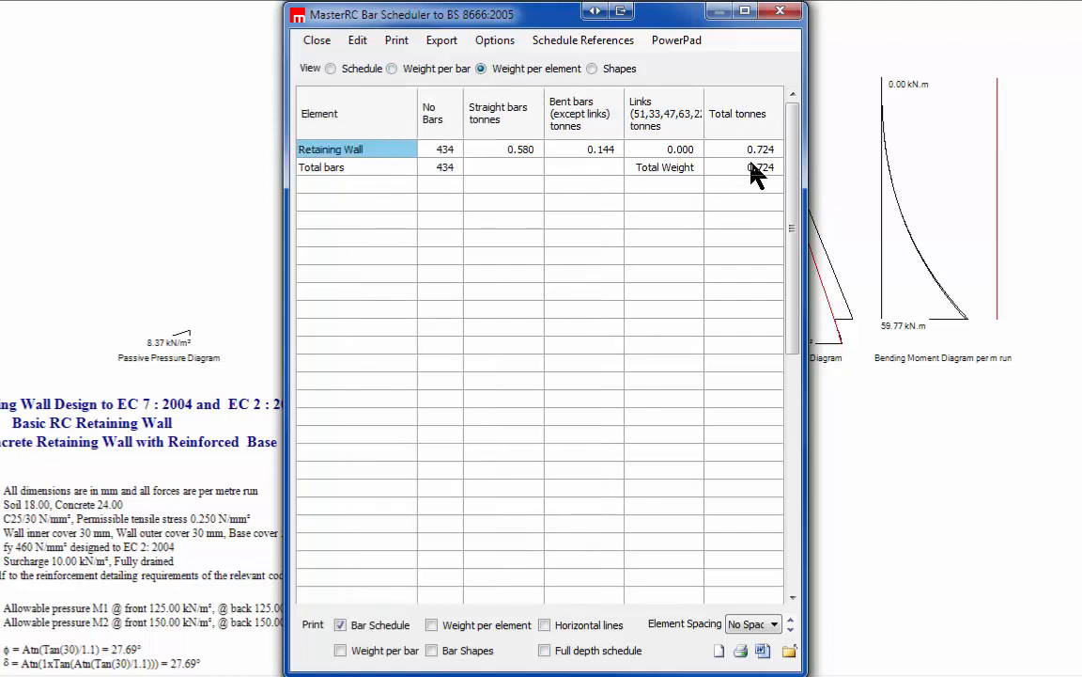
left_click(615, 68)
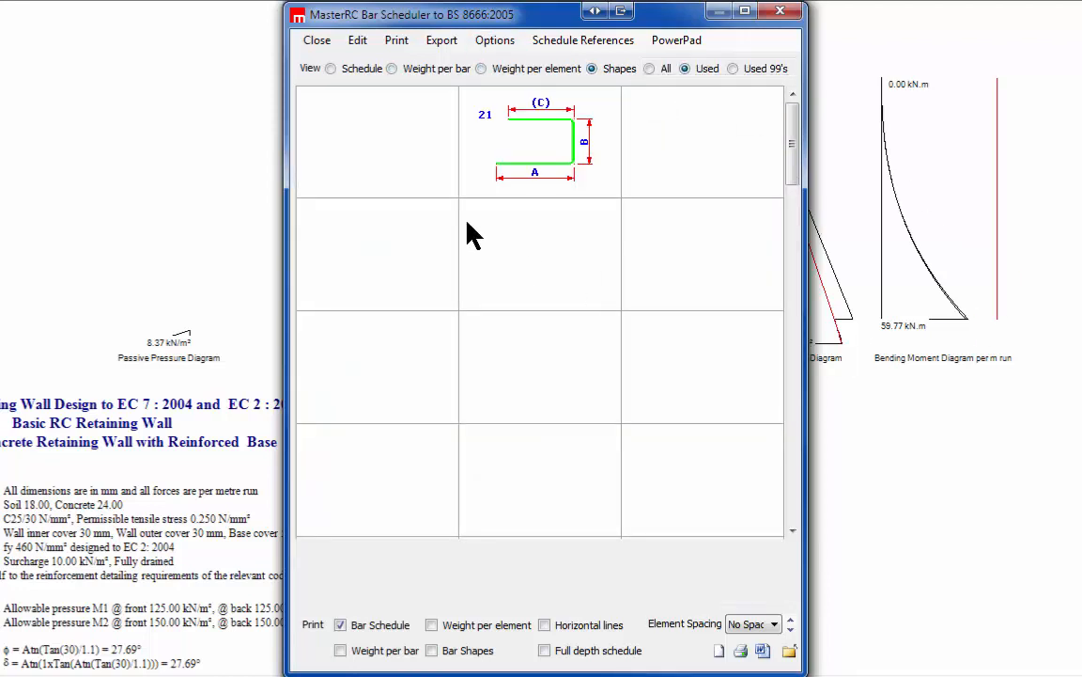
left_click(390, 172)
left_click(543, 164)
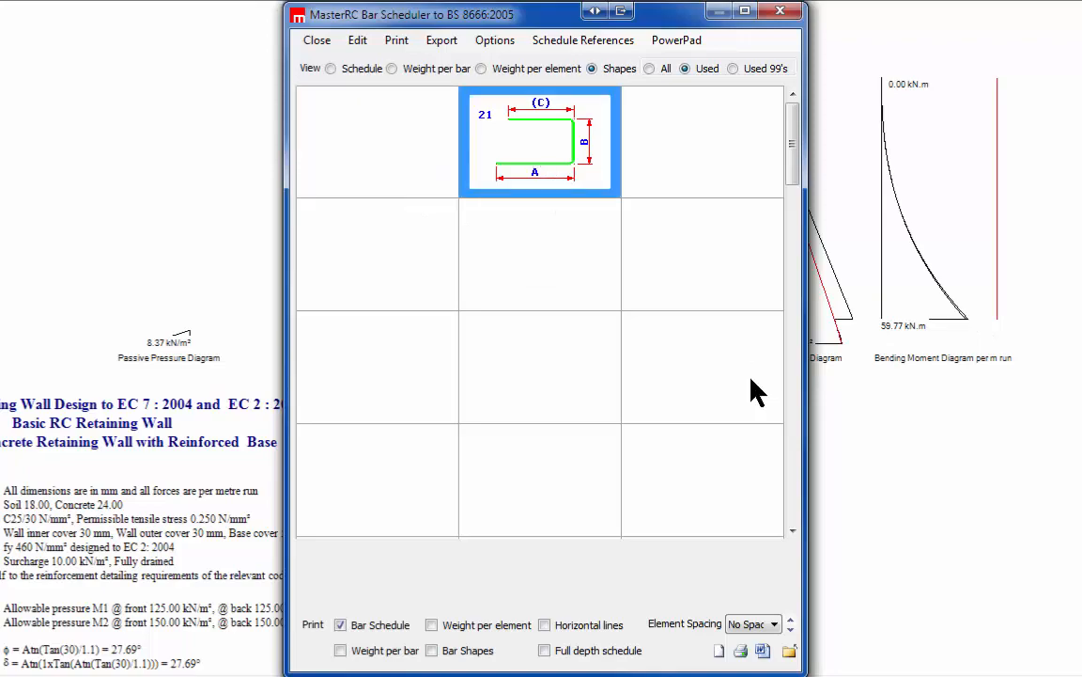
left_click(780, 12)
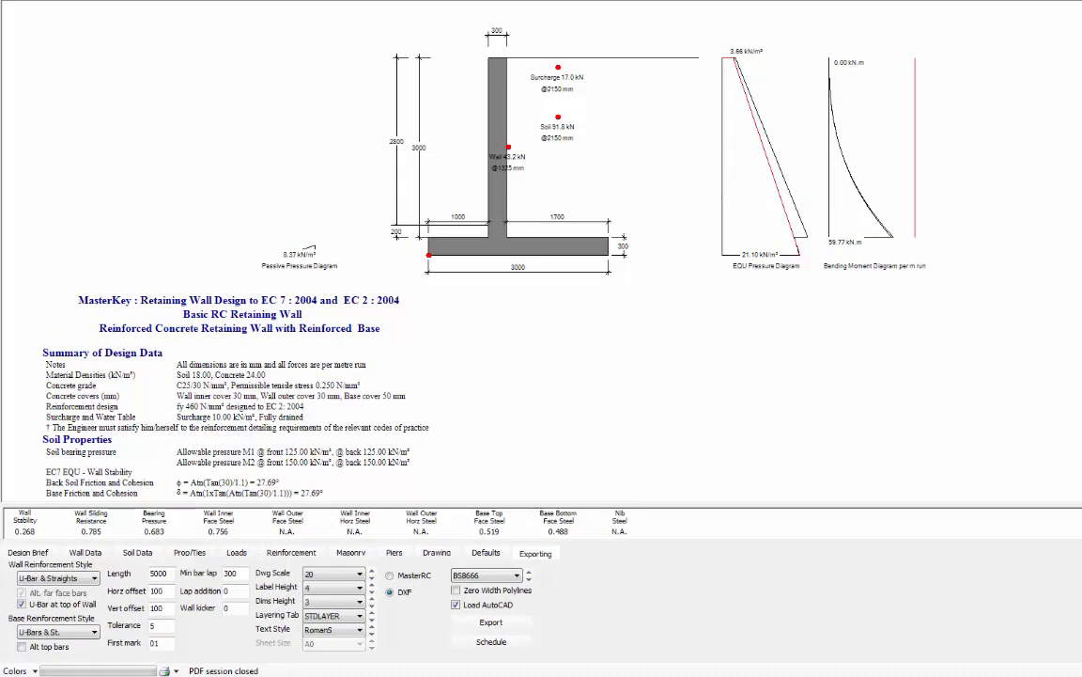
Set the wall reinforcement style to L-Bars & Straights and the base style to Open Link & St. B with alternate top bars
left_click(46, 578)
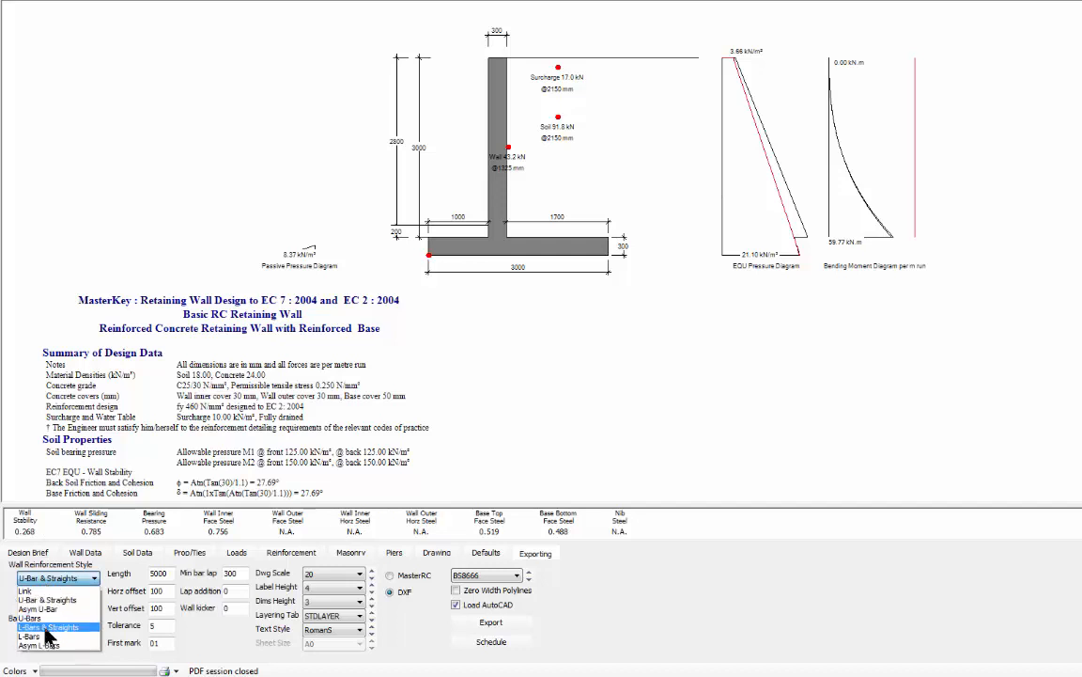
left_click(47, 627)
left_click(52, 633)
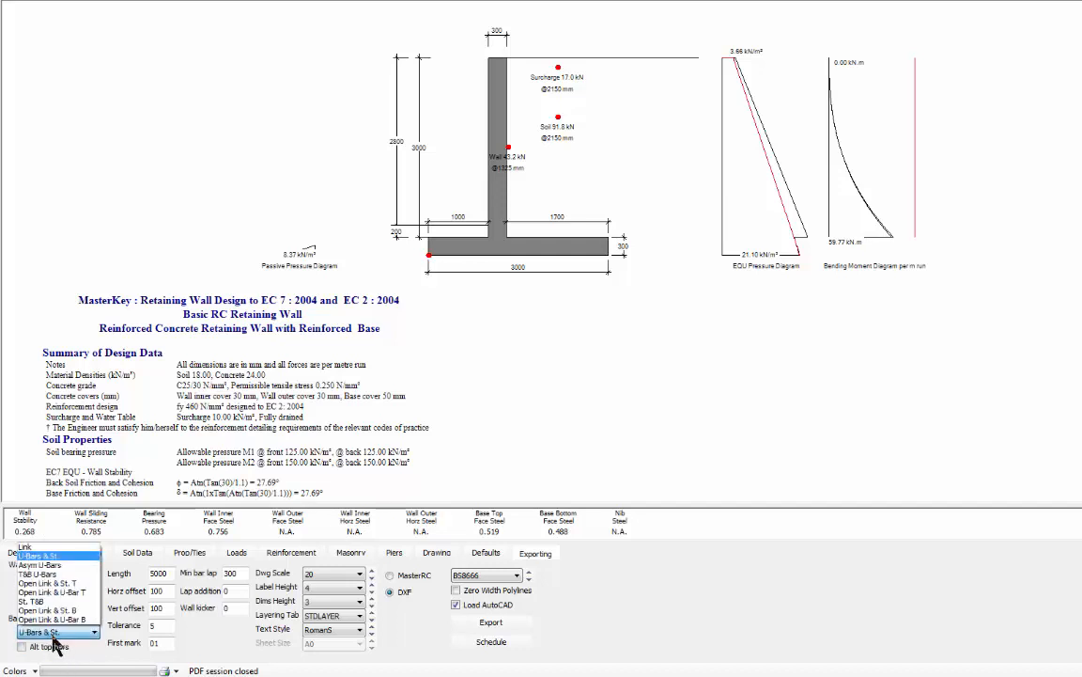
left_click(56, 637)
left_click(54, 633)
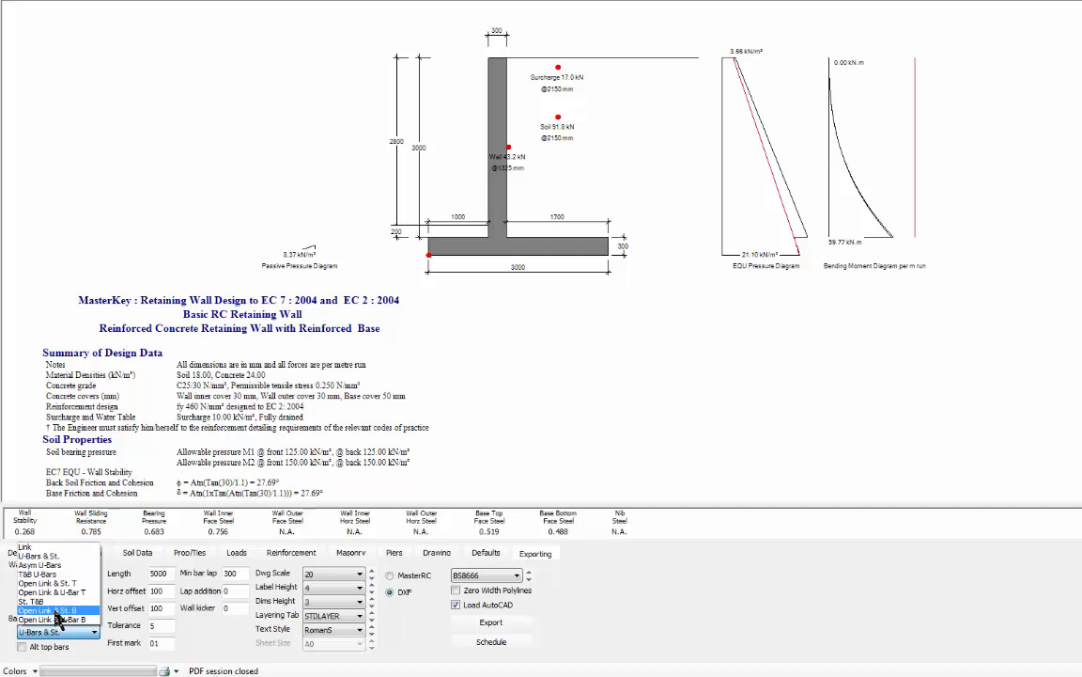
left_click(57, 610)
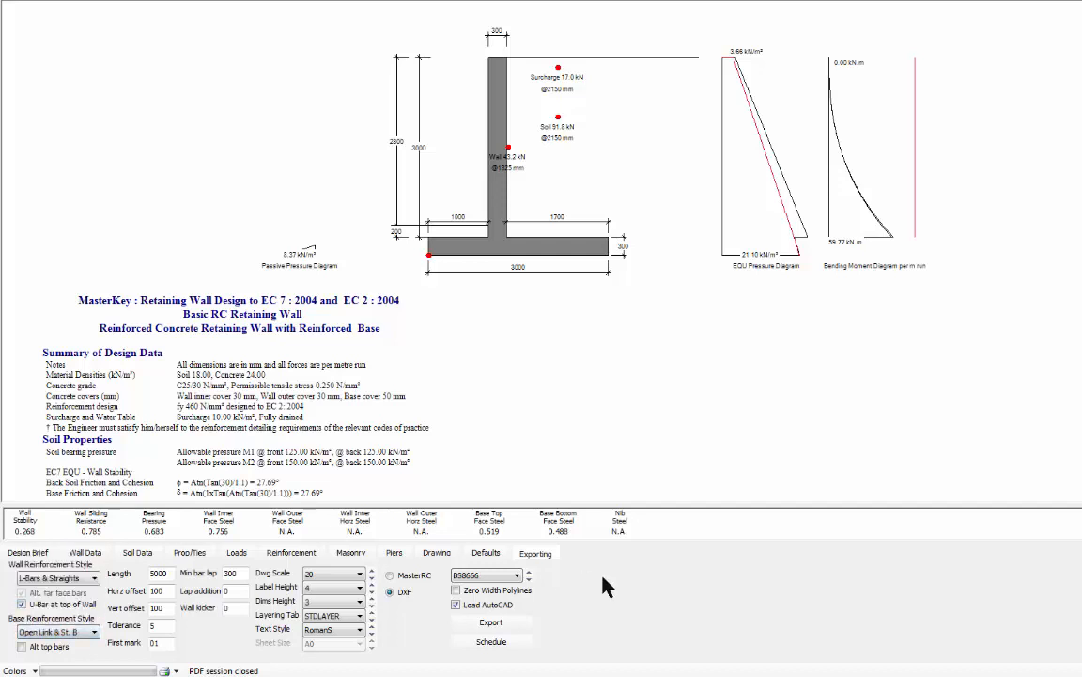
left_click(50, 648)
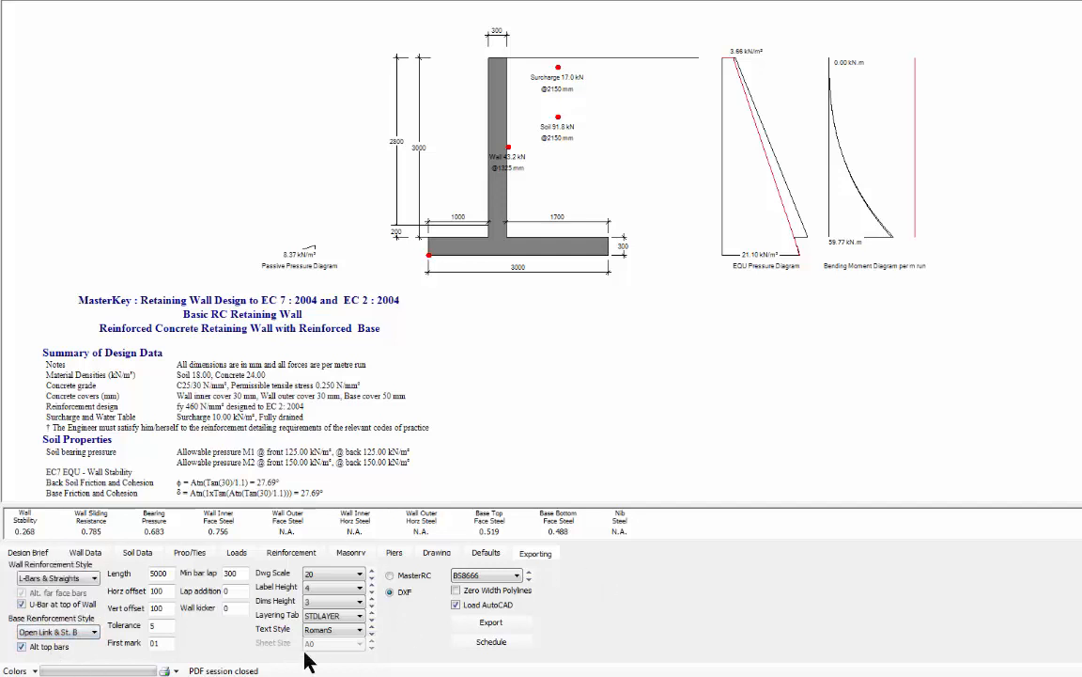
Generate the bar schedule for the revised reinforcement styles, review the weight per bar, schedule and used shapes, and minimize the scheduler
left_click(489, 643)
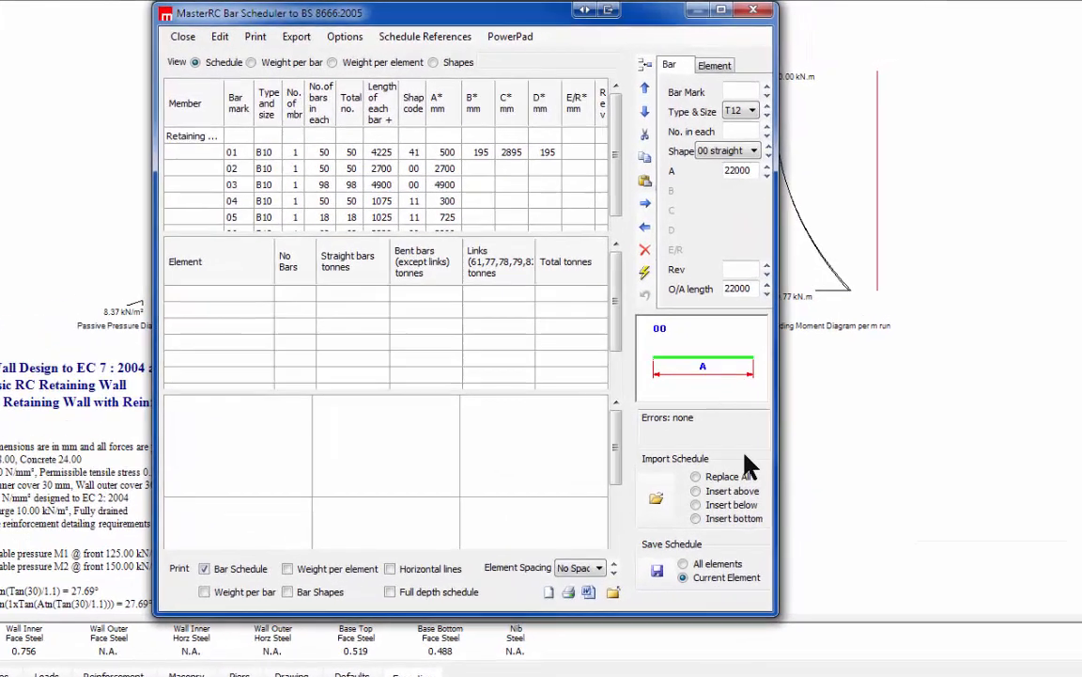
left_click(412, 50)
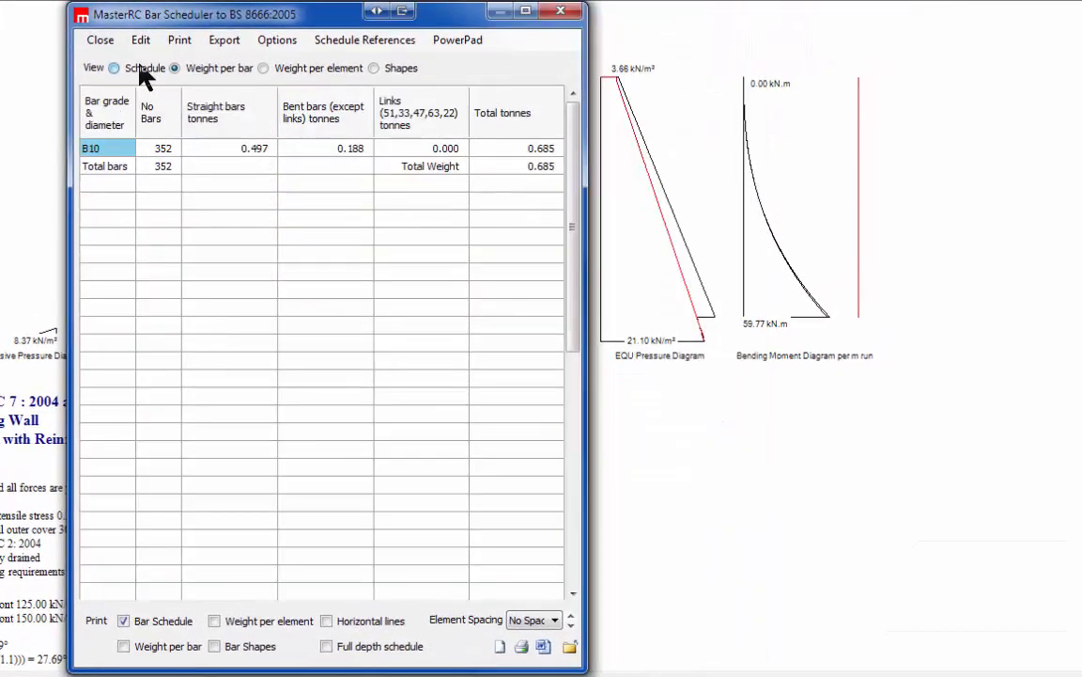
left_click(114, 67)
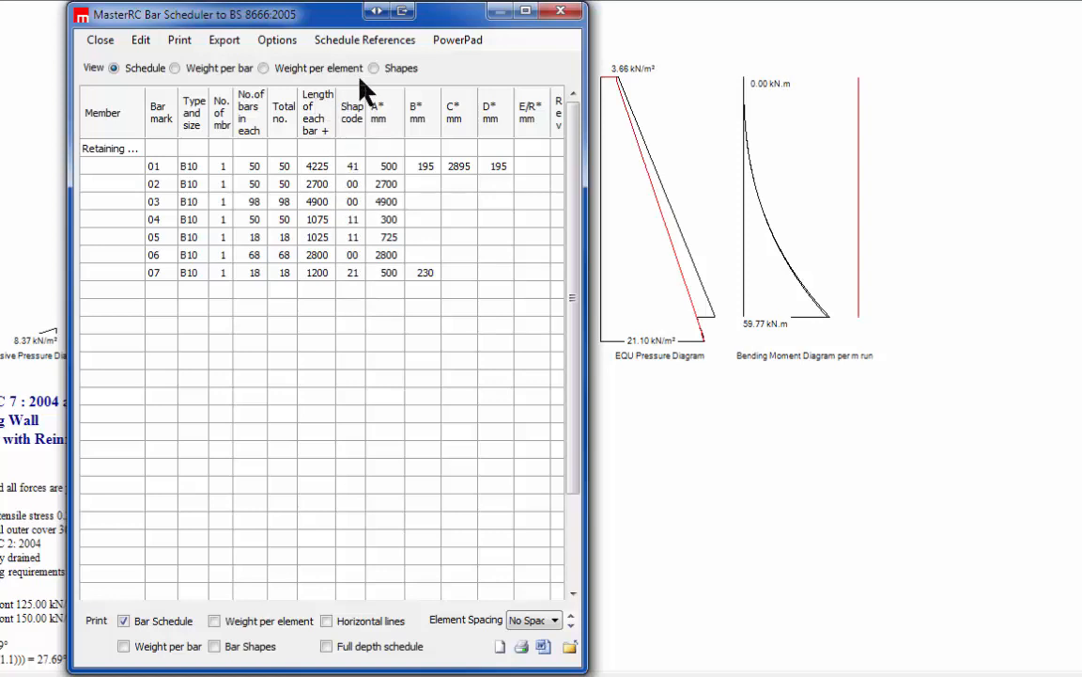
left_click(383, 69)
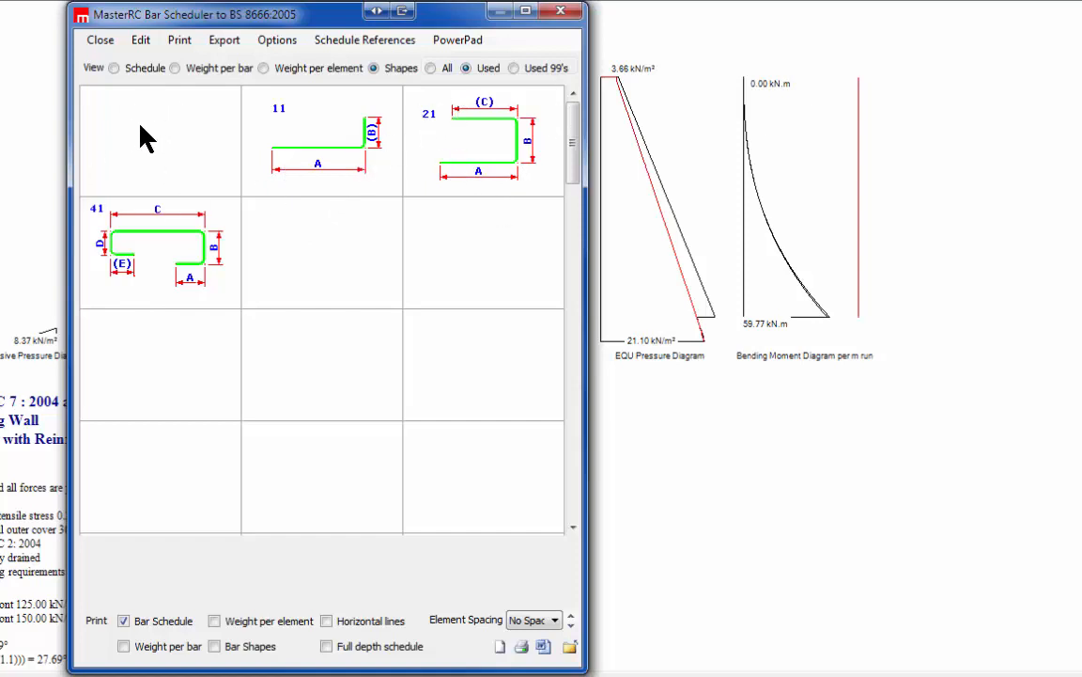
left_click(499, 10)
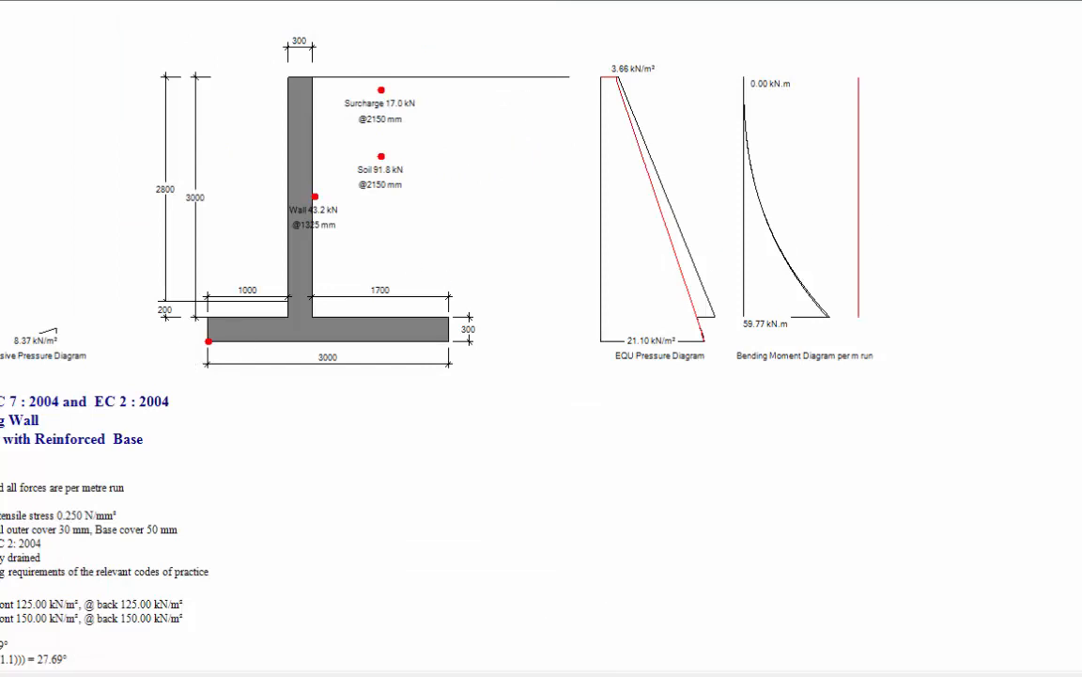
End the current Retaining Walls session, restart MasterKey : Retaining Walls and open the file Highways.MRW
left_click(1080, 2)
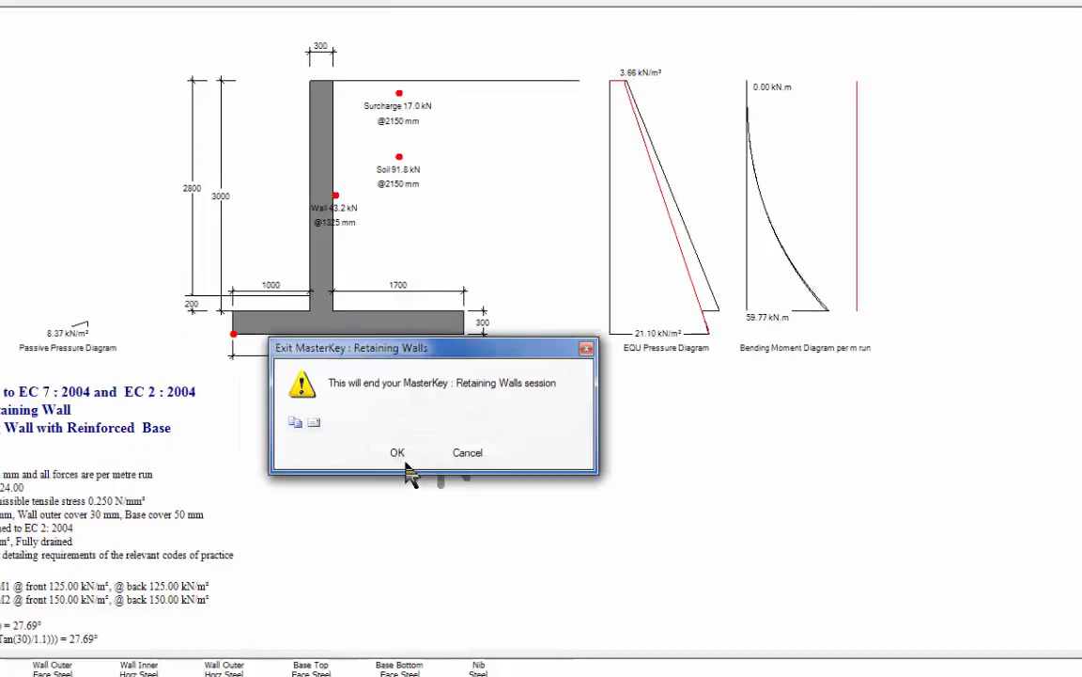
left_click(465, 406)
left_click(437, 405)
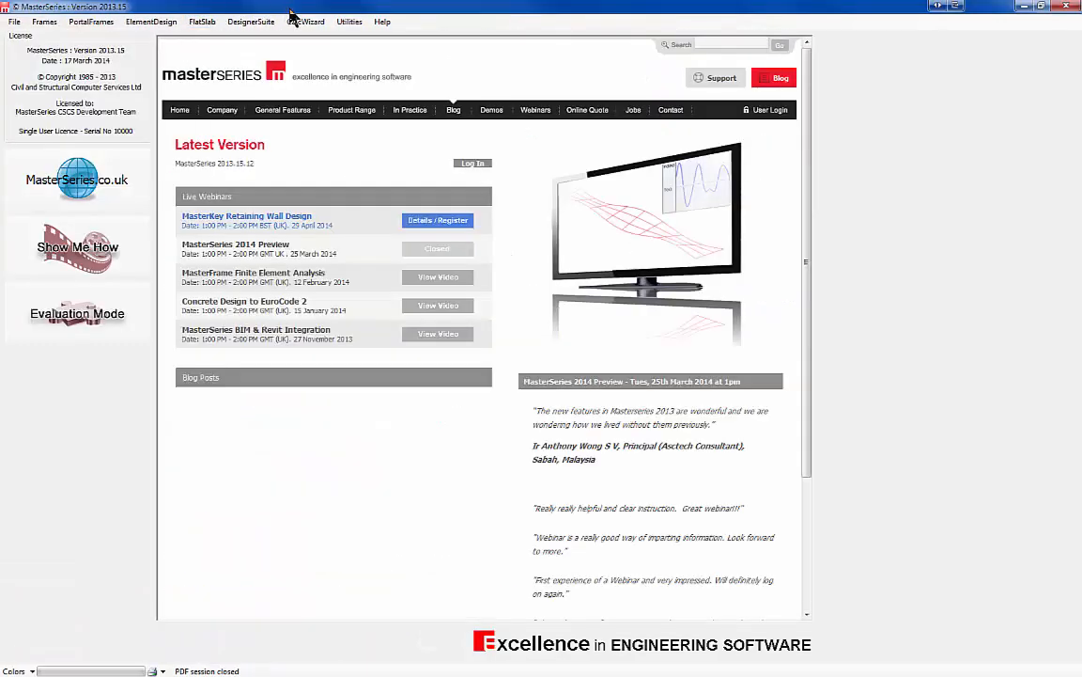
left_click(242, 26)
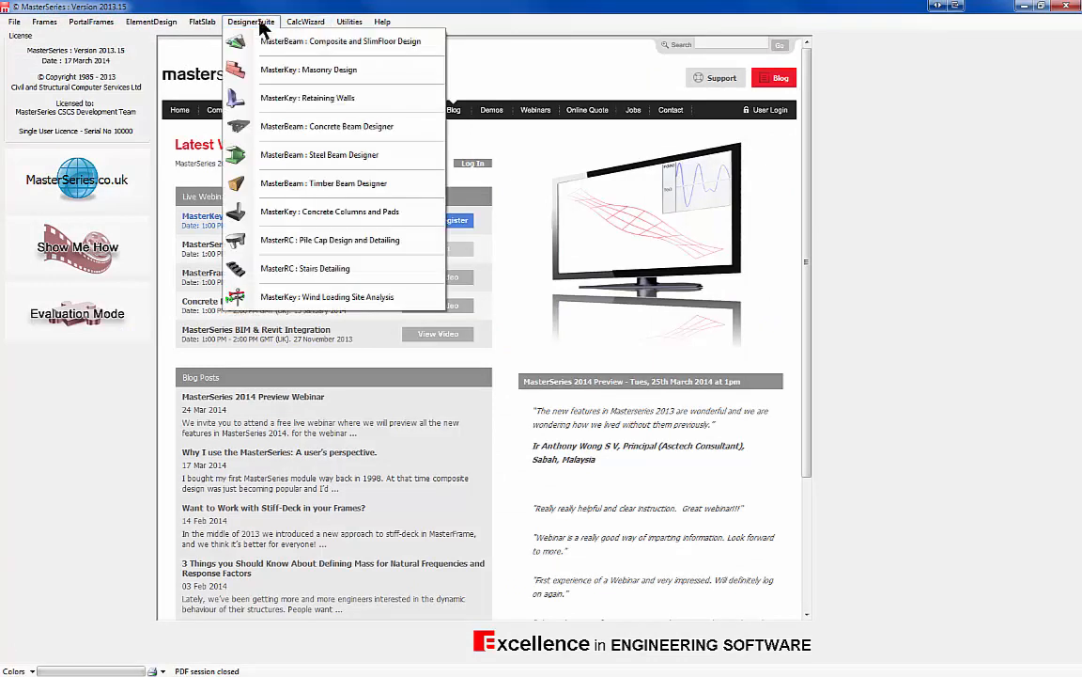
left_click(305, 99)
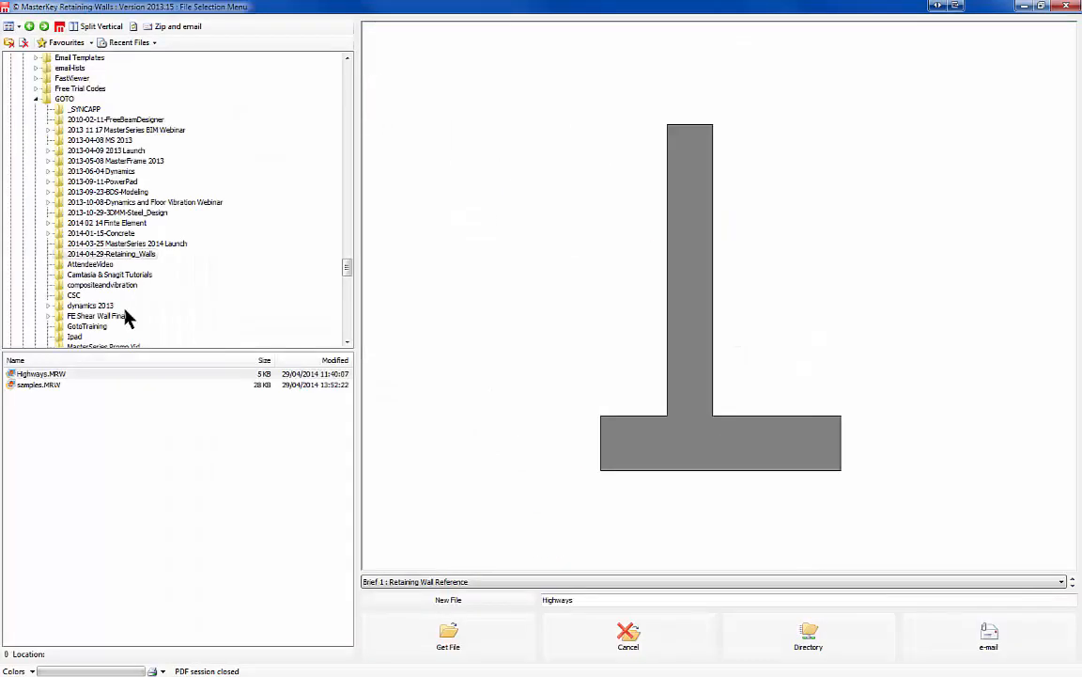
left_click(39, 374)
left_click(445, 646)
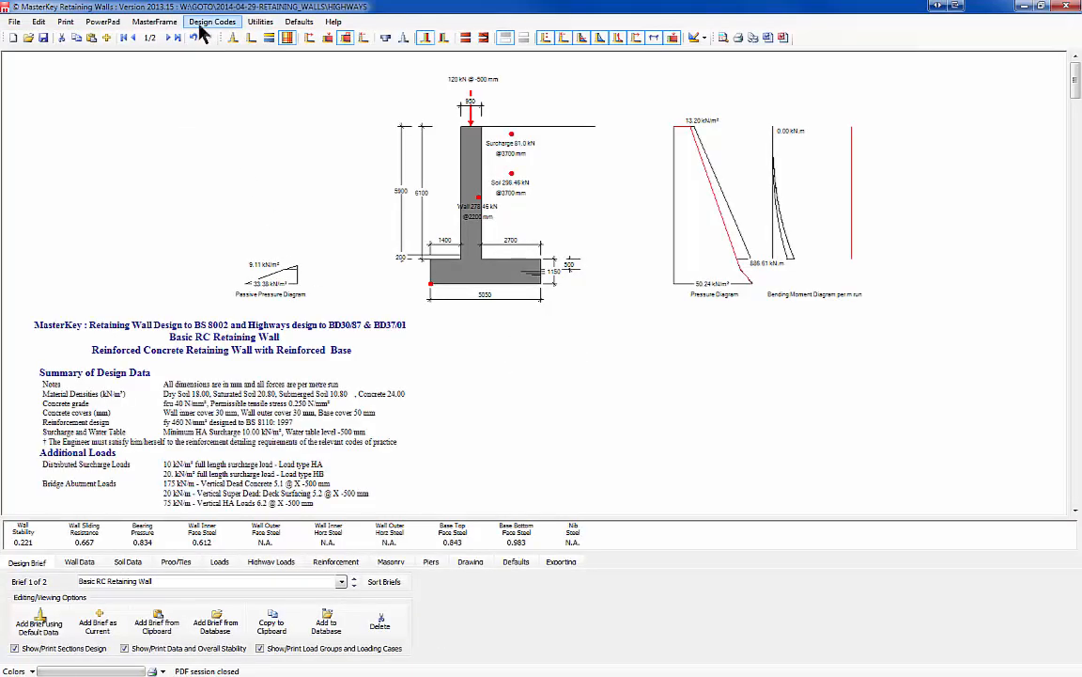
Set the masonry code to BS 5628 : 2005, switching the concrete code to BS 8110 : 1997 and back to Highways BD 30/87 BD37/01
left_click(202, 25)
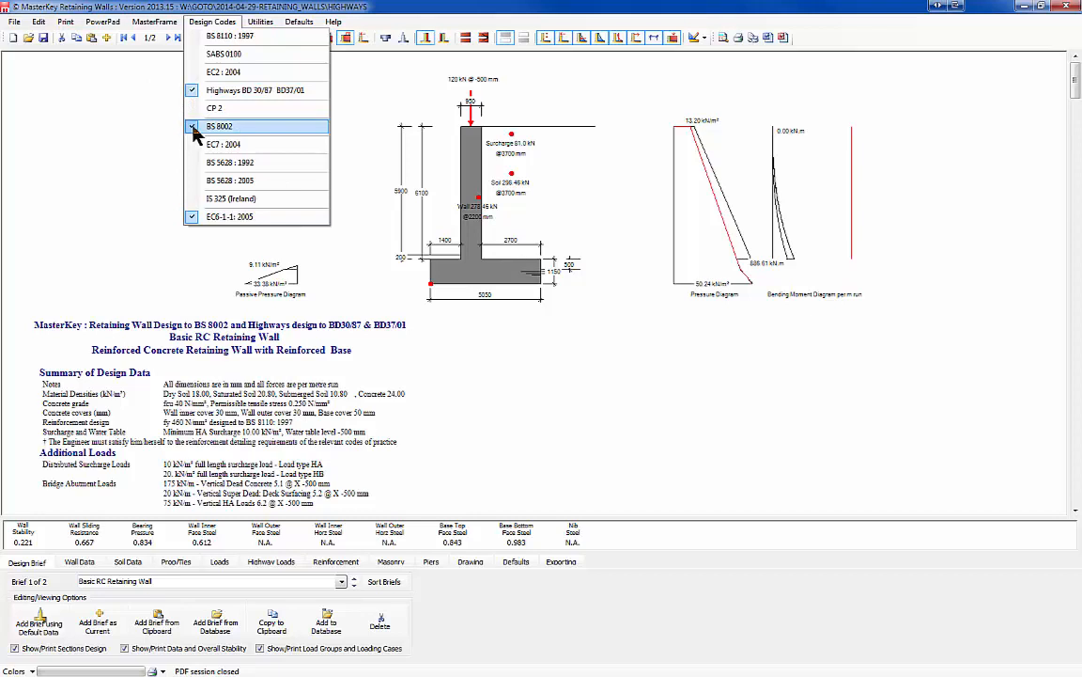
left_click(192, 40)
left_click(192, 21)
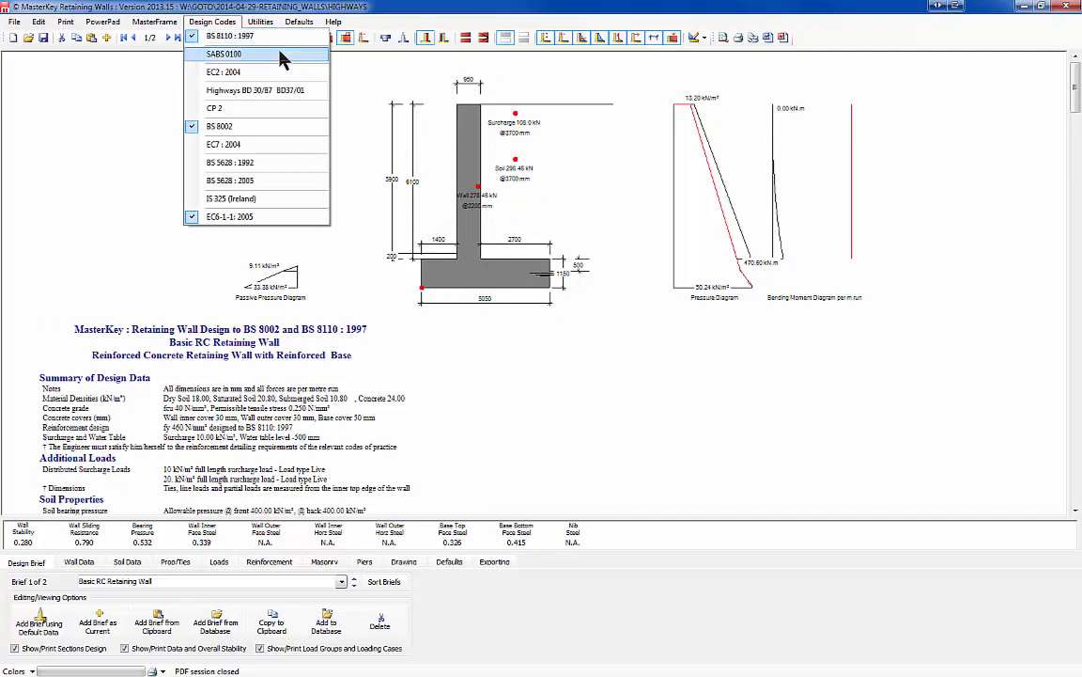
left_click(196, 180)
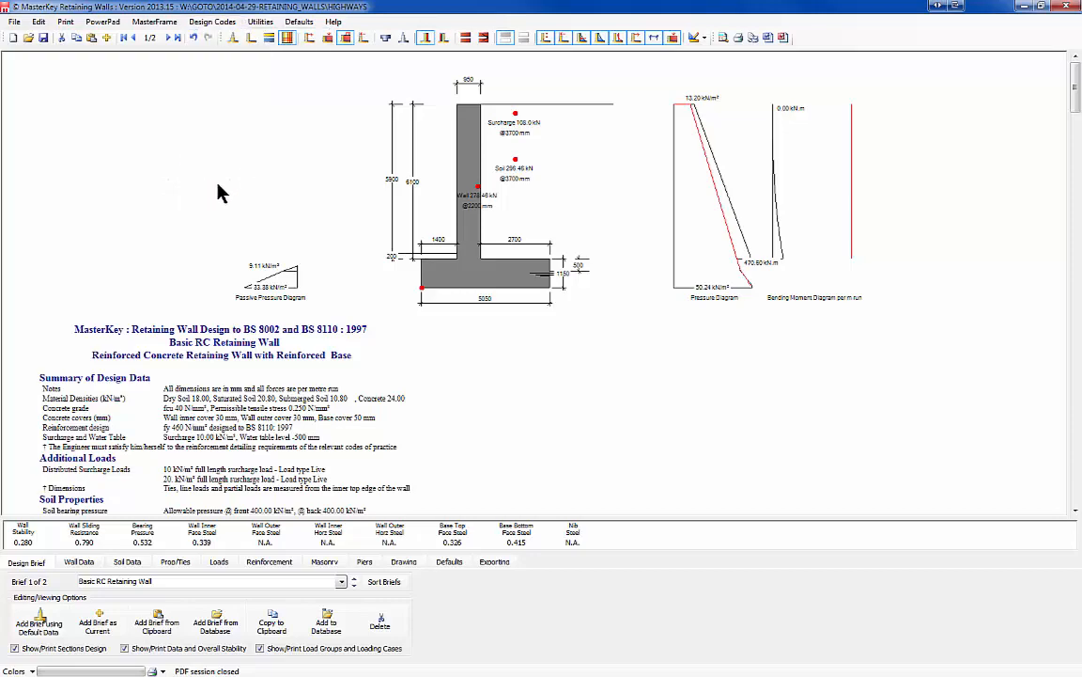
left_click(210, 23)
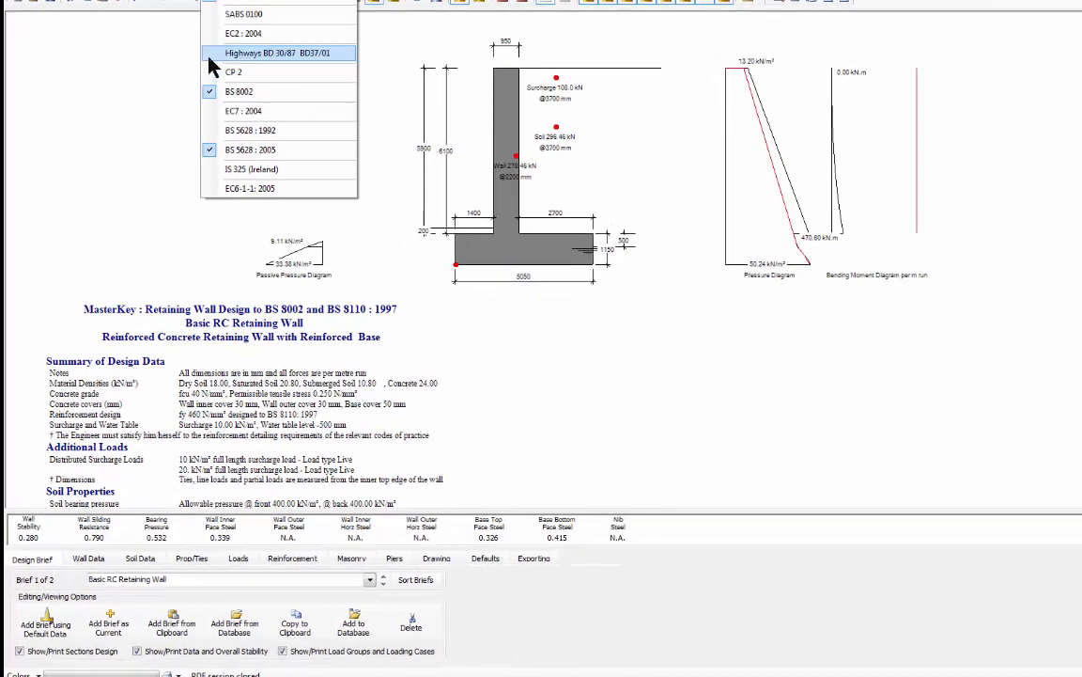
left_click(256, 90)
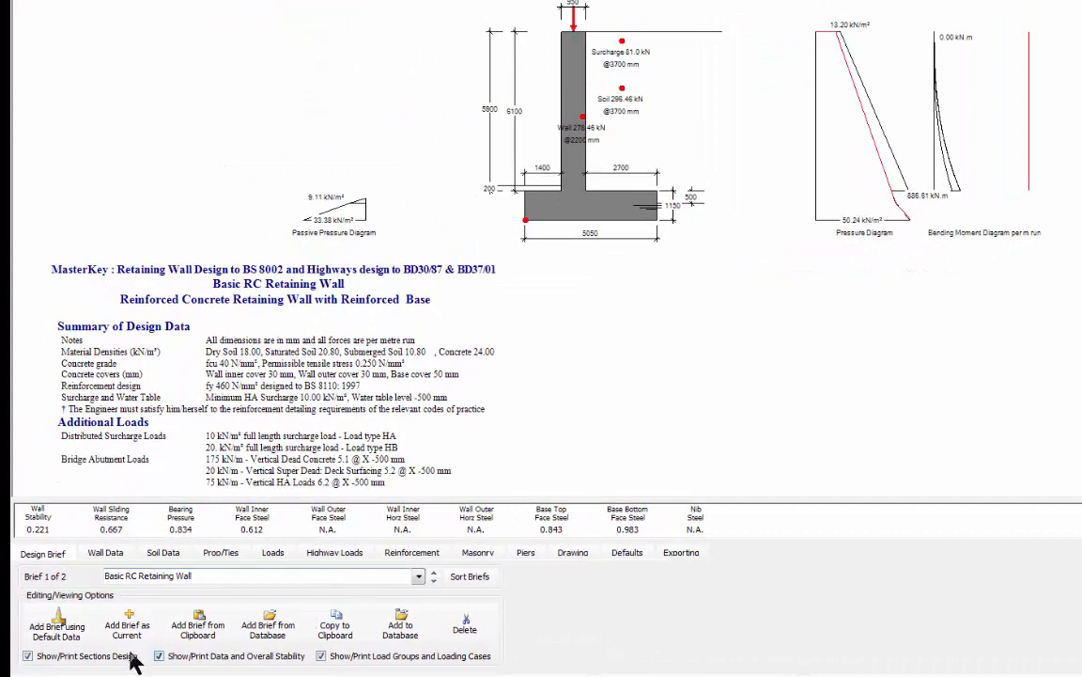
Examine the highway load combinations and the load types assigned to the bridge abutment loads
left_click(324, 554)
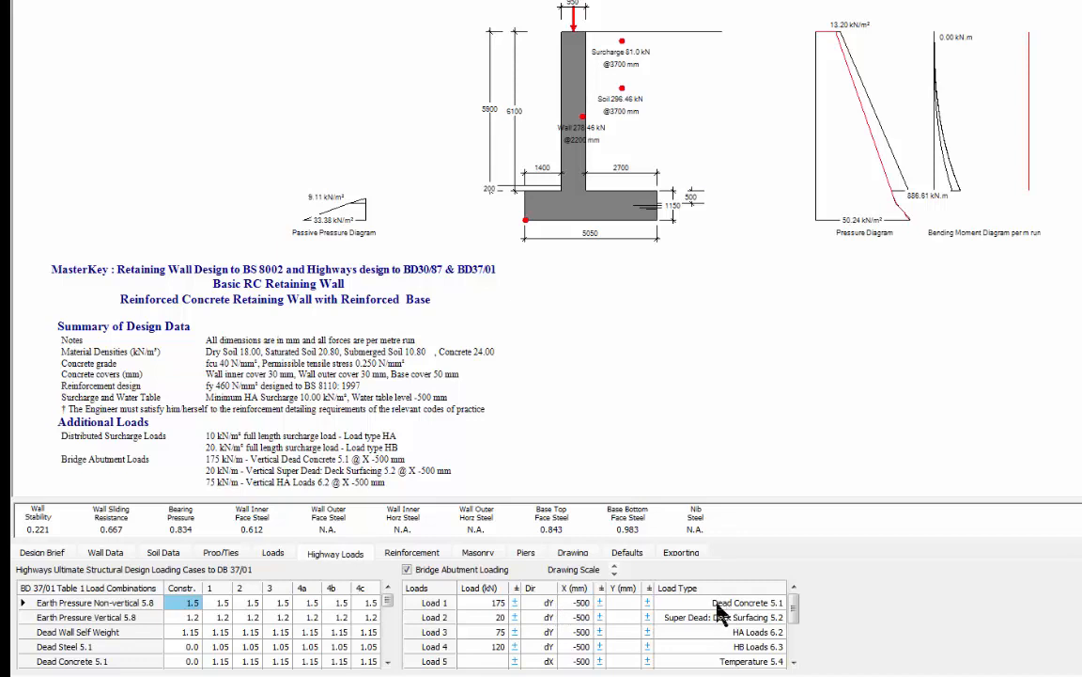
left_click(778, 606)
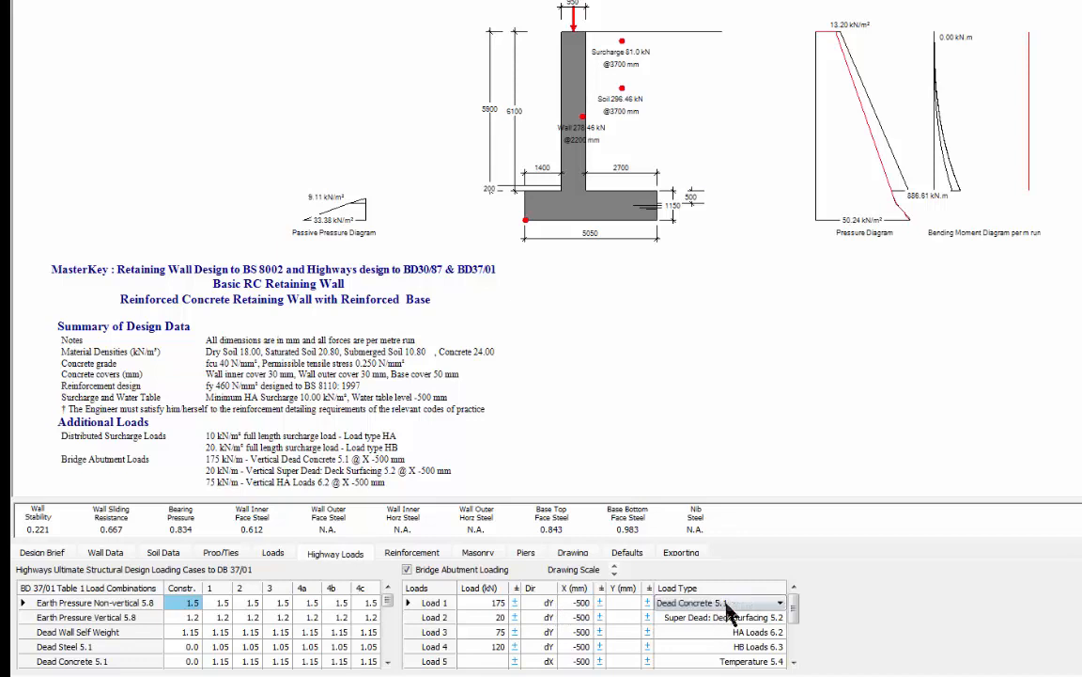
left_click(782, 603)
left_click(782, 604)
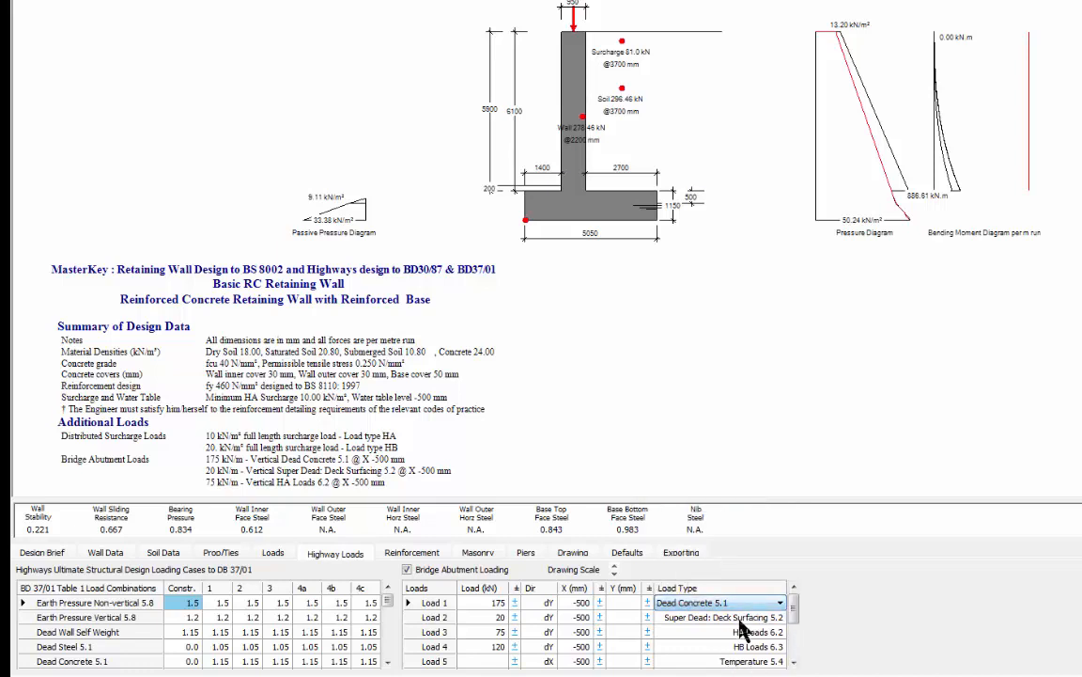
left_click(738, 620)
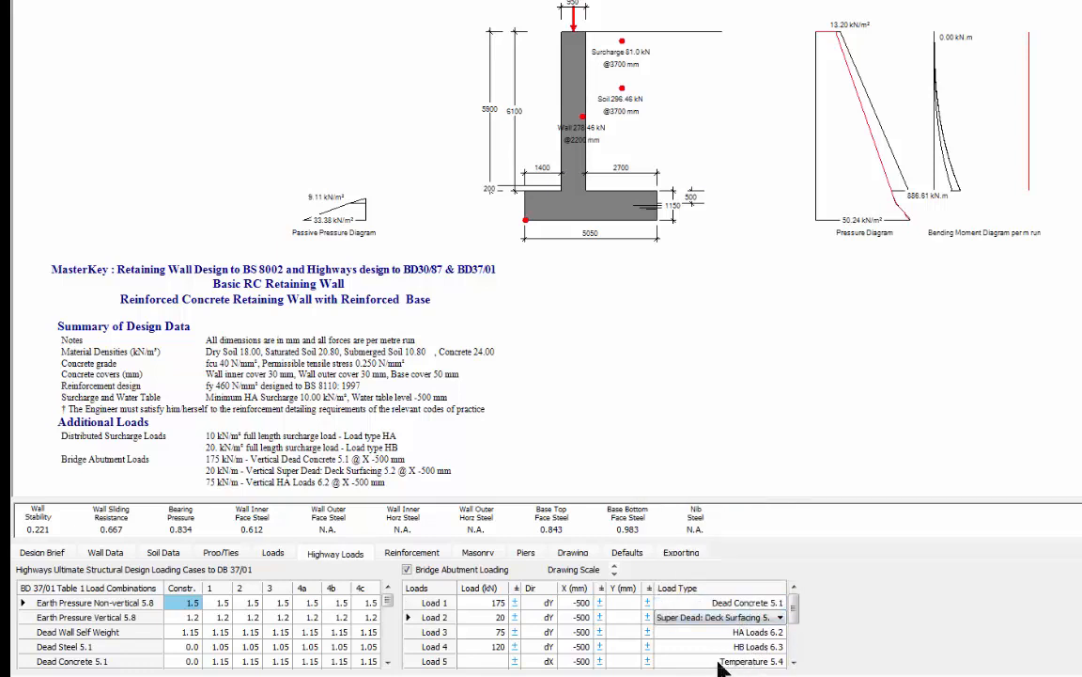
left_click(792, 662)
left_click(792, 662)
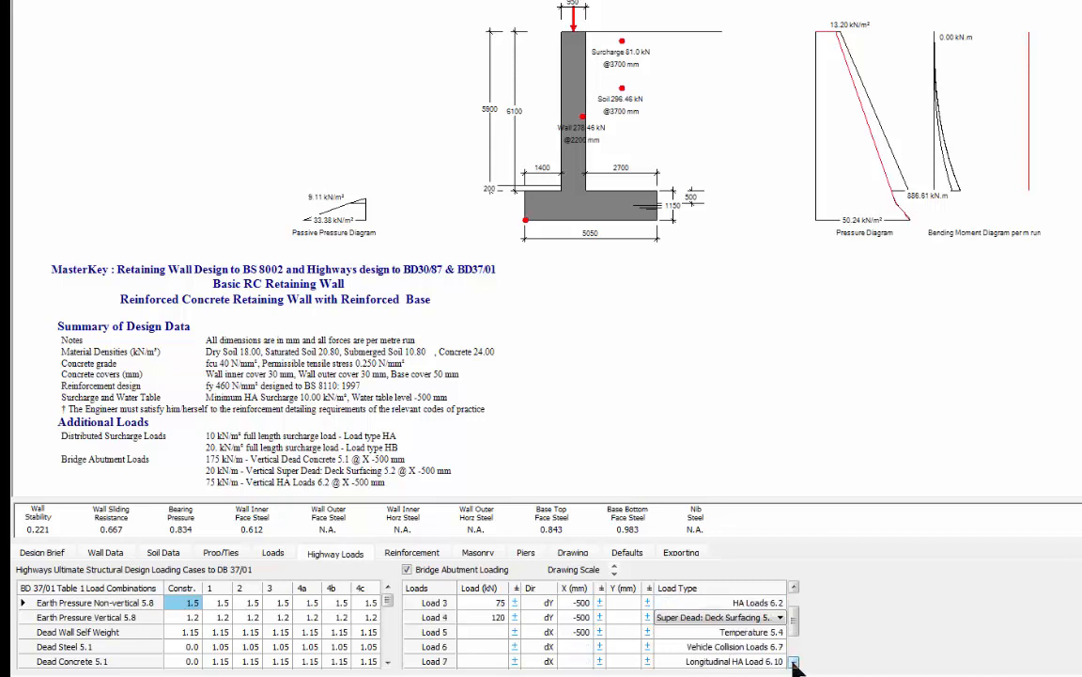
left_click(797, 587)
left_click(797, 587)
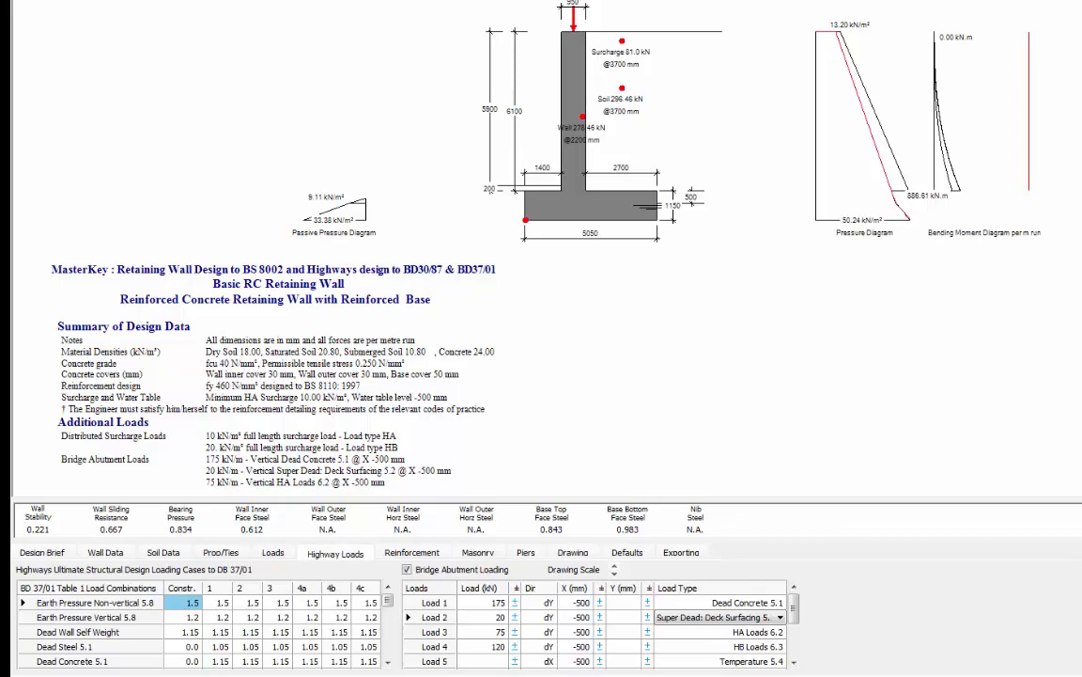
End the Retaining Walls session, exit MasterSeries and relaunch MasterSeries 2013 from the desktop
key("alt+F4")
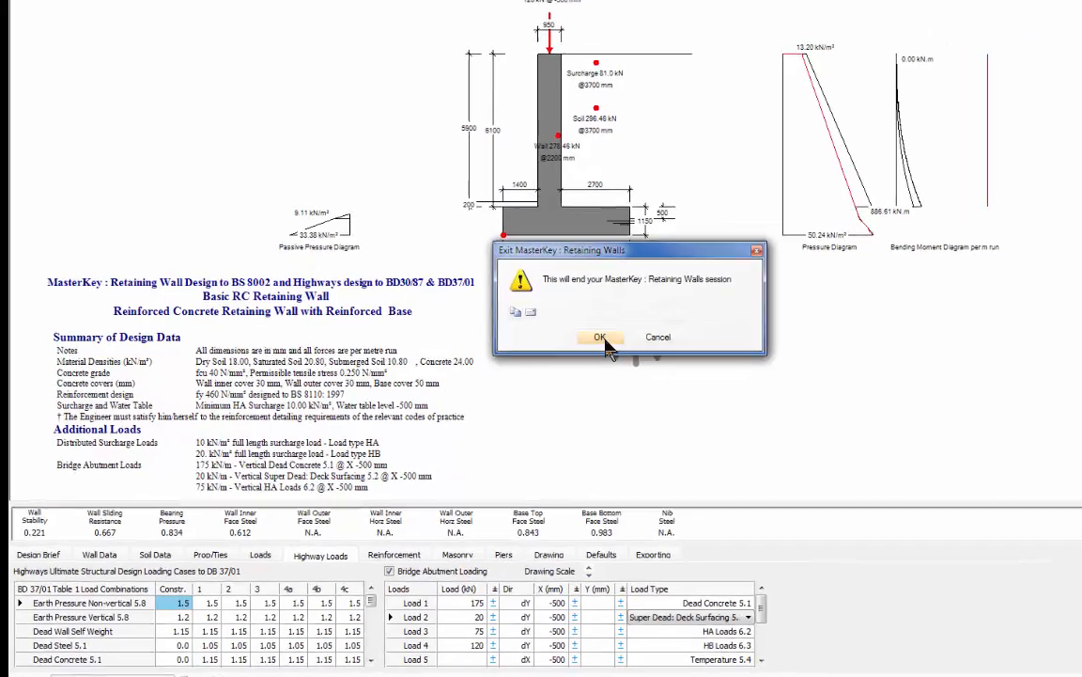
left_click(601, 338)
left_click(568, 332)
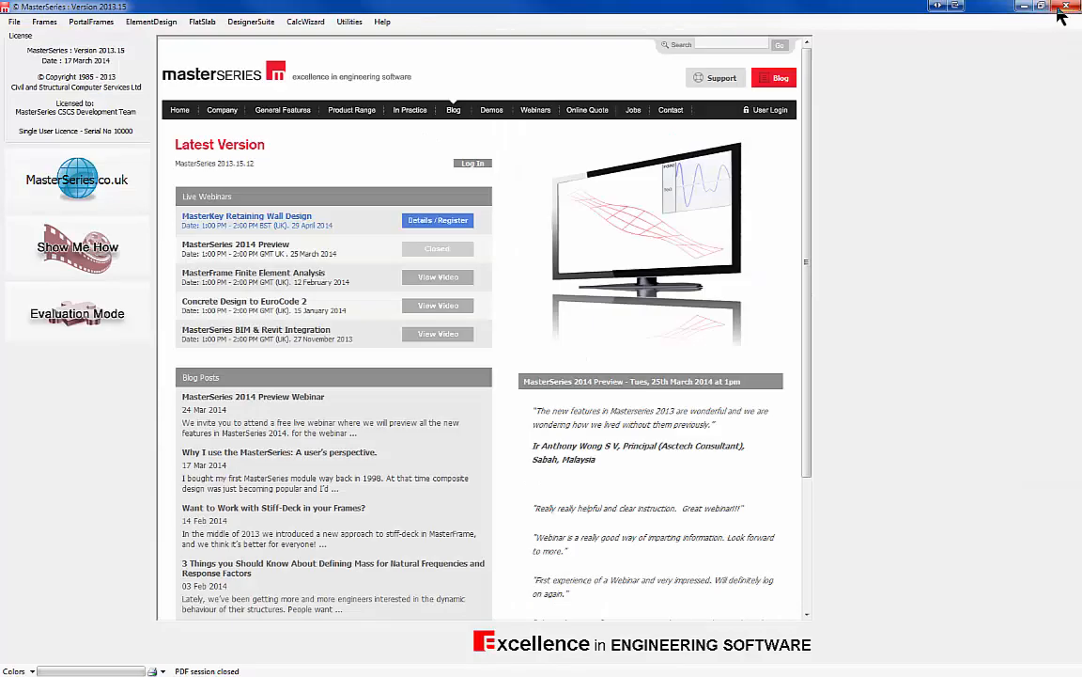
left_click(1062, 7)
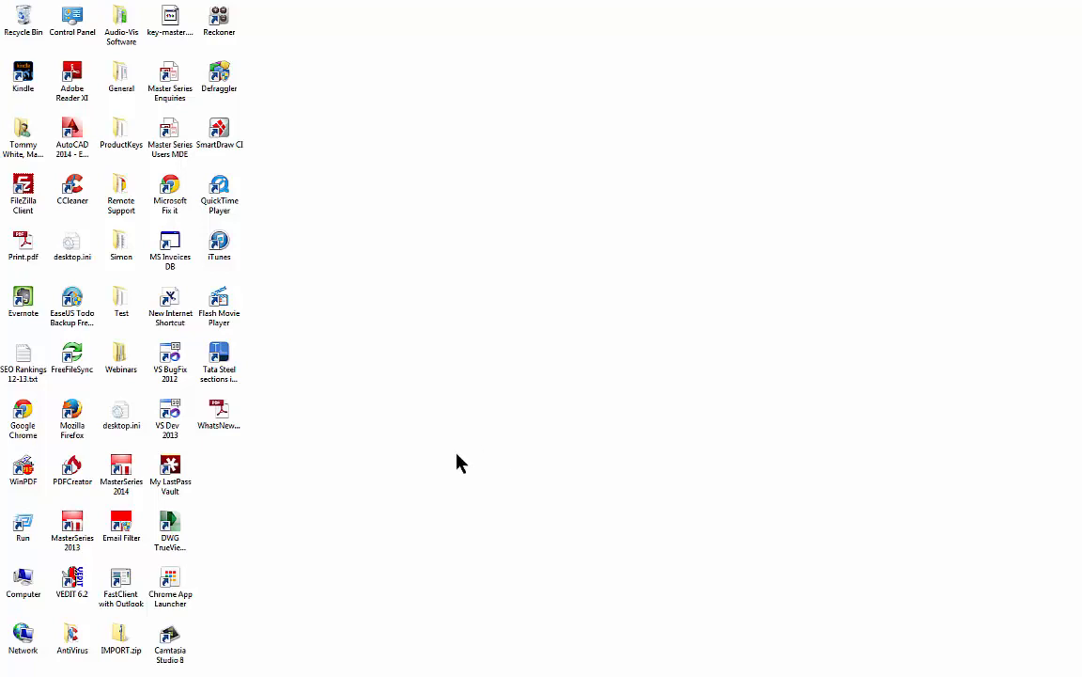
double_click(73, 528)
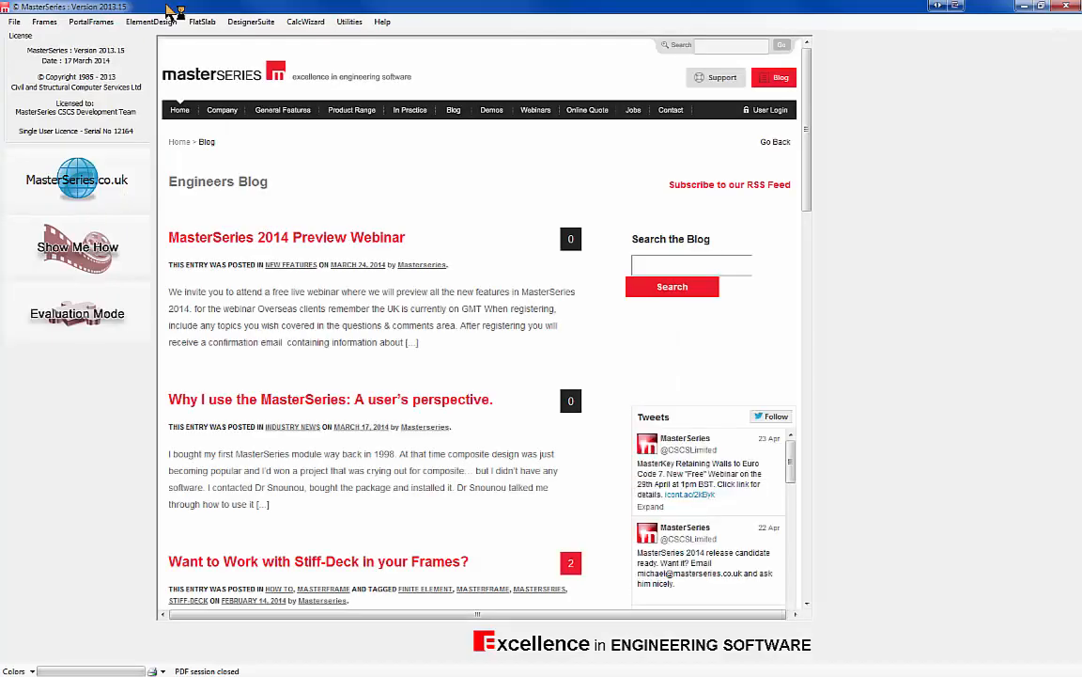
Examine the licence state of each program down to the Designer Suite modules in the MasterSeries licence list, and close it
left_click(381, 23)
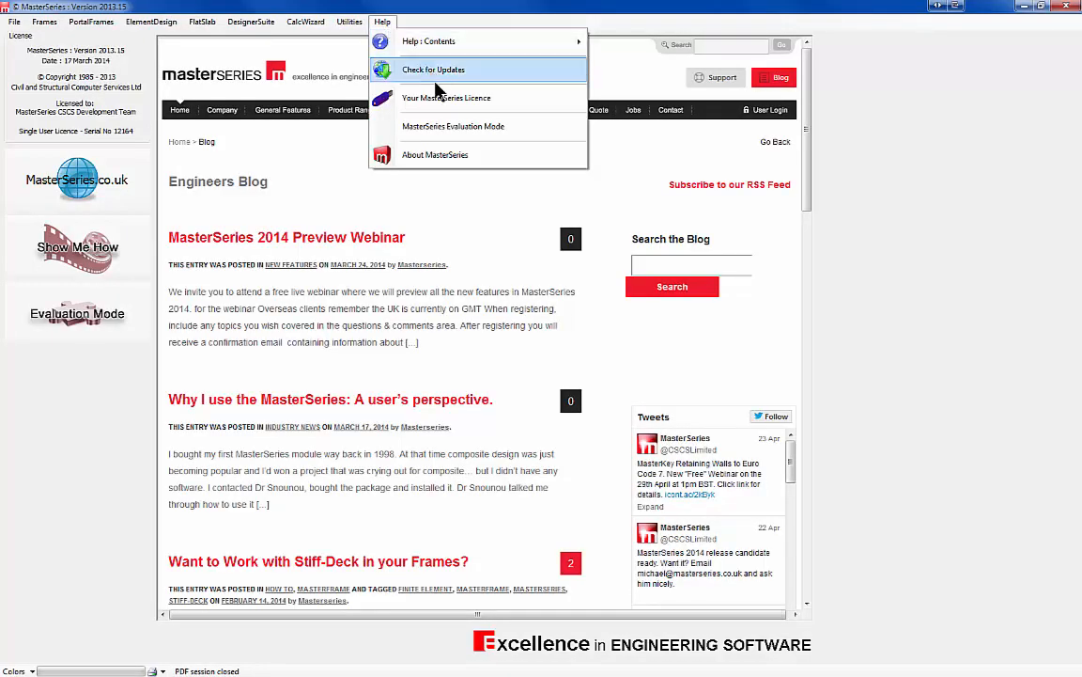
left_click(409, 96)
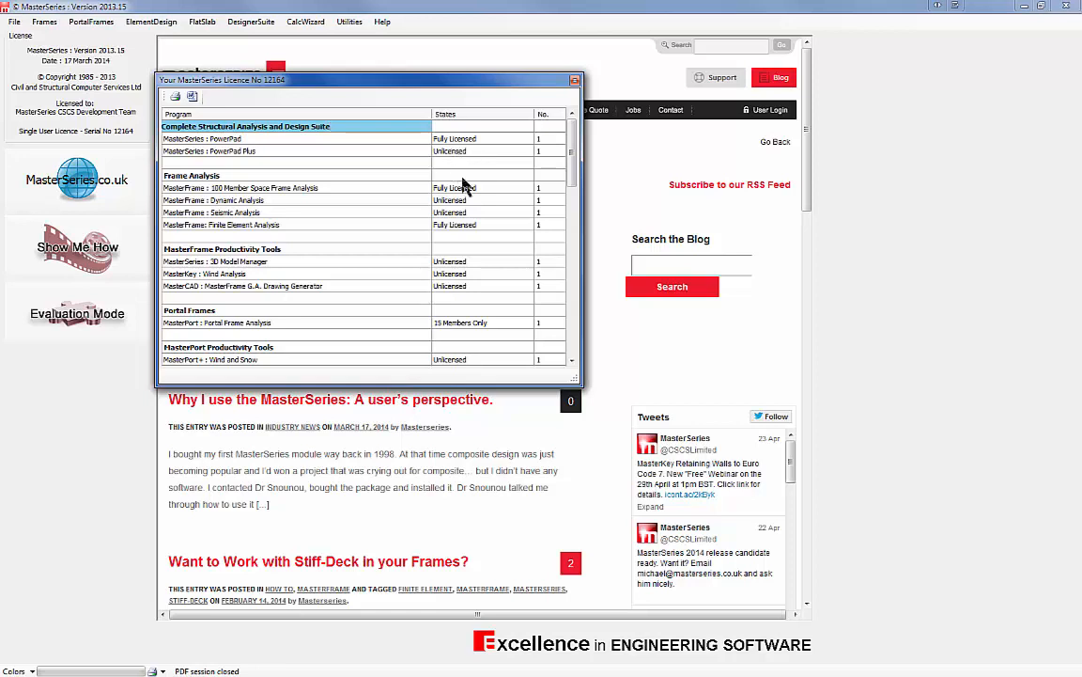
left_click(472, 309)
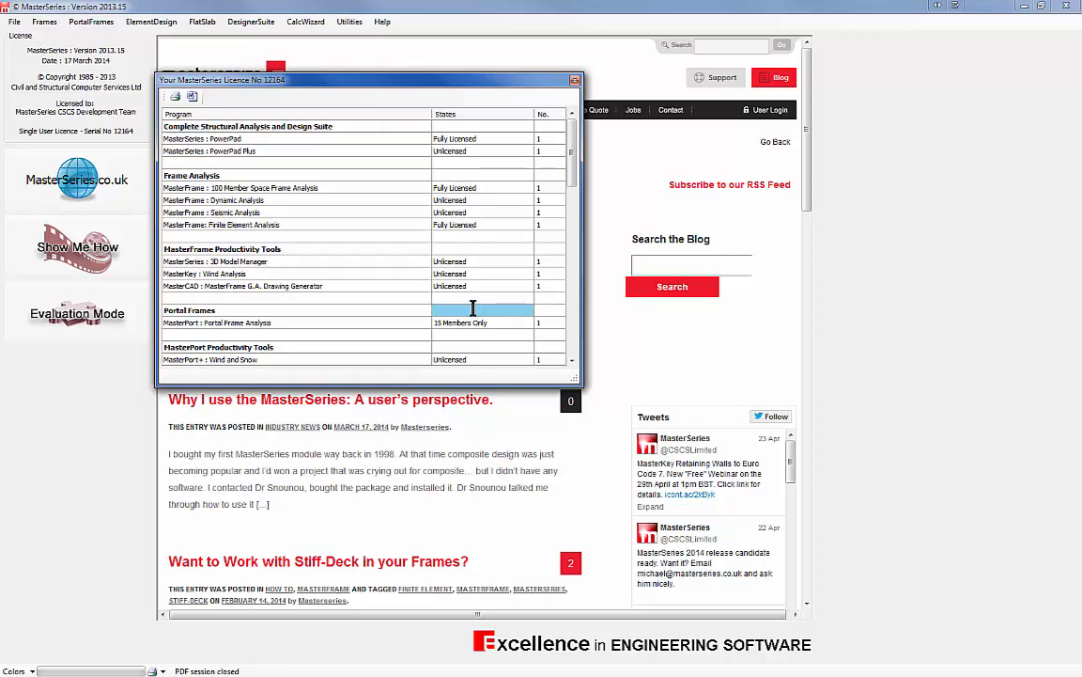
left_click(570, 359)
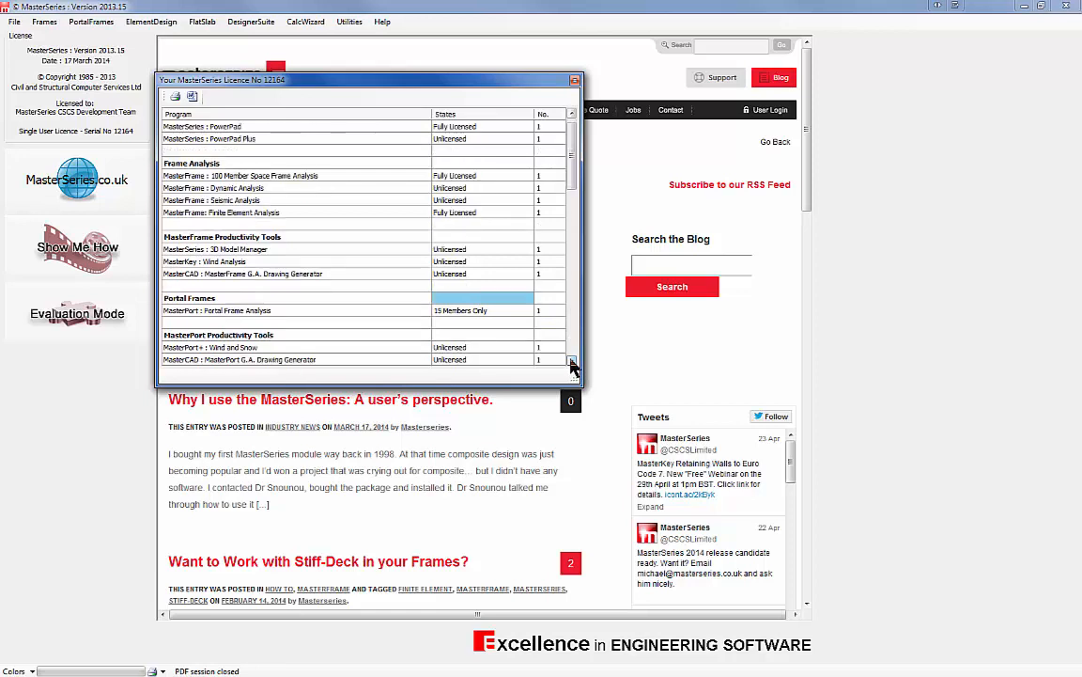
left_click(571, 359)
left_click(571, 360)
left_click(571, 361)
left_click(570, 361)
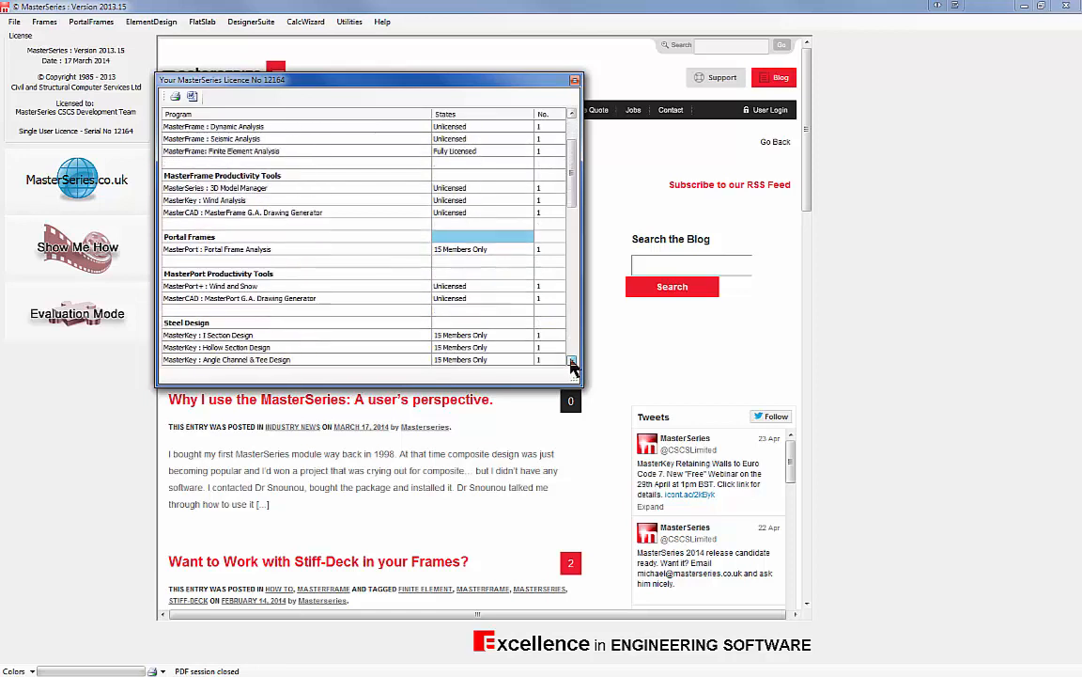
left_click(570, 361)
left_click(570, 361)
left_click(570, 361)
left_click(570, 361)
left_click(570, 361)
left_click(571, 361)
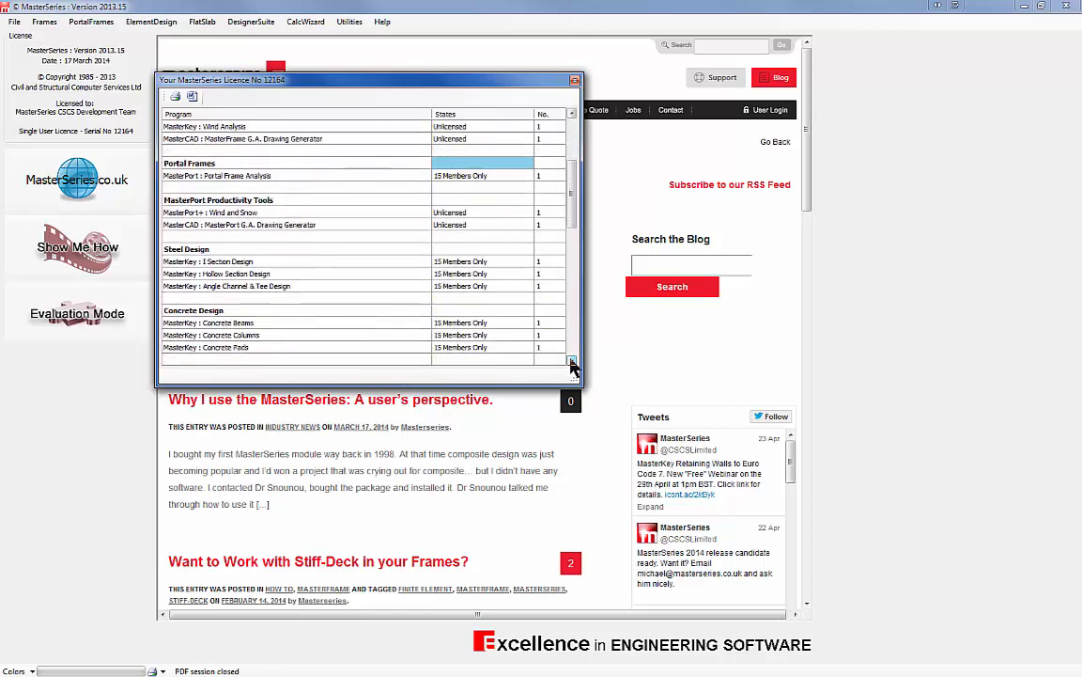
left_click(571, 360)
left_click(570, 361)
left_click(570, 361)
left_click(570, 360)
left_click(571, 361)
left_click(571, 361)
left_click(570, 360)
left_click(571, 361)
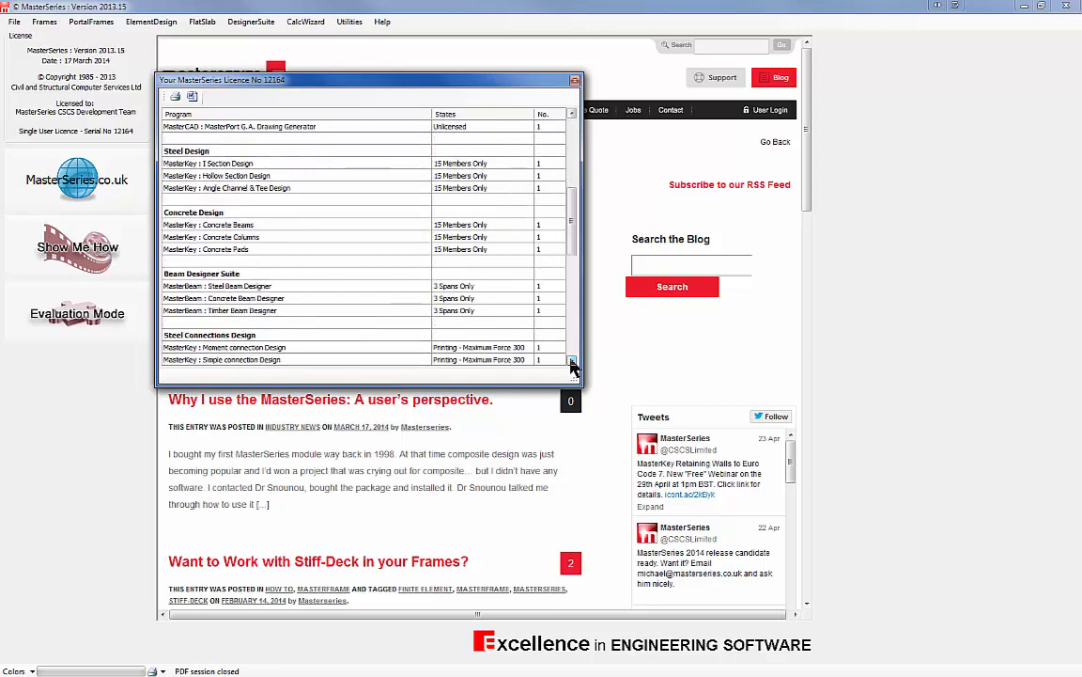
left_click(570, 360)
left_click(570, 361)
left_click(570, 361)
left_click(570, 361)
left_click(570, 361)
left_click(570, 361)
left_click(571, 361)
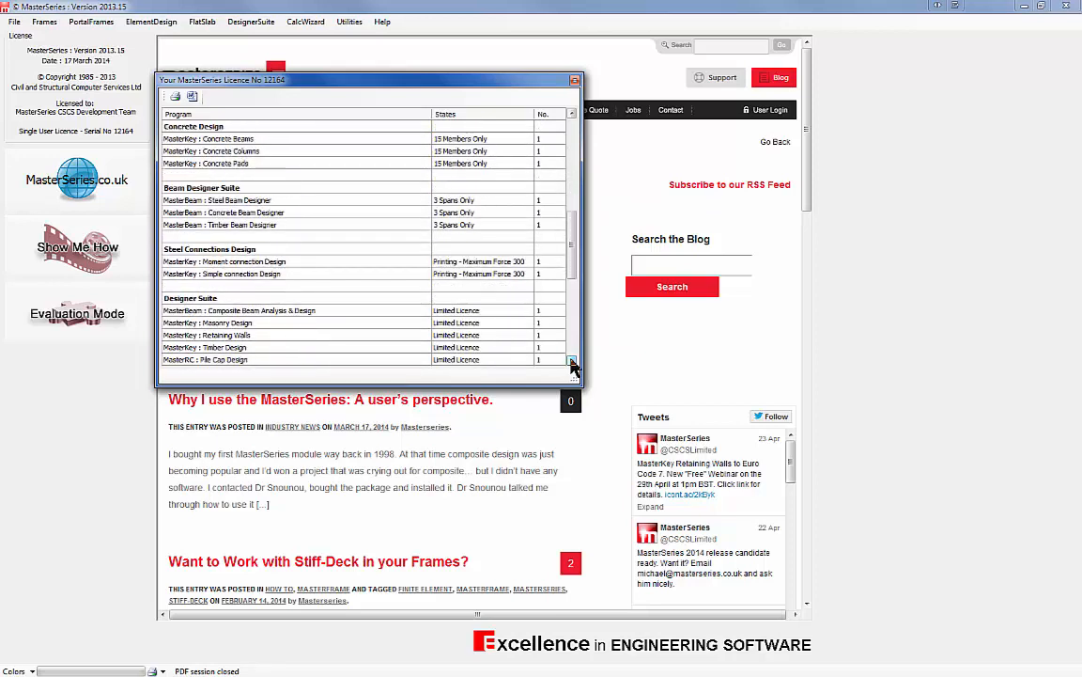
left_click(571, 361)
left_click(571, 361)
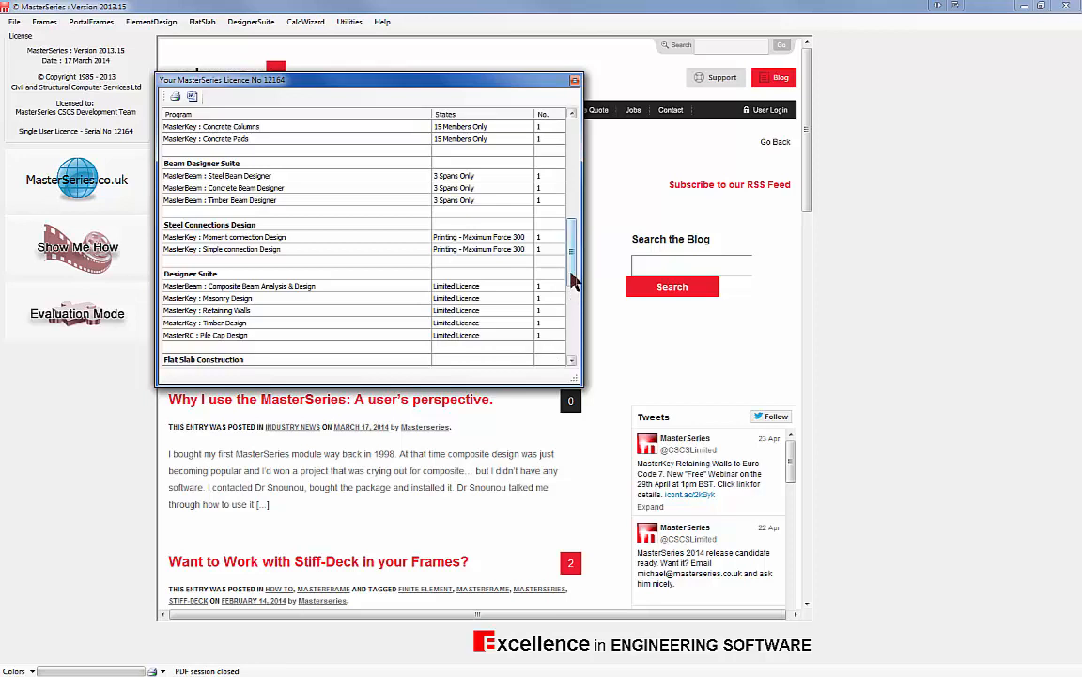
left_click_drag(570, 278, 569, 301)
left_click(575, 80)
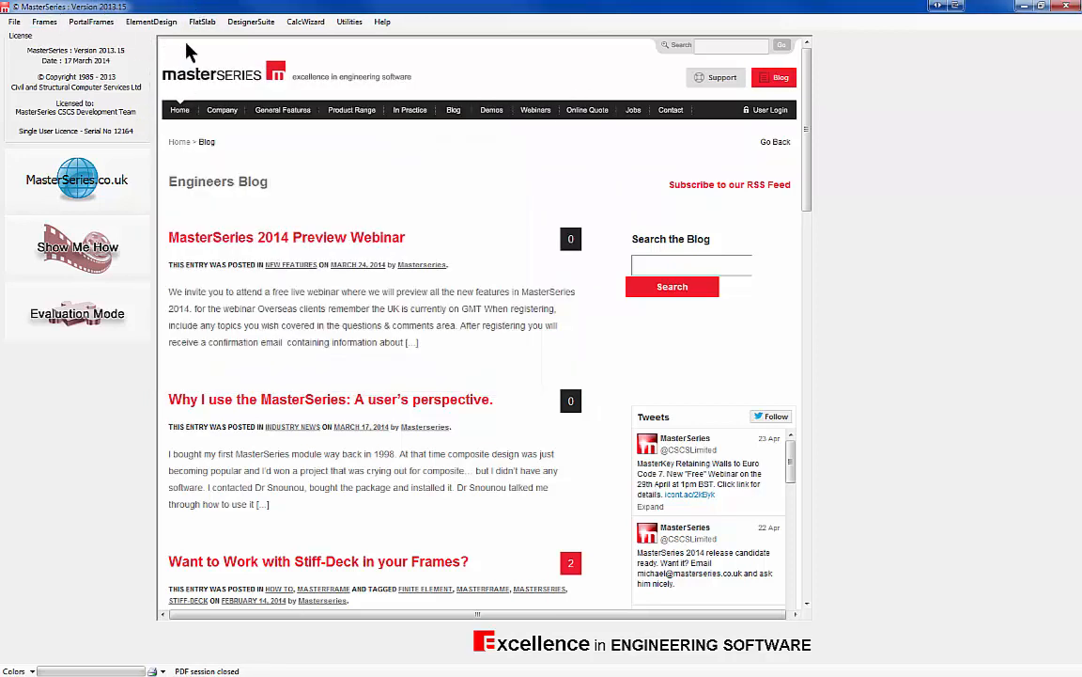
Start MasterKey : Retaining Walls and create a new file named "PP version"
left_click(252, 23)
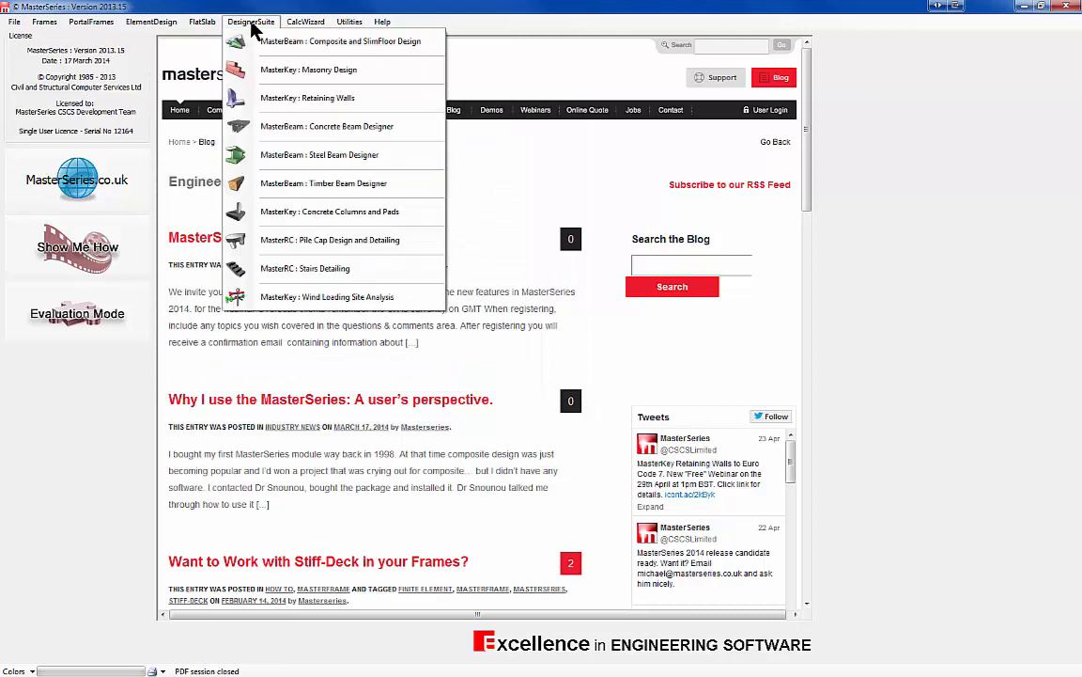
left_click(329, 99)
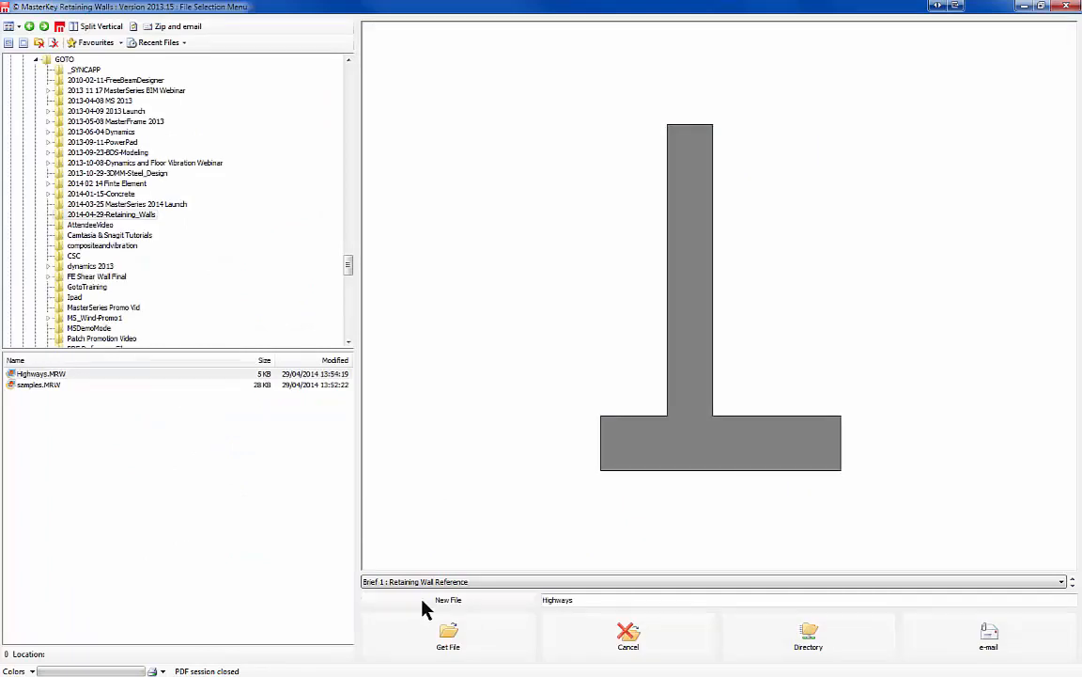
left_click(425, 607)
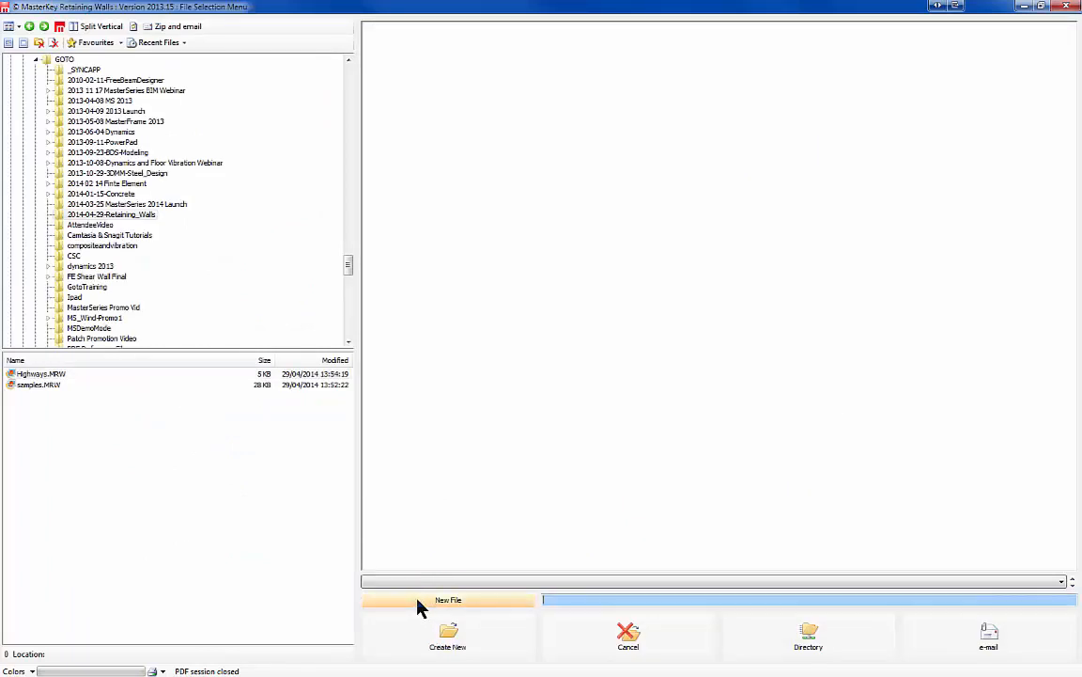
type("PP")
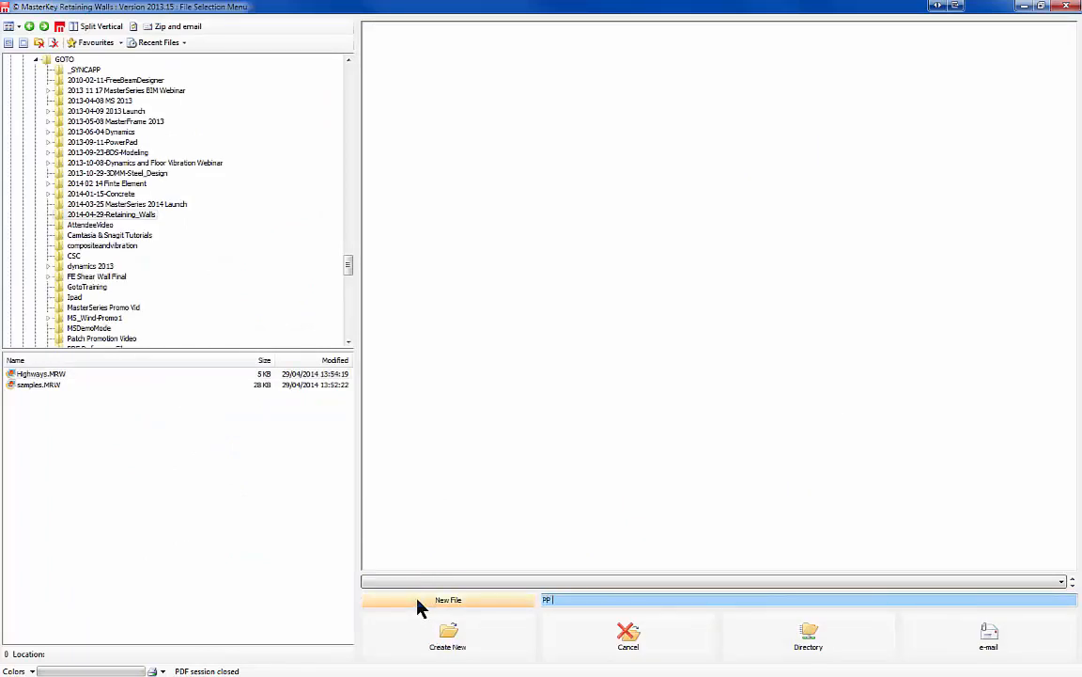
type(" version")
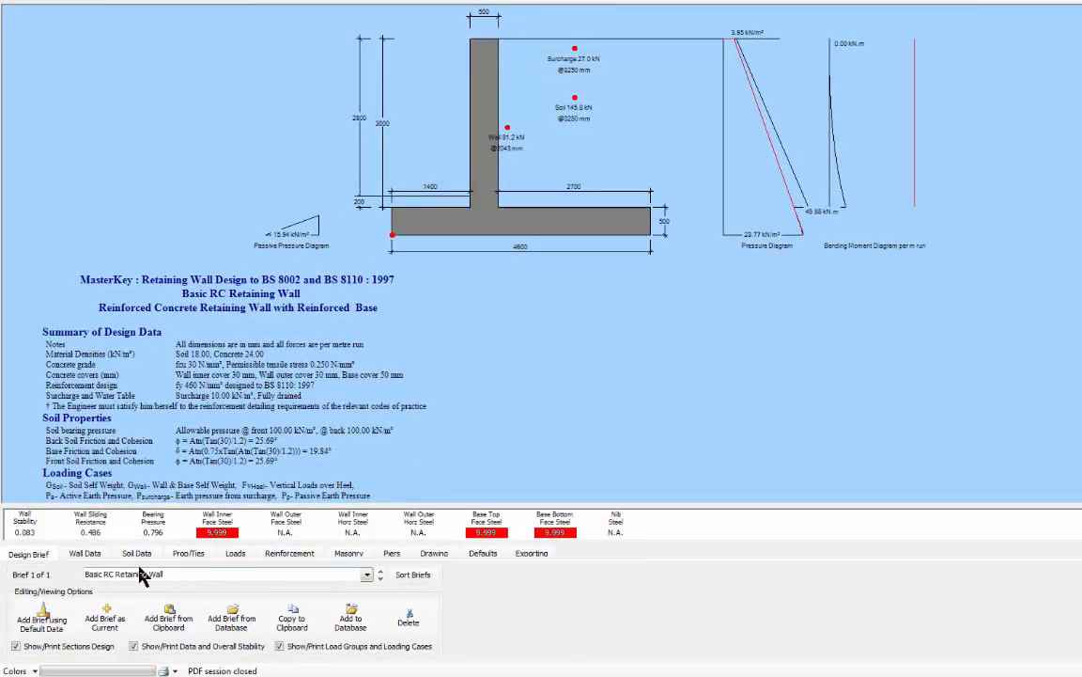
Set the height of the wall stem above the retained soil level to 50 mm
left_click(93, 558)
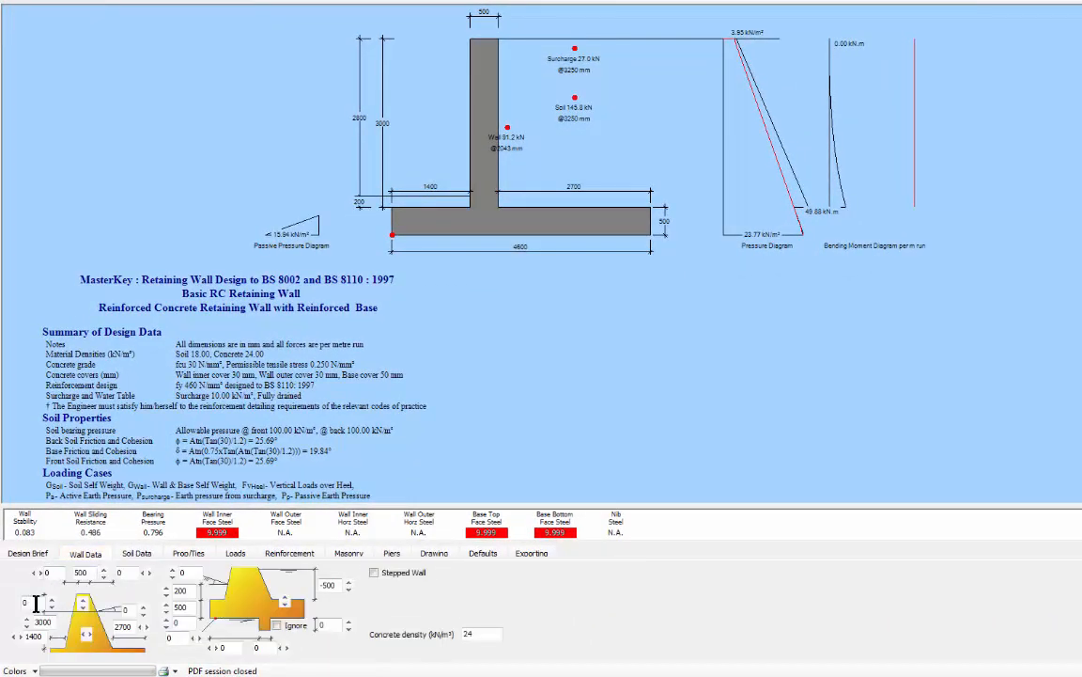
left_click(52, 600)
left_click(52, 600)
left_click(51, 601)
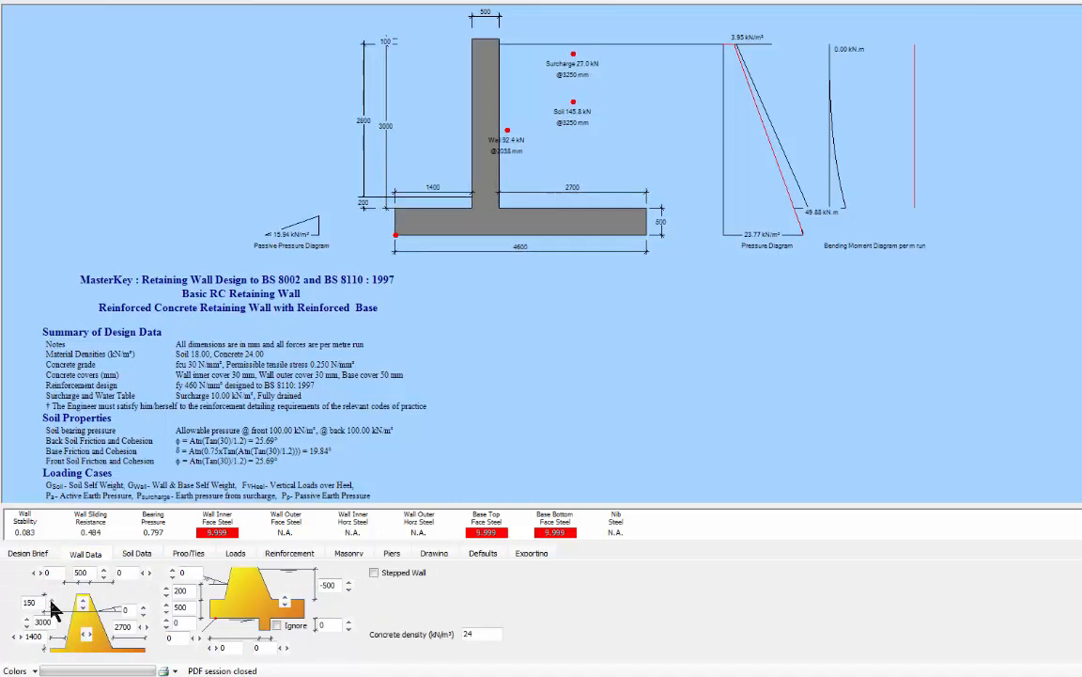
left_click(51, 606)
left_click(52, 606)
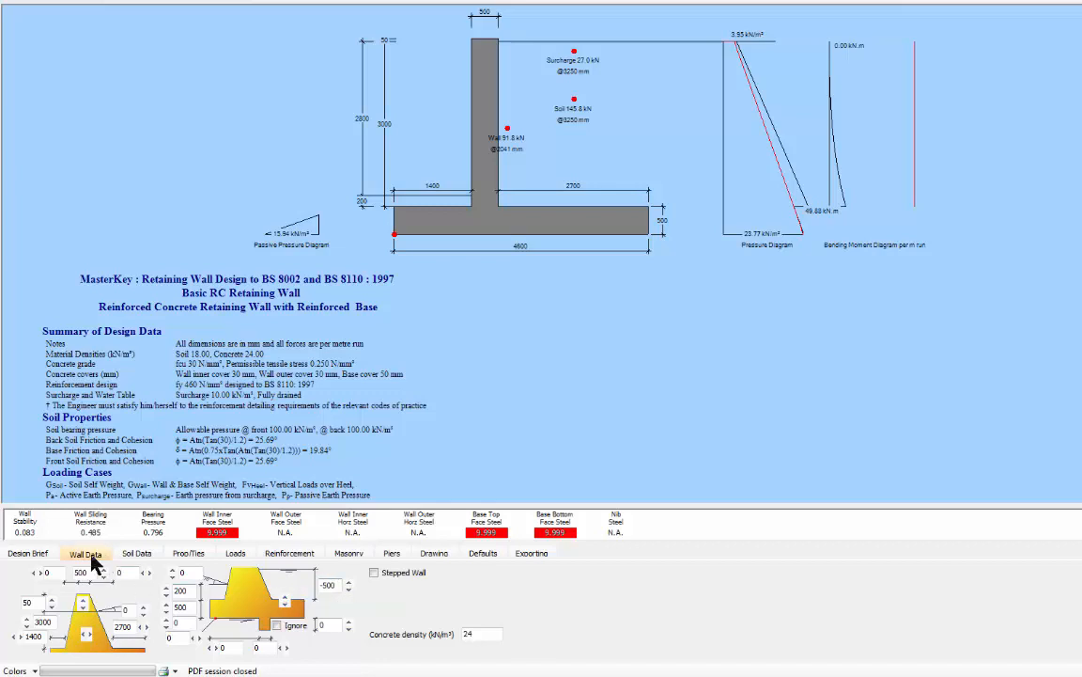
Try the layered option for the back soil, and try propping the wall at its base
left_click(136, 554)
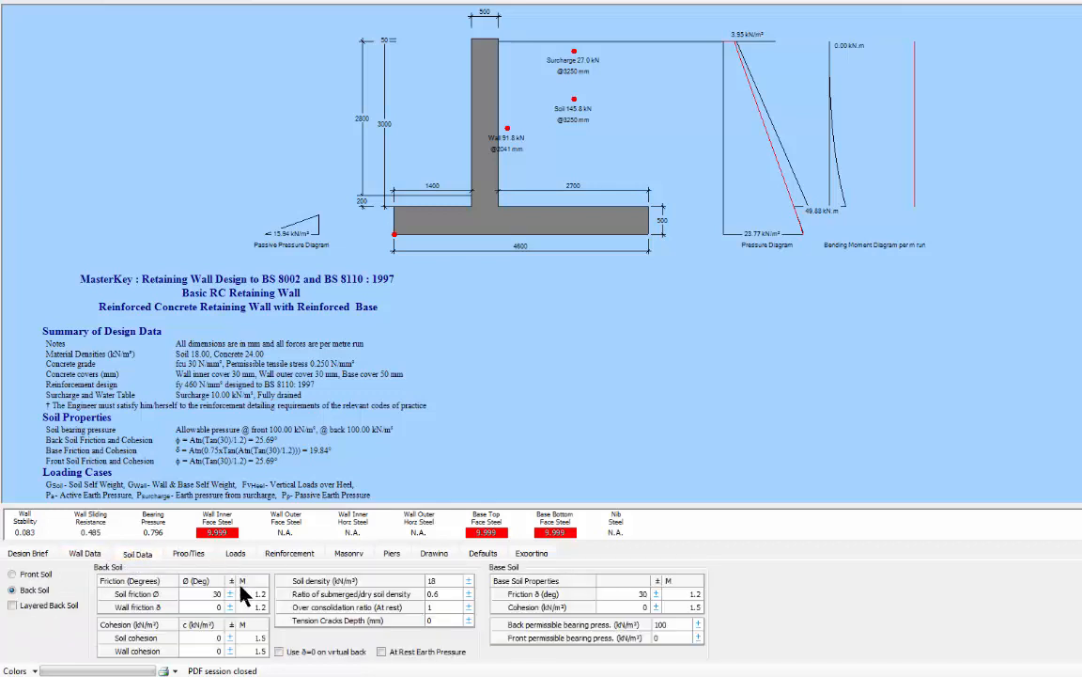
left_click(29, 606)
left_click(14, 606)
left_click(13, 605)
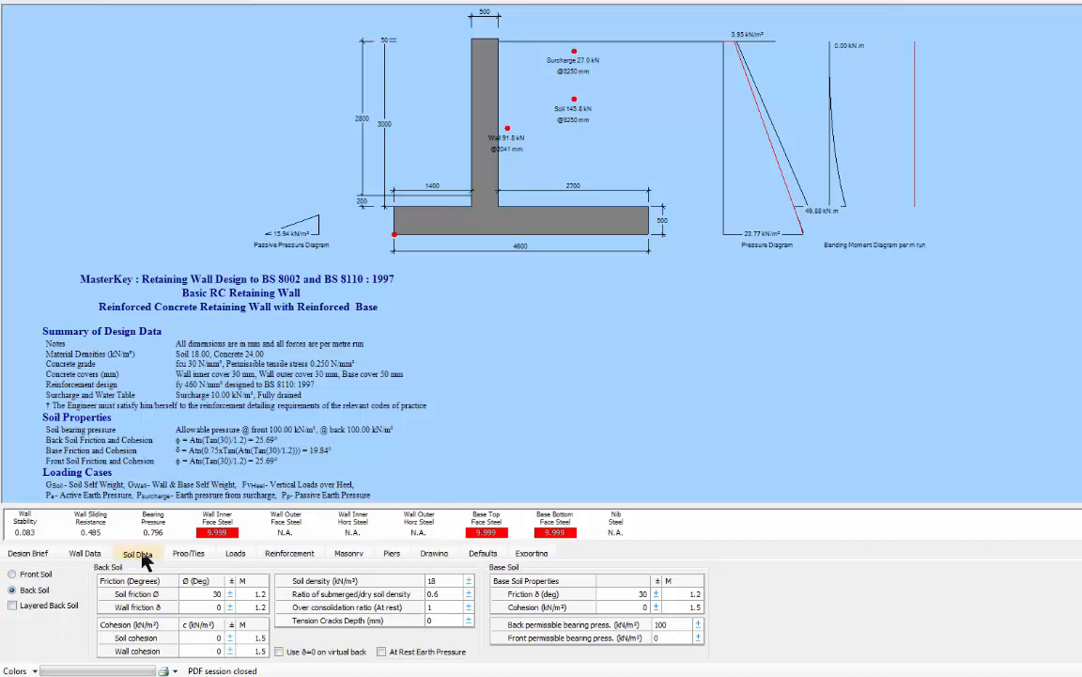
left_click(175, 556)
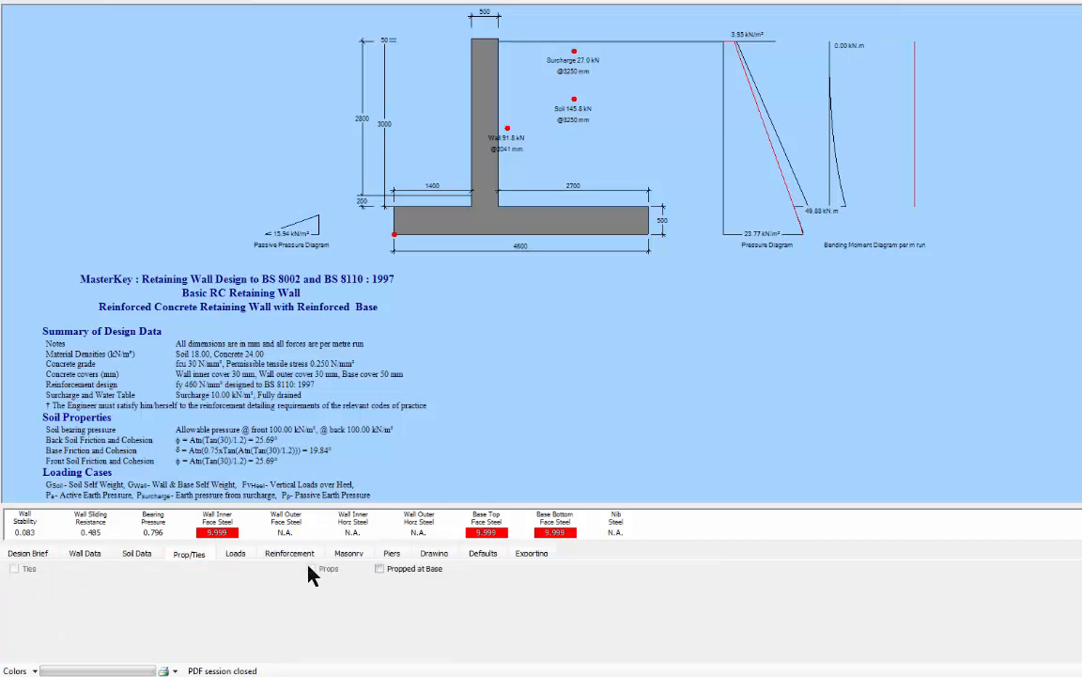
left_click(381, 570)
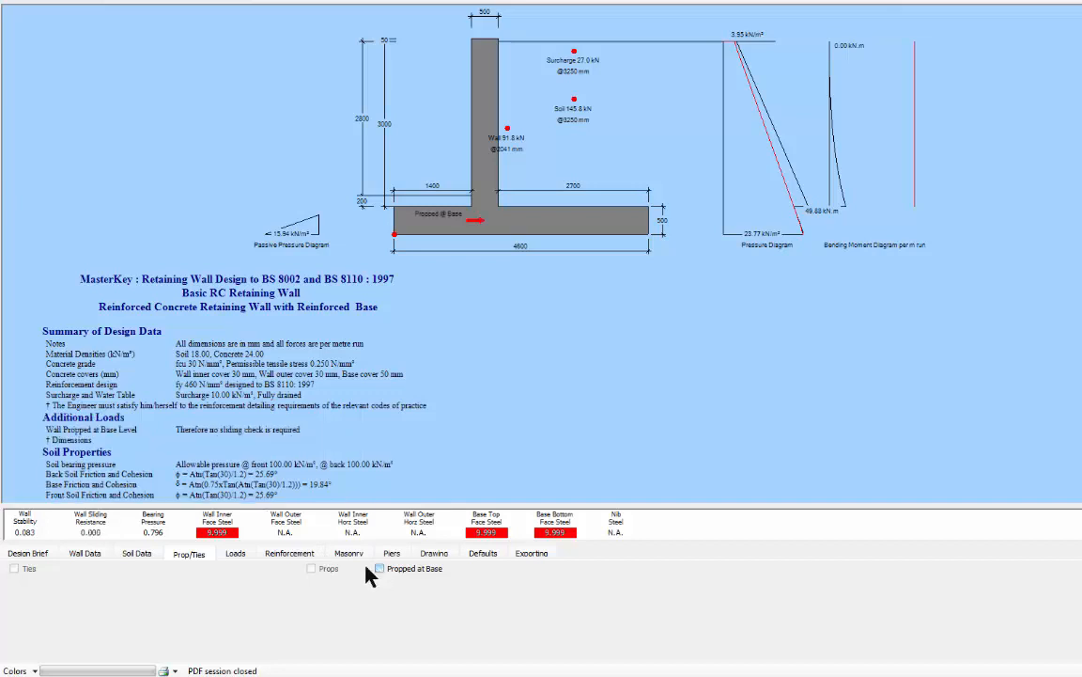
Set the additional surcharge on the wall to 12 kN/m²
left_click(234, 554)
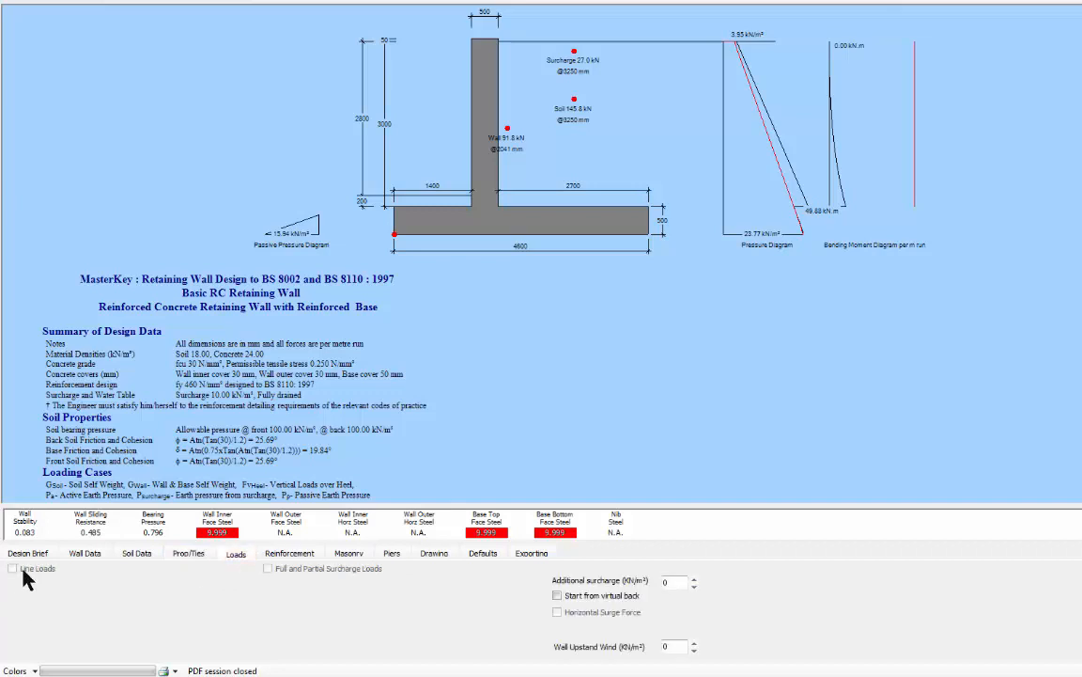
double_click(668, 581)
type("12")
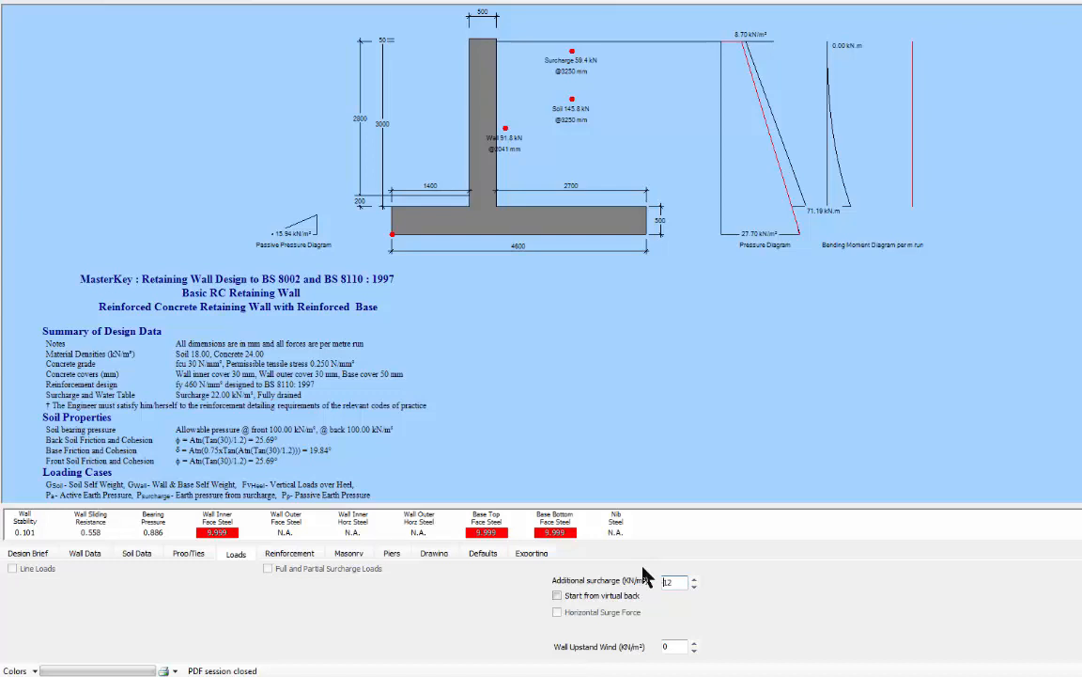
Add 100 mm cladding with a filled 100 mm cavity and change the stem to a masonry wall
left_click(290, 553)
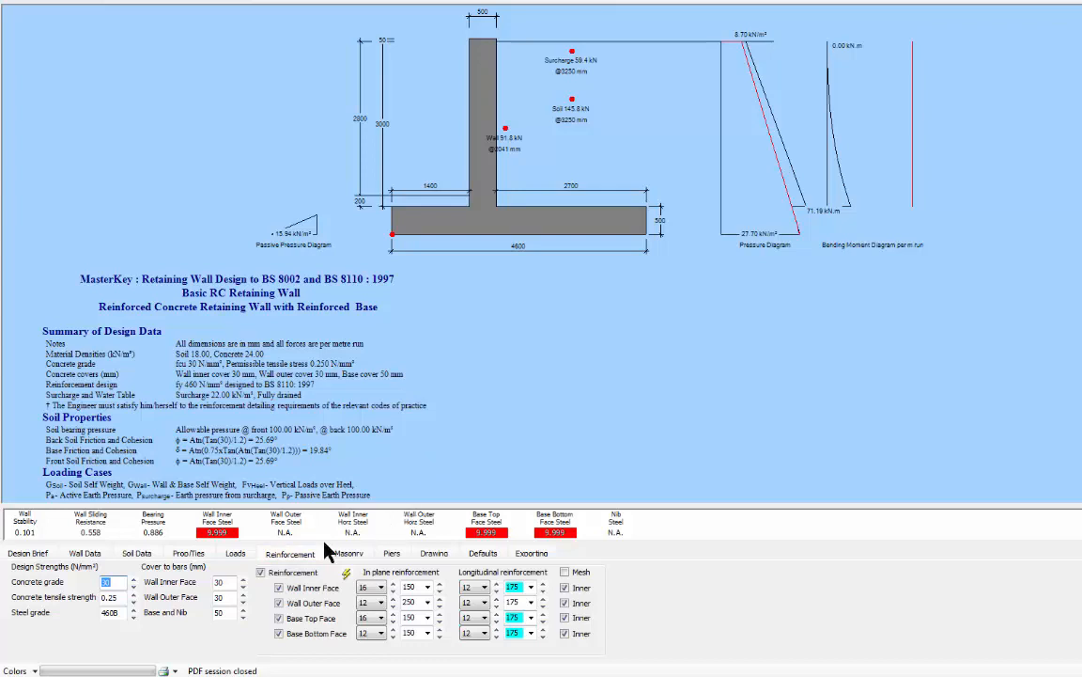
left_click(344, 553)
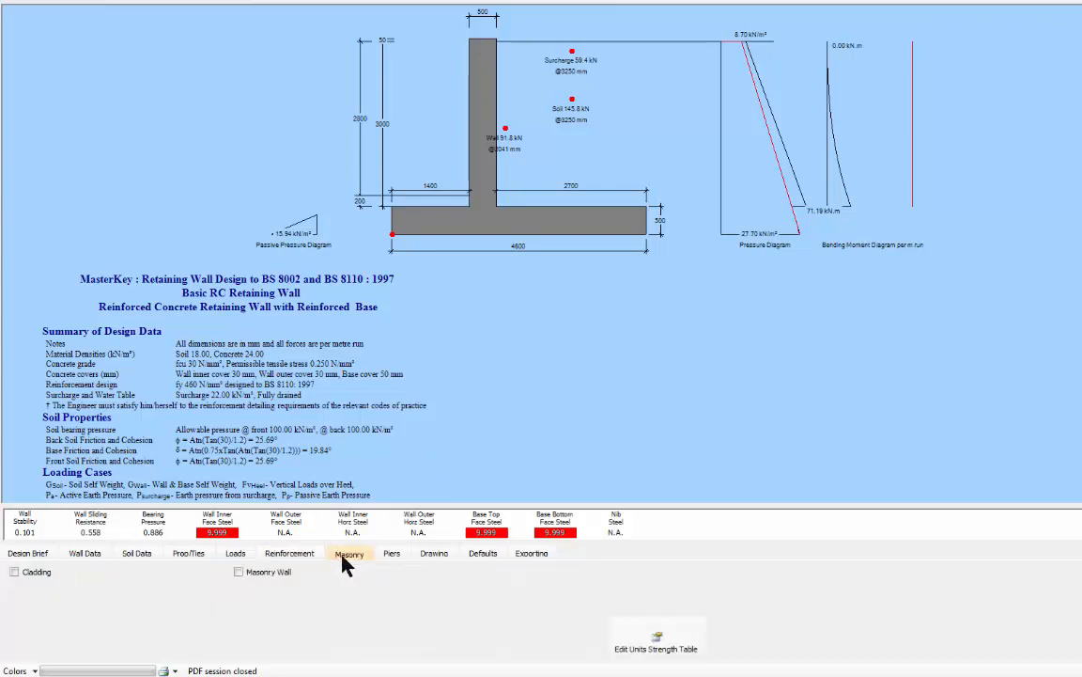
left_click(15, 571)
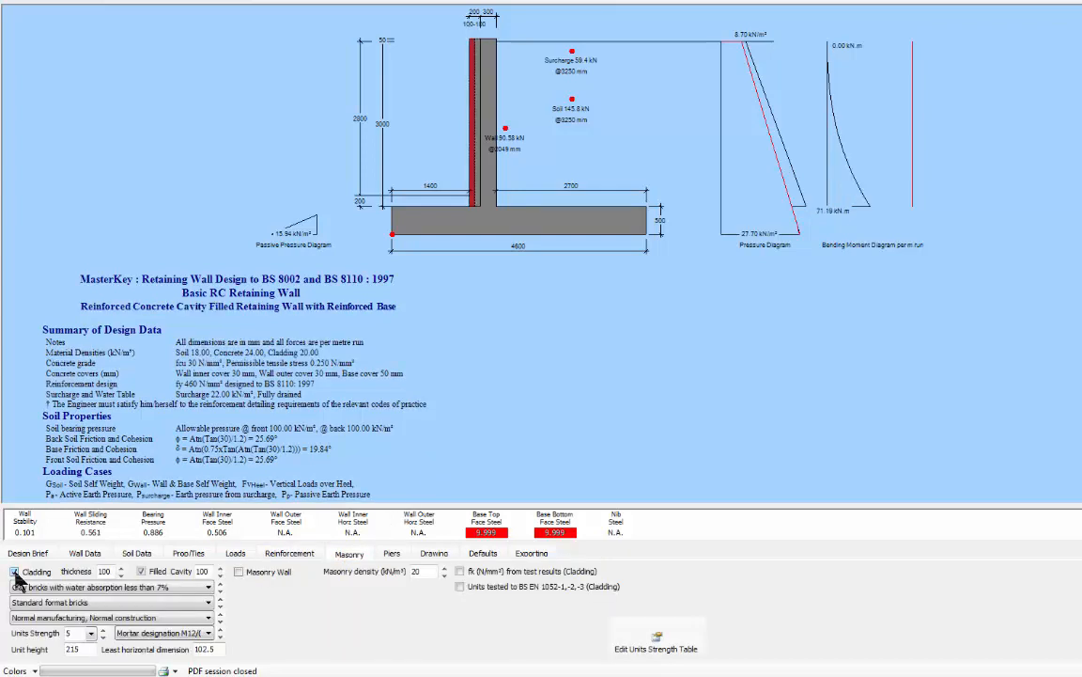
left_click(140, 571)
left_click(141, 571)
left_click(239, 572)
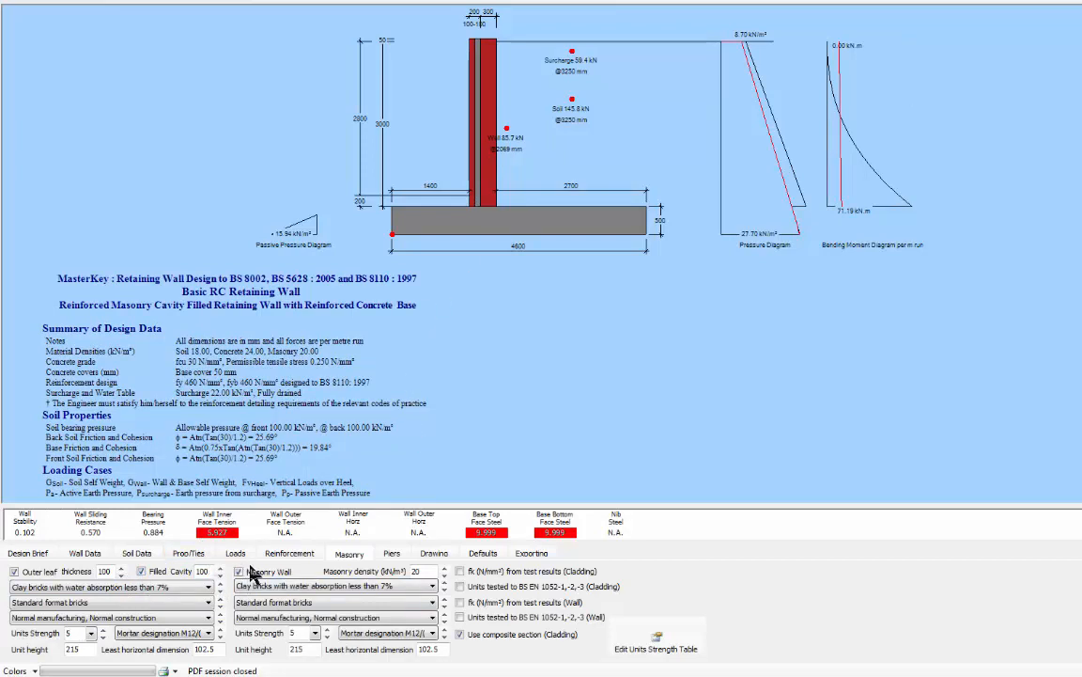
Examine the wall's reinforcement, pier and drawing export options, and the list of available design codes
left_click(292, 556)
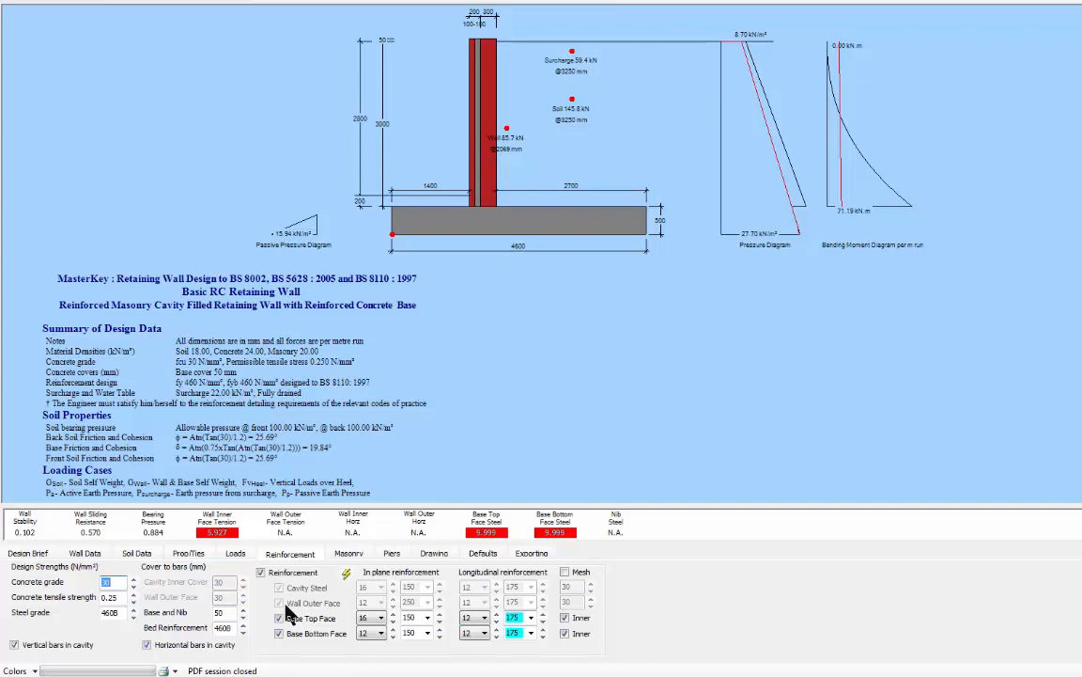
left_click(348, 555)
left_click(392, 555)
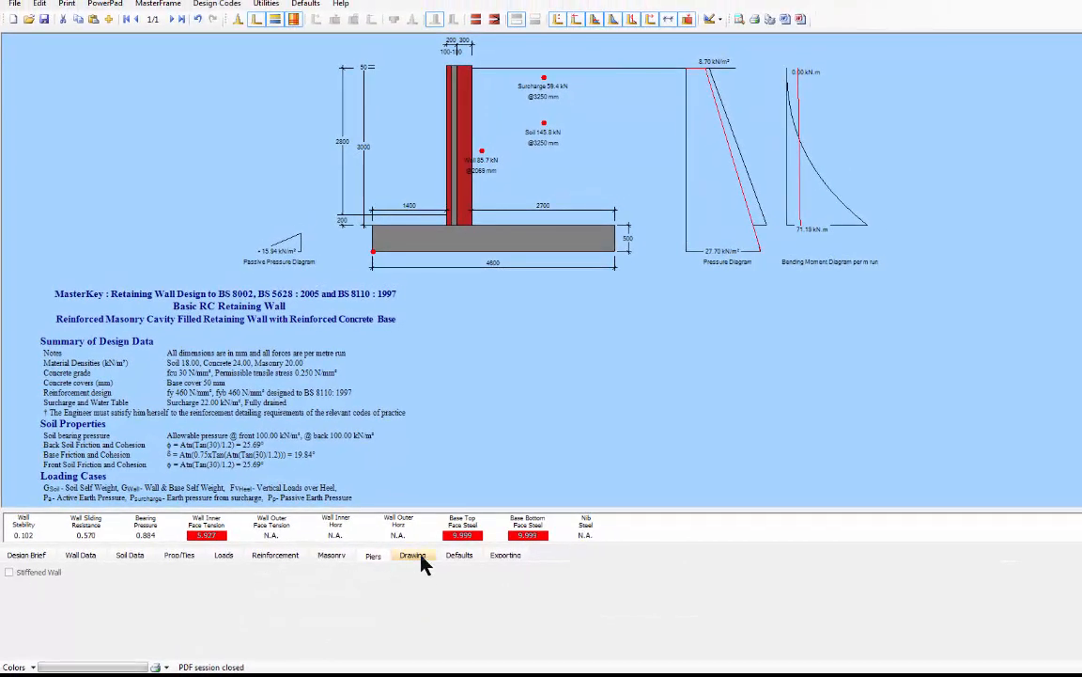
left_click(503, 555)
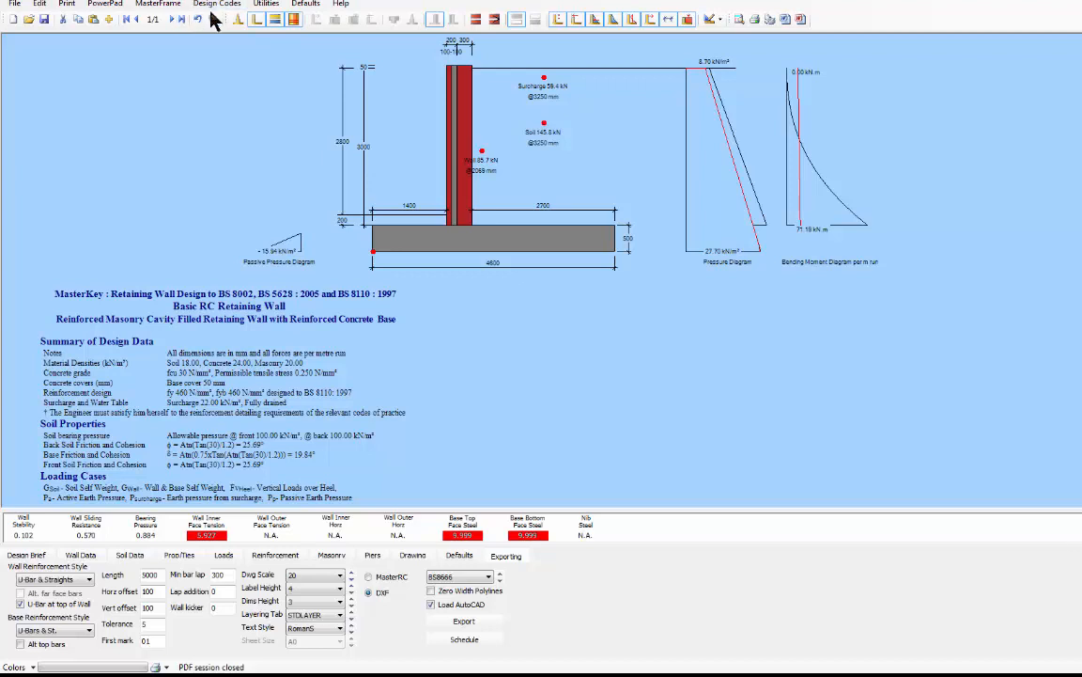
left_click(215, 4)
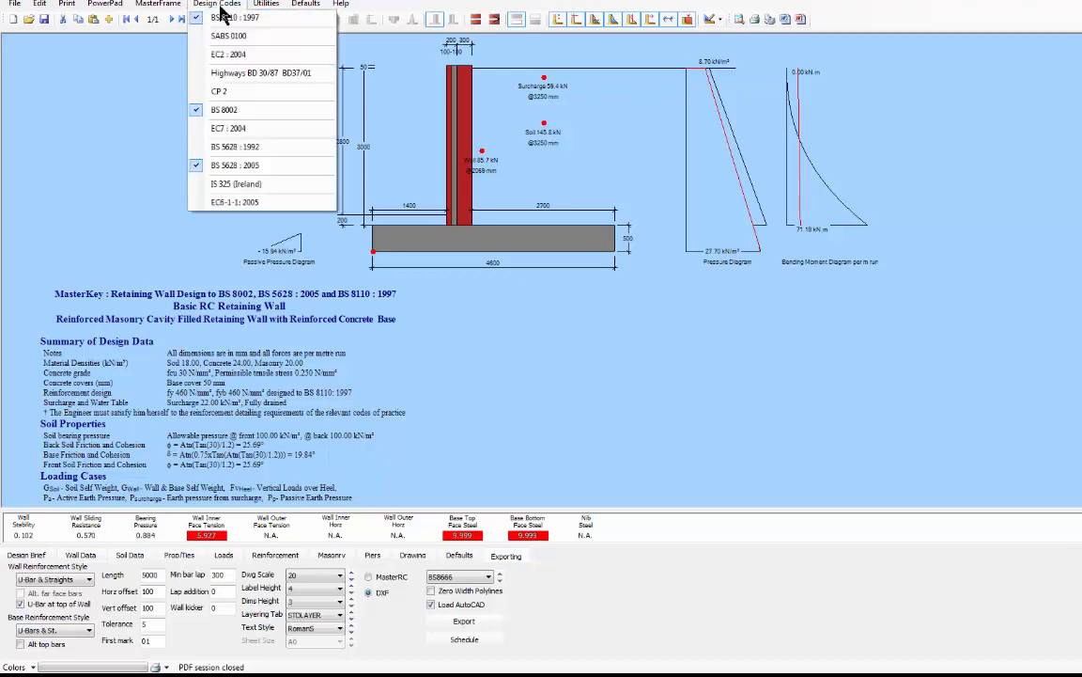
left_click(234, 78)
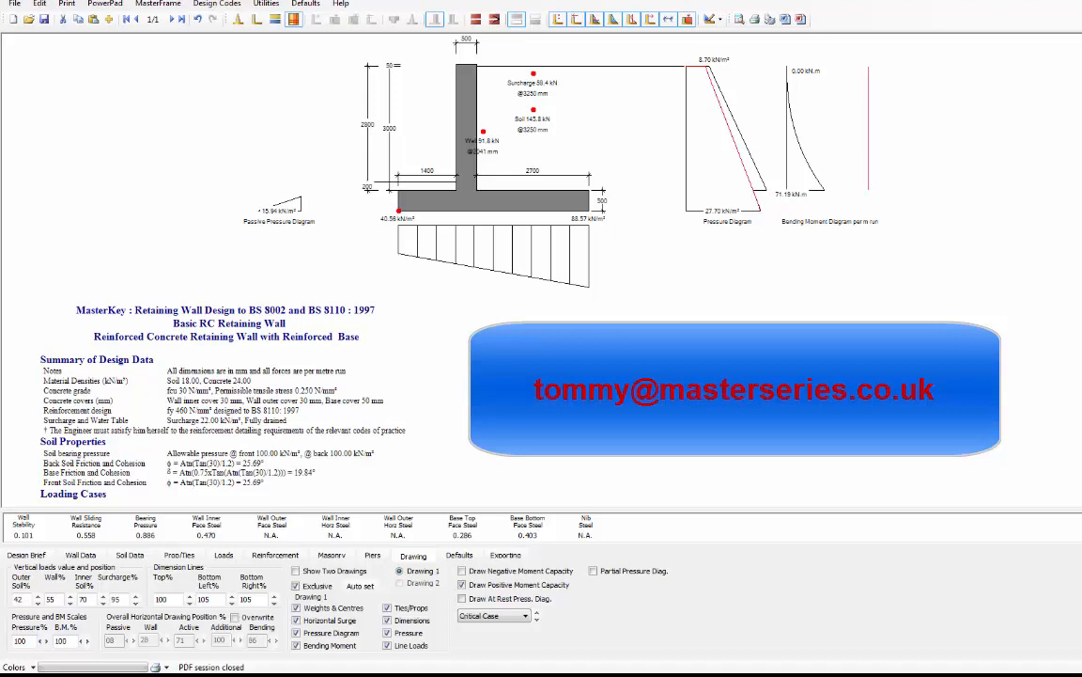
End the Retaining Walls session and save the PP VERSION data file
left_click(1081, 1)
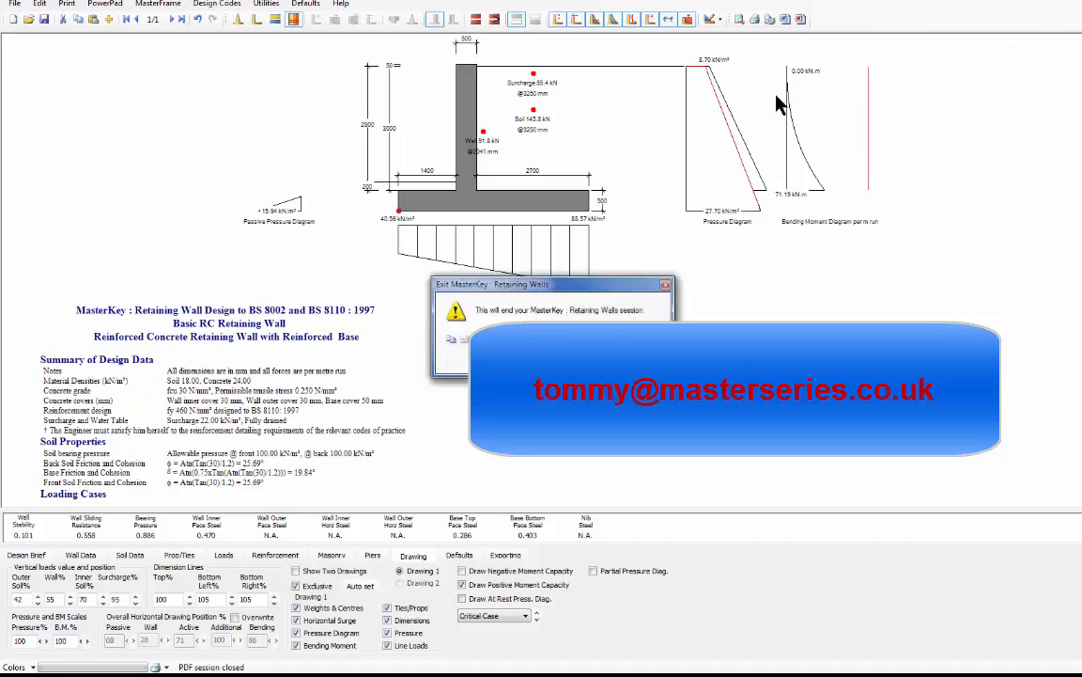
key("Return")
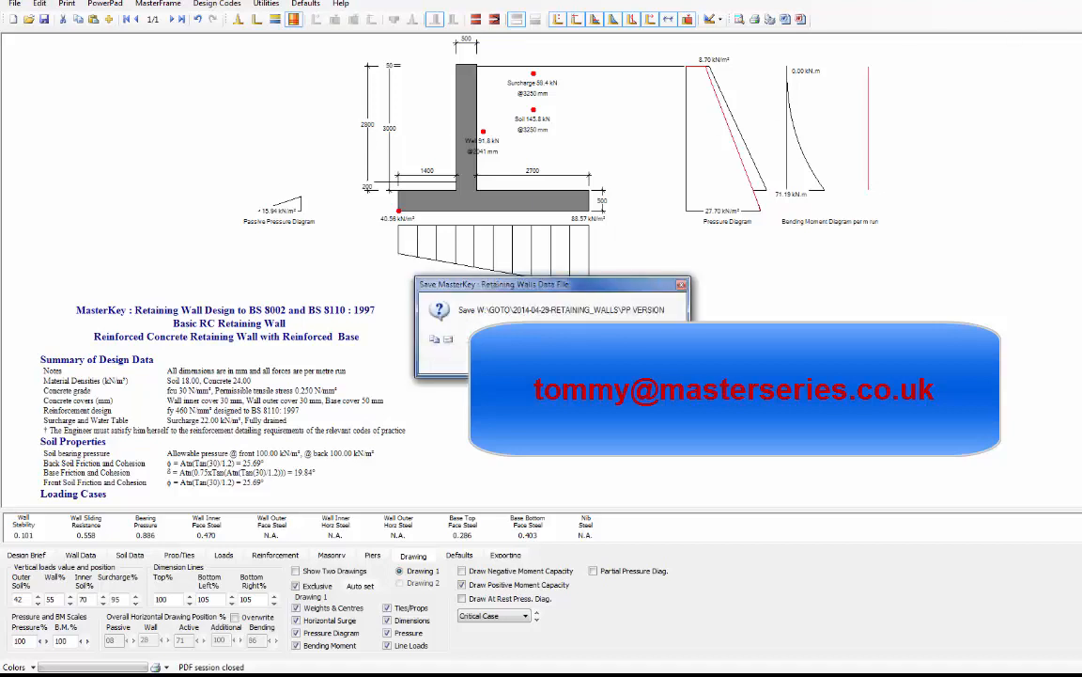
key("Return")
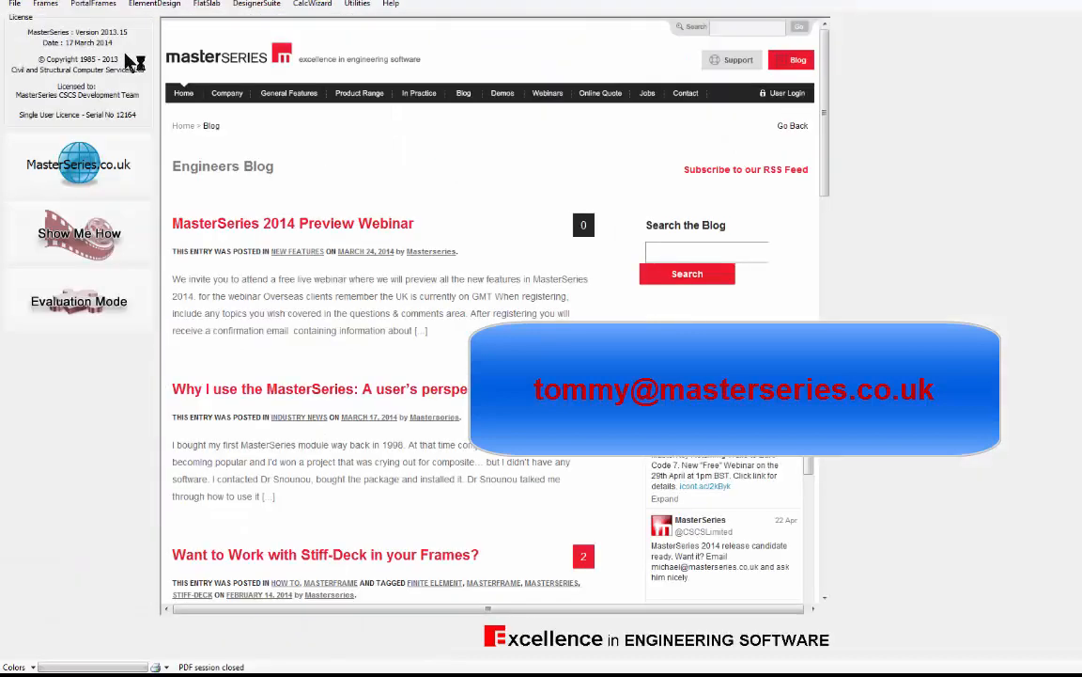
Open the Online Quote form on the MasterSeries website and mark Retaining Walls as an area of interest
left_click(598, 96)
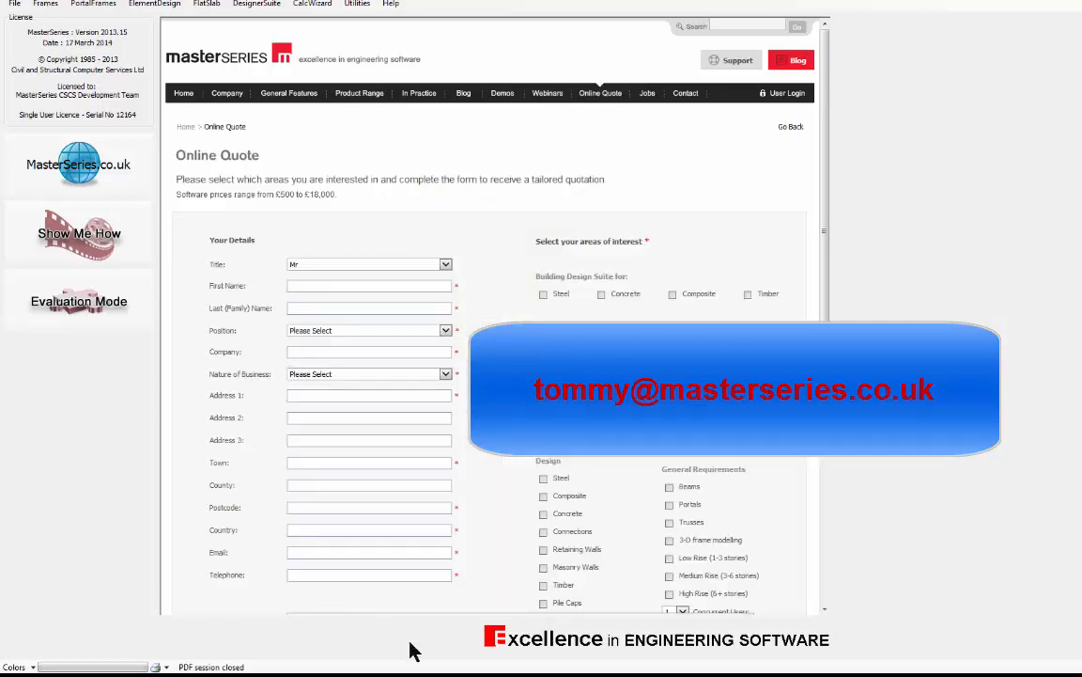
scroll(487, 503, "down", 5)
scroll(487, 506, "up", 2)
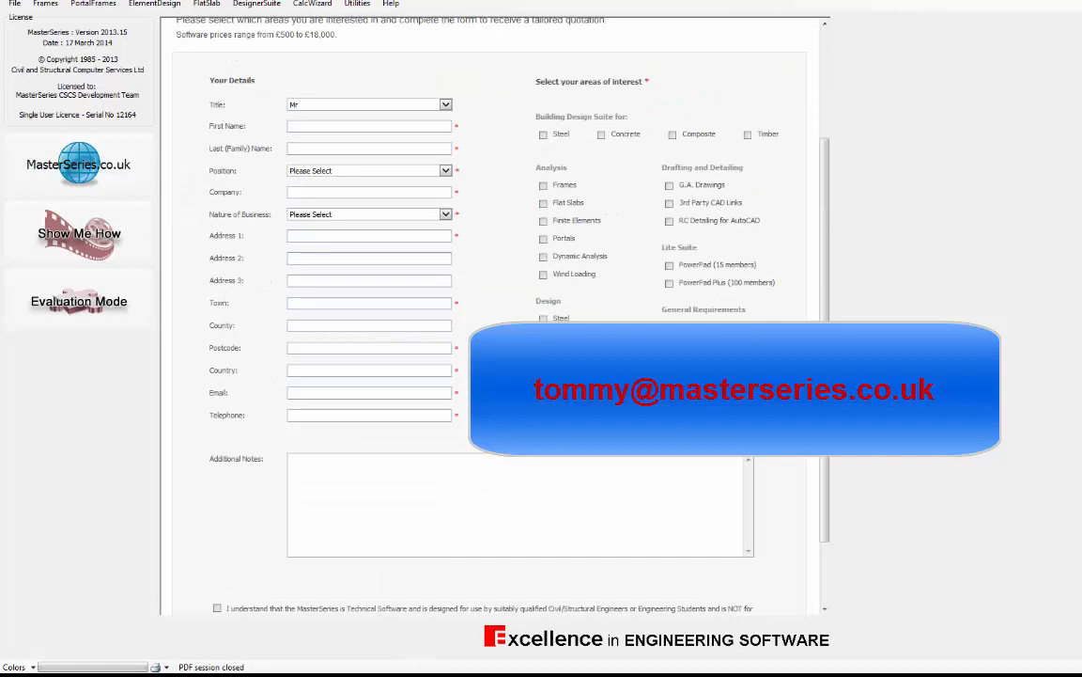
scroll(545, 400, "up", 2)
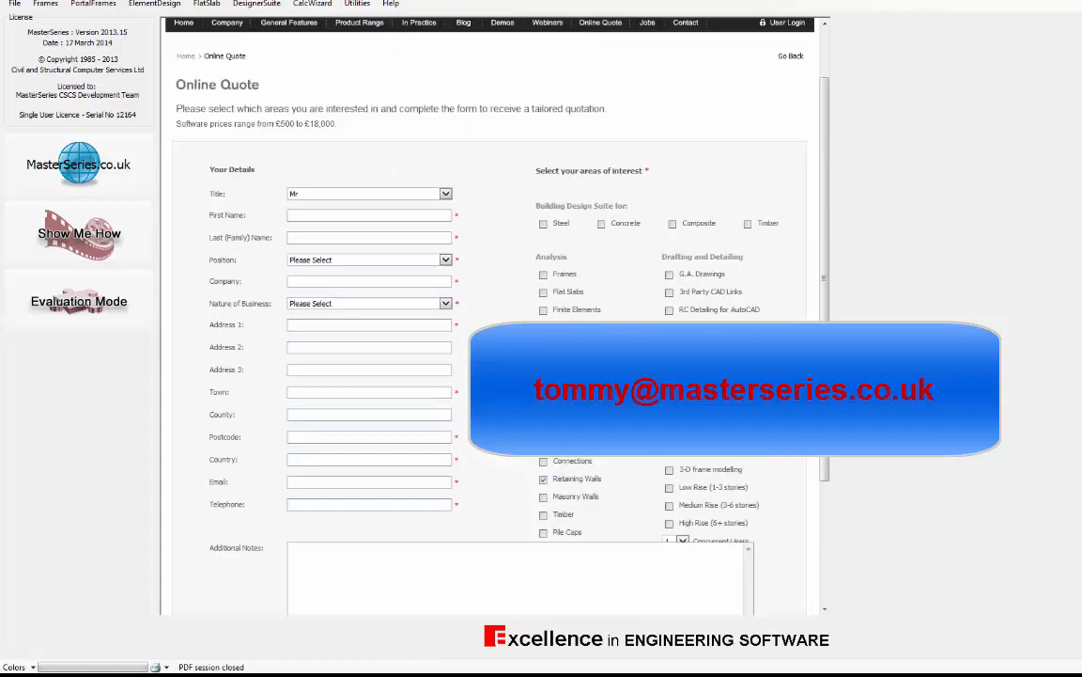
Add Masonry Walls to the quote's areas of interest and enter "30 sdtert" in the additional notes
left_click(544, 497)
left_click(352, 589)
type("30 sdtert")
left_click(686, 22)
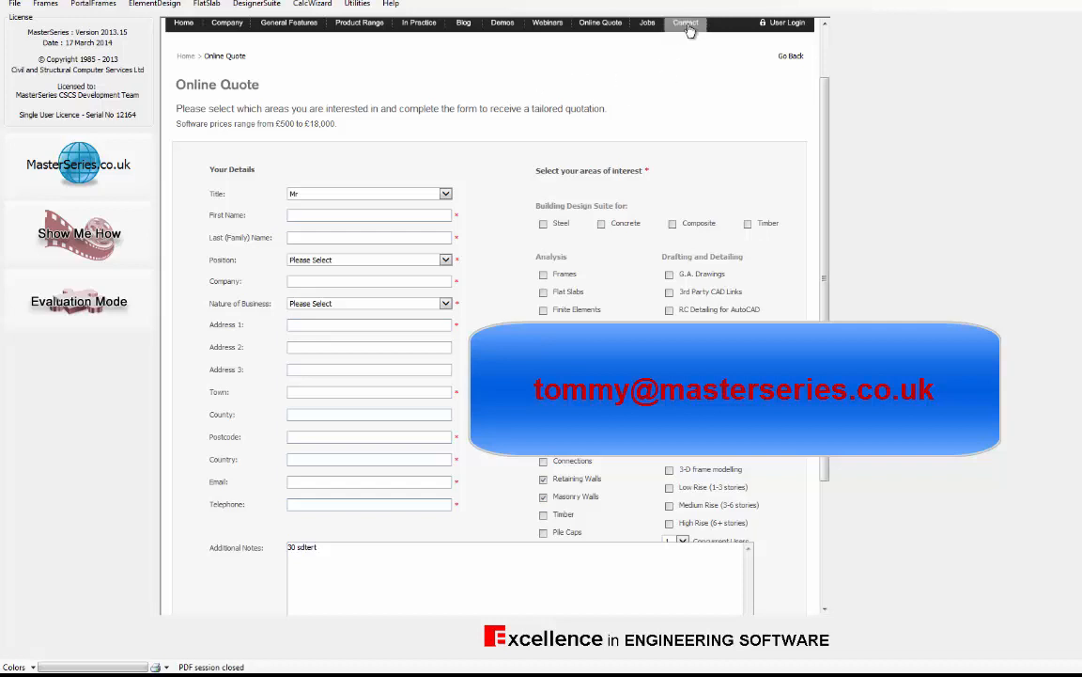